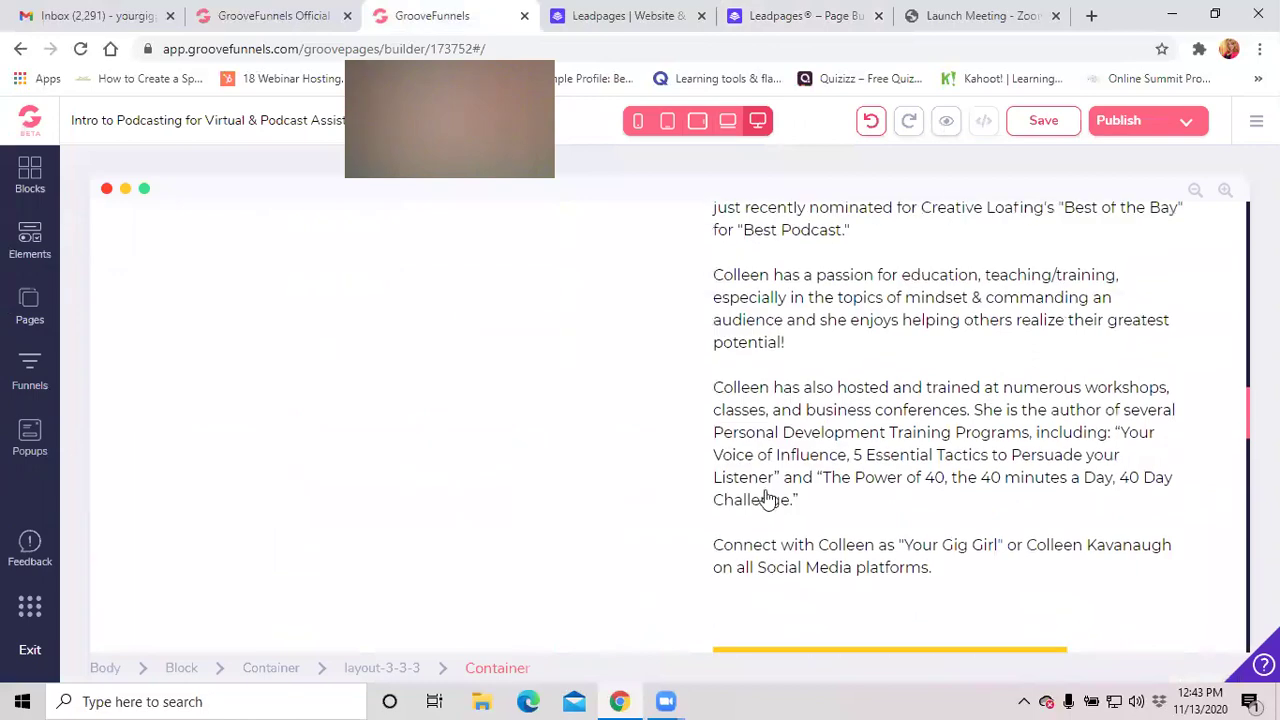
Switch to the Leadpages page and examine its training topics, testimonials and host bio sections.
scroll(741, 523, up, 3)
scroll(741, 523, up, 3)
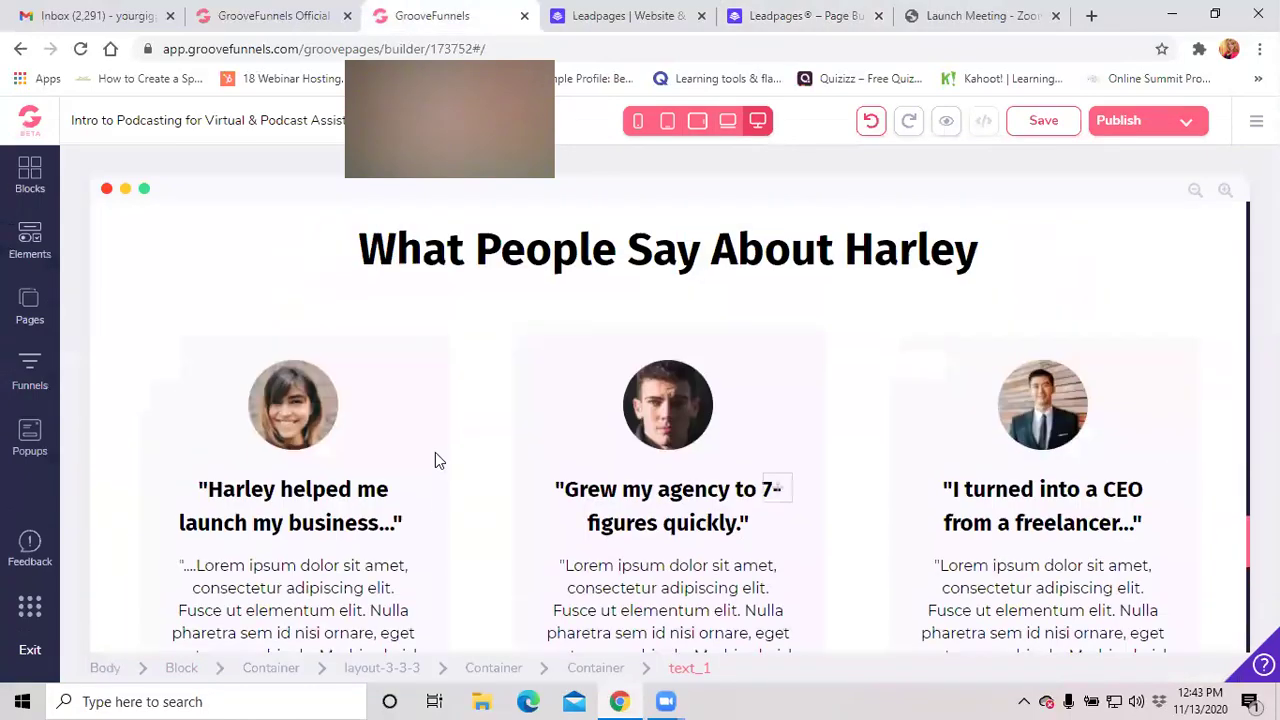
click(805, 16)
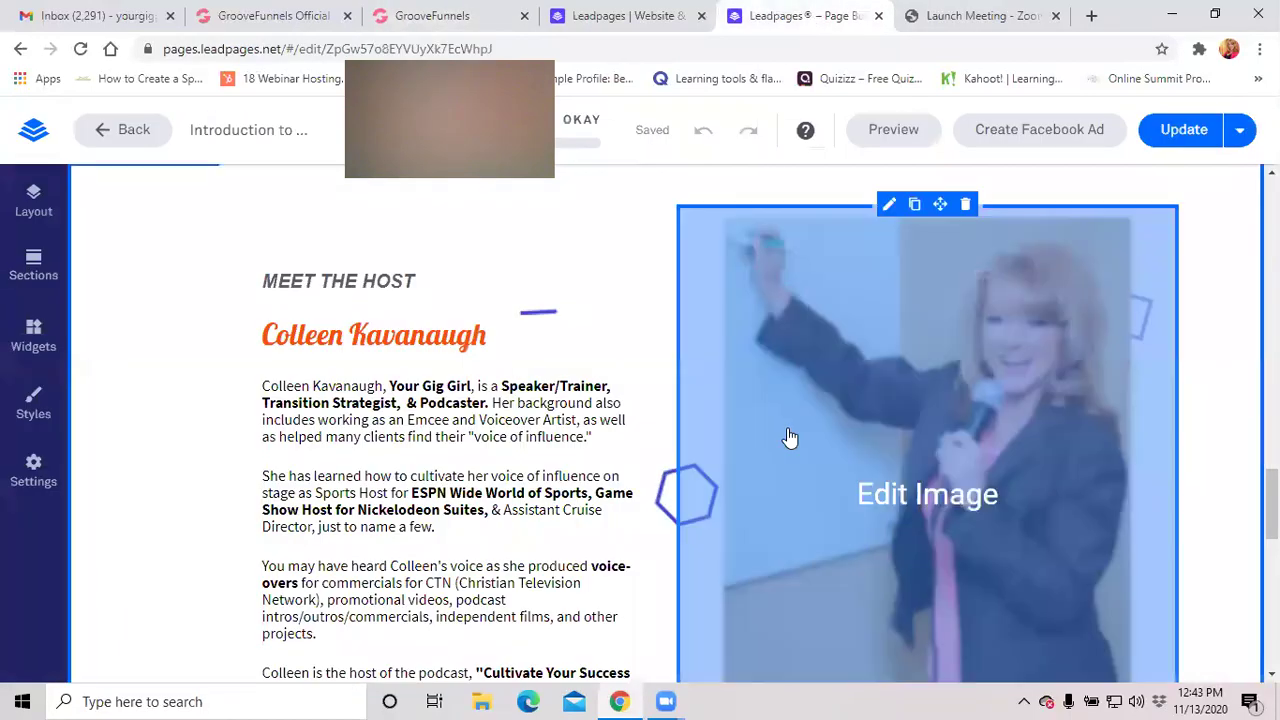
scroll(589, 449, up, 2)
scroll(589, 455, down, 5)
scroll(588, 462, up, 4)
scroll(585, 460, up, 15)
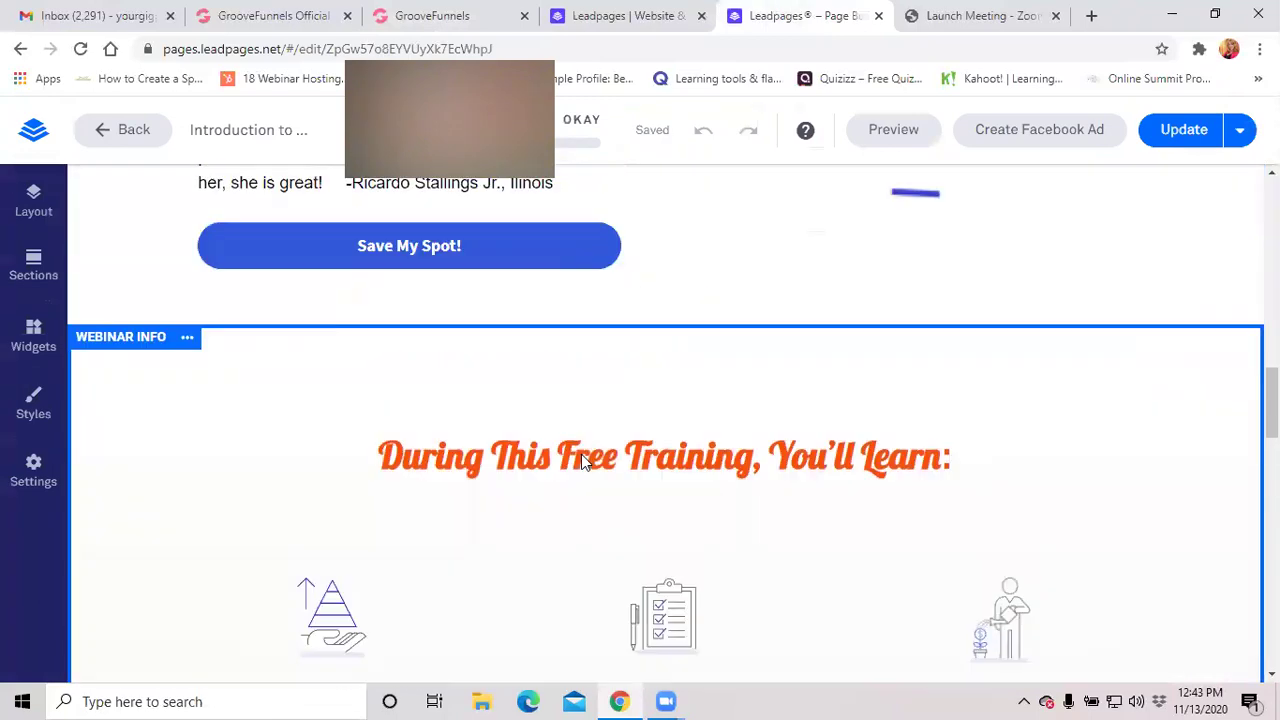
scroll(600, 486, down, 9)
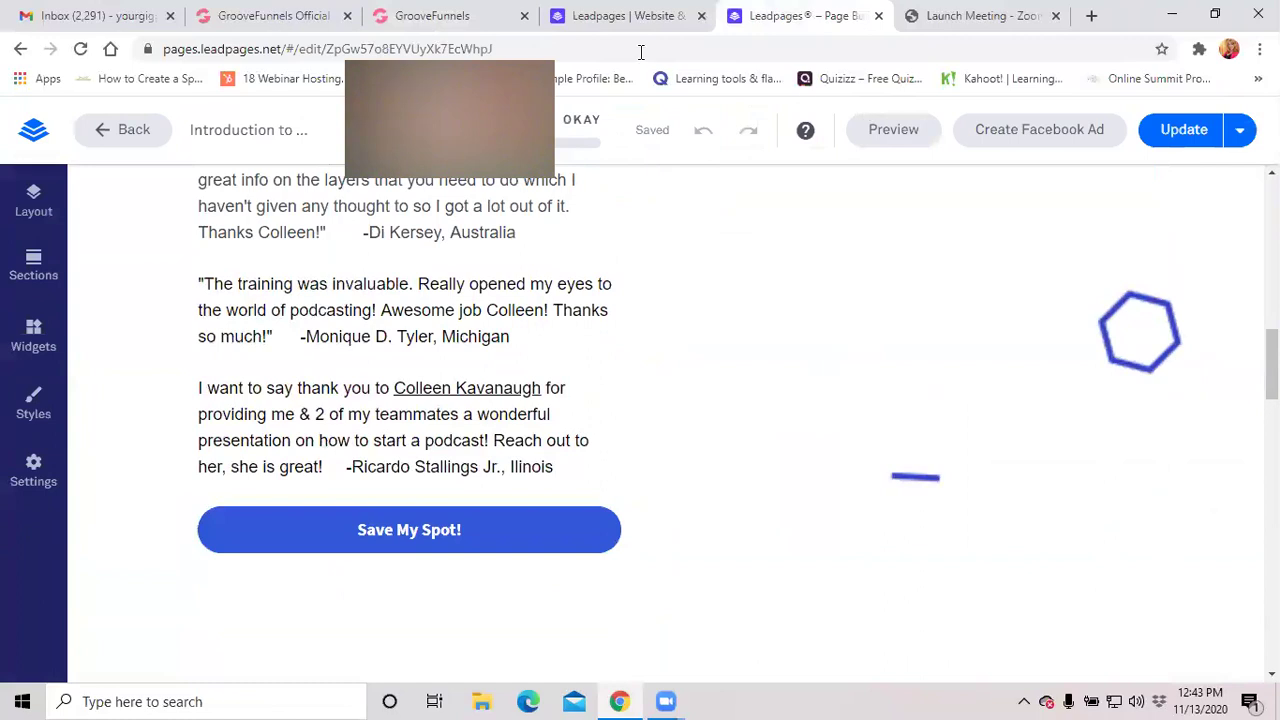
scroll(854, 323, up, 2)
scroll(840, 360, down, 7)
scroll(833, 390, down, 1)
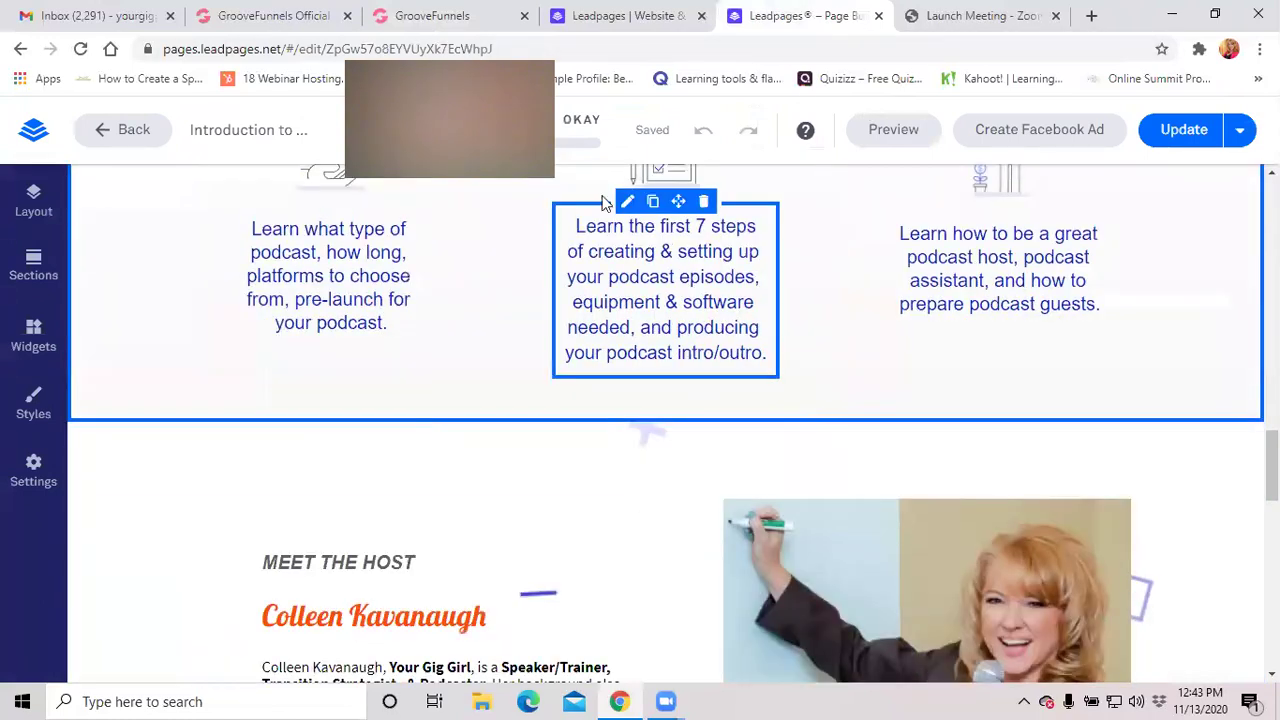
Return to the GrooveFunnels page and look over its host bio, training topics and testimonial sections.
click(443, 20)
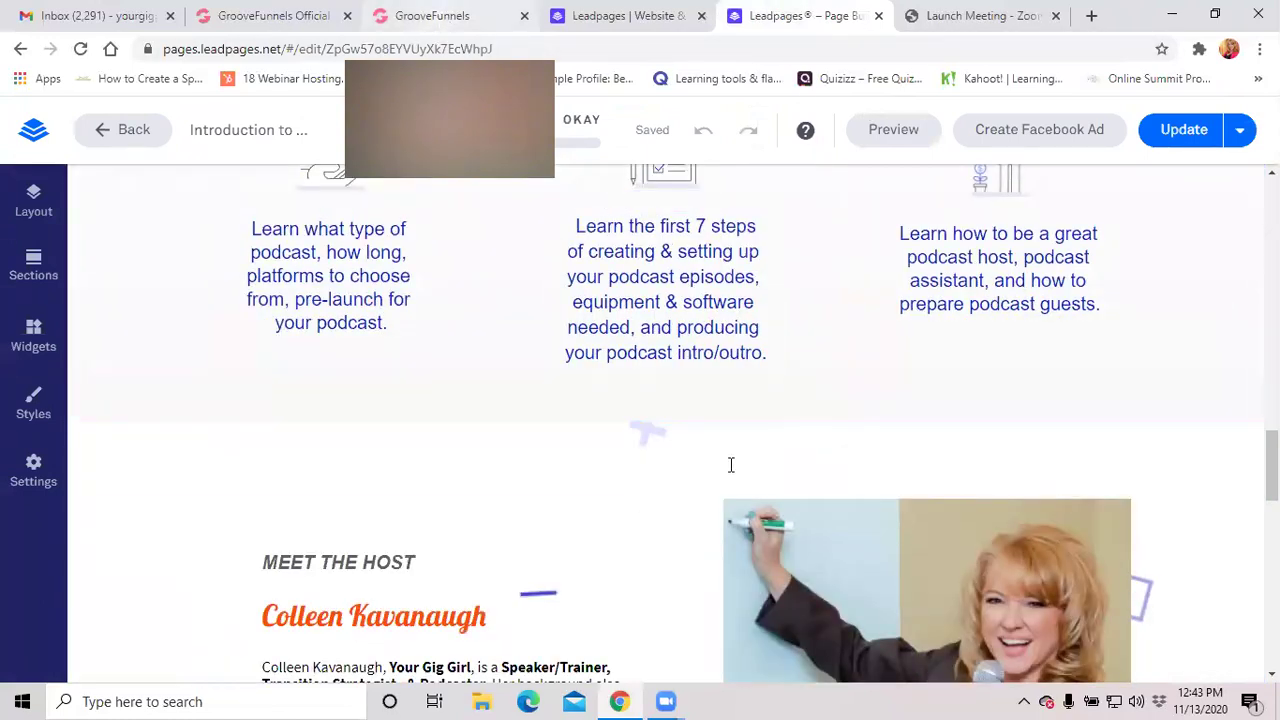
scroll(716, 461, up, 8)
scroll(712, 455, down, 5)
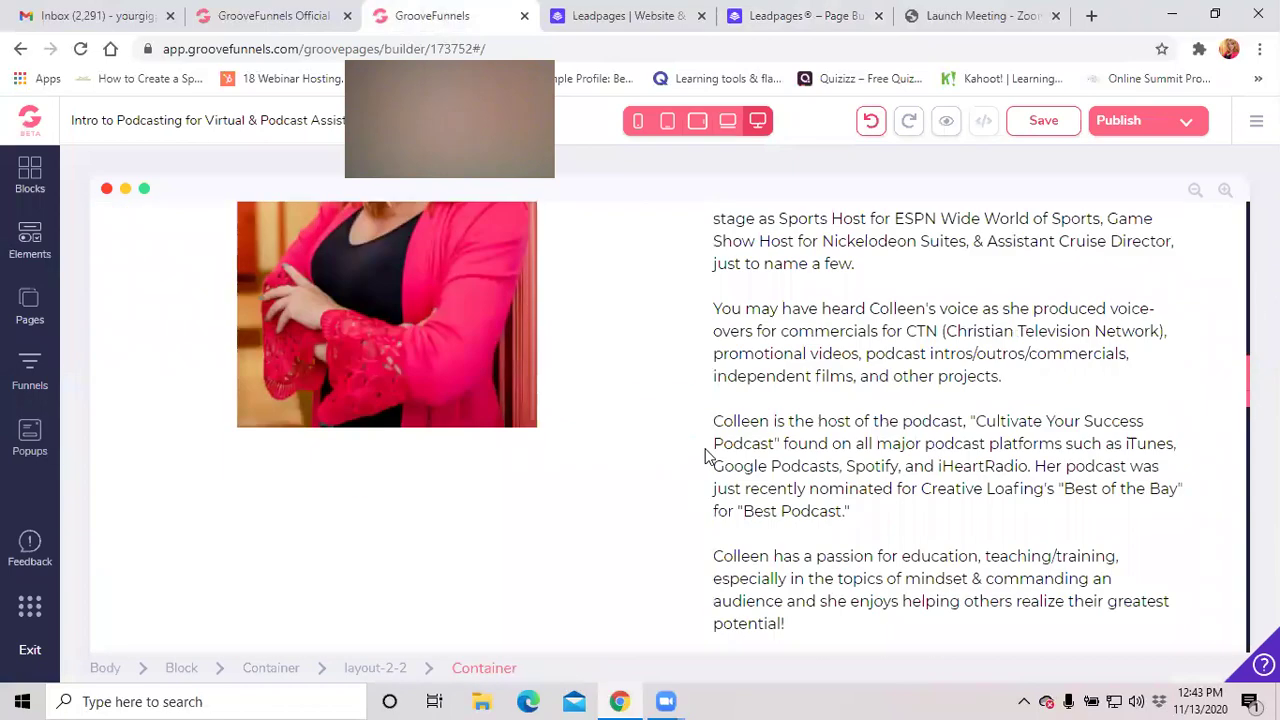
scroll(620, 423, up, 9)
scroll(620, 423, down, 3)
scroll(812, 508, down, 12)
scroll(808, 509, down, 3)
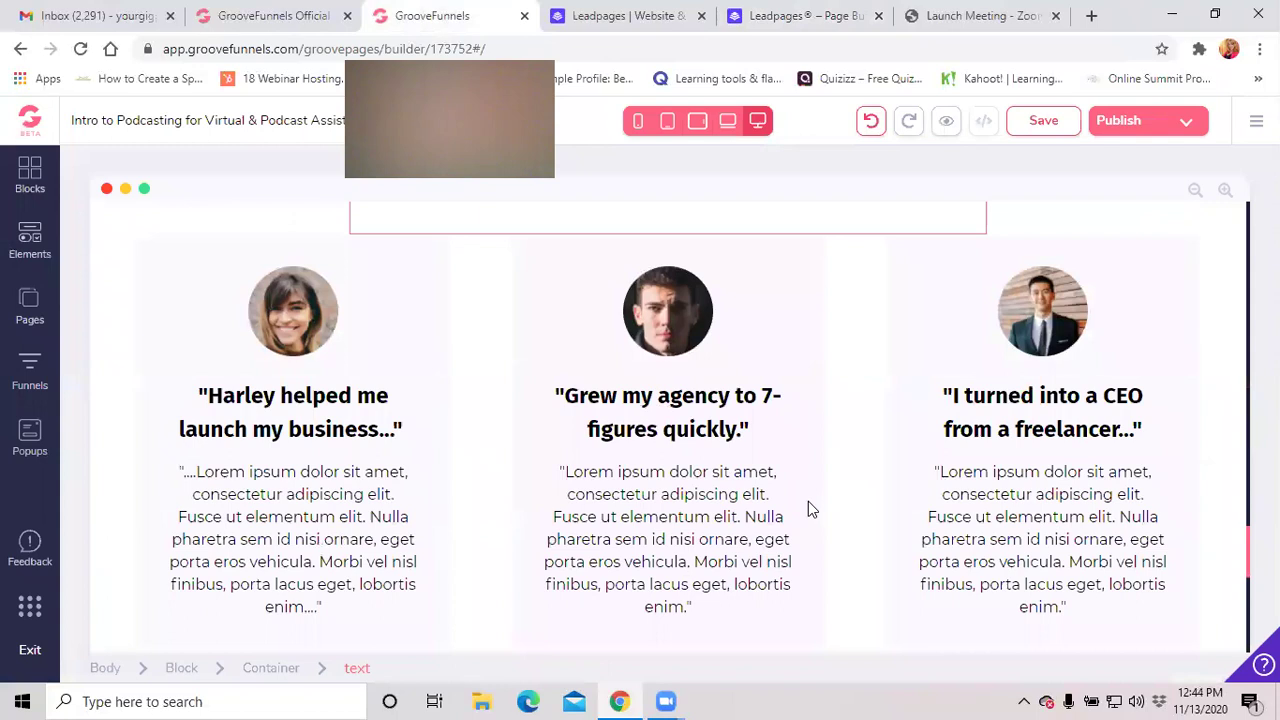
scroll(808, 509, up, 5)
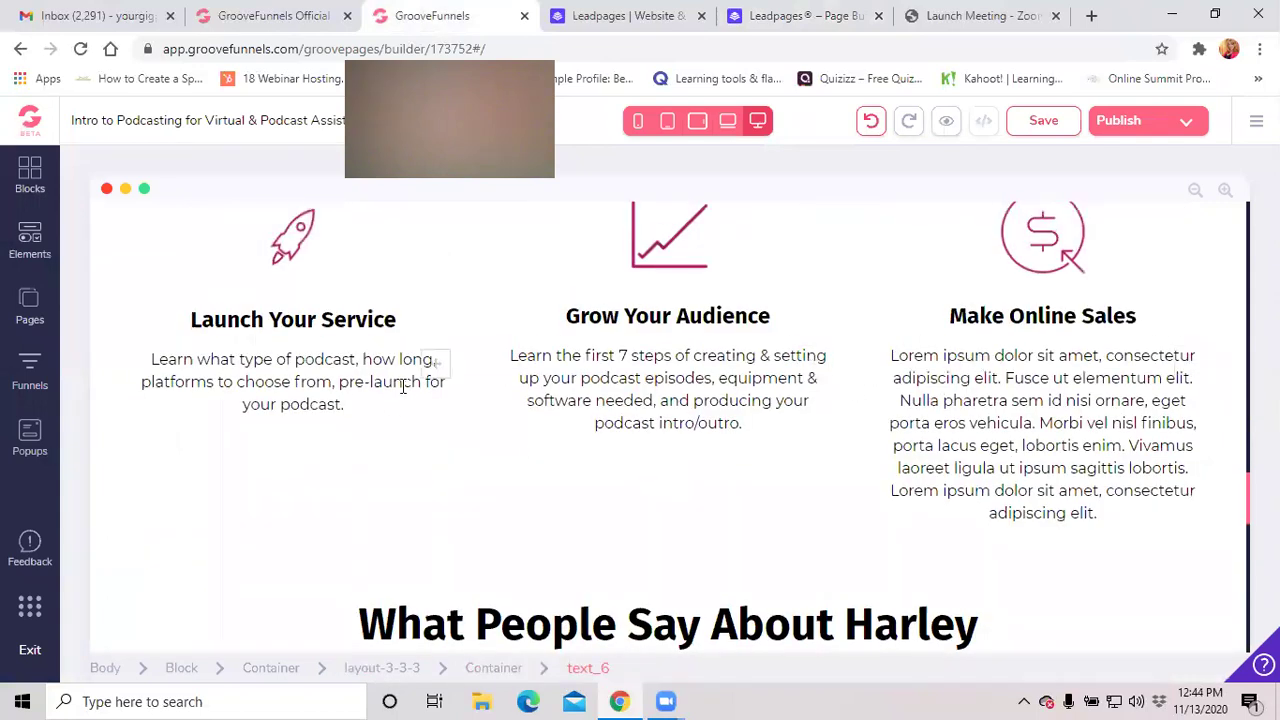
scroll(436, 364, up, 1)
Try to replace the lorem ipsum paragraph under "Make Online Sales" with the clipboard contents.
click(920, 442)
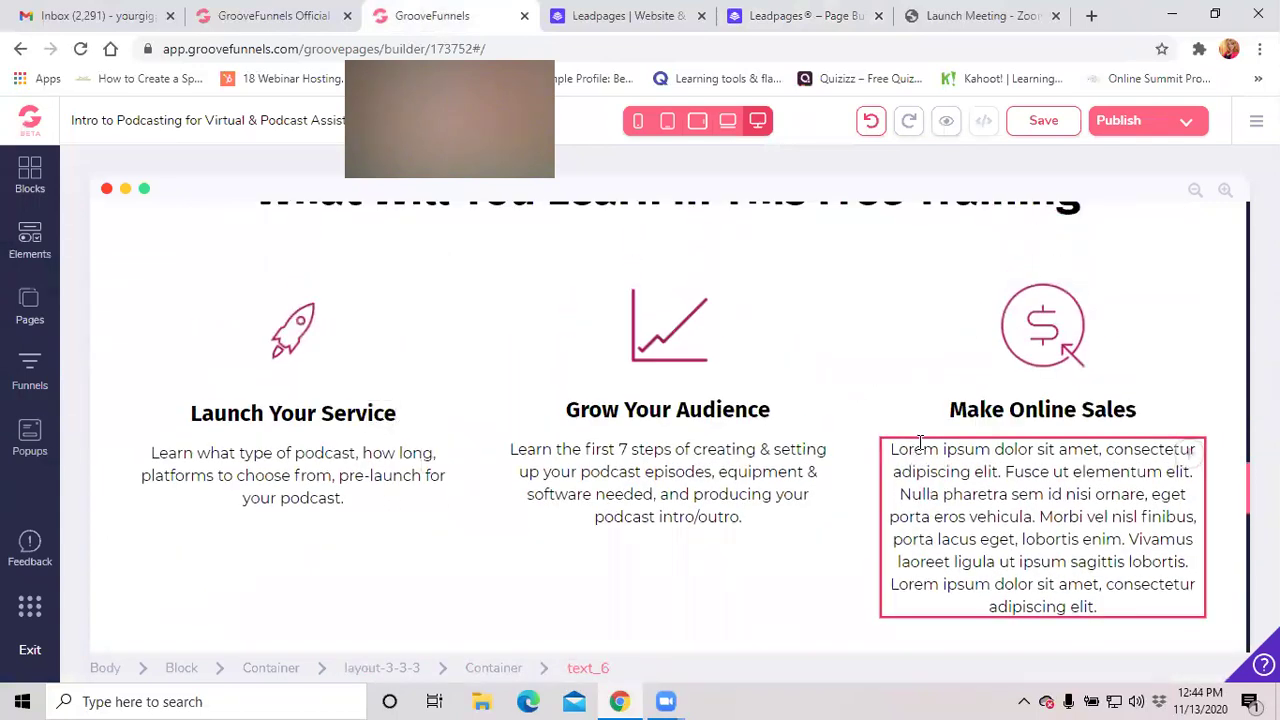
click(1080, 594)
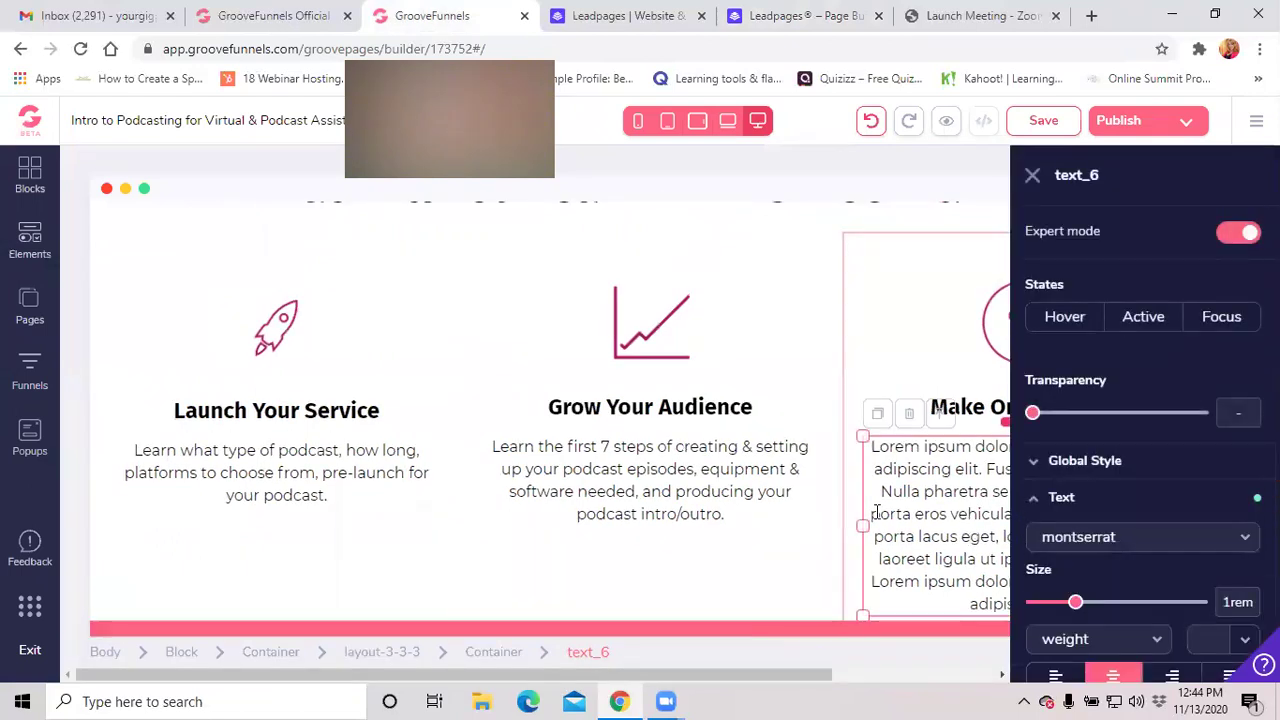
double_click(928, 468)
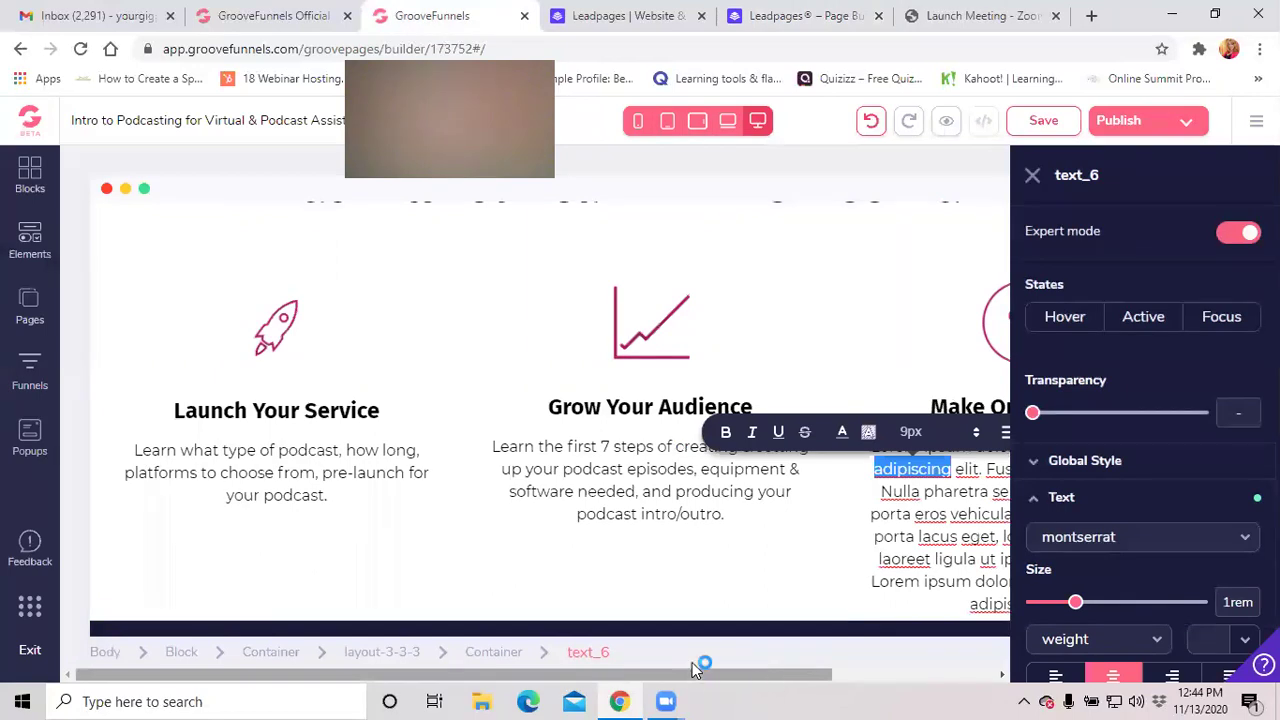
drag(697, 683, 903, 675)
click(884, 602)
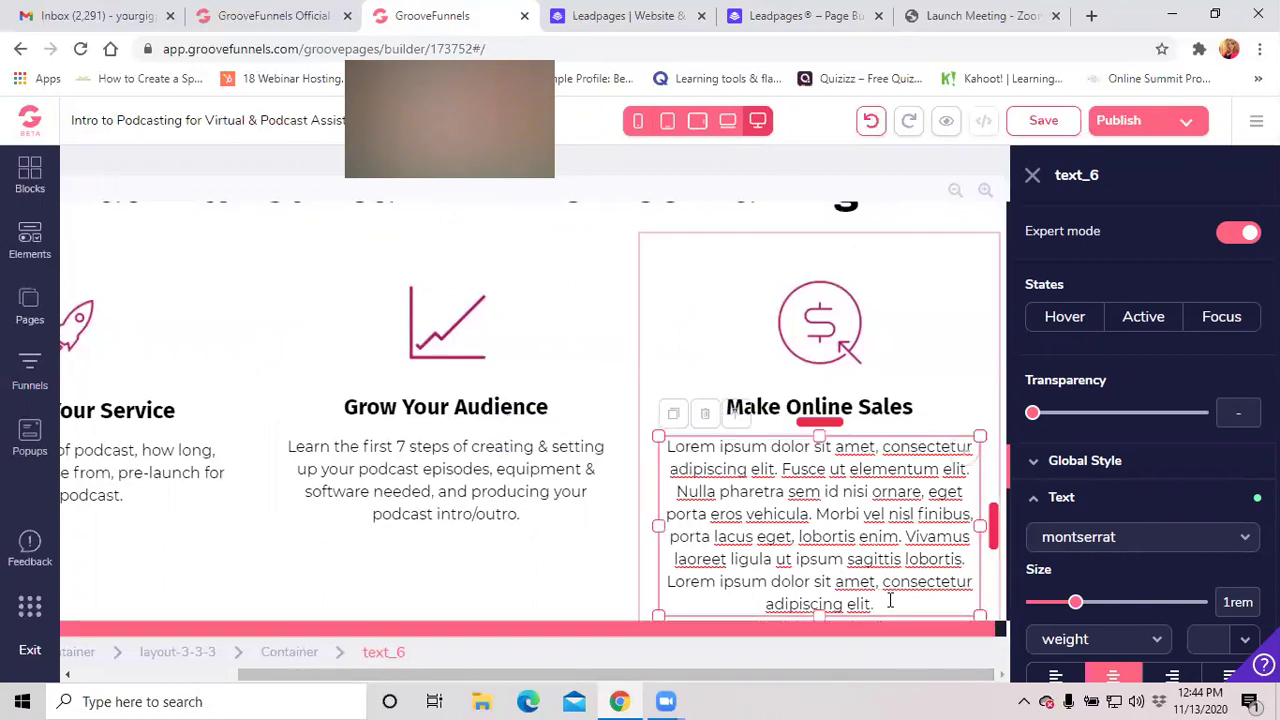
drag(881, 600, 828, 560)
drag(881, 597, 663, 452)
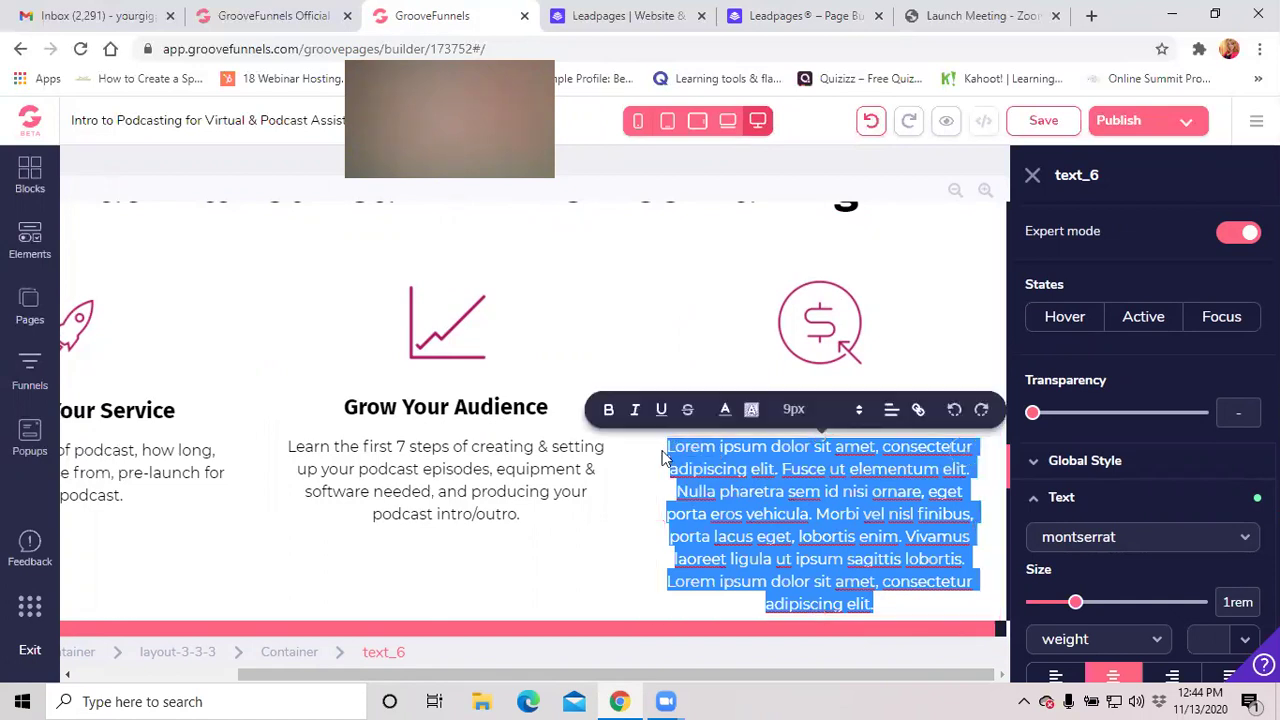
key(ctrl+v)
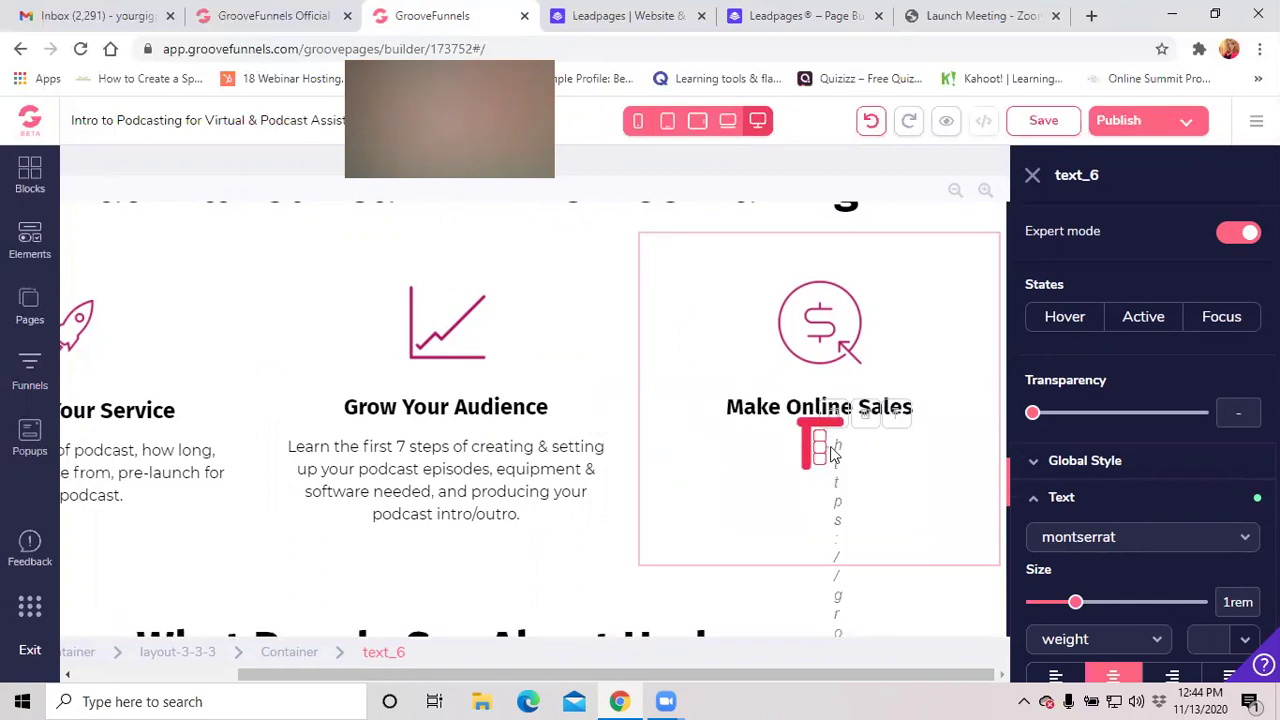
Undo the paste until the lorem ipsum paragraph under "Make Online Sales" is restored.
key(ctrl+z)
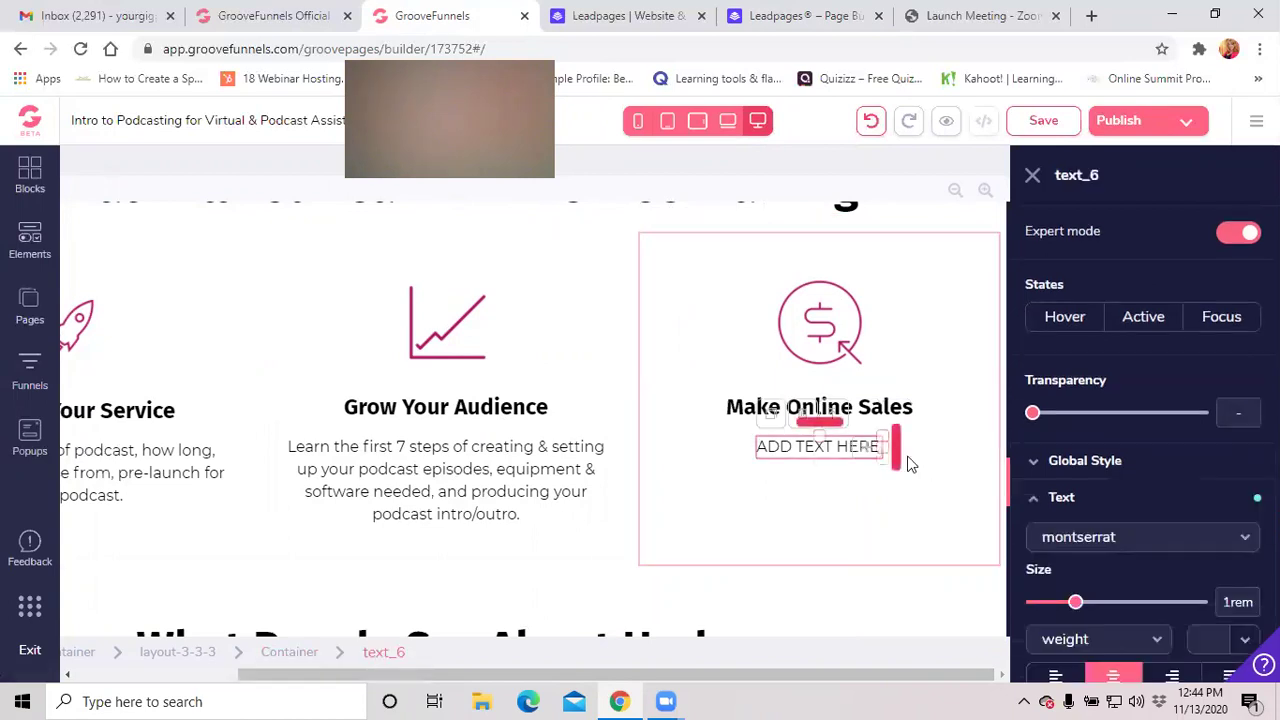
click(848, 447)
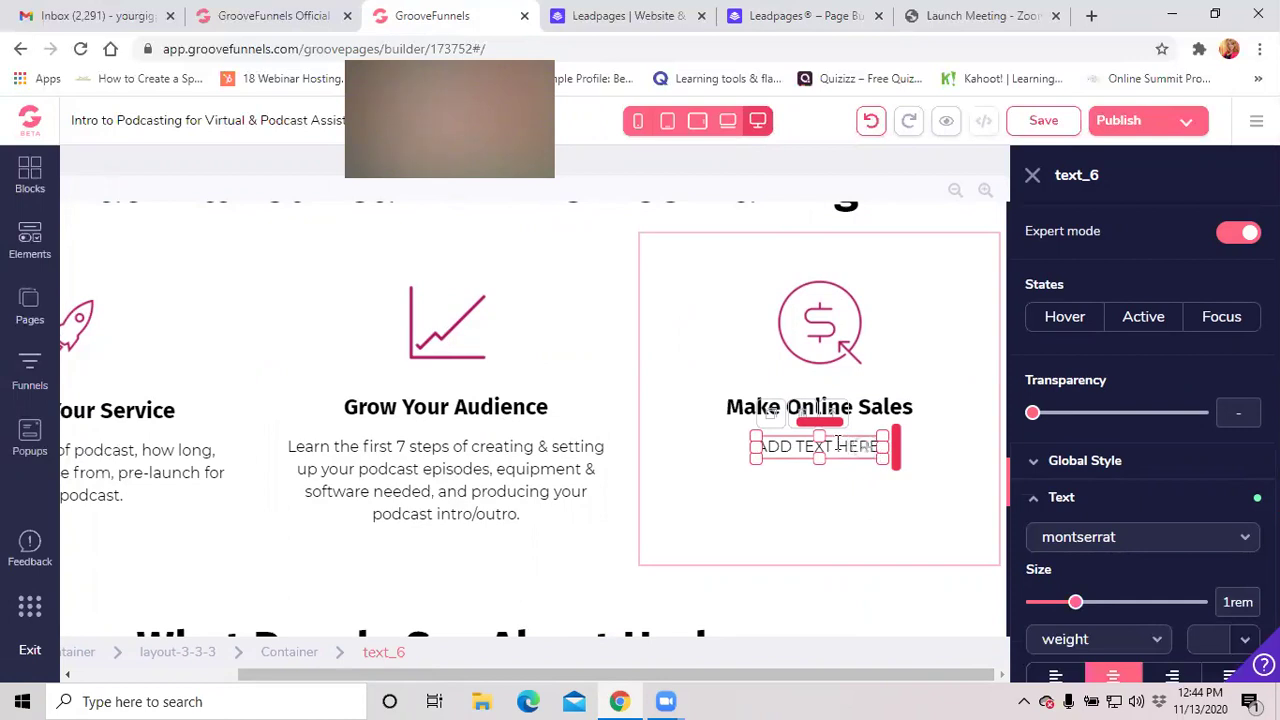
click(871, 121)
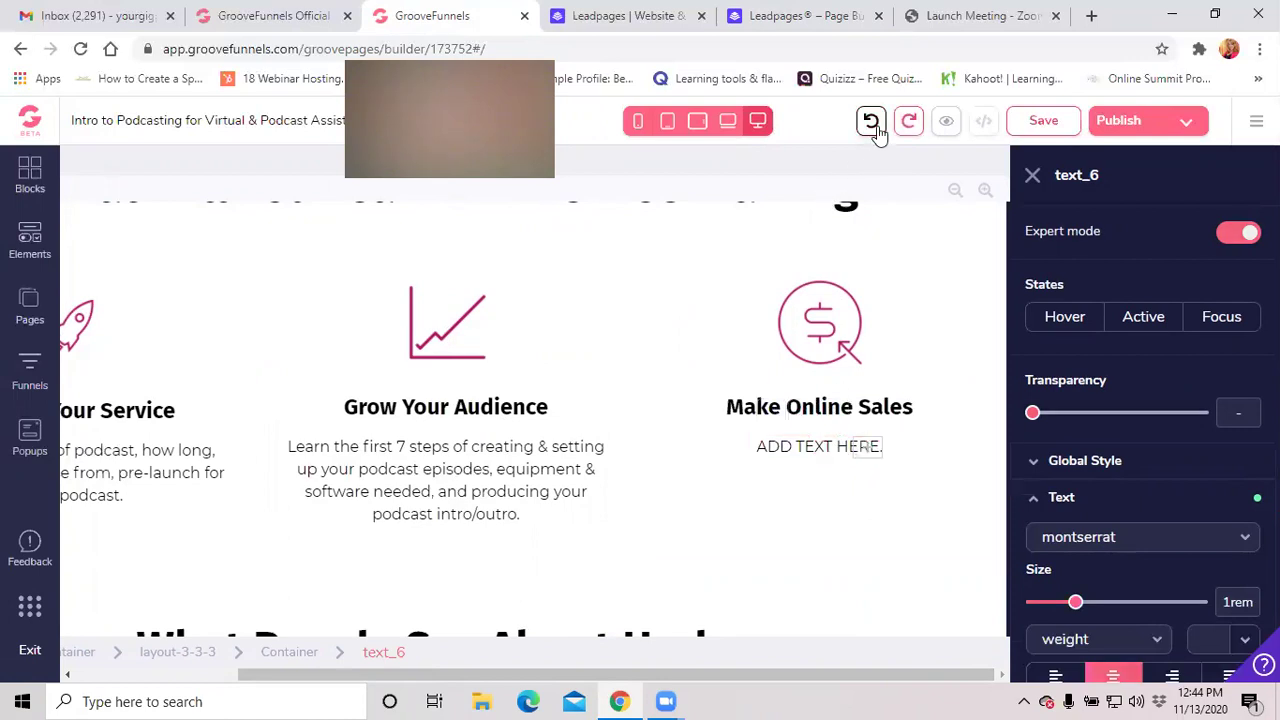
click(865, 458)
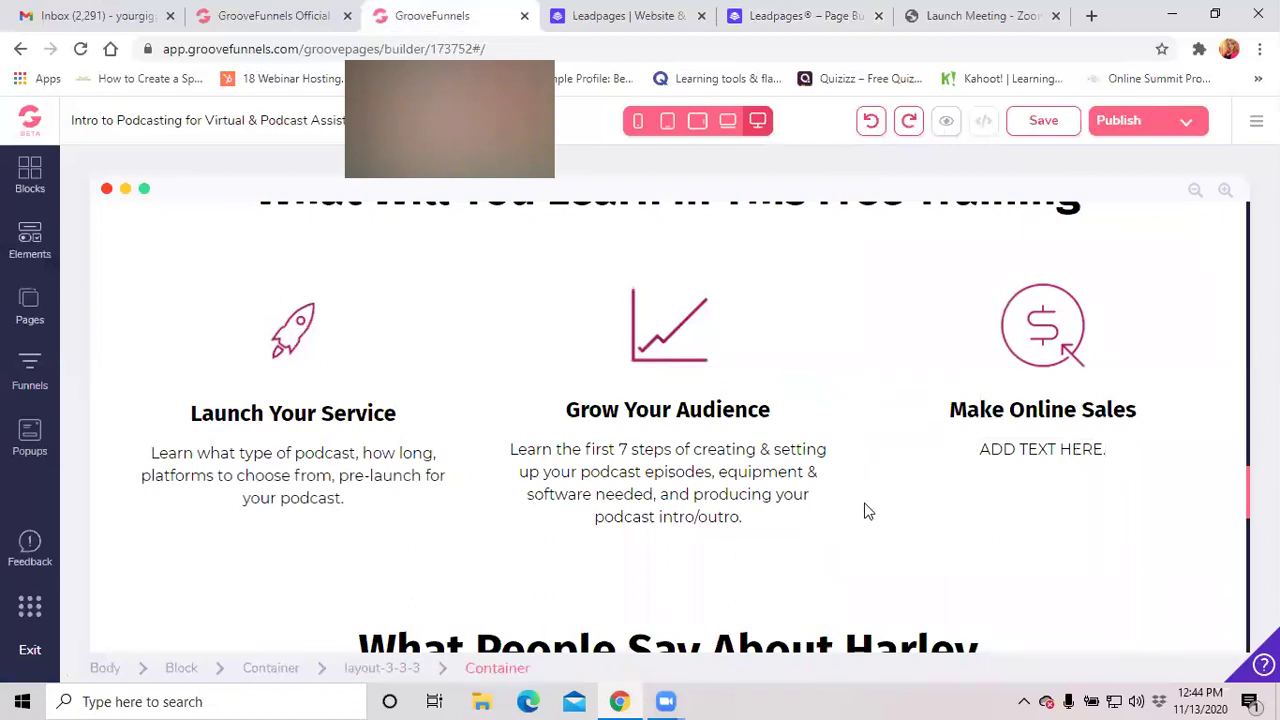
scroll(866, 511, down, 2)
click(870, 122)
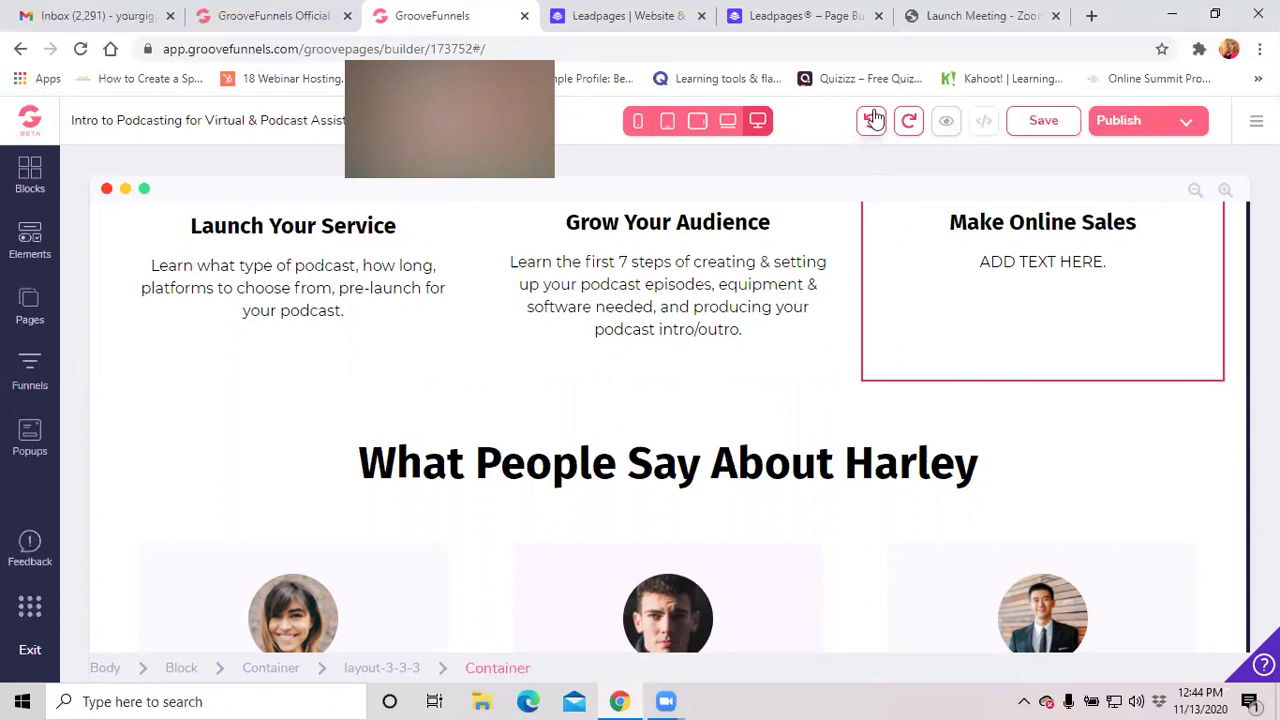
click(856, 258)
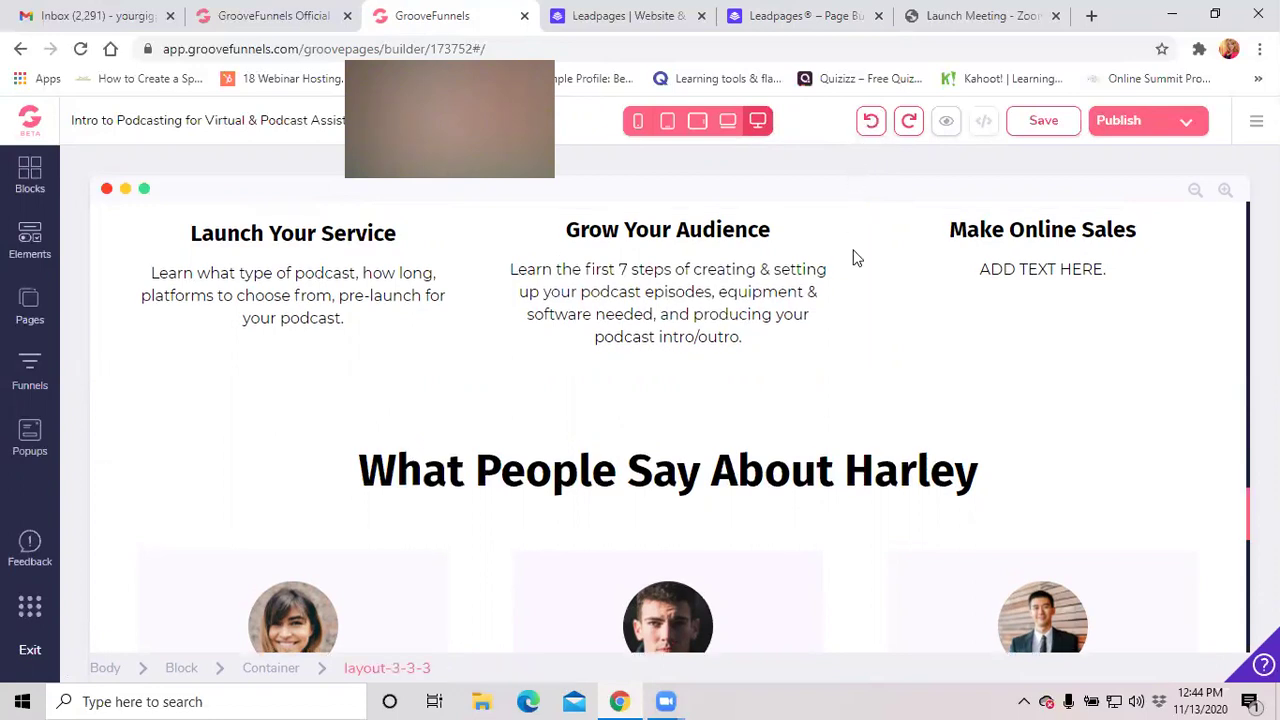
click(870, 122)
click(870, 122)
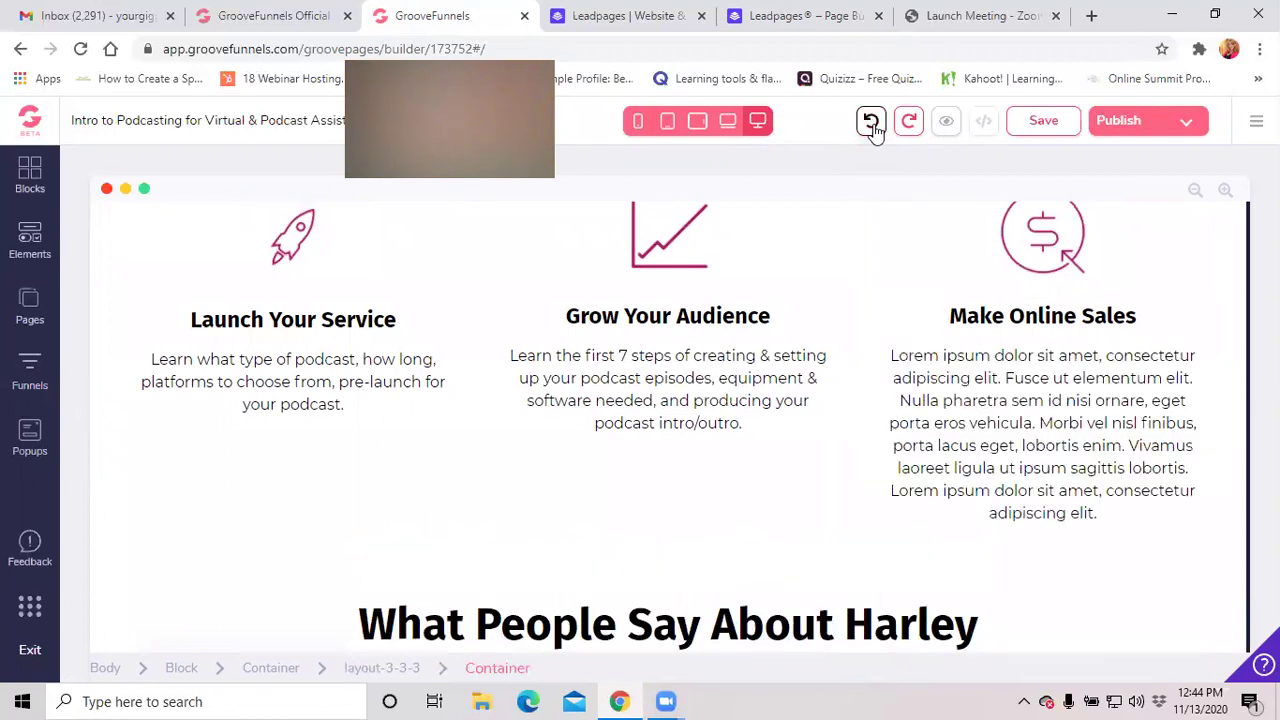
Delete the lorem ipsum placeholder under "Make Online Sales" except for its opening characters.
click(1102, 520)
drag(1115, 512, 946, 358)
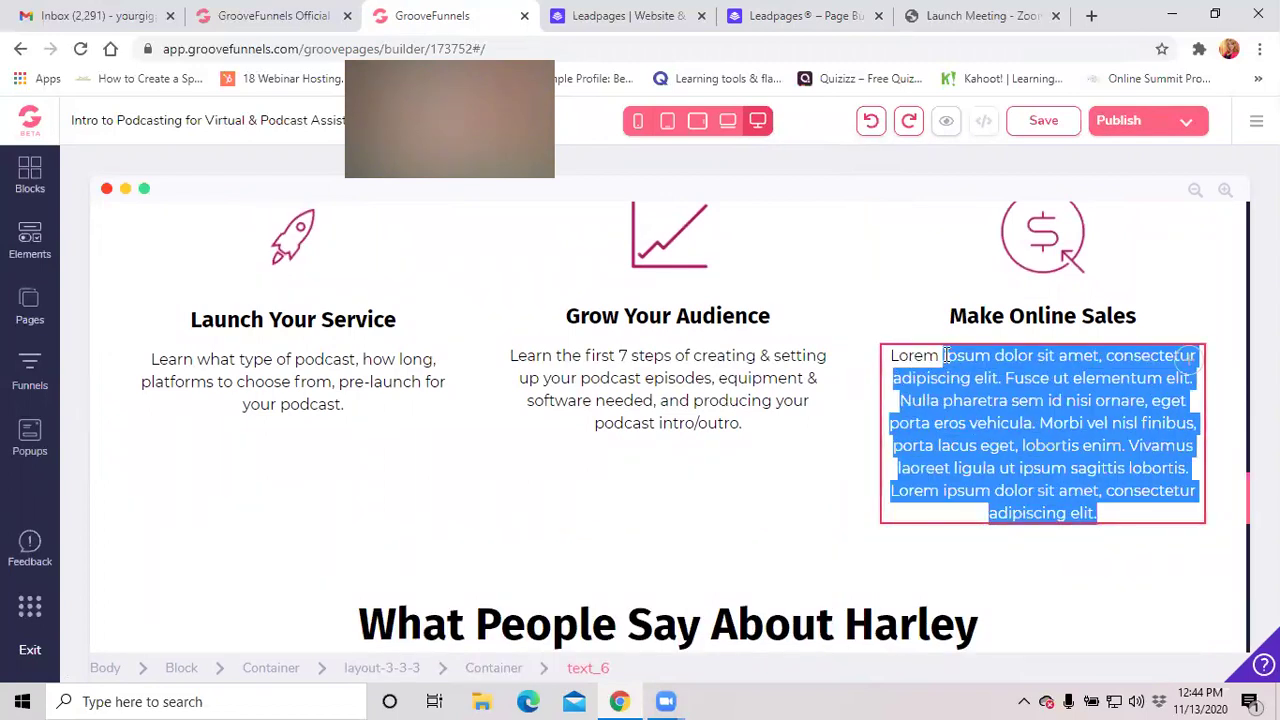
click(946, 356)
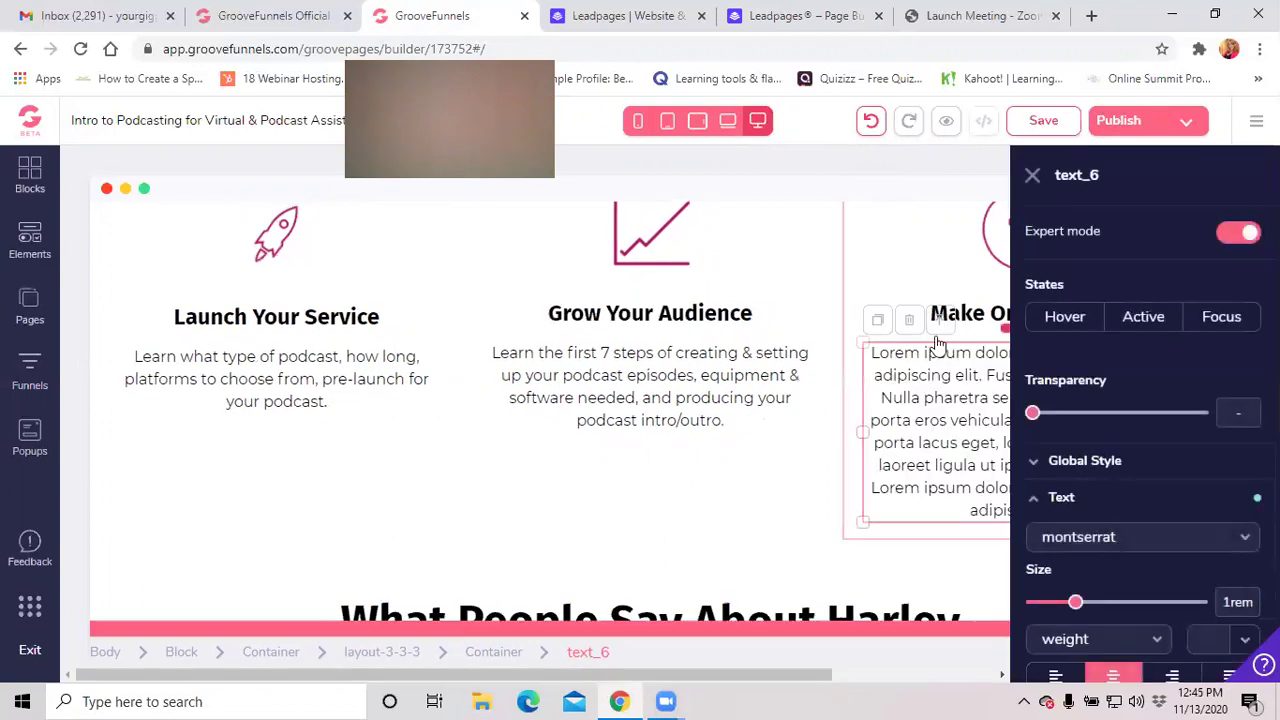
drag(752, 675, 900, 675)
drag(876, 512, 763, 376)
key(BackSpace)
drag(891, 380, 757, 362)
key(BackSpace)
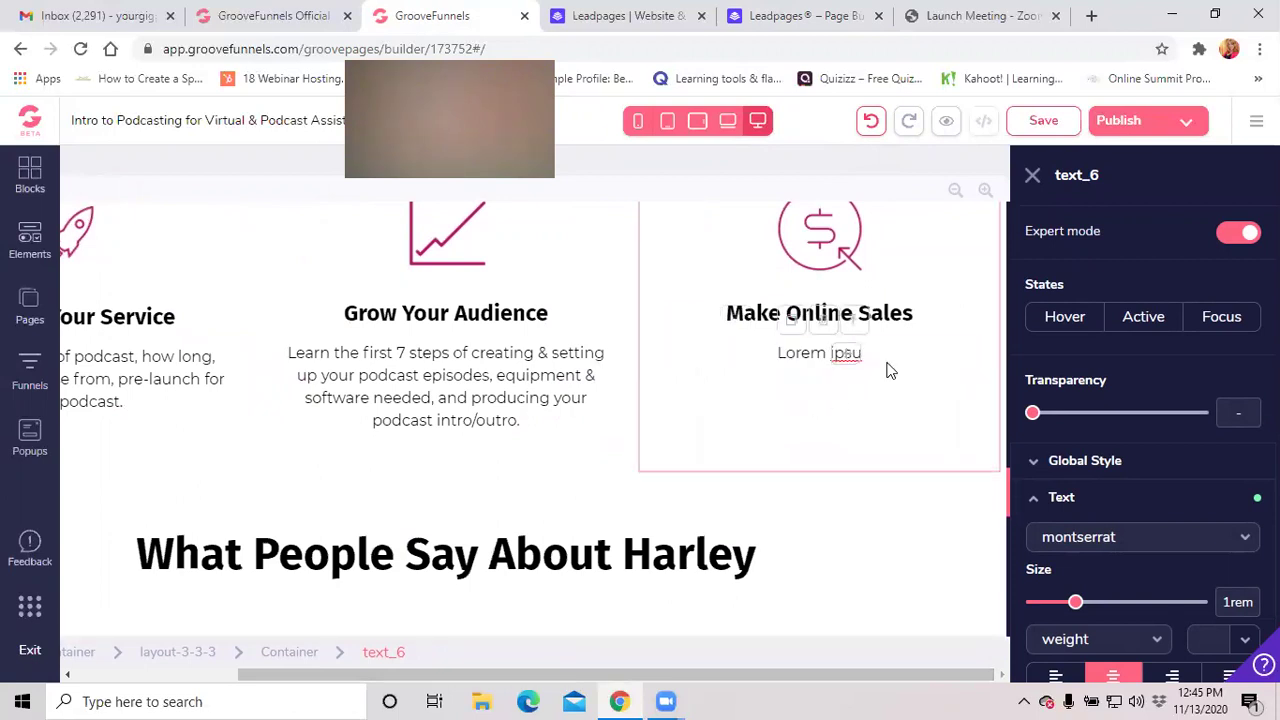
Switch to the Leadpages page and copy the third training topic, "Learn how to be a great podcast host, podcast assistant, and how to prepare podcast guests.".
click(785, 17)
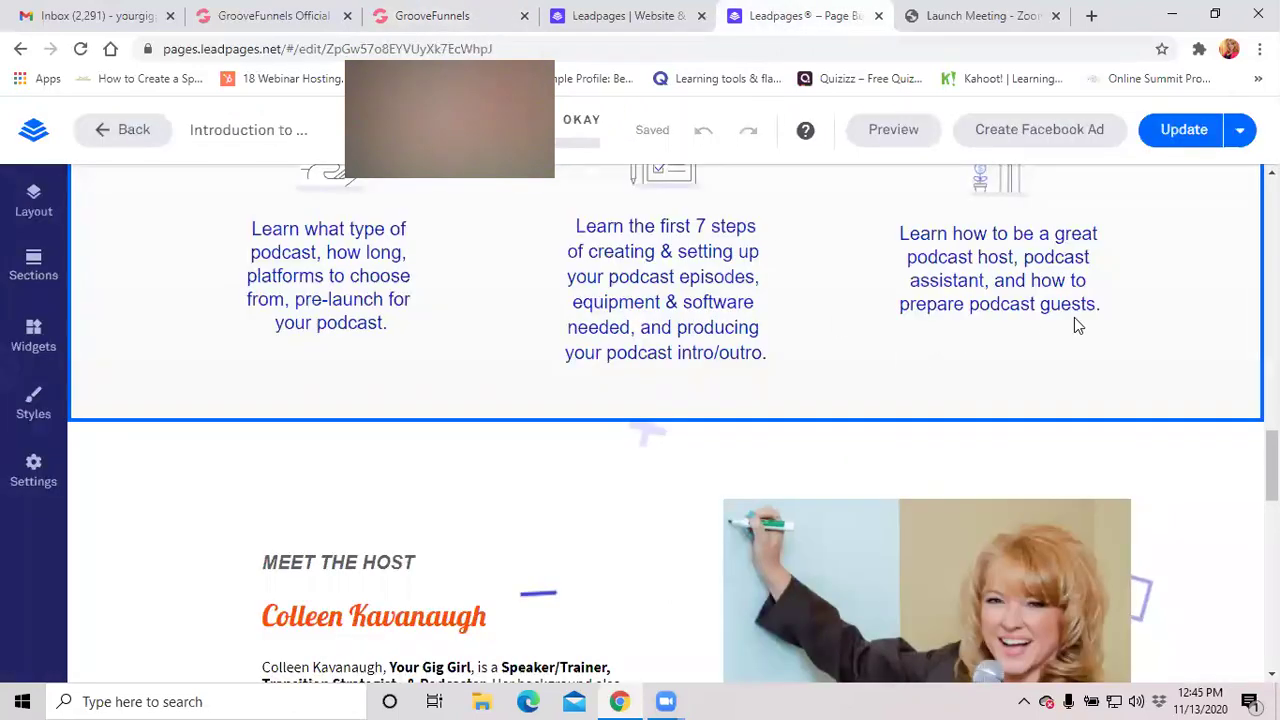
drag(1100, 305, 899, 233)
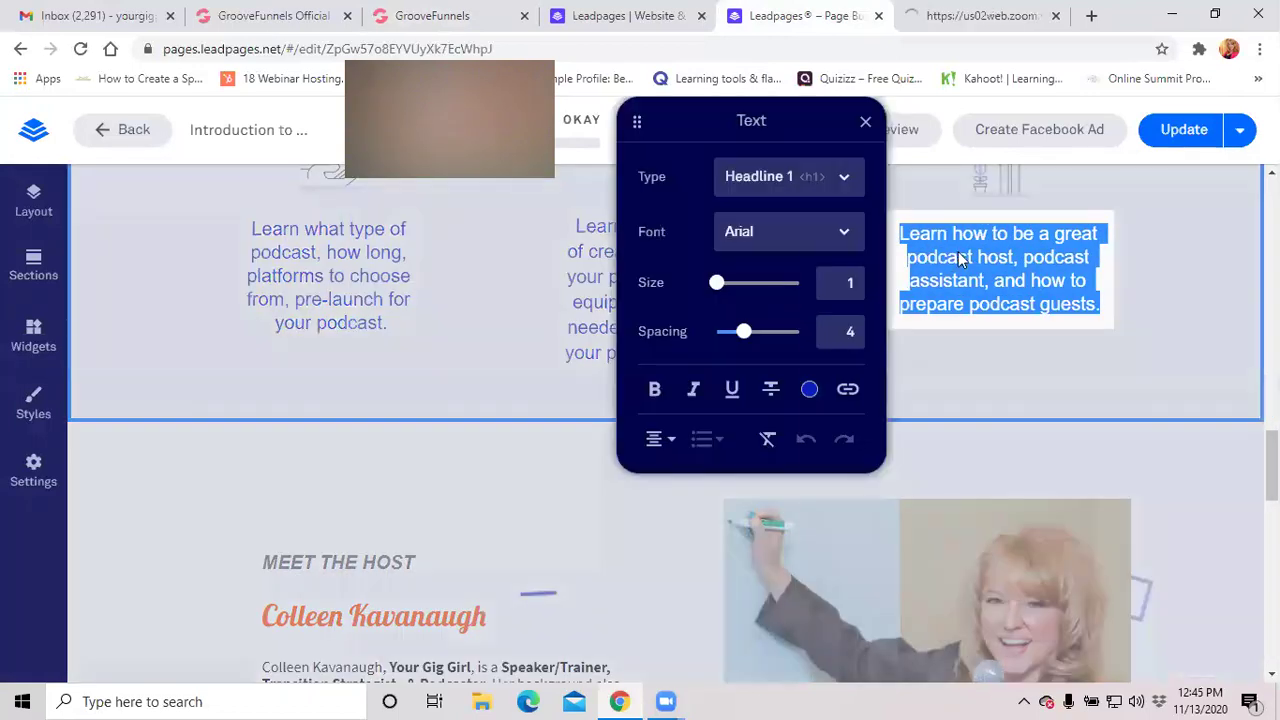
right_click(962, 257)
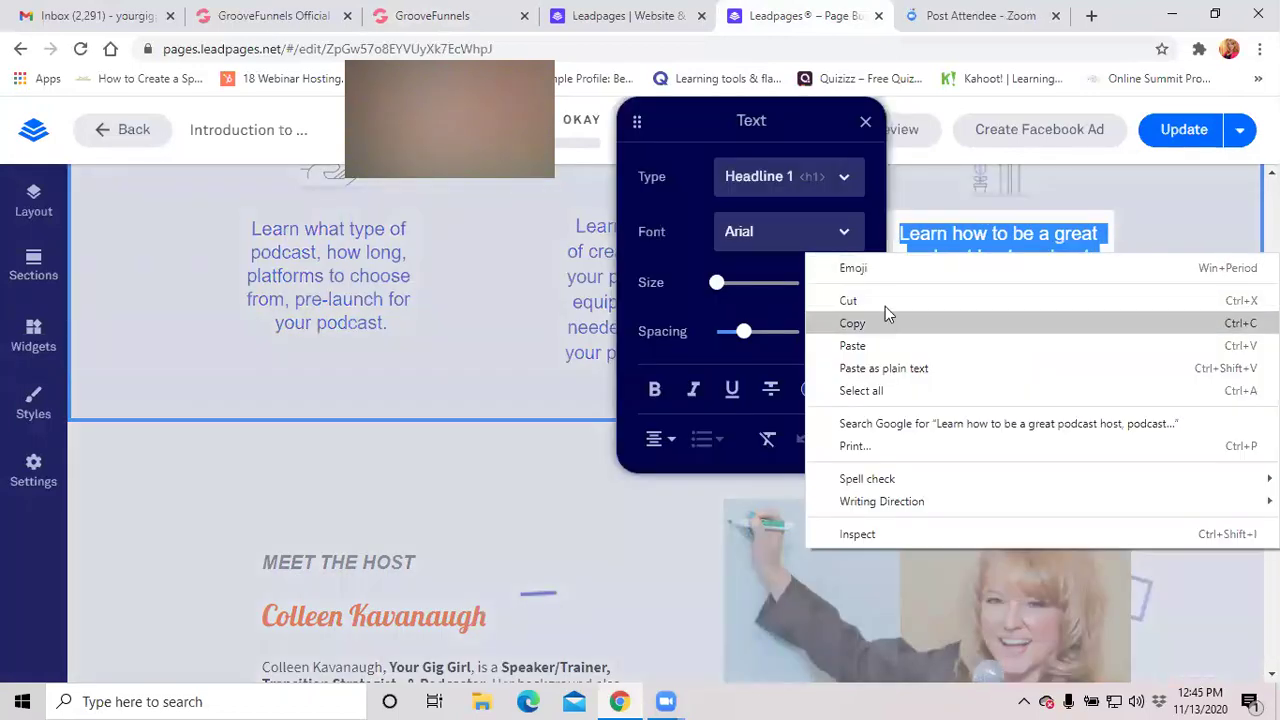
click(888, 322)
Switch back to the GrooveFunnels page and paste the copied topic into the text block under "Make Online Sales".
click(470, 16)
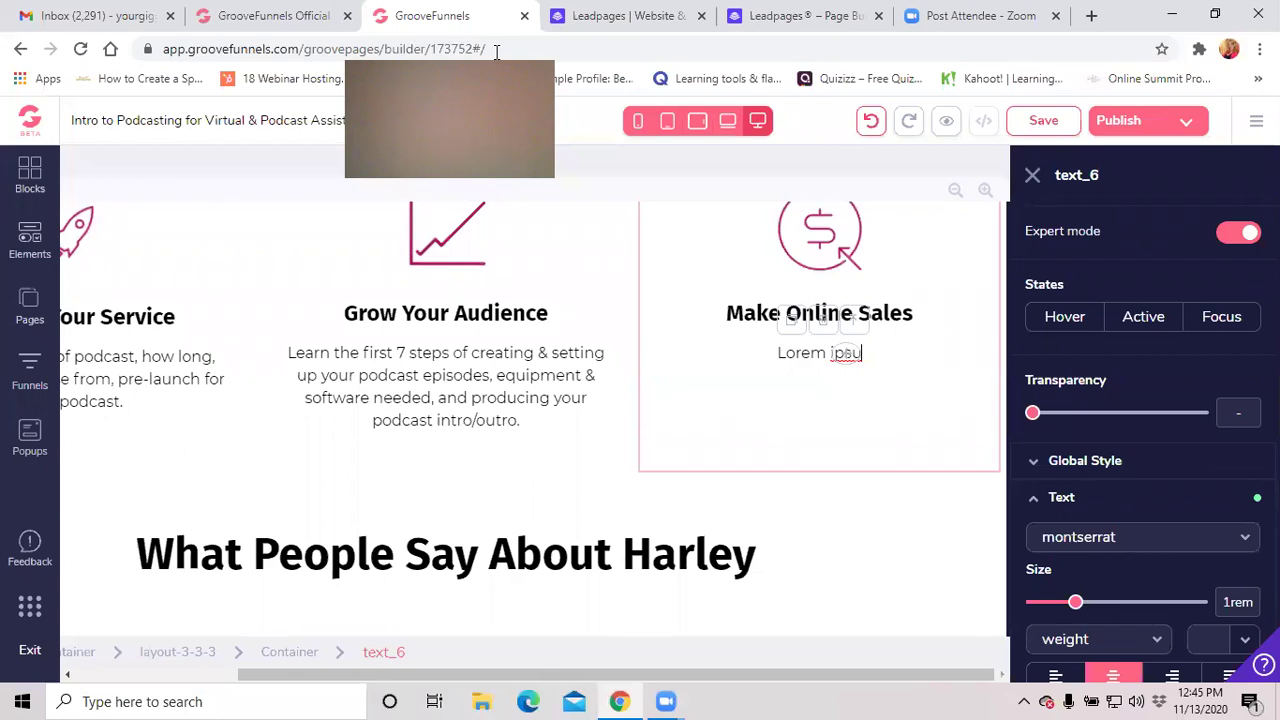
key(BackSpace)
key(BackSpace)
key(BackSpace)
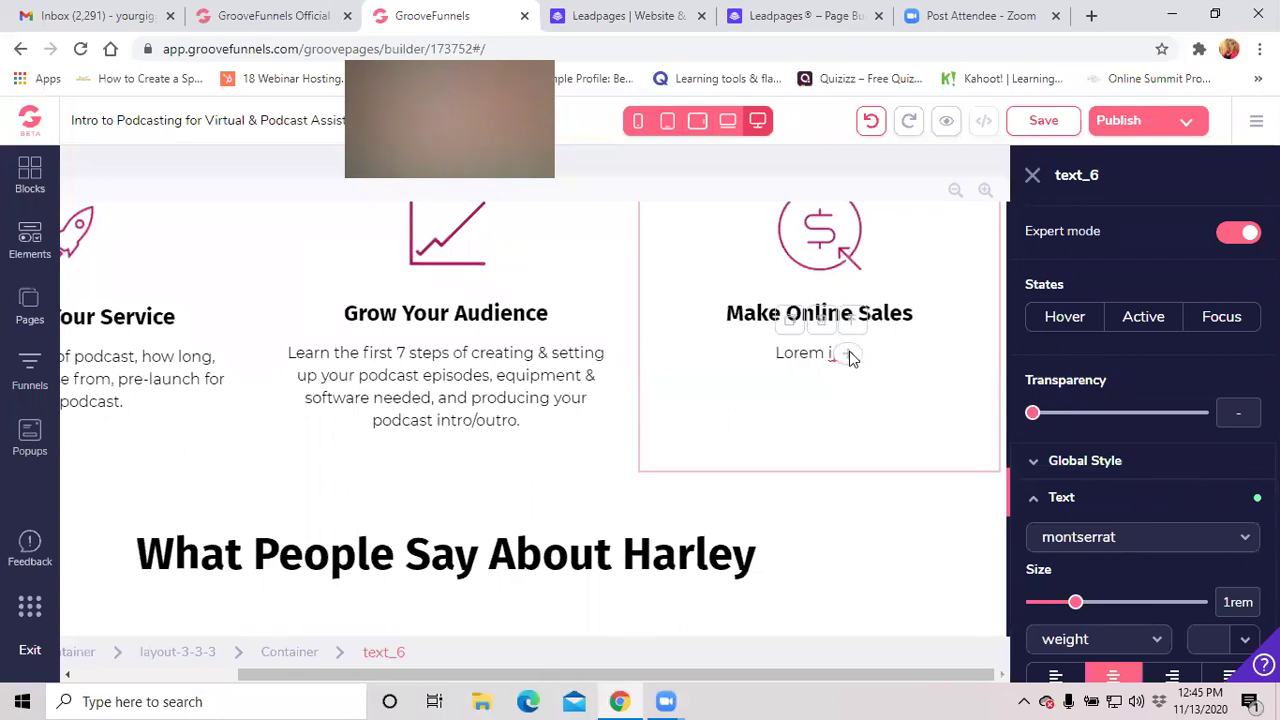
right_click(848, 356)
click(838, 356)
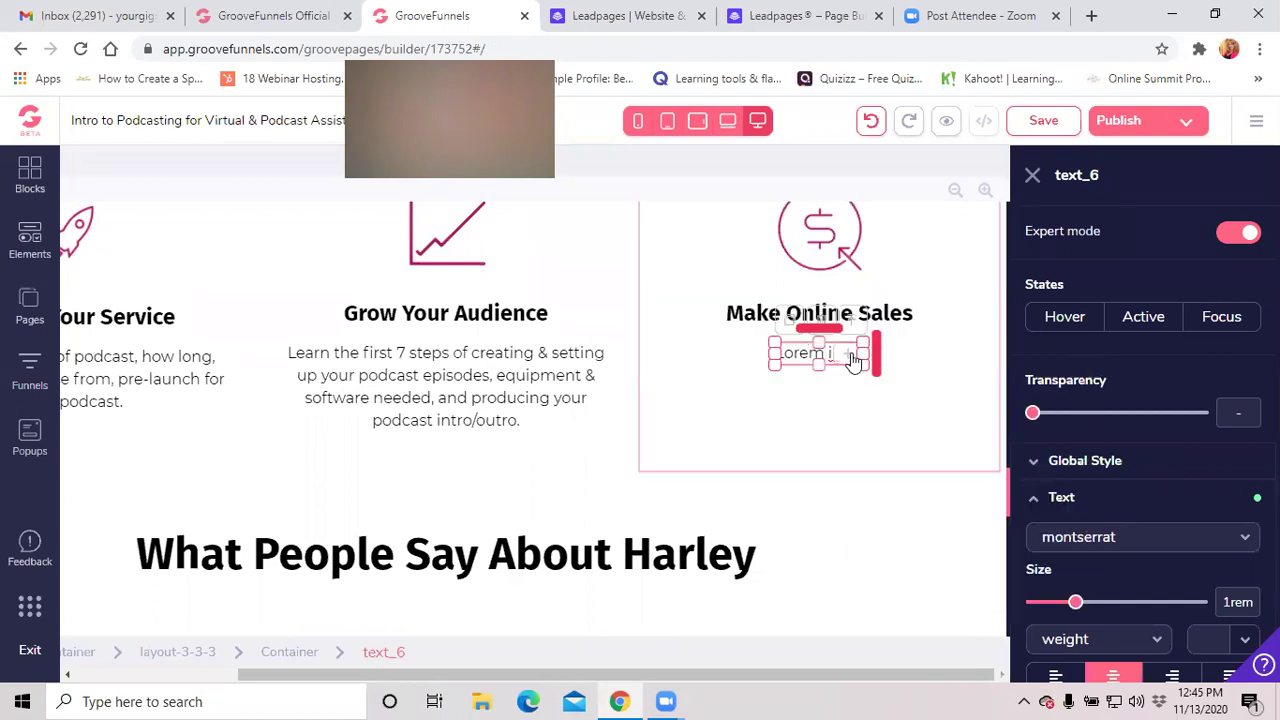
right_click(807, 351)
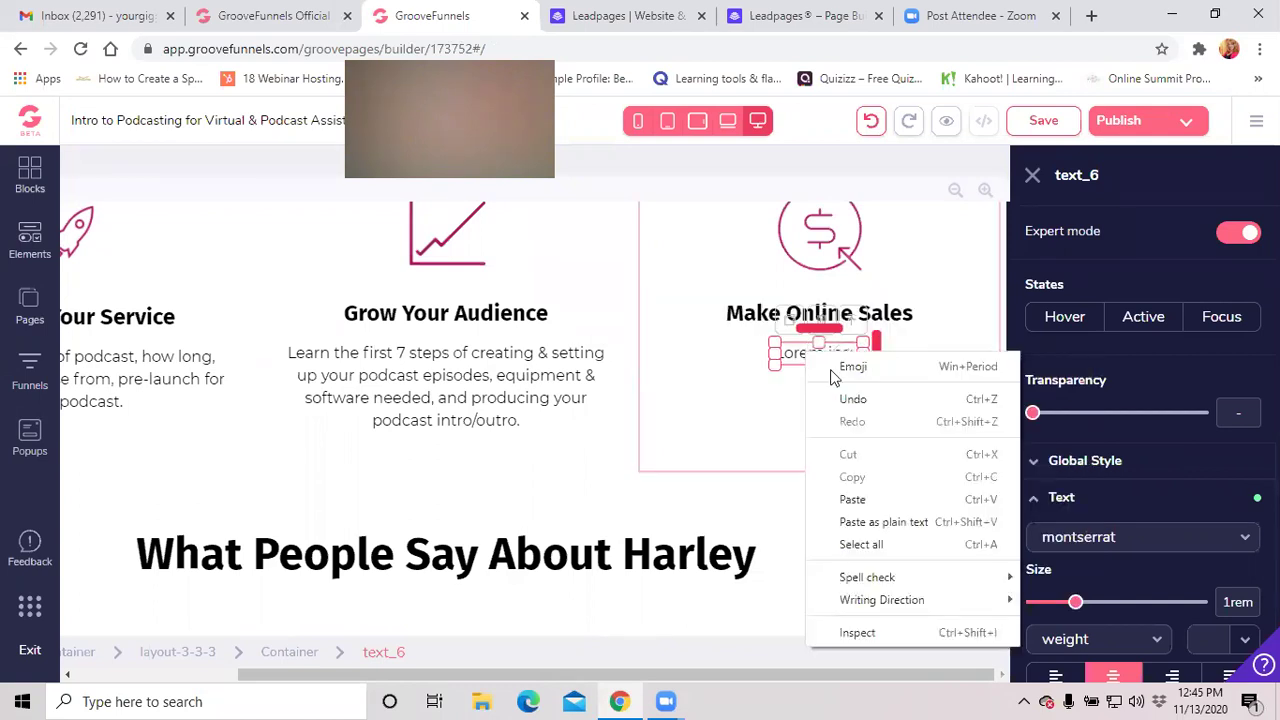
click(851, 499)
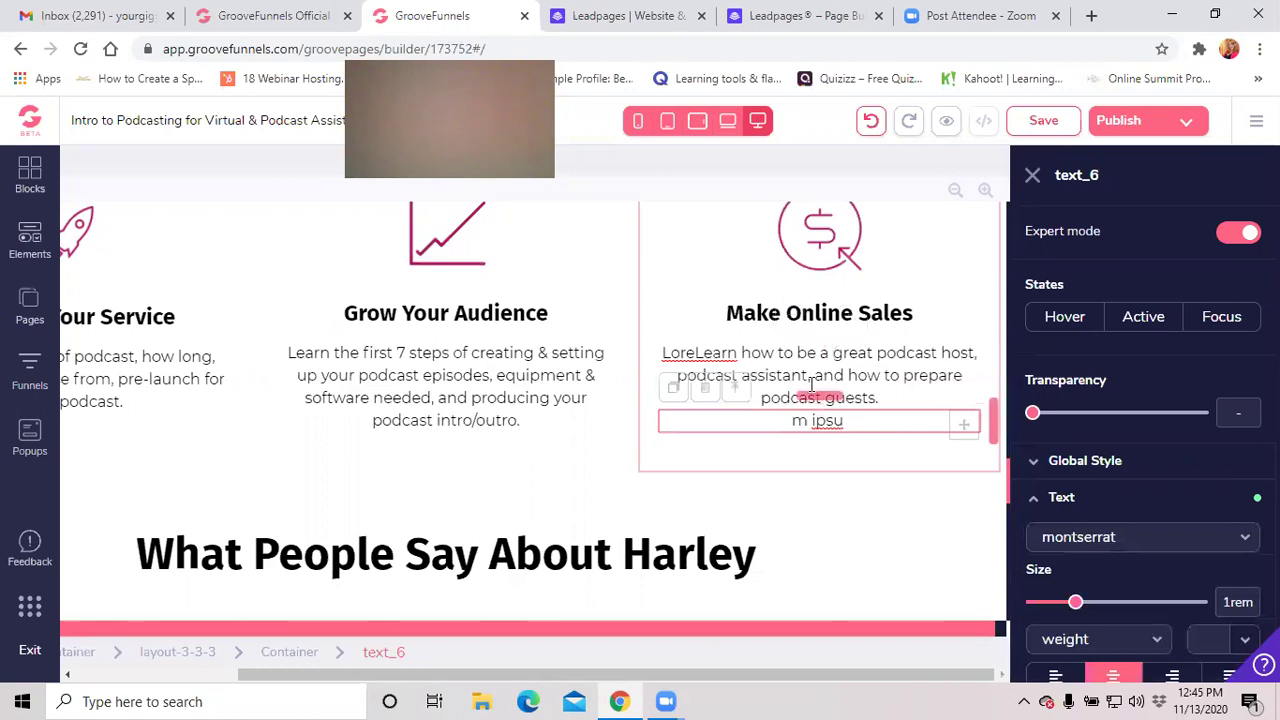
Delete the leftover placeholder characters before and after the pasted topic under "Make Online Sales".
key(BackSpace)
key(BackSpace)
key(BackSpace)
key(BackSpace)
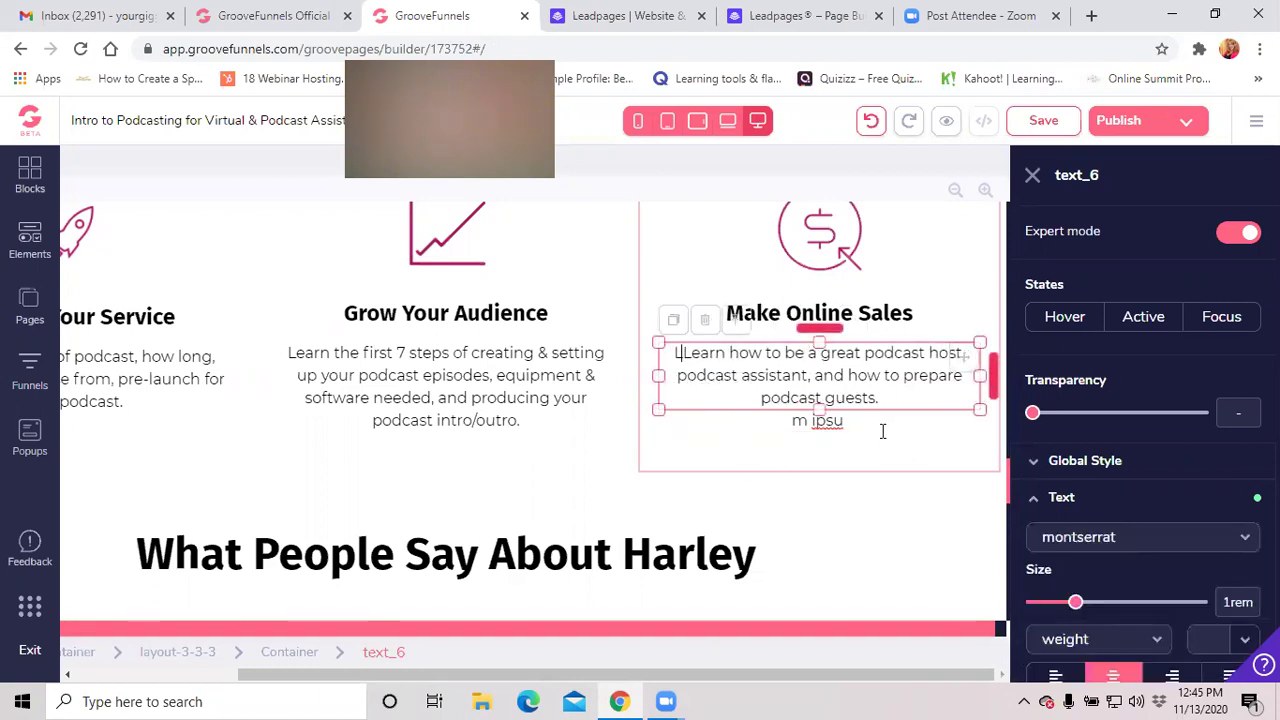
drag(867, 420, 800, 420)
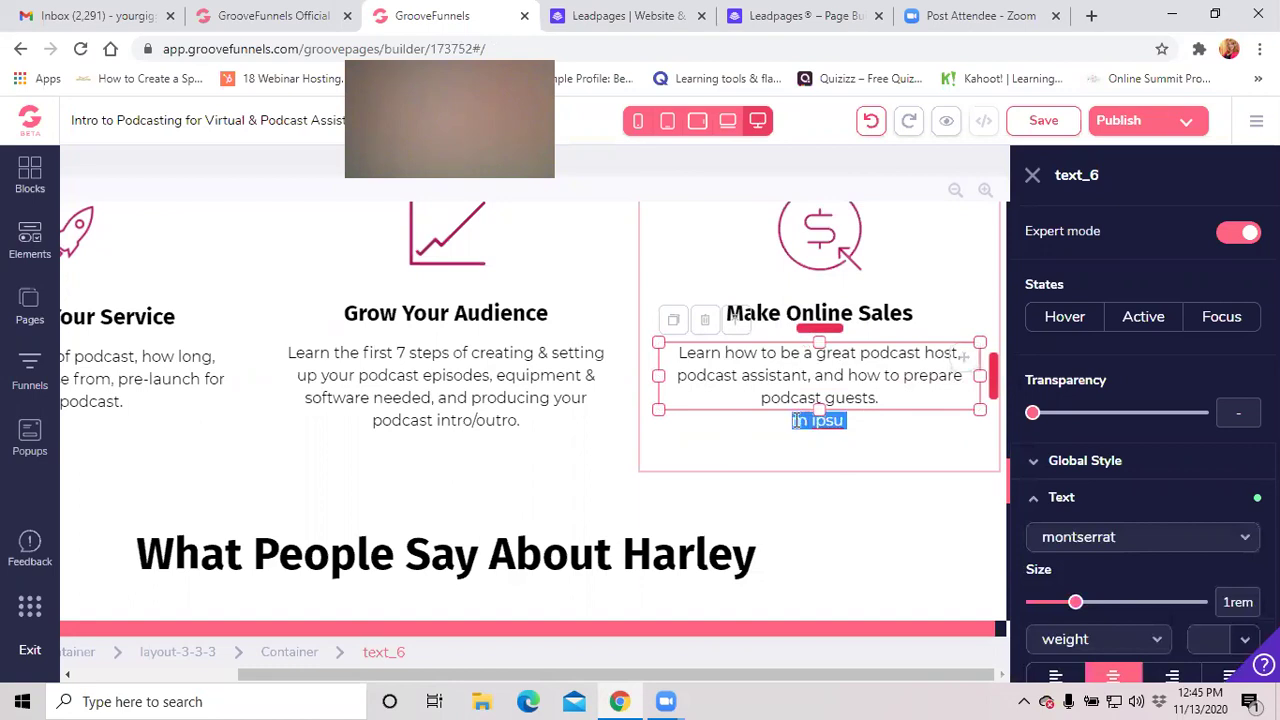
key(BackSpace)
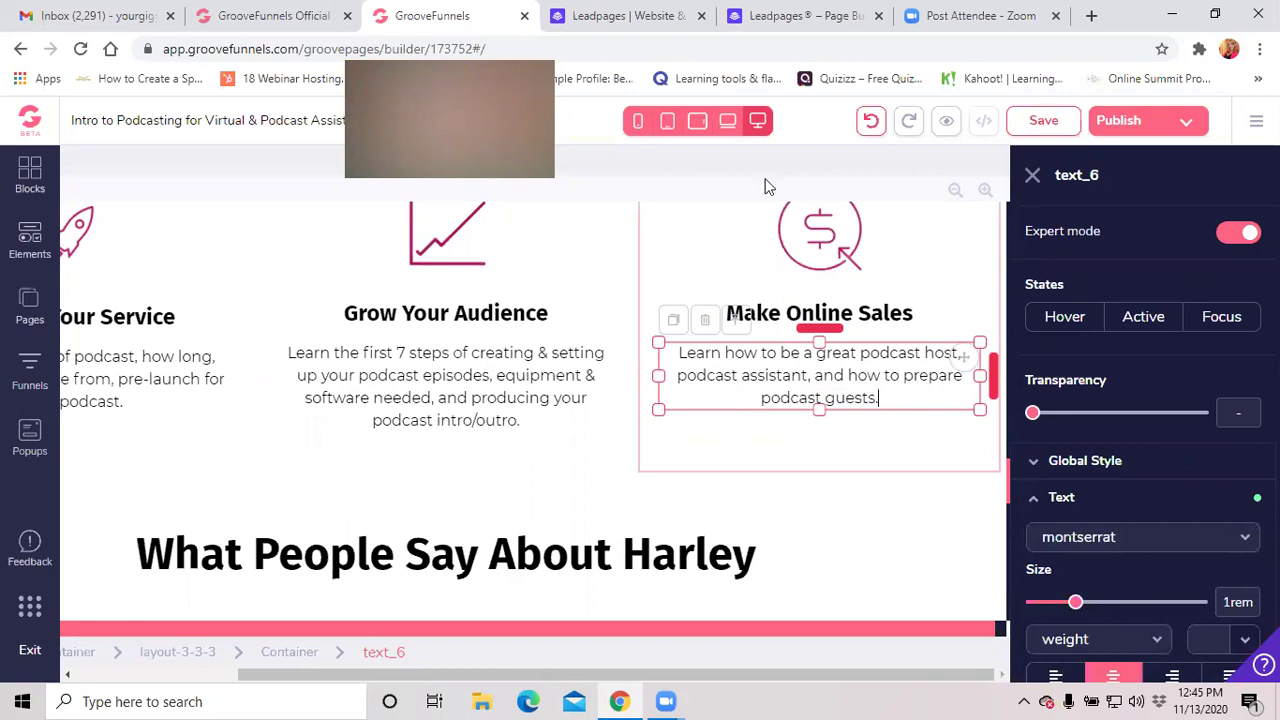
Switch to the Leadpages page and review the section that follows the three training topics.
click(760, 18)
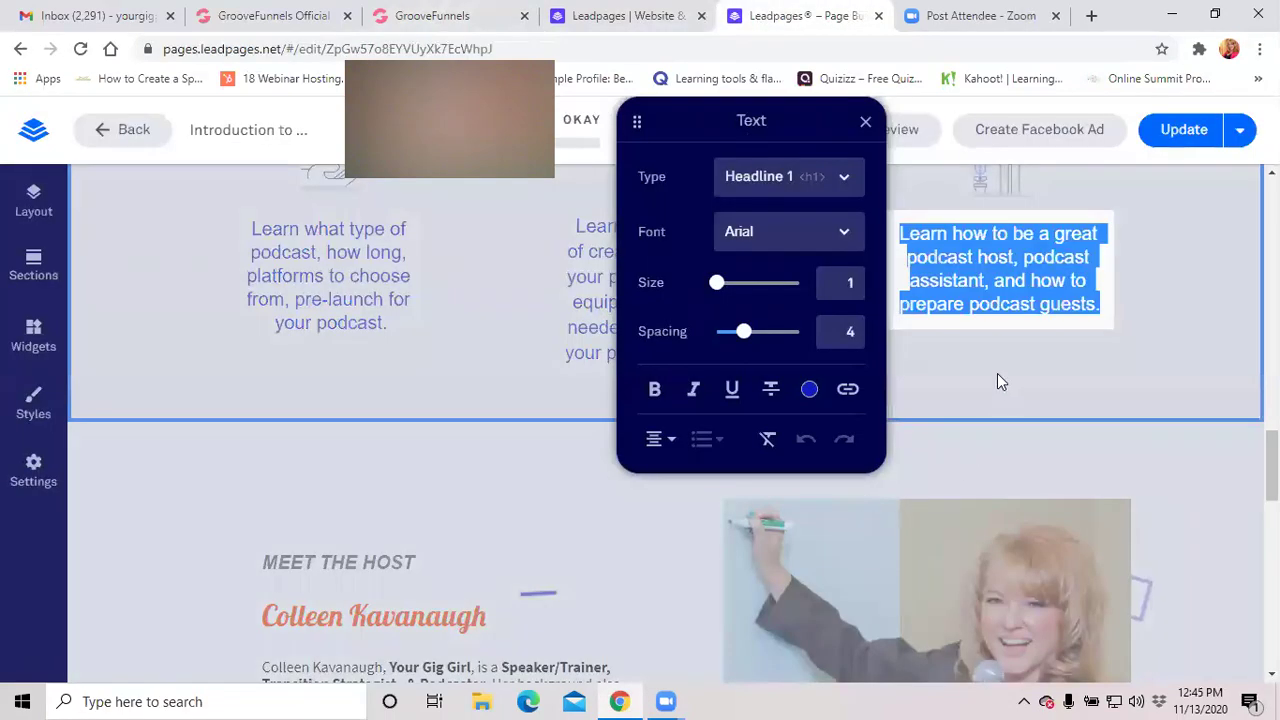
click(999, 380)
scroll(489, 449, up, 4)
scroll(500, 430, down, 3)
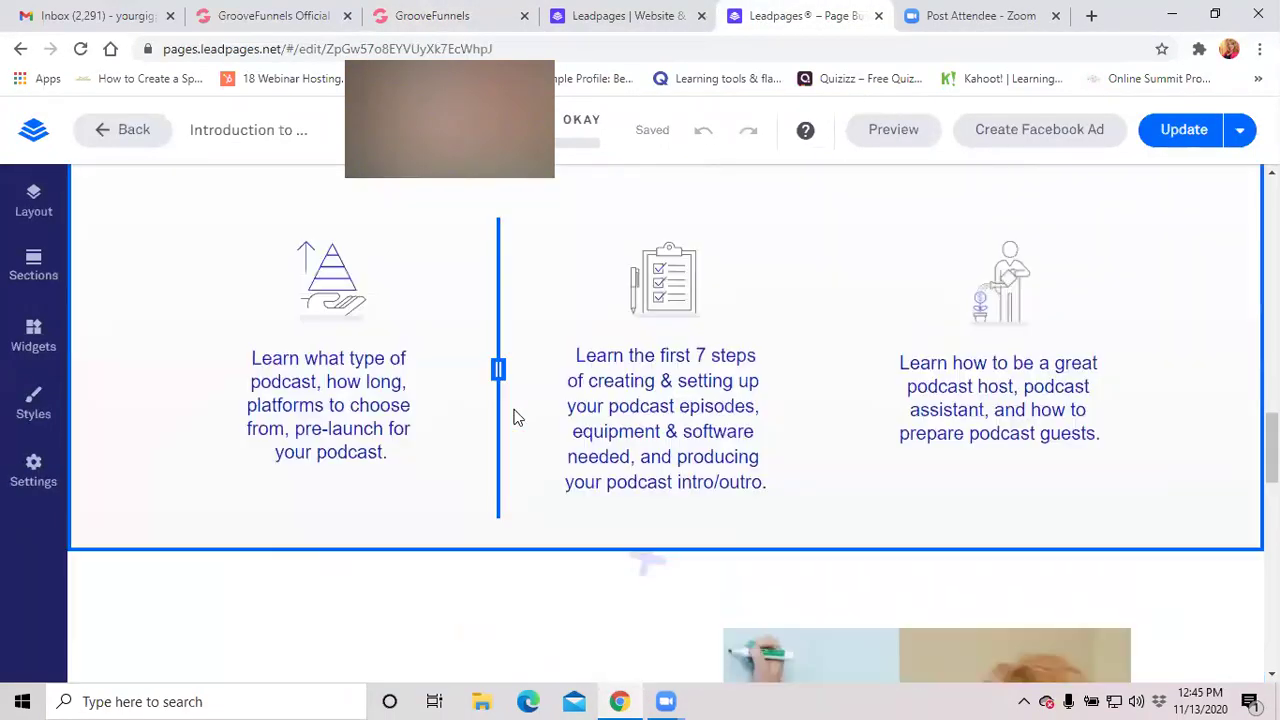
scroll(513, 417, down, 3)
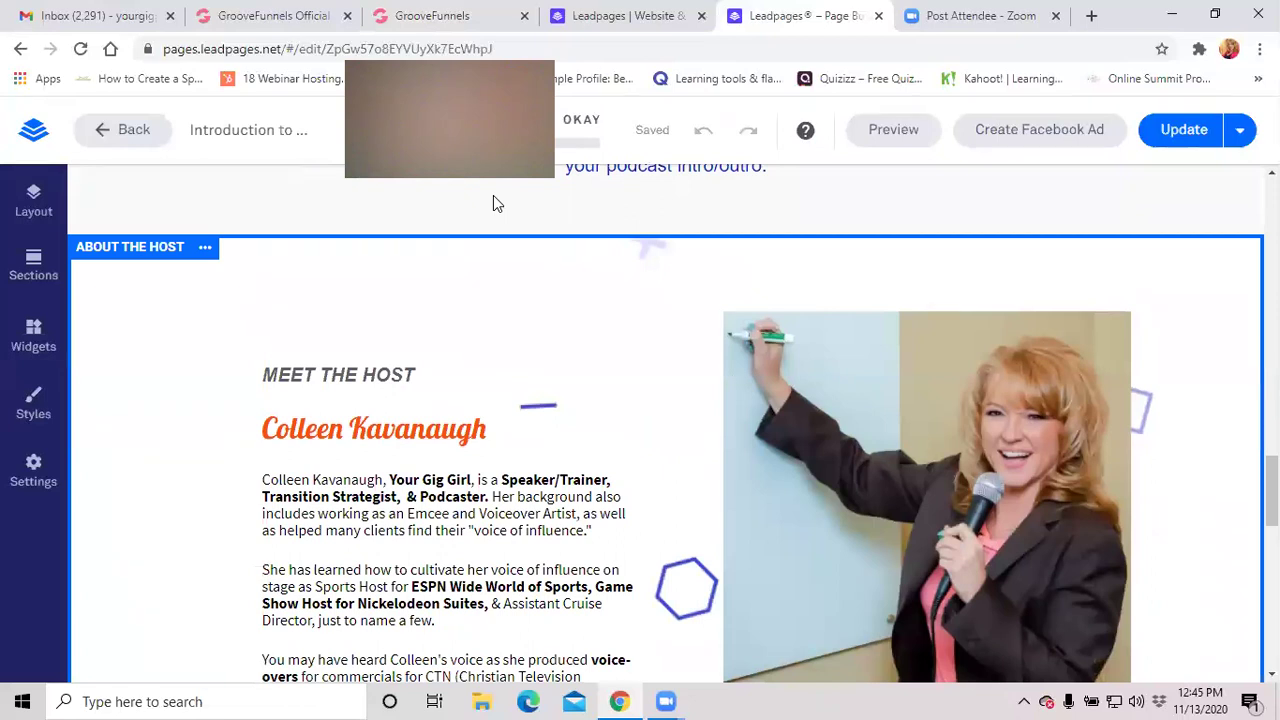
Switch back to the GrooveFunnels page and replace the placeholder name in the "What People Say About" heading with the host's first name.
click(433, 16)
click(663, 447)
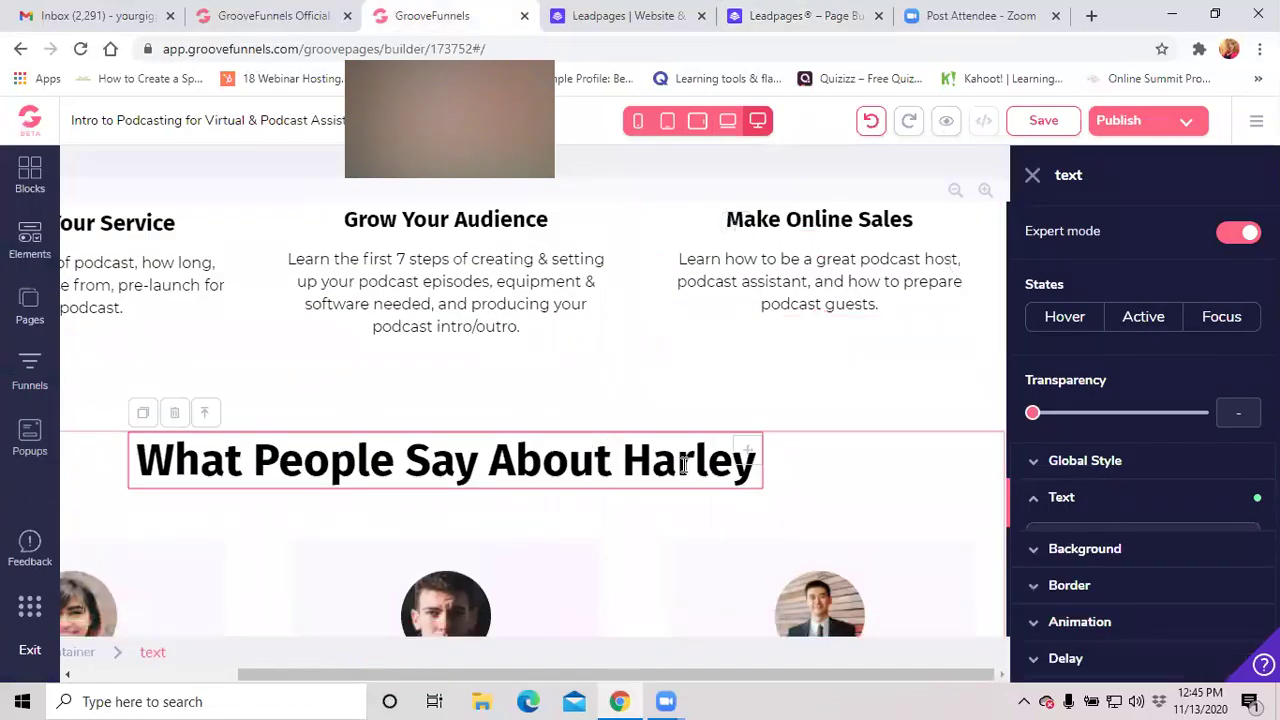
scroll(563, 543, down, 3)
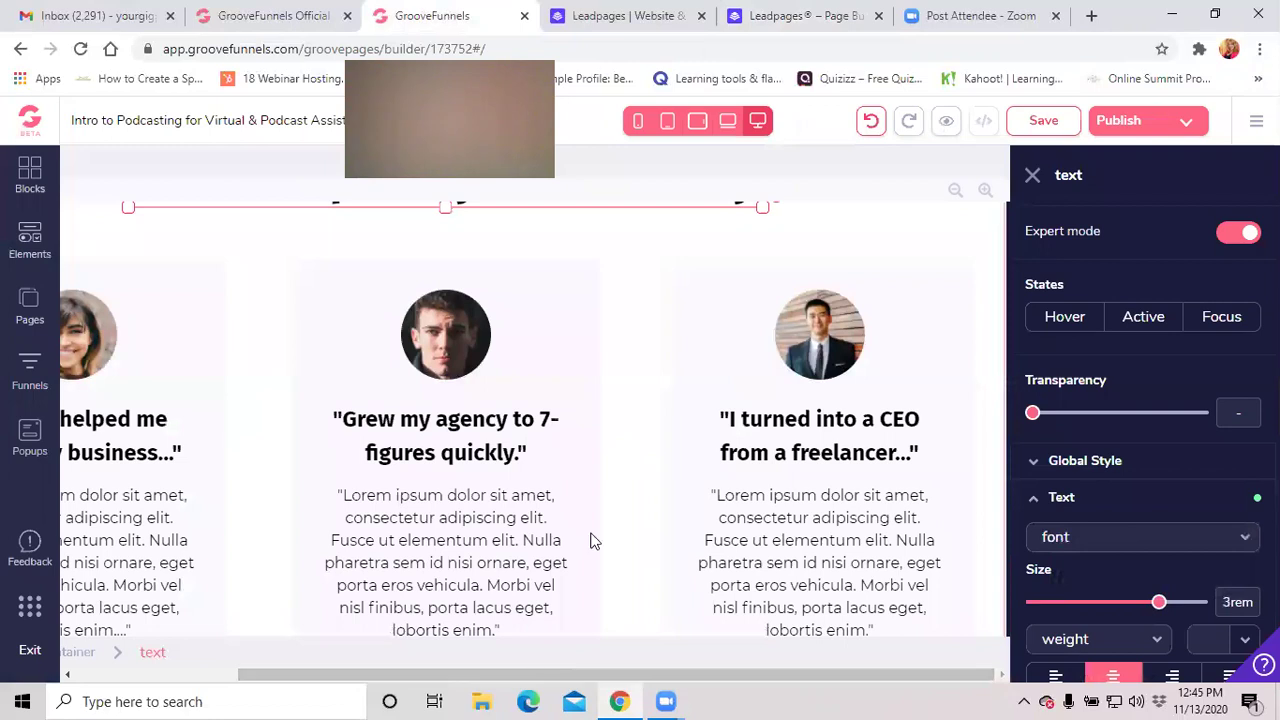
drag(772, 684, 687, 680)
scroll(789, 526, up, 3)
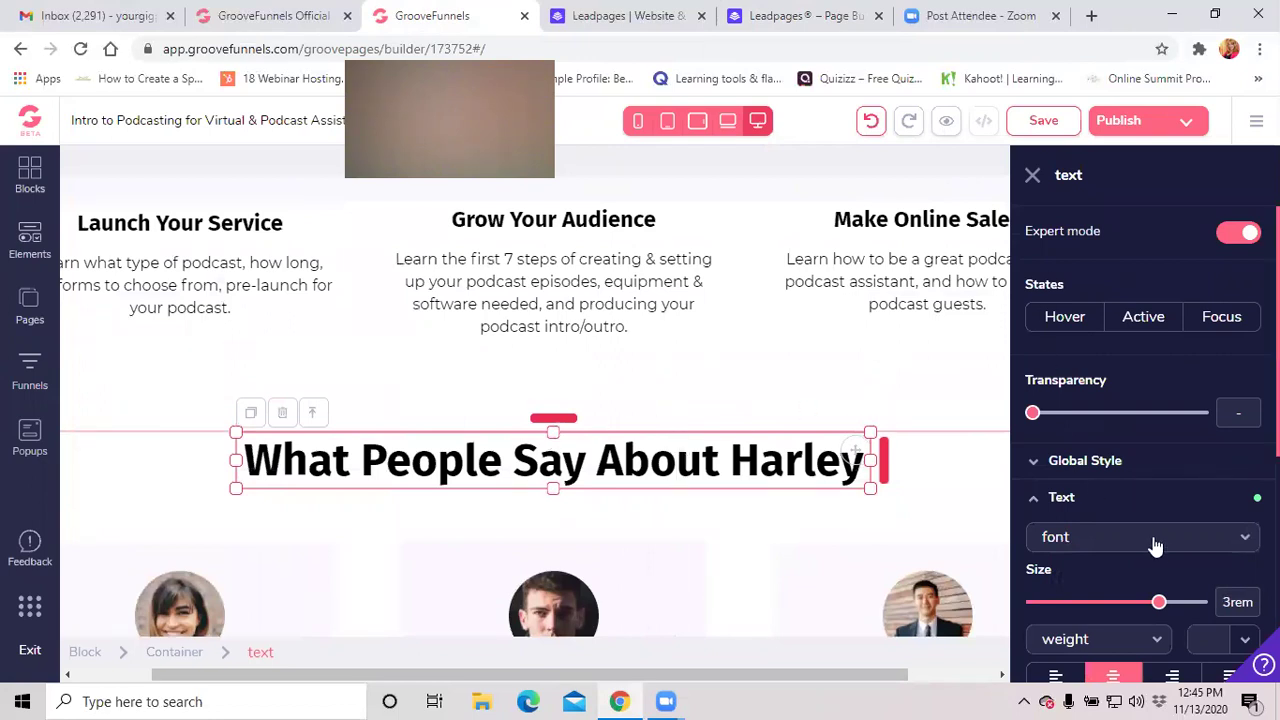
scroll(1152, 555, down, 3)
scroll(1152, 557, down, 1)
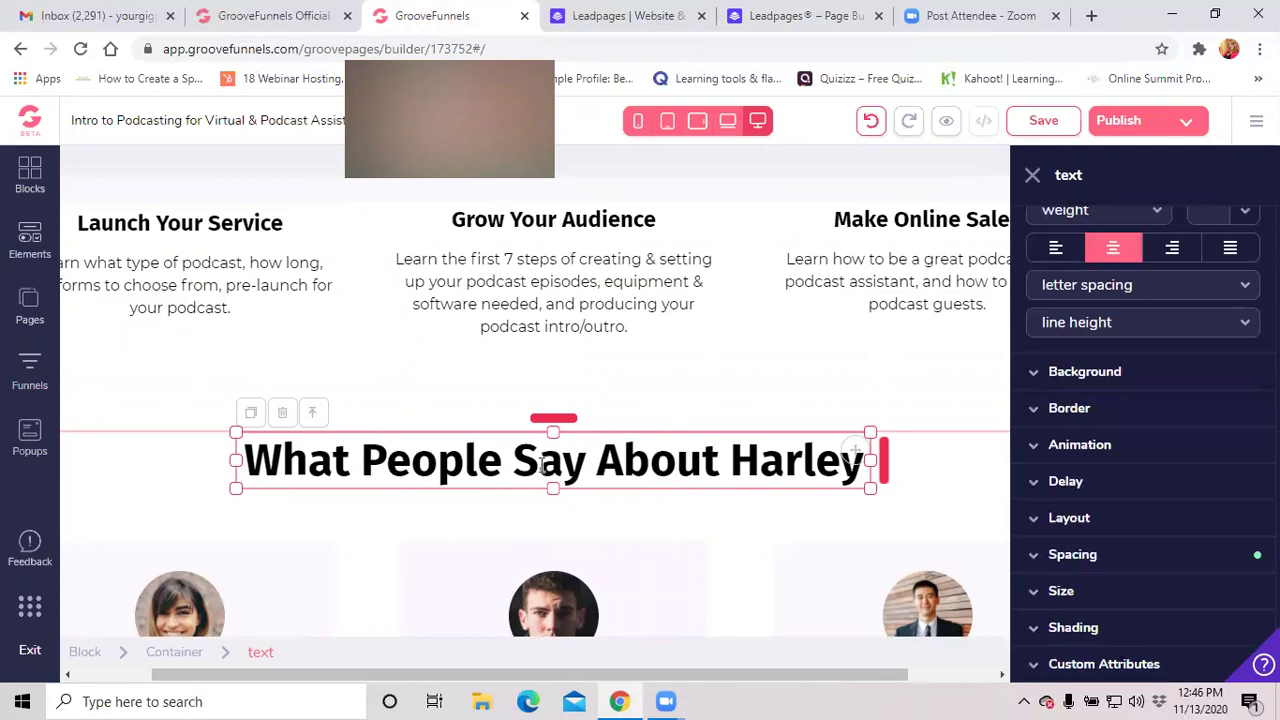
scroll(523, 466, down, 1)
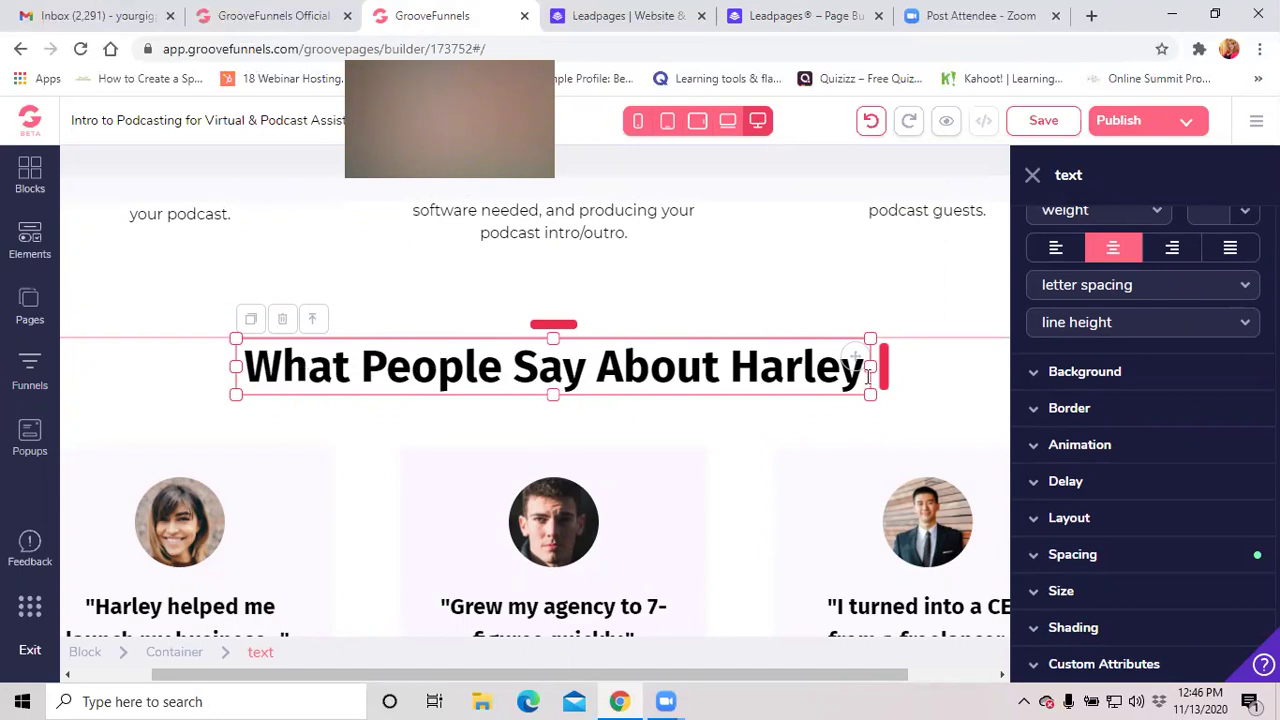
key(BackSpace)
key(BackSpace)
key(BackSpace)
key(BackSpace)
key(BackSpace)
key(BackSpace)
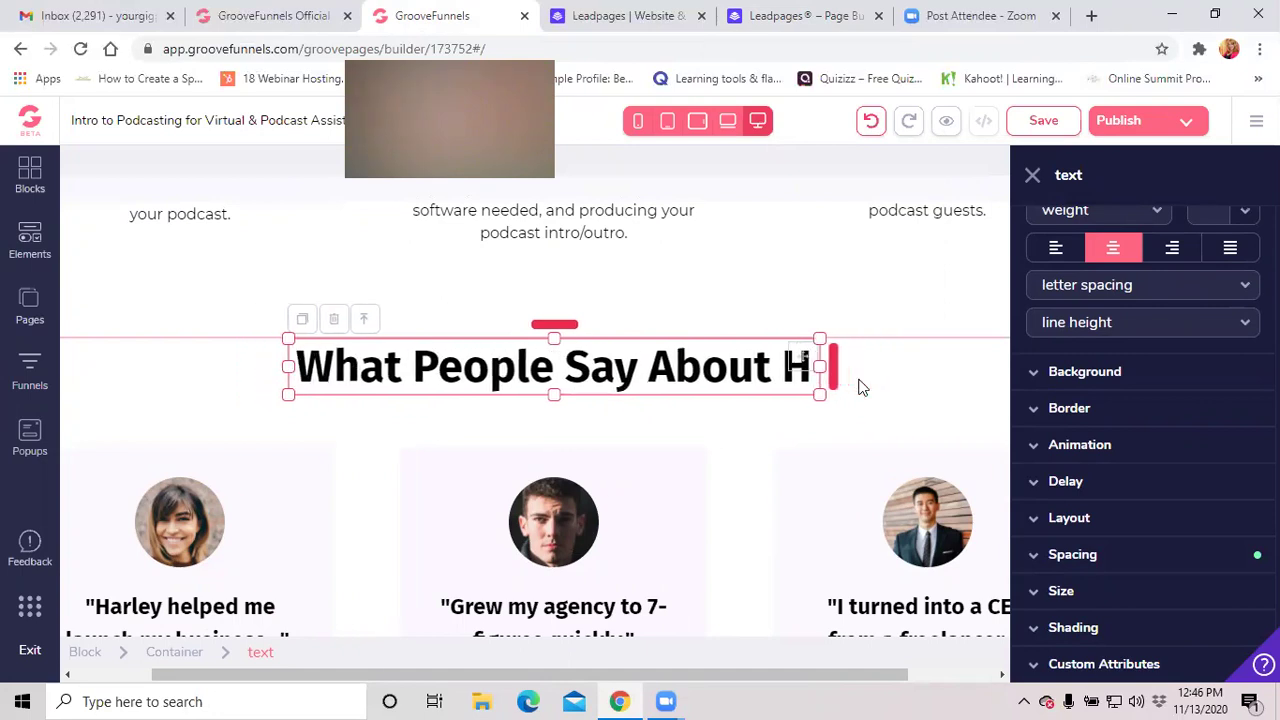
text(Colleen)
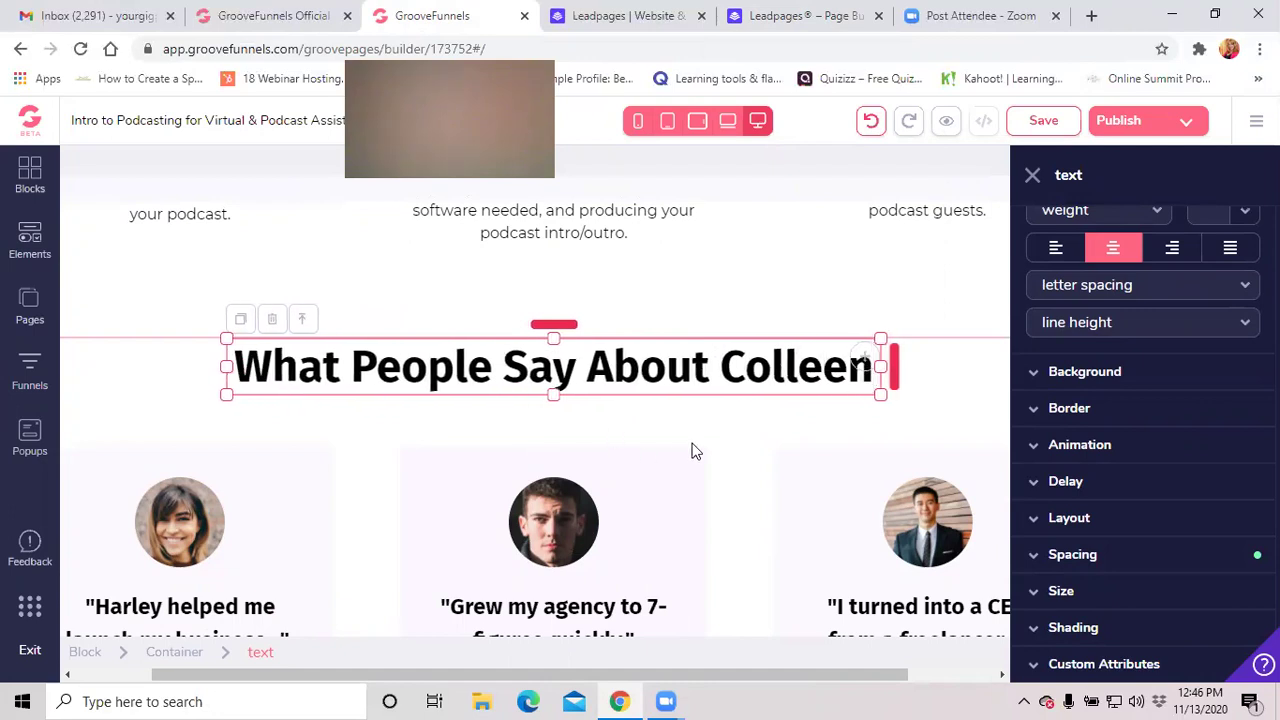
Set the bottom margin of the "What People Say About" heading to 8rem in its spacing settings.
click(1065, 556)
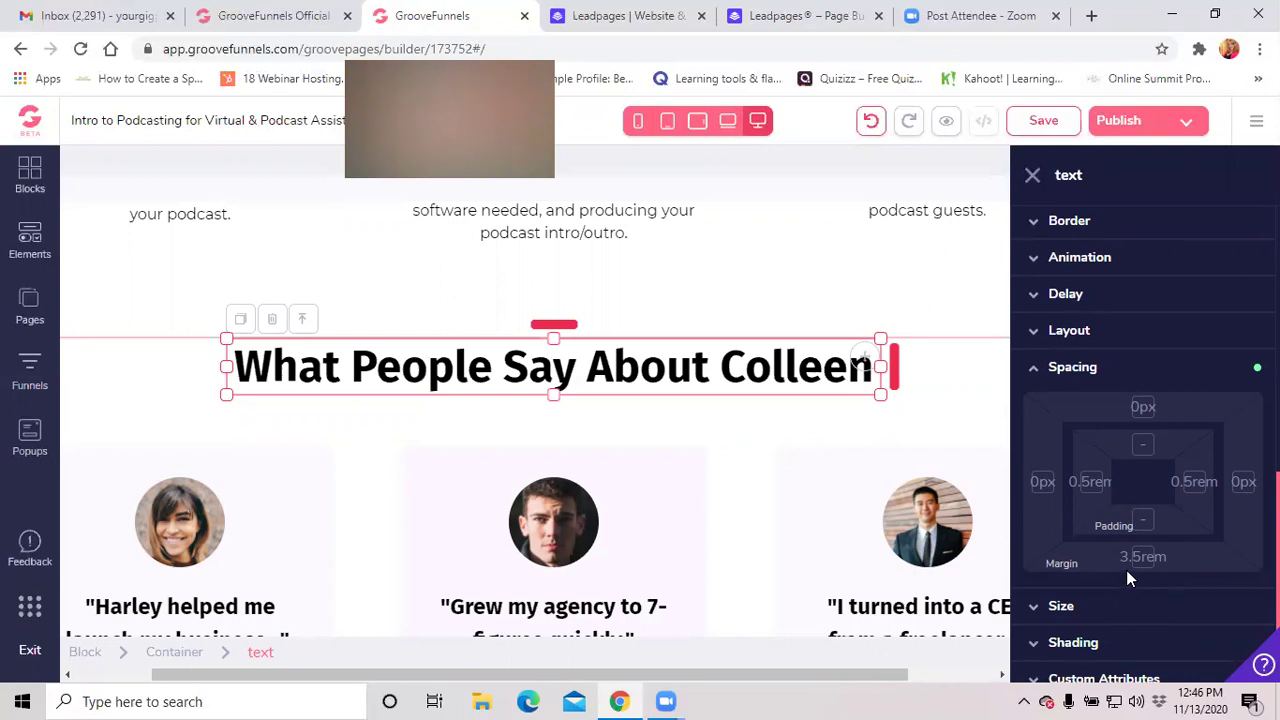
click(1145, 560)
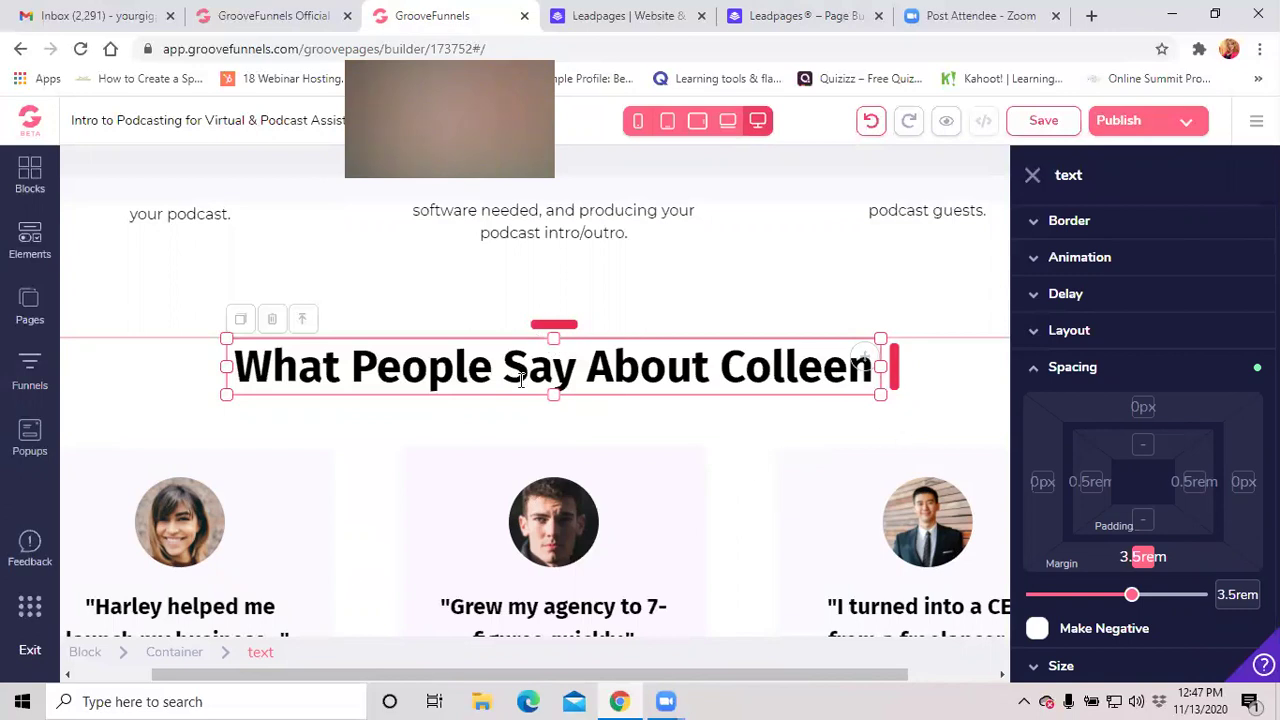
scroll(1100, 490, down, 1)
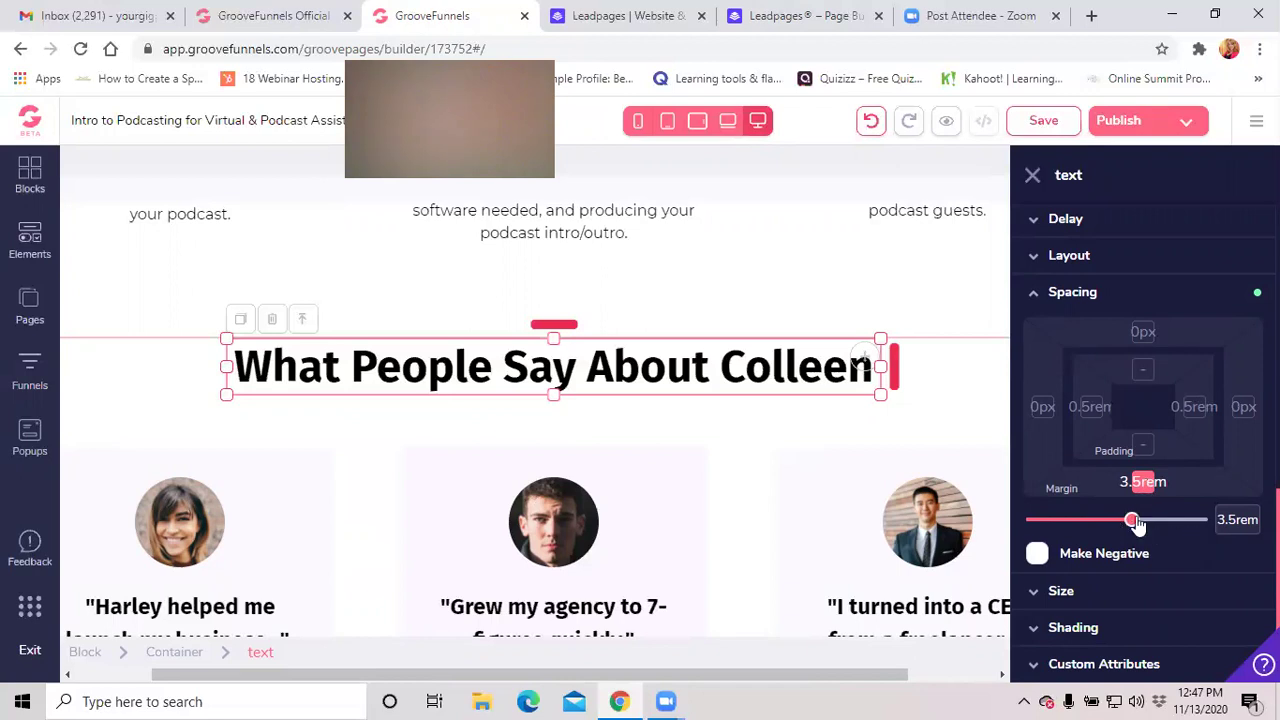
drag(1135, 524, 1180, 528)
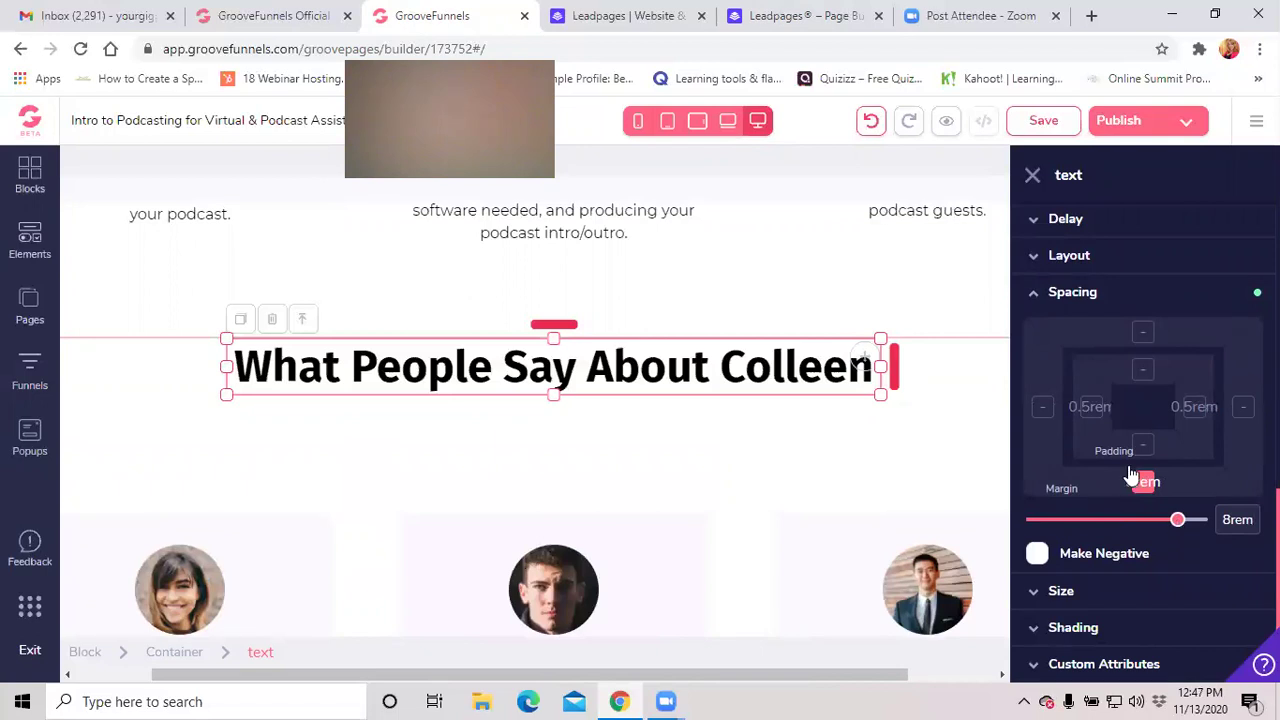
Undo the heading's bottom margin change while keeping the host's first name in the heading text.
click(877, 130)
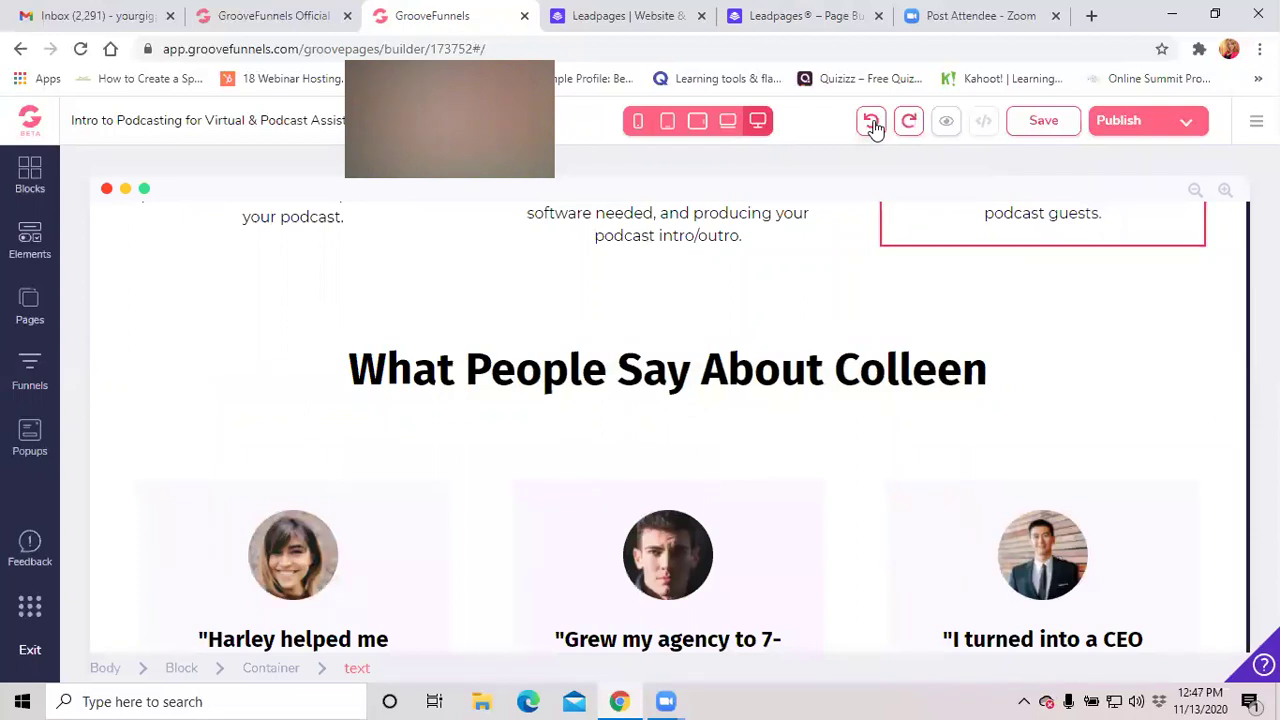
click(873, 124)
click(873, 124)
click(873, 124)
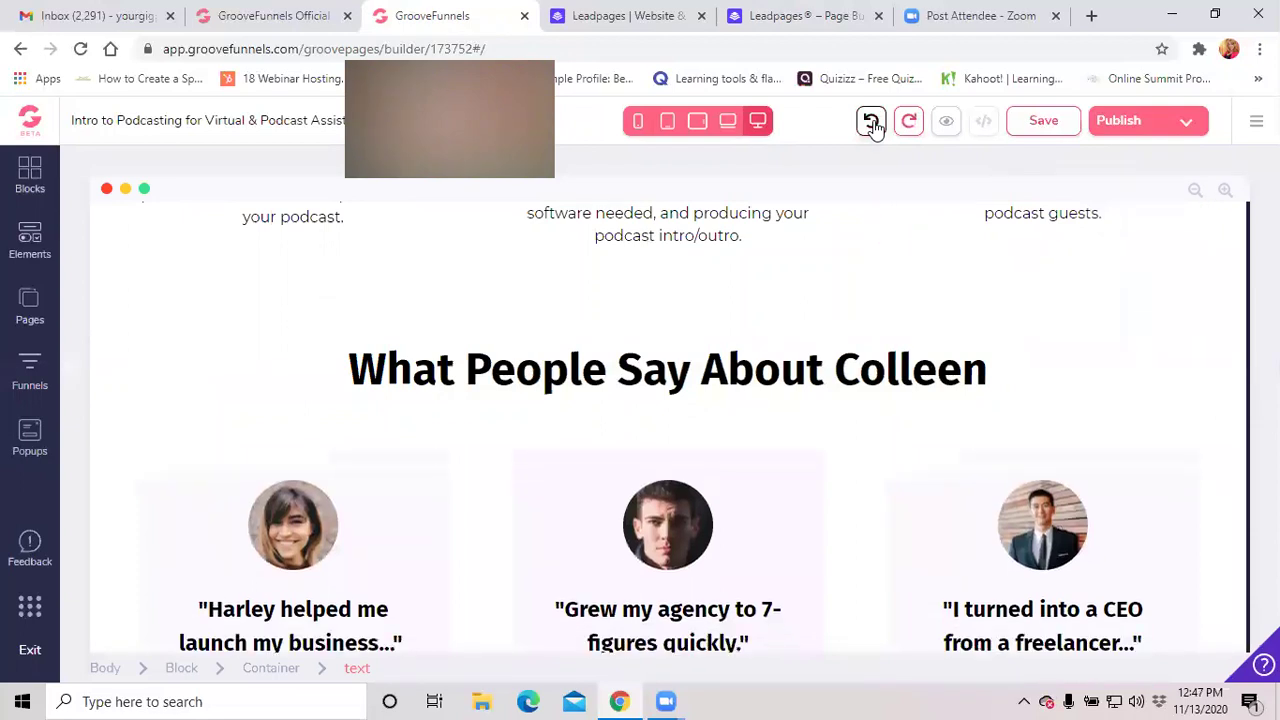
click(873, 124)
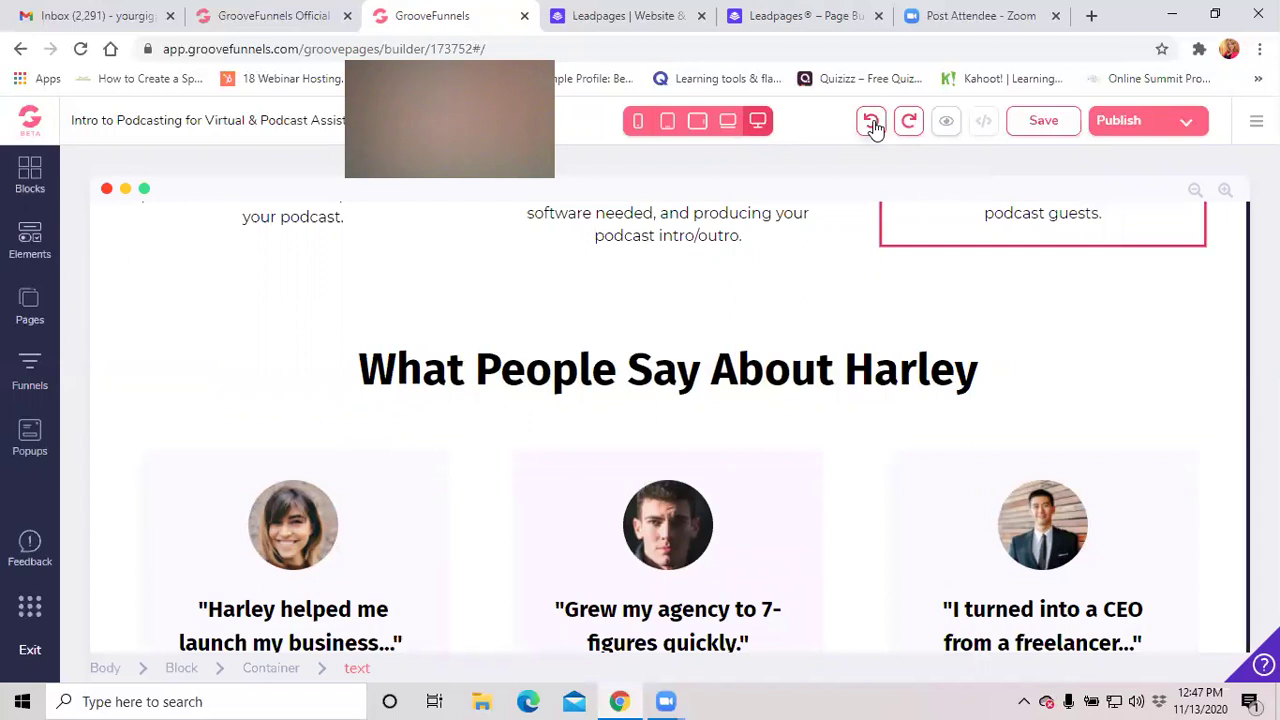
click(909, 124)
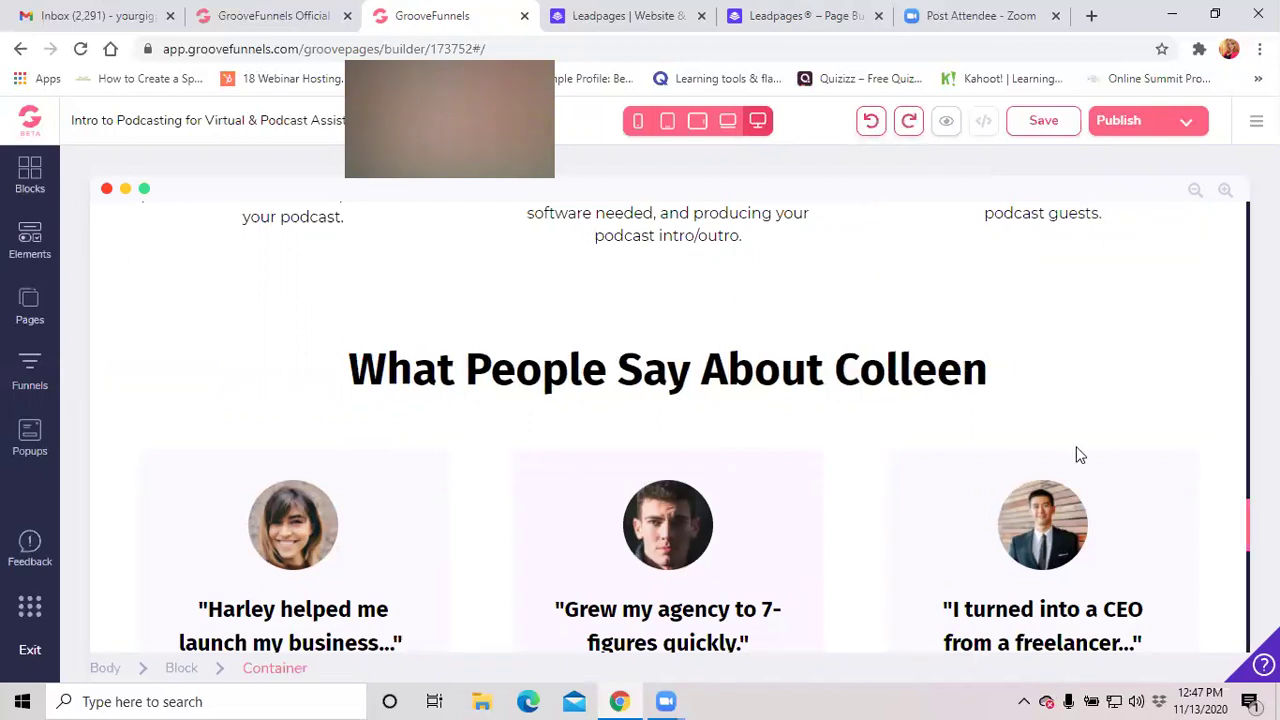
Try to adjust the top and bottom padding of the "What People Say About" heading together, and undo the attempt.
click(885, 370)
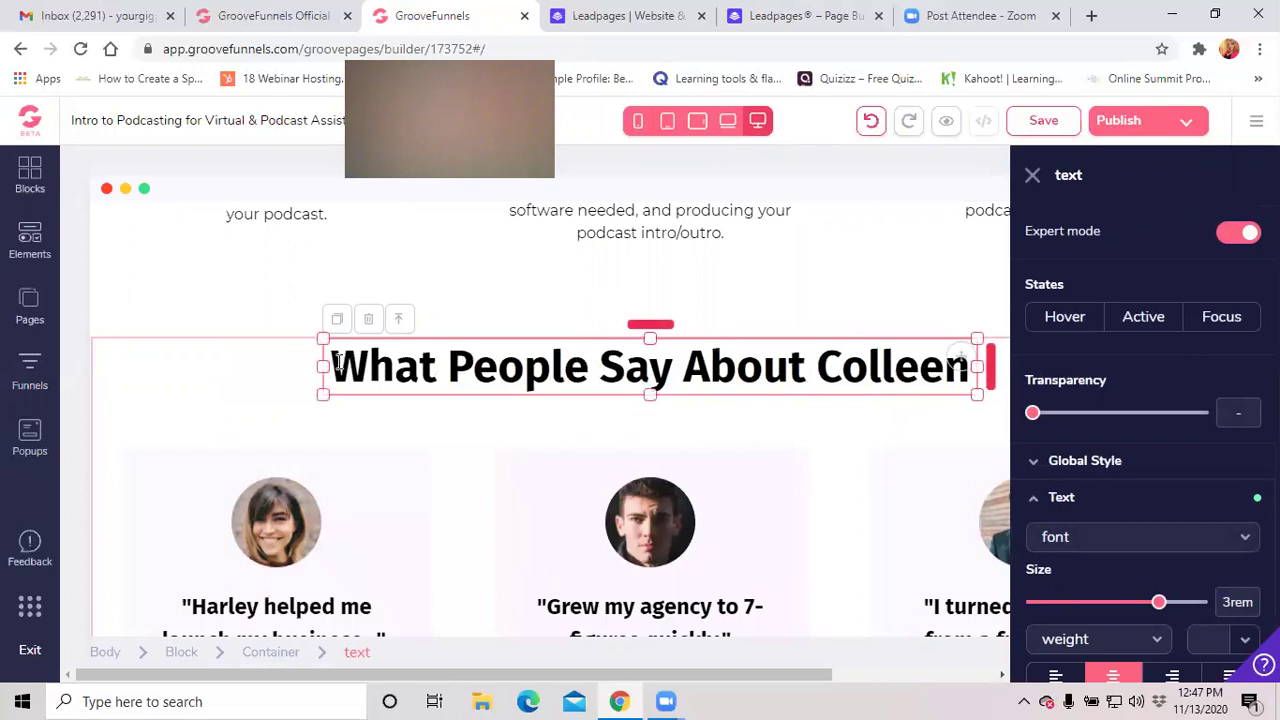
mouse_move(338, 362)
mouse_down()
mouse_move(926, 400)
mouse_move(972, 388)
mouse_move(350, 347)
mouse_move(360, 354)
mouse_up()
click(447, 378)
scroll(1148, 540, down, 5)
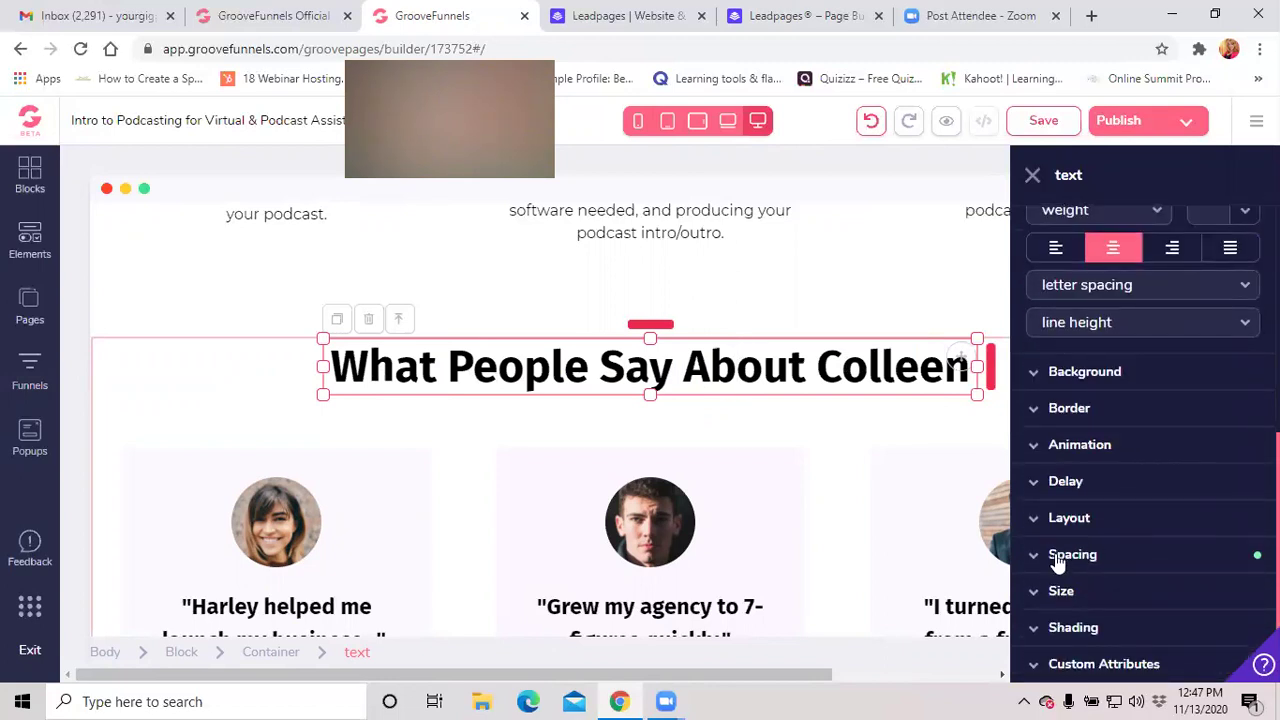
click(1065, 556)
scroll(1063, 557, down, 2)
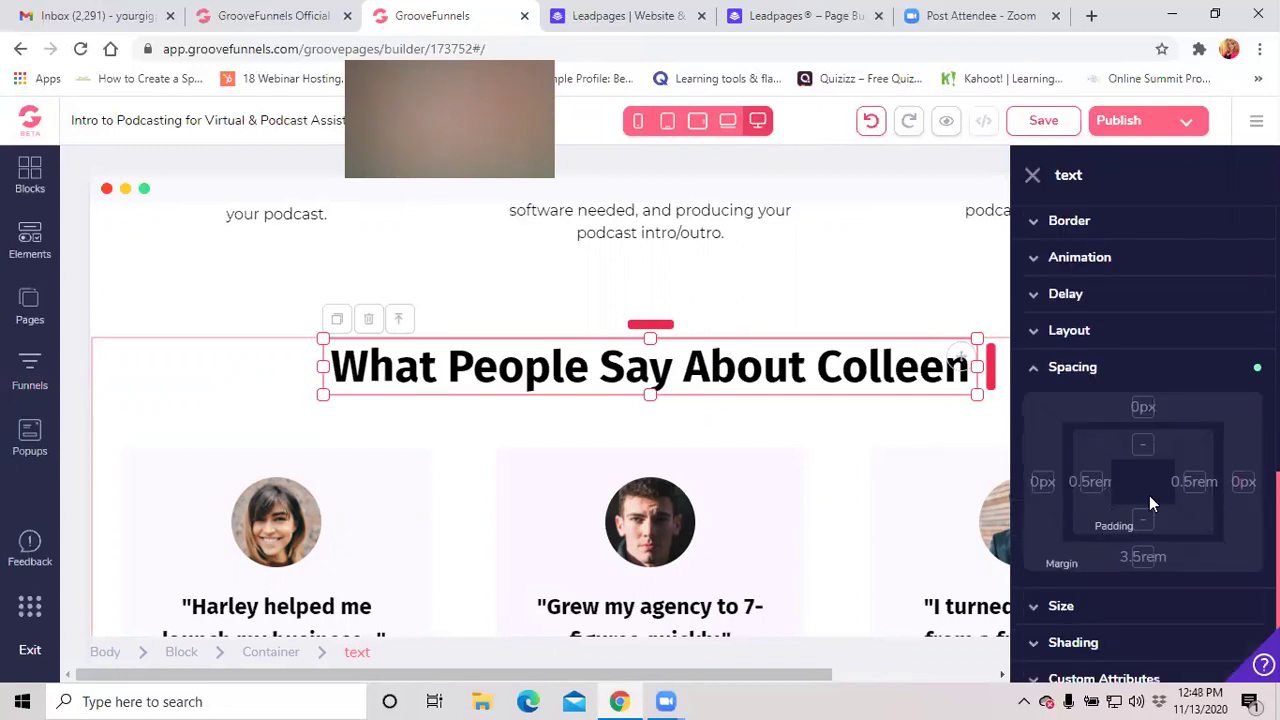
click(1142, 447)
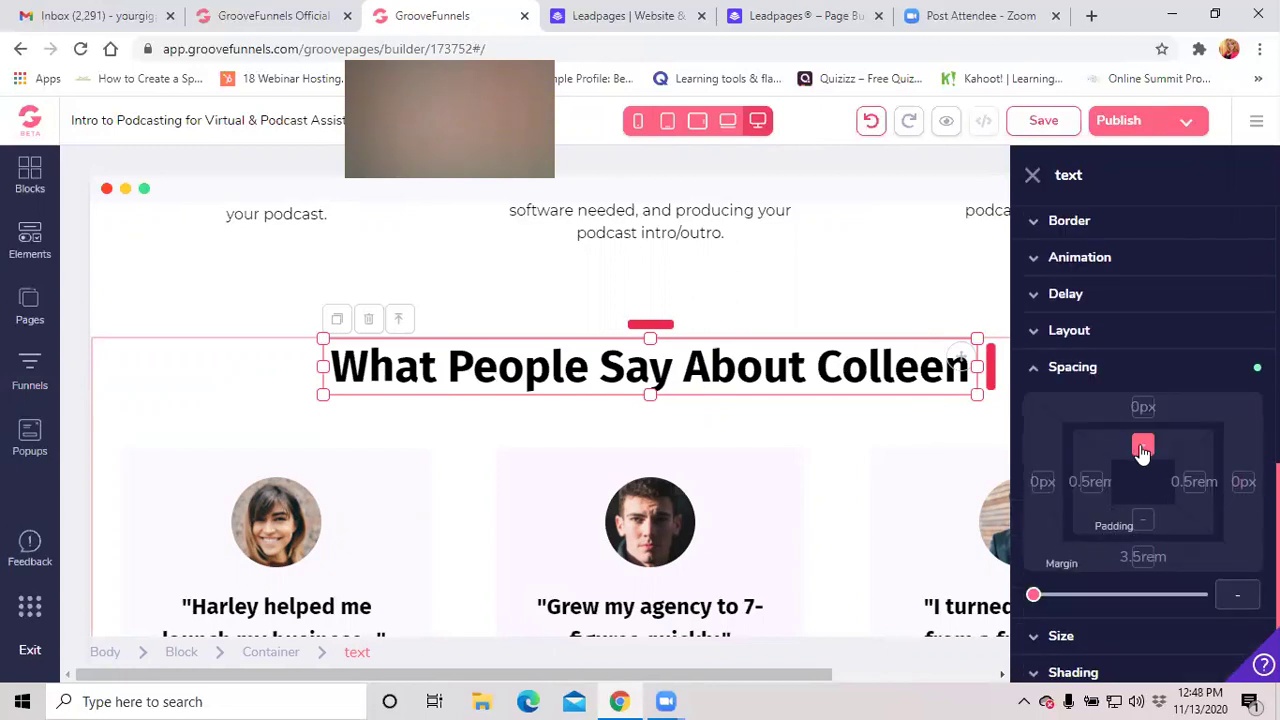
click(1143, 522)
mouse_move(1033, 595)
mouse_down()
mouse_move(1146, 593)
mouse_move(1033, 597)
mouse_up()
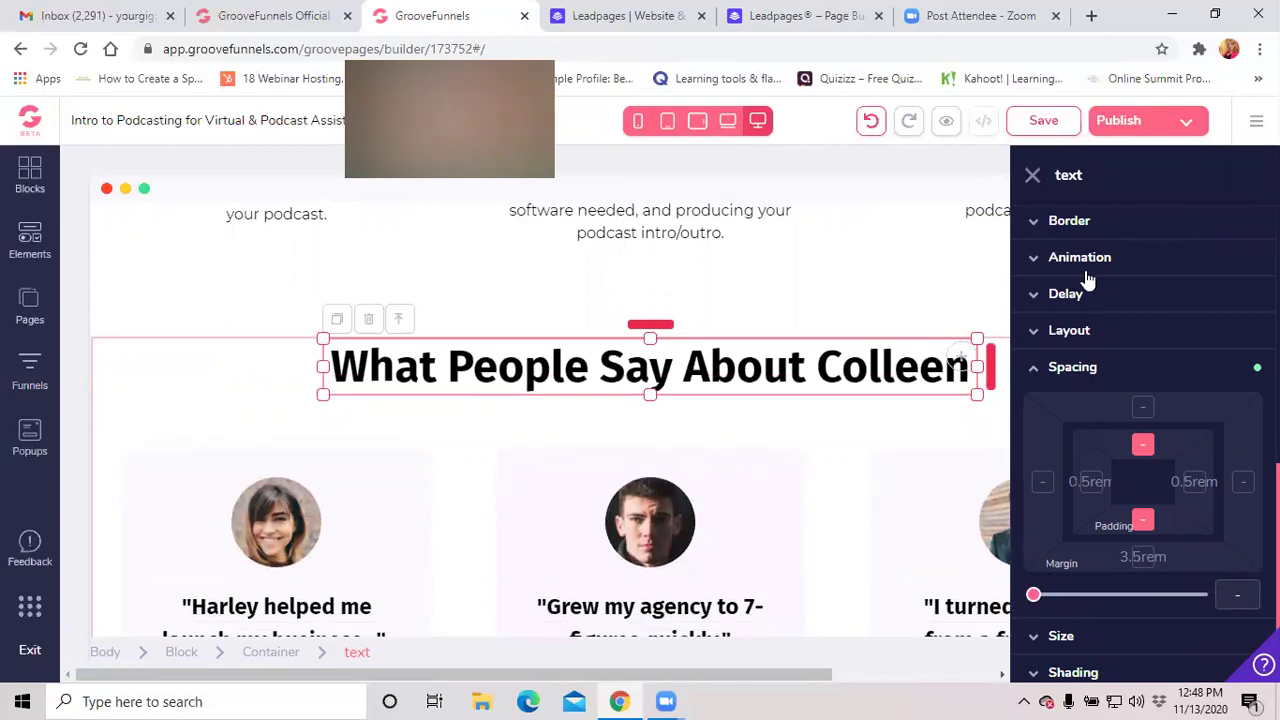
click(870, 121)
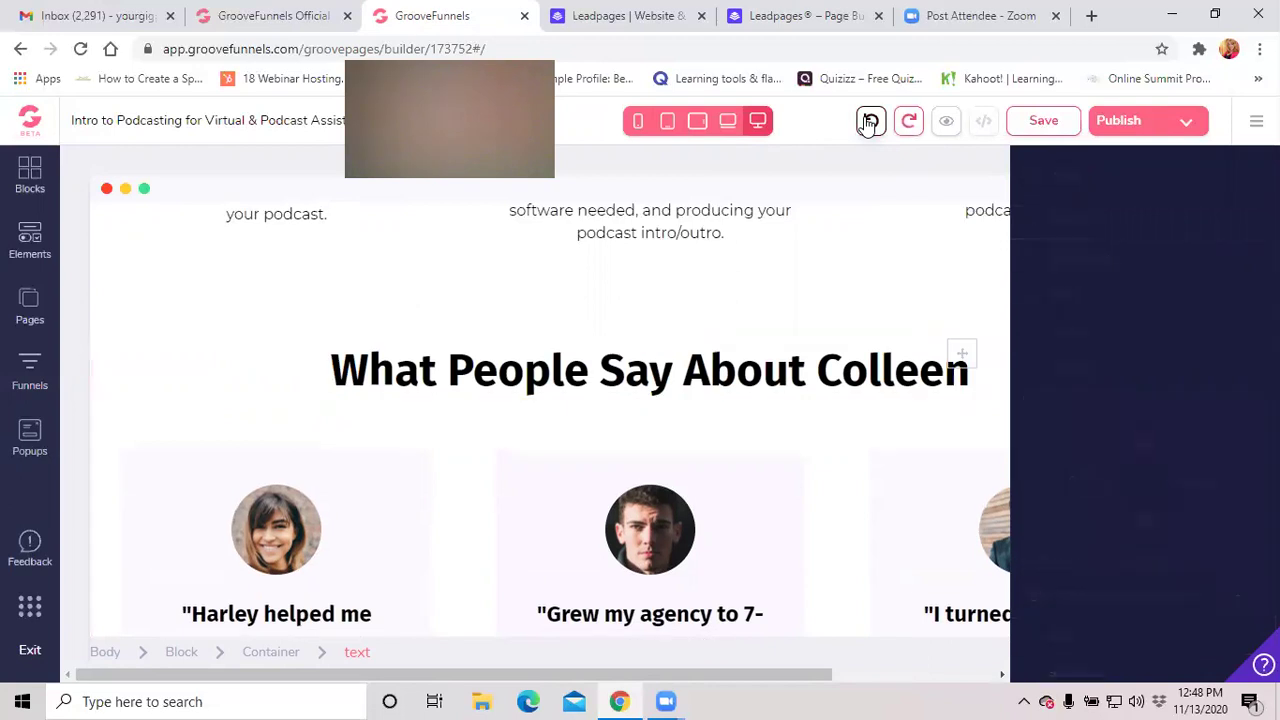
Review the testimonials below the "What People Say About" heading and the free training topics section above it.
click(930, 388)
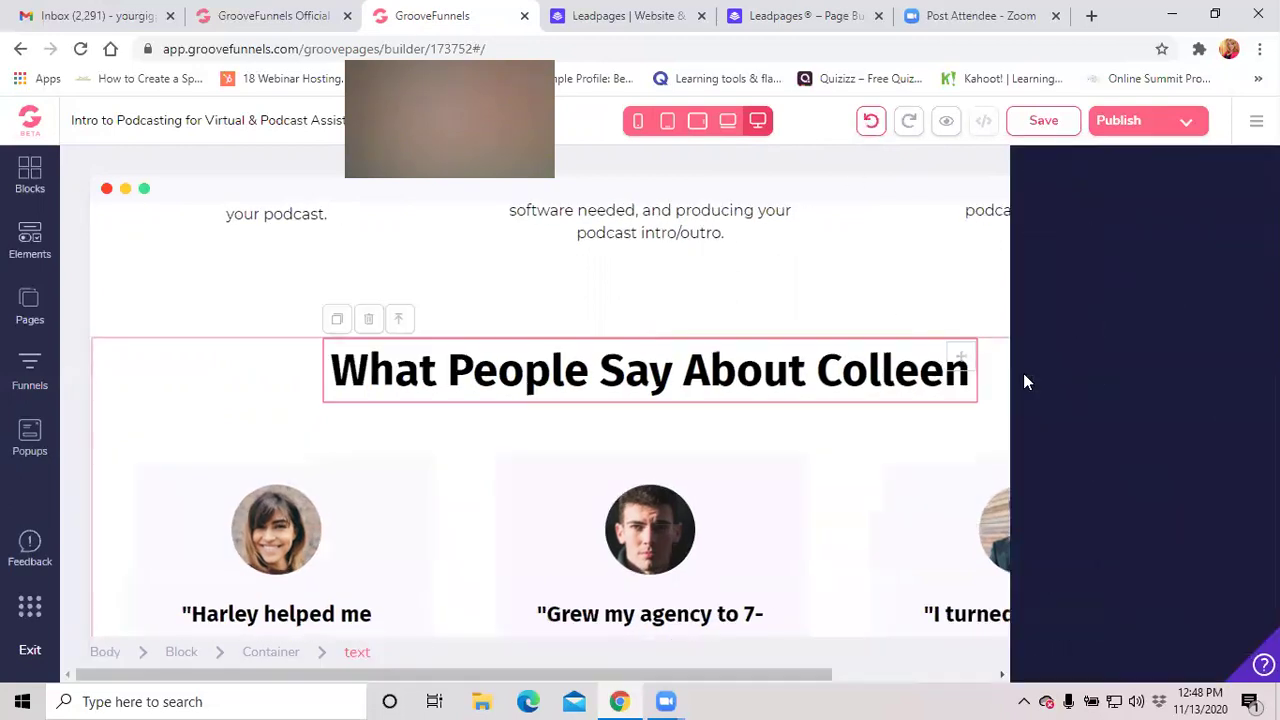
scroll(1120, 540, down, 6)
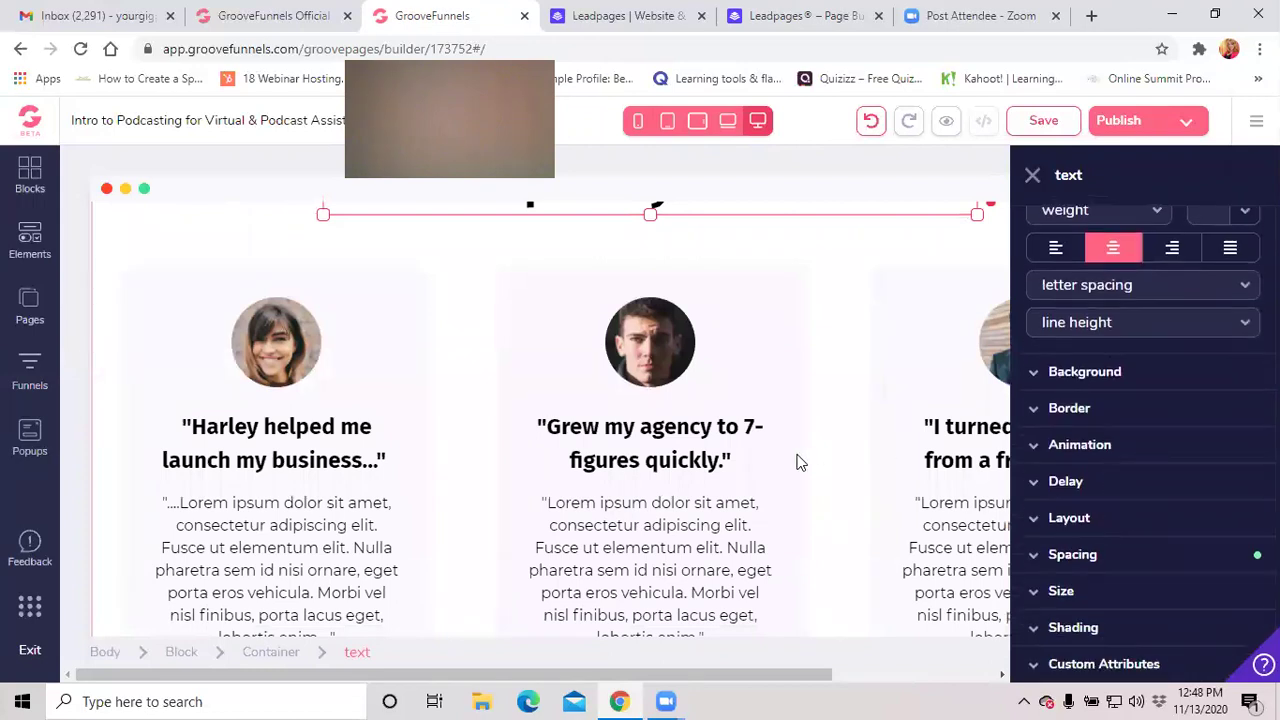
scroll(797, 460, up, 5)
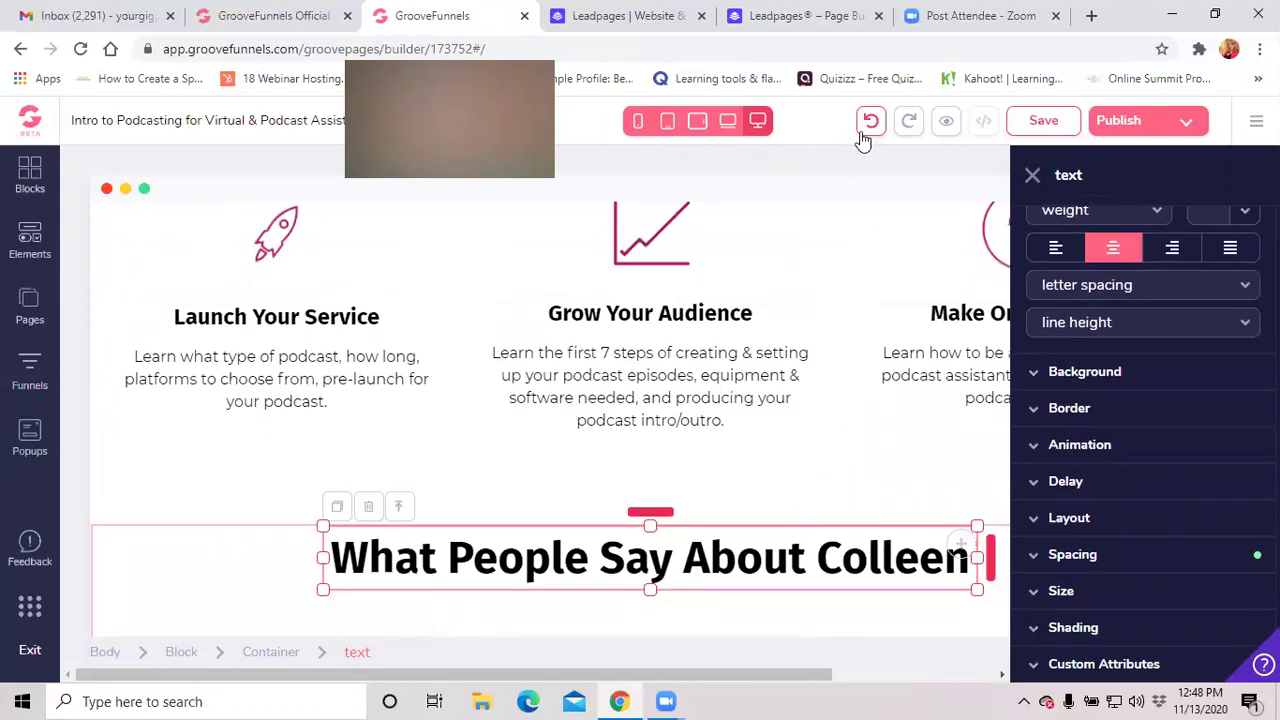
scroll(767, 390, up, 3)
scroll(765, 391, up, 1)
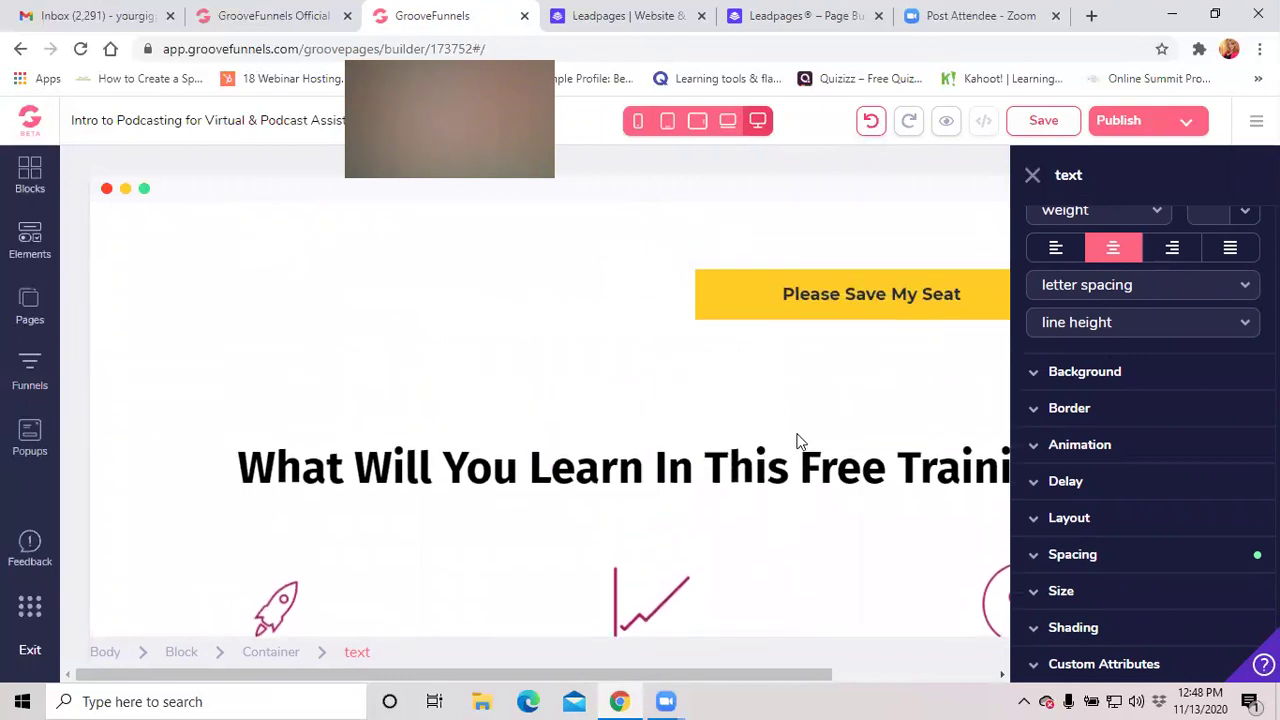
scroll(770, 525, down, 2)
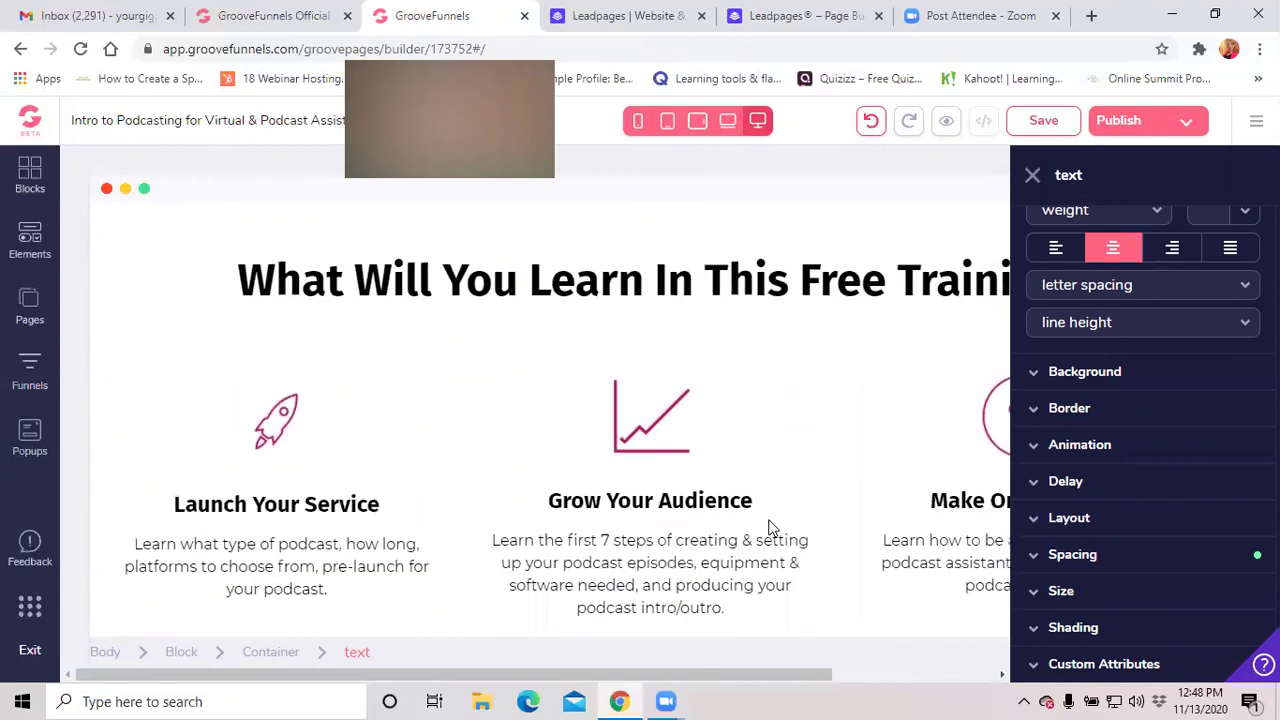
scroll(770, 526, up, 1)
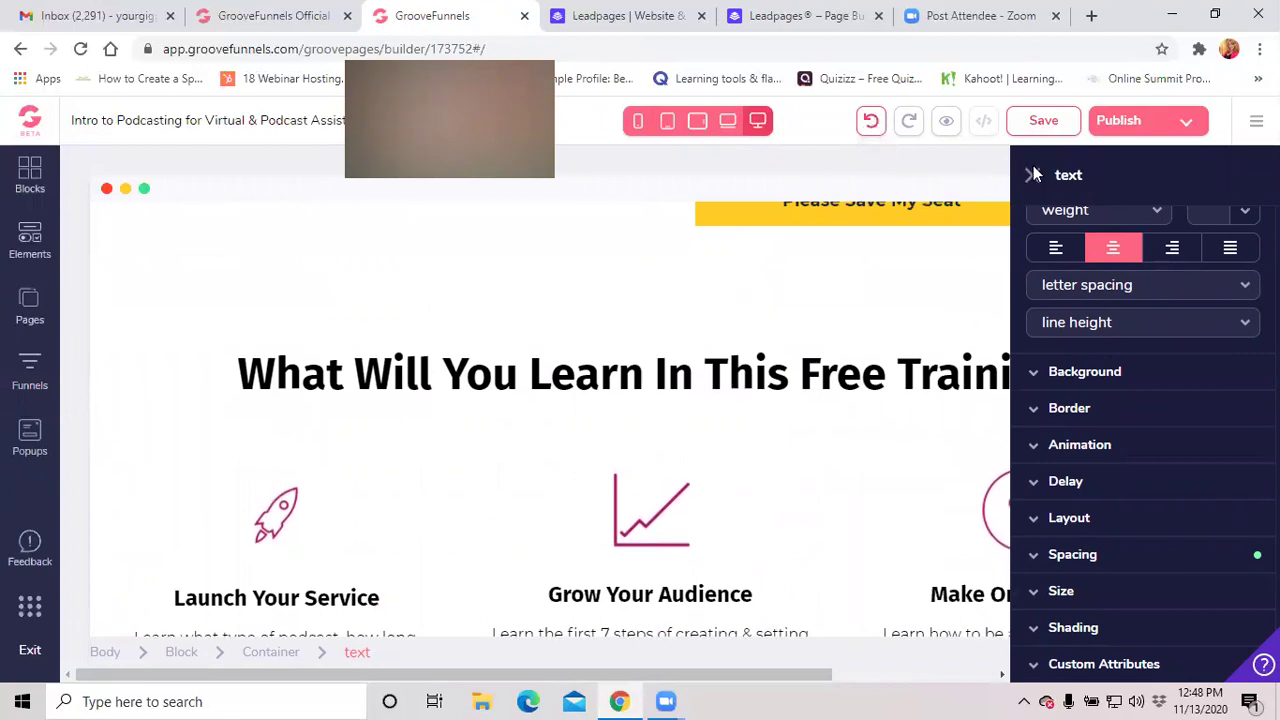
scroll(795, 502, down, 3)
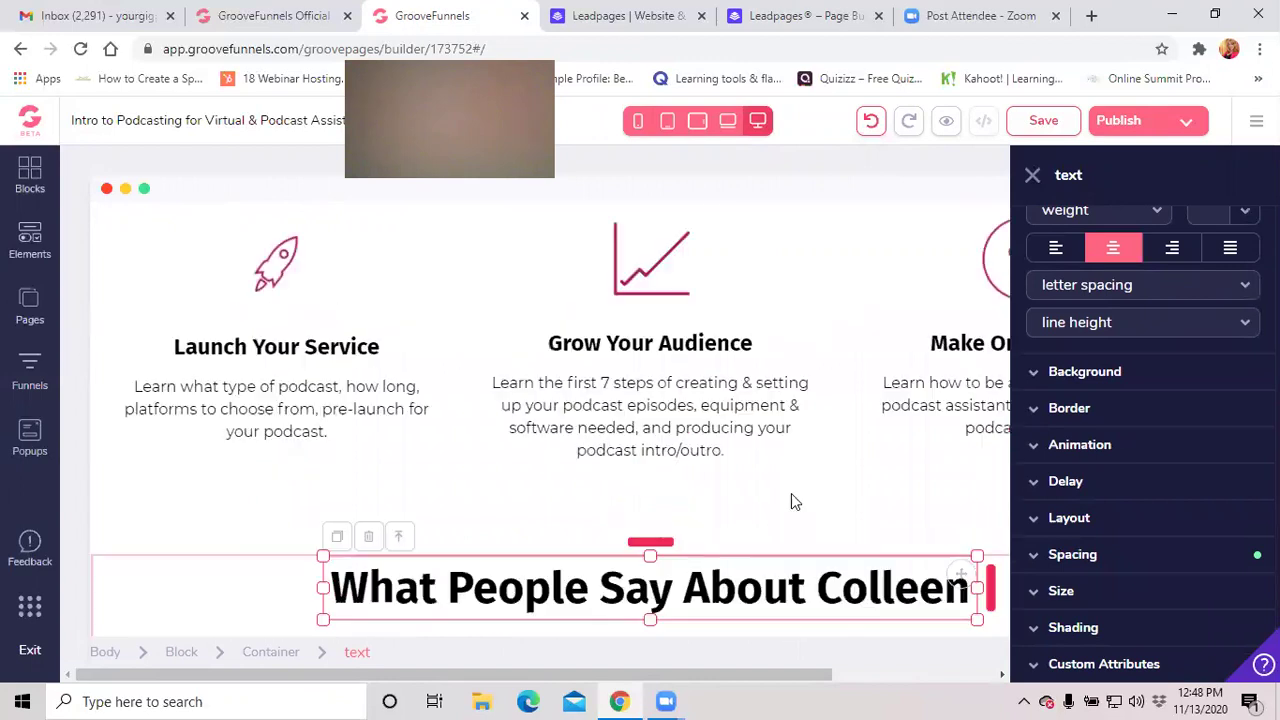
scroll(791, 493, up, 3)
scroll(791, 477, down, 2)
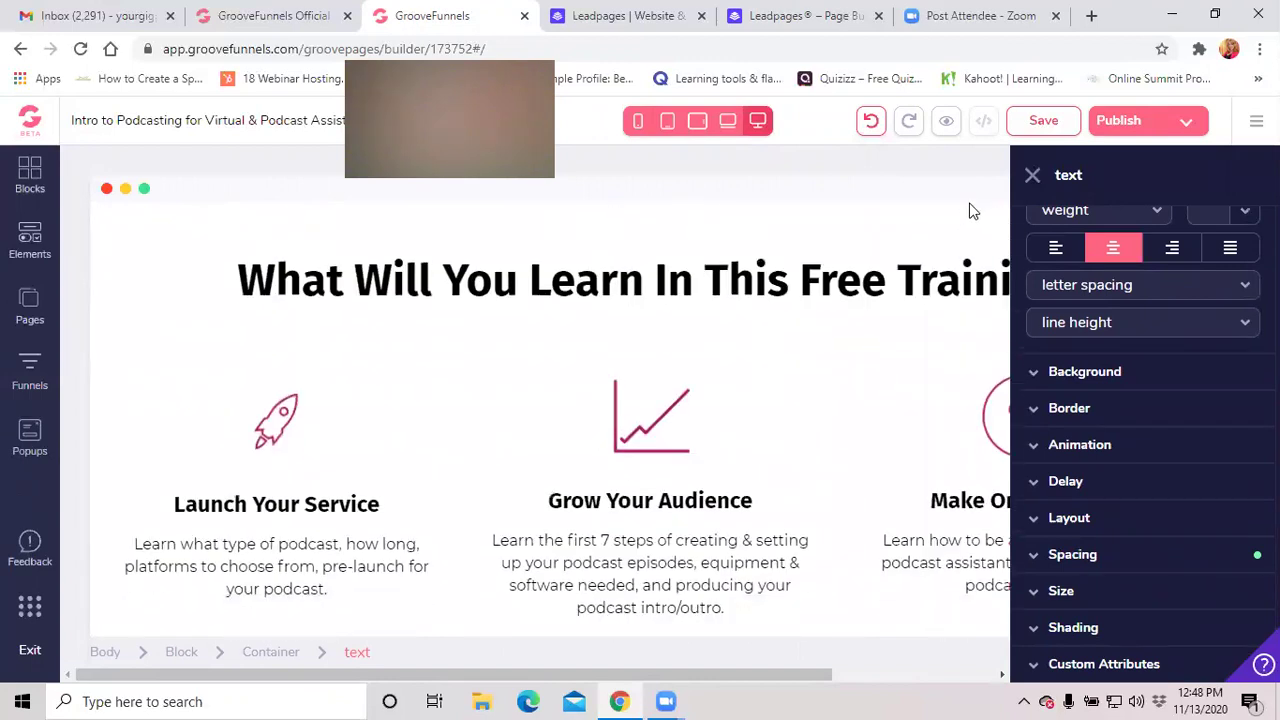
Close the text settings and review the "What Will You Learn In This Free Training" section.
click(1035, 177)
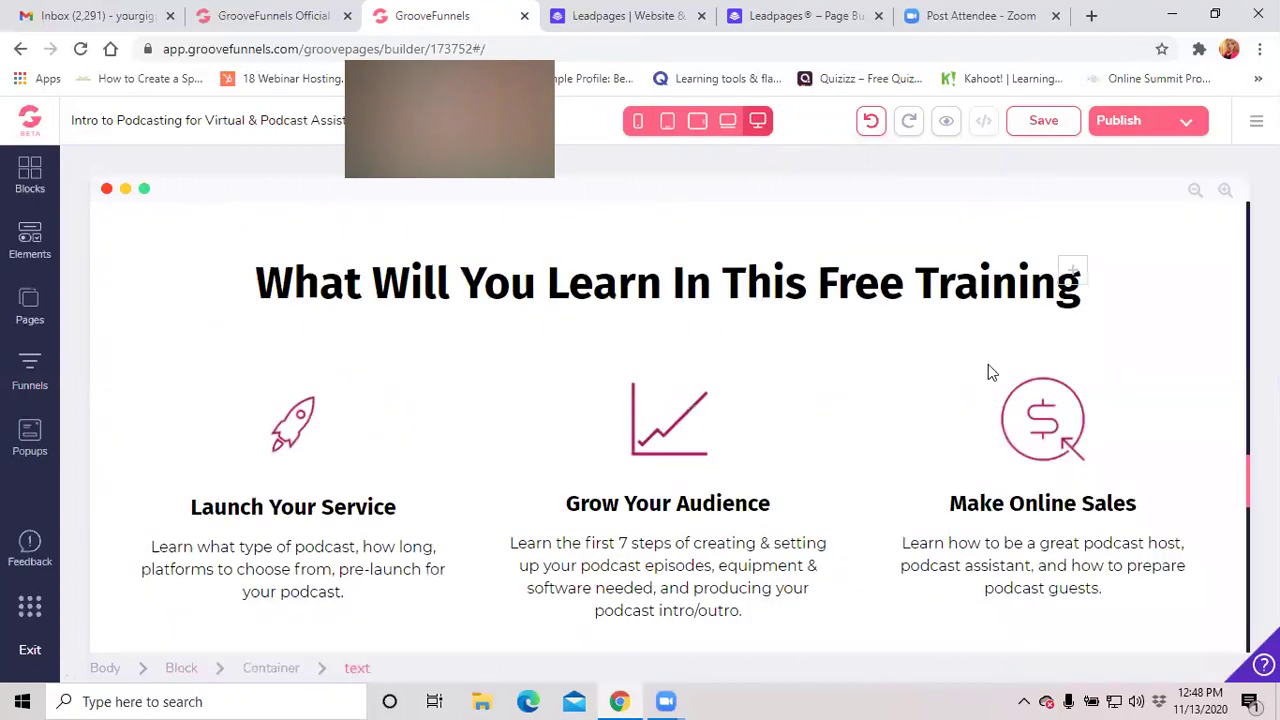
scroll(790, 430, up, 2)
scroll(760, 465, down, 3)
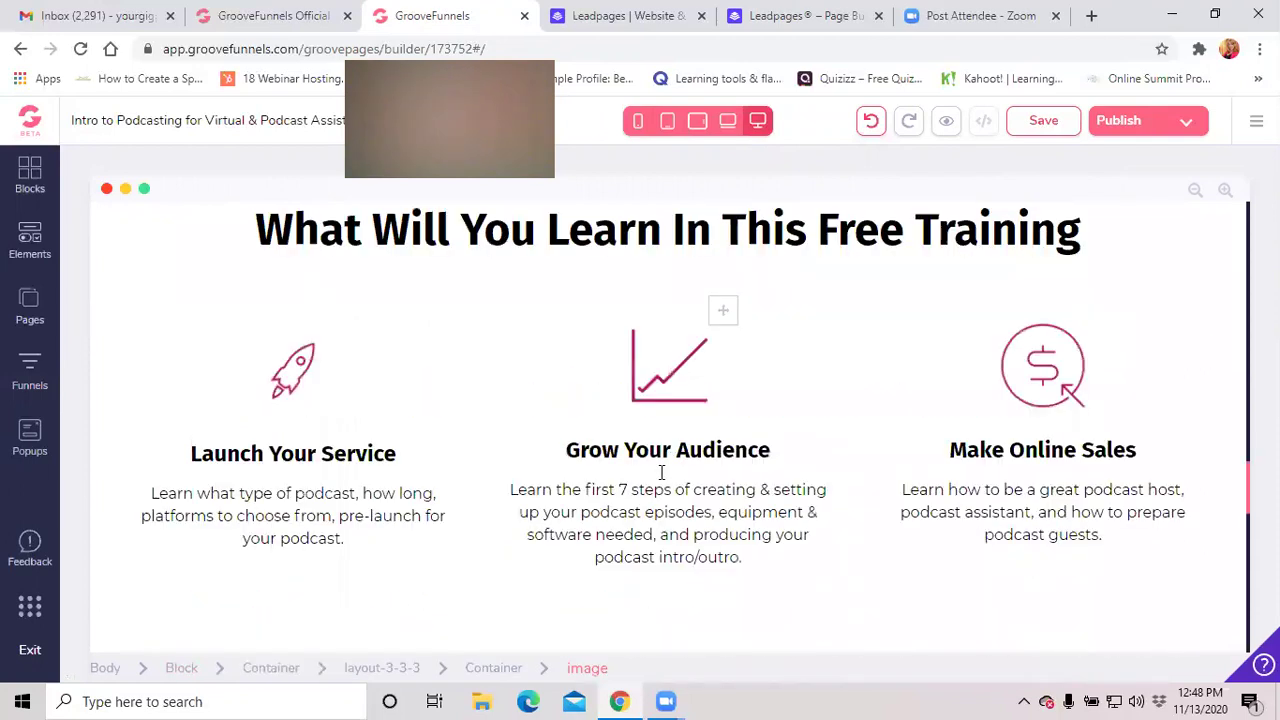
scroll(692, 505, up, 4)
scroll(700, 497, down, 4)
scroll(715, 480, up, 3)
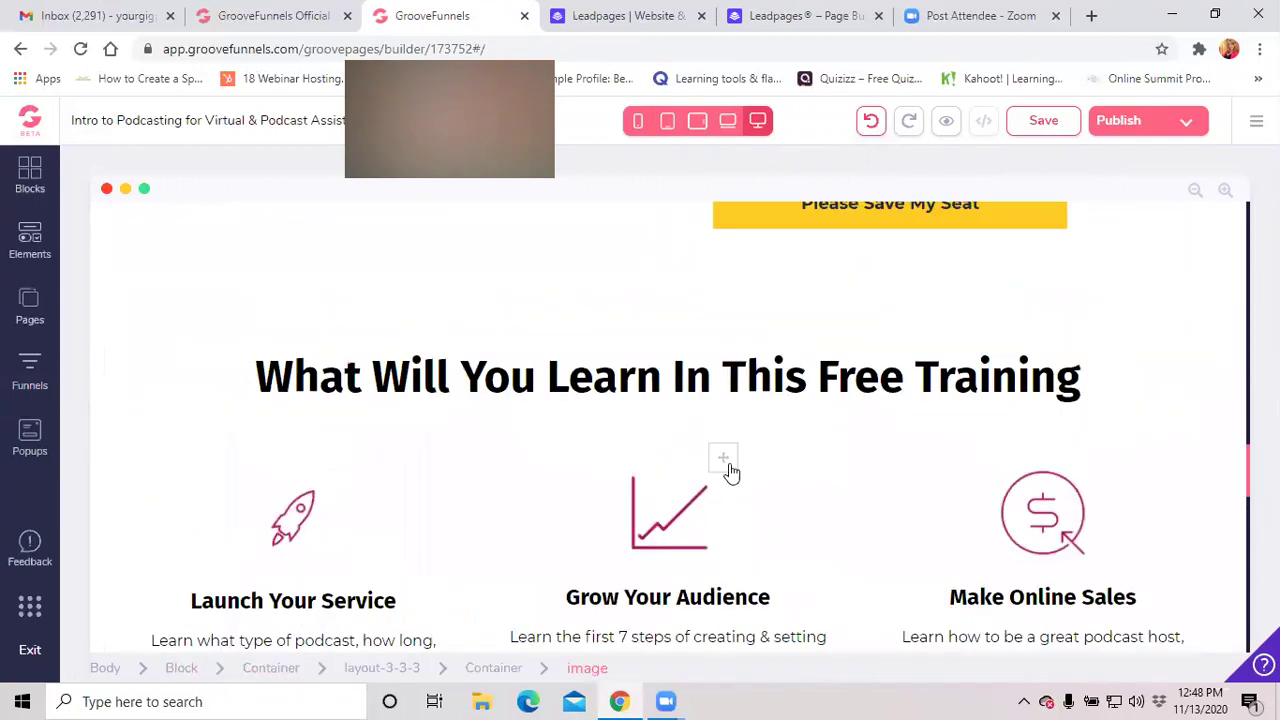
Compare the free training heading's settings with expert mode off and on, and open its background options.
click(770, 420)
scroll(760, 420, up, 3)
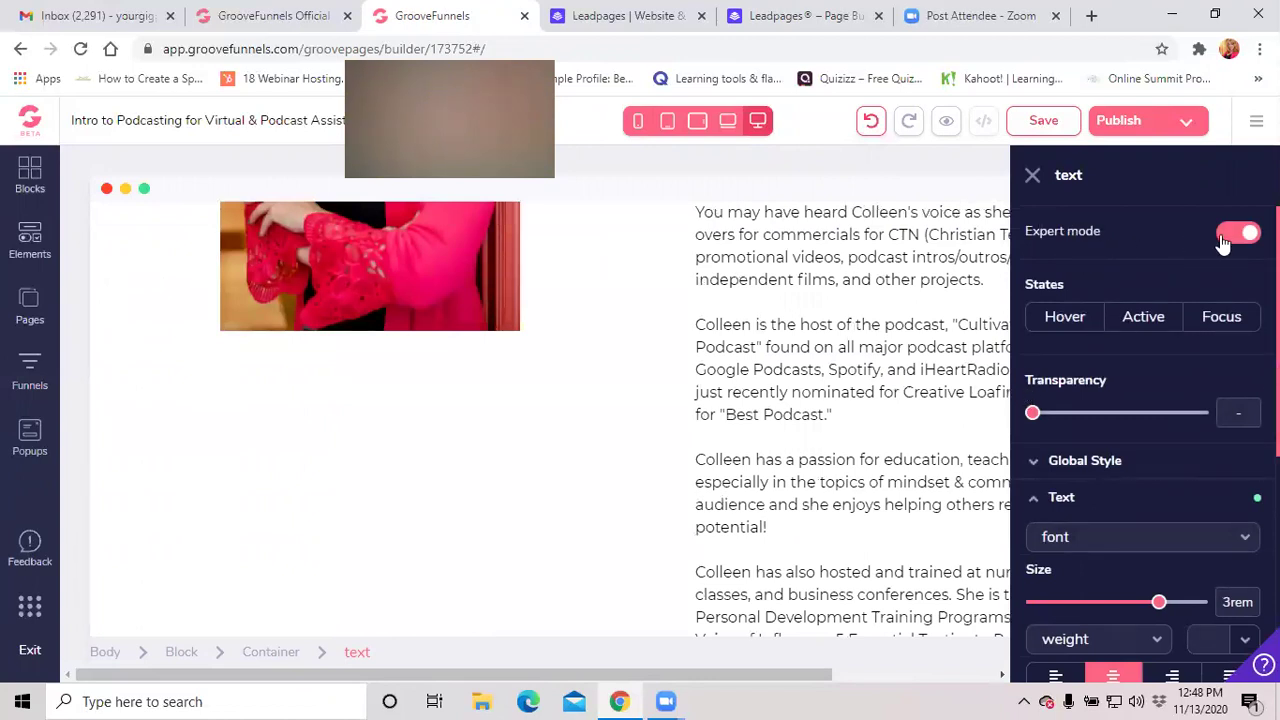
click(1245, 235)
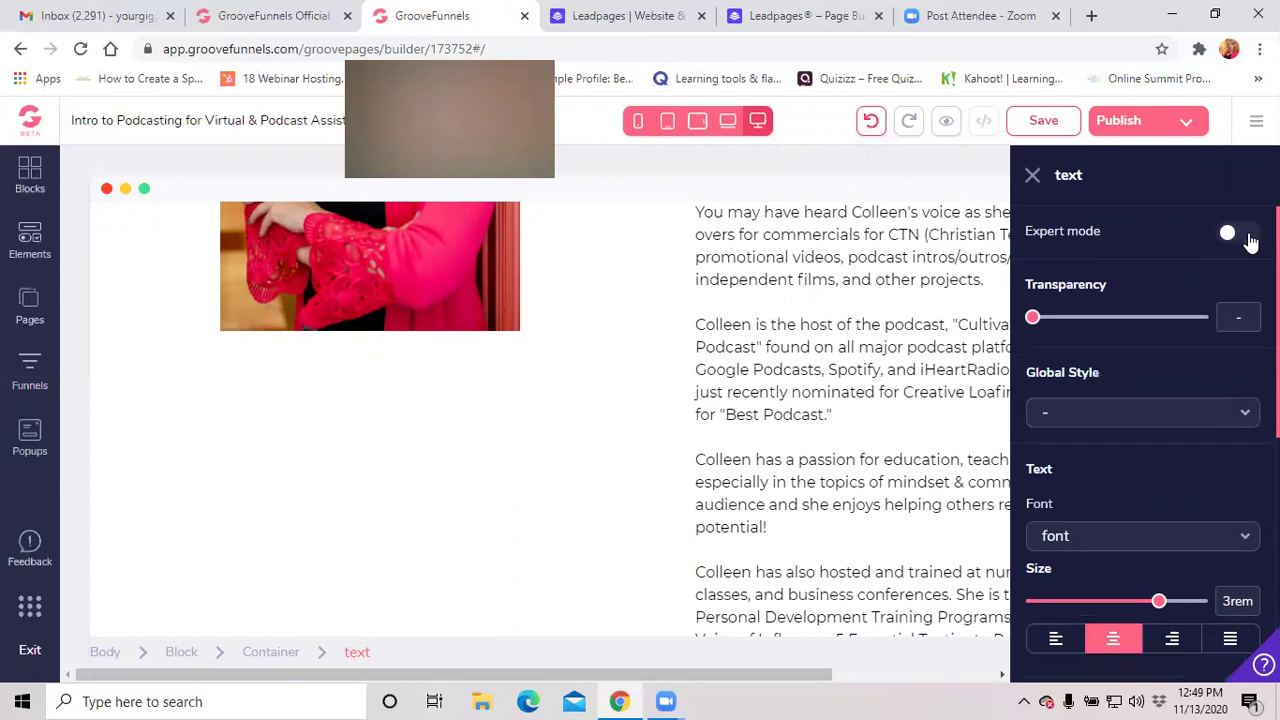
scroll(1190, 425, down, 5)
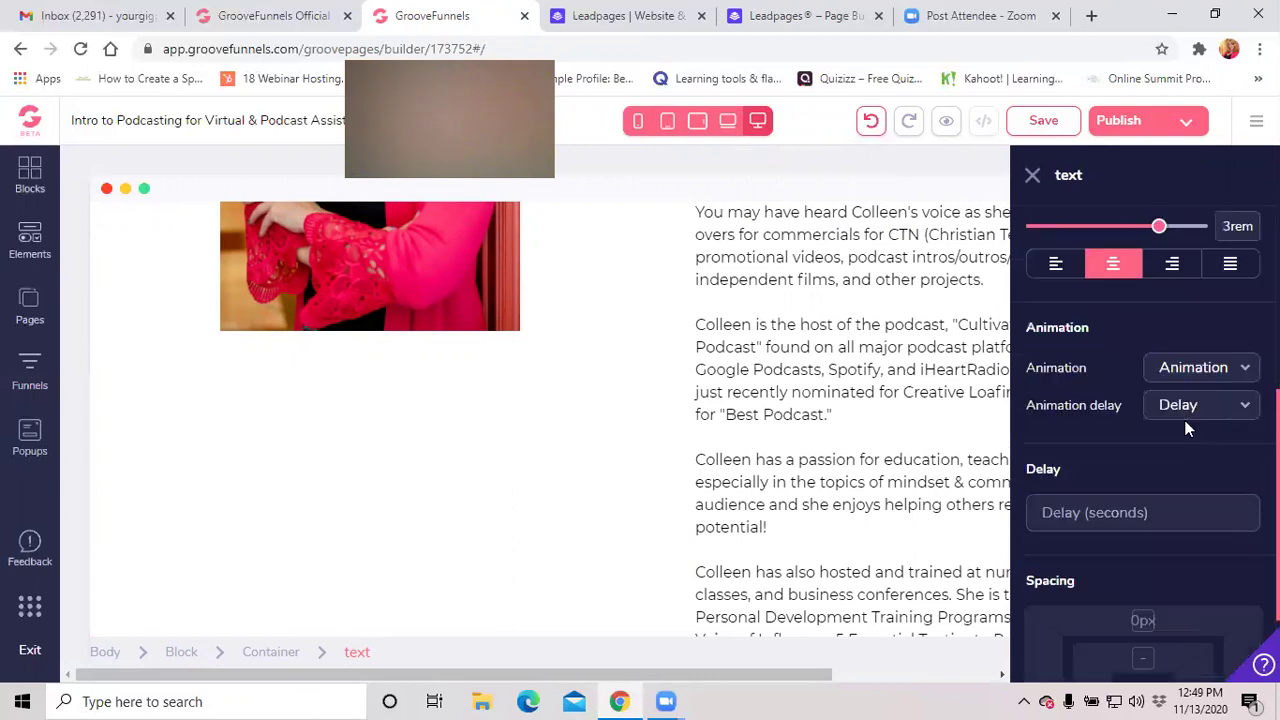
scroll(1160, 525, up, 5)
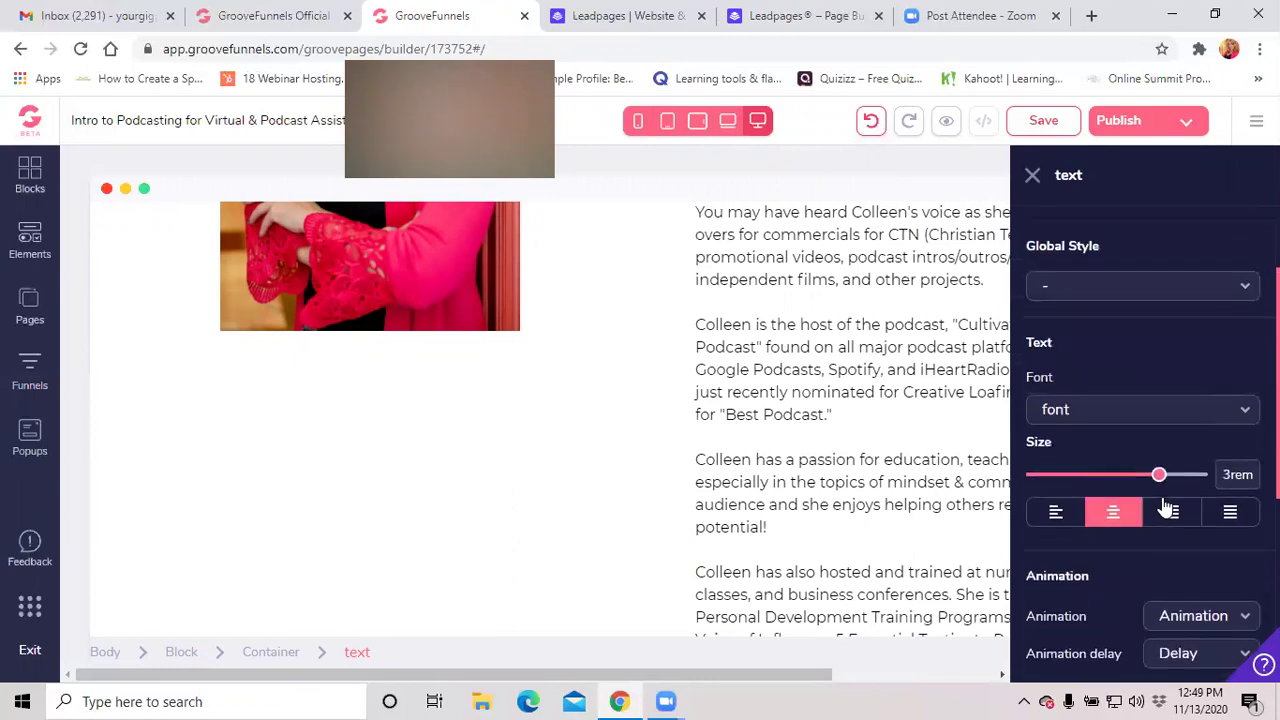
click(1230, 238)
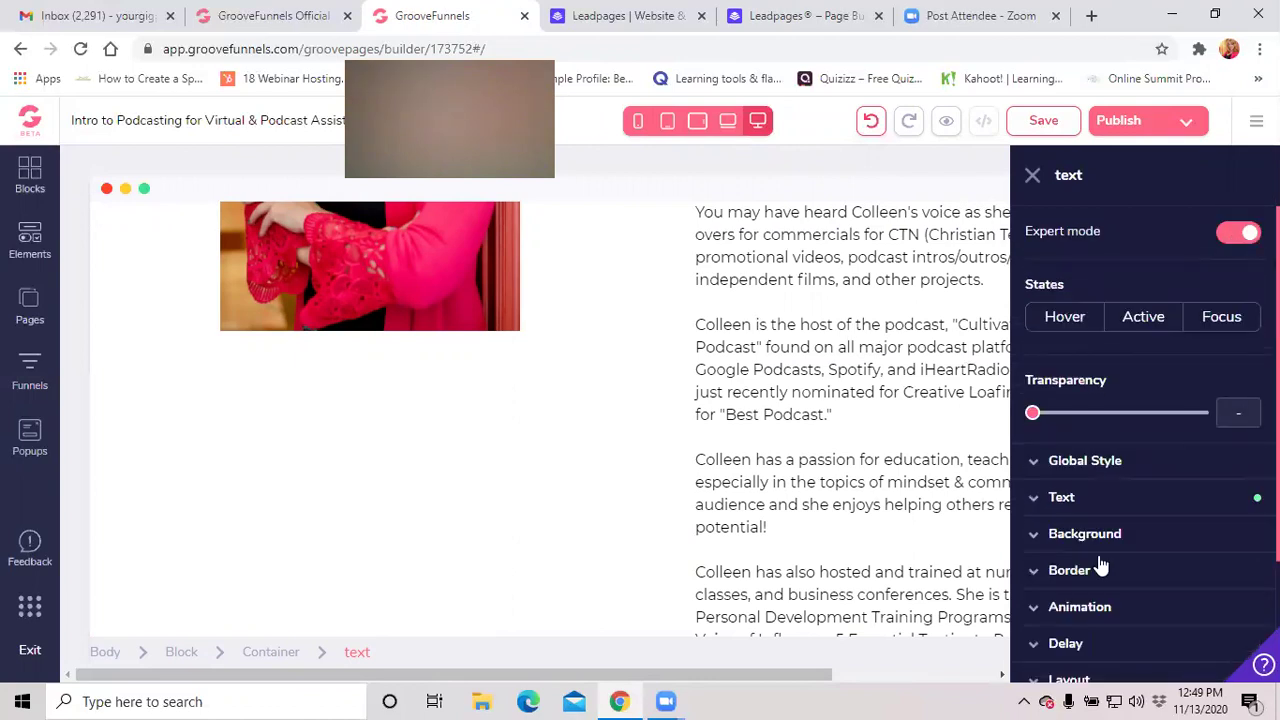
scroll(1105, 555, down, 2)
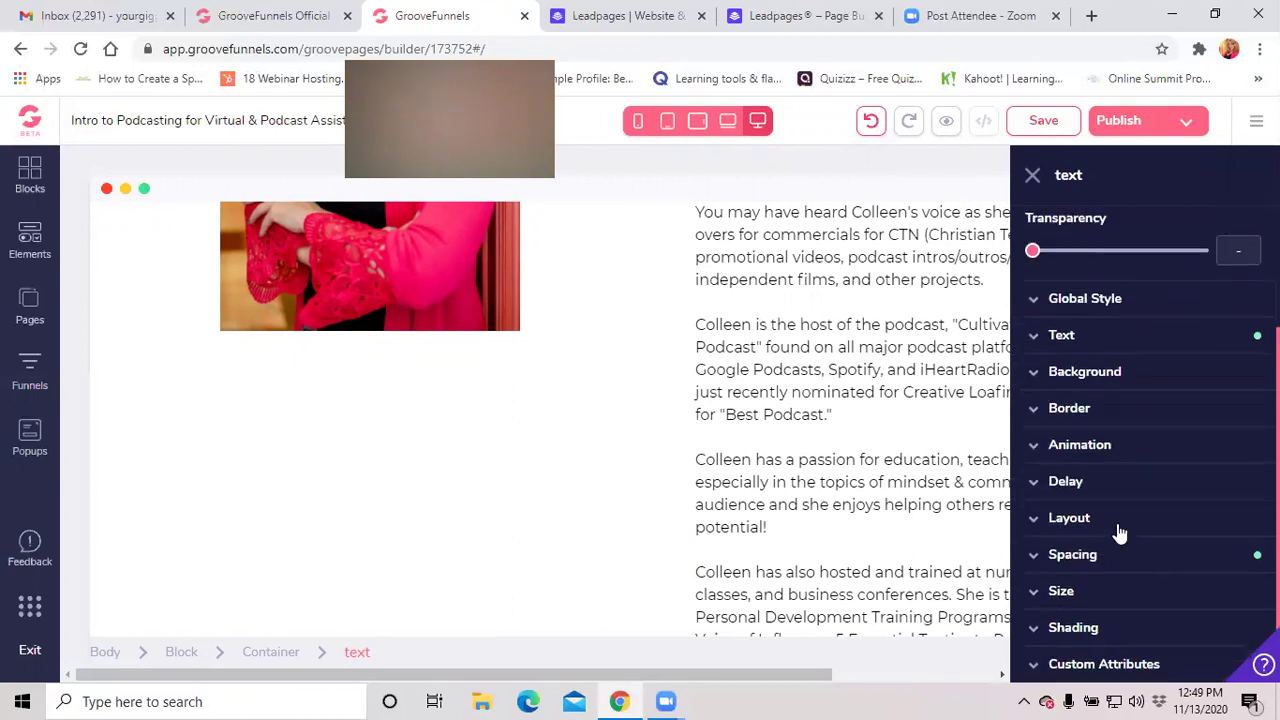
click(1072, 378)
Review the hero section with its logo, headline, signup form and photo.
scroll(845, 475, up, 10)
scroll(840, 483, up, 5)
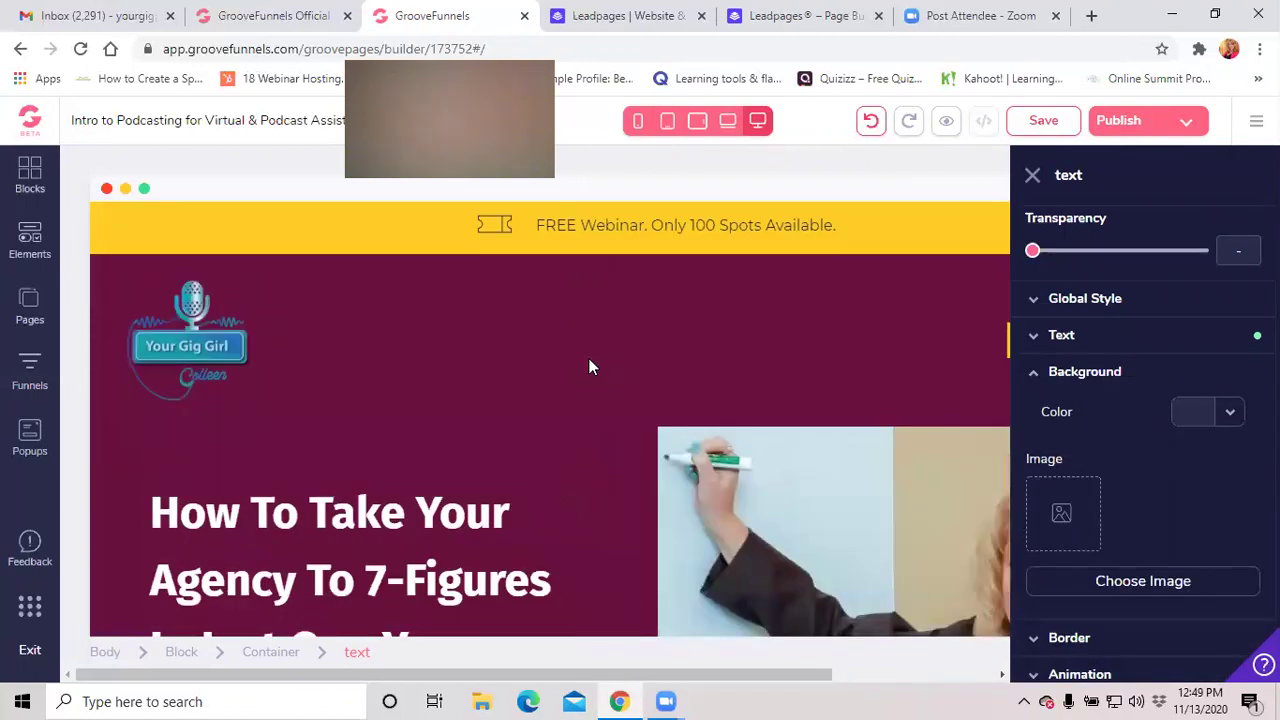
scroll(603, 369, down, 2)
scroll(748, 445, up, 2)
scroll(850, 490, down, 2)
scroll(800, 430, up, 2)
scroll(810, 450, down, 3)
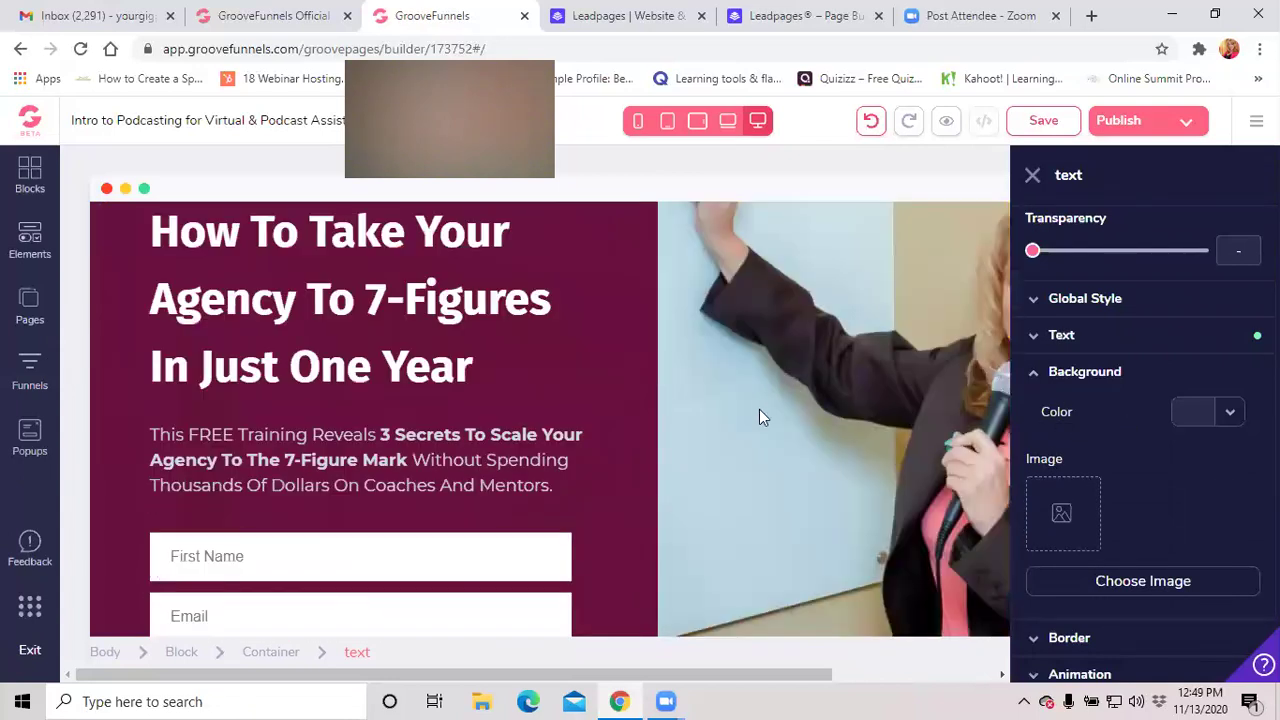
Set "Headshot 2020.jpg" from the image library as the background image of the hero photo.
click(819, 362)
scroll(790, 410, up, 3)
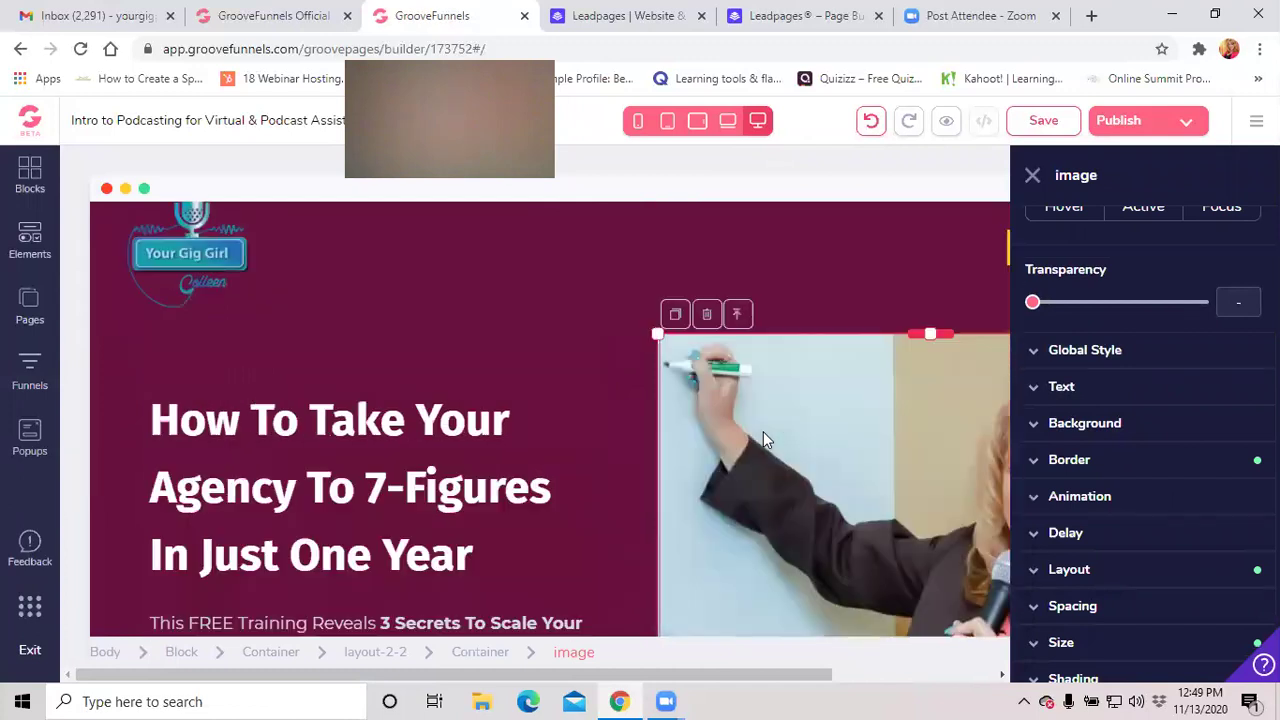
scroll(855, 460, down, 2)
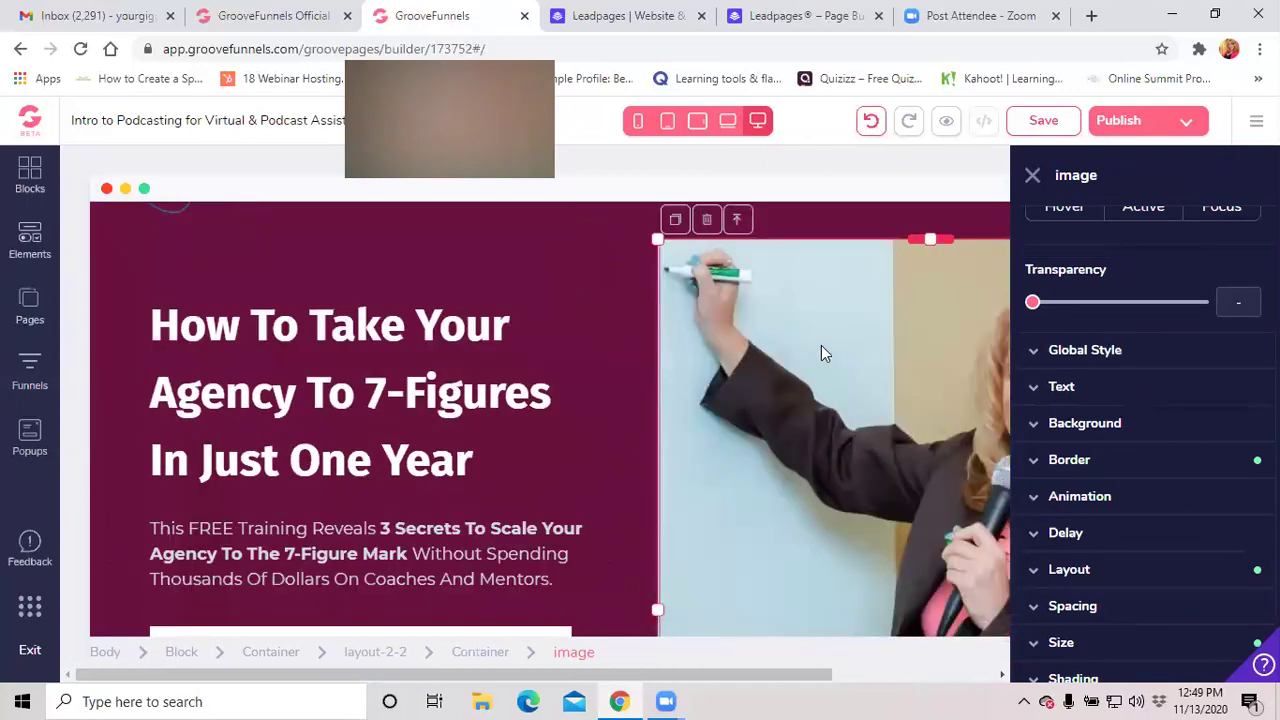
drag(698, 673, 917, 676)
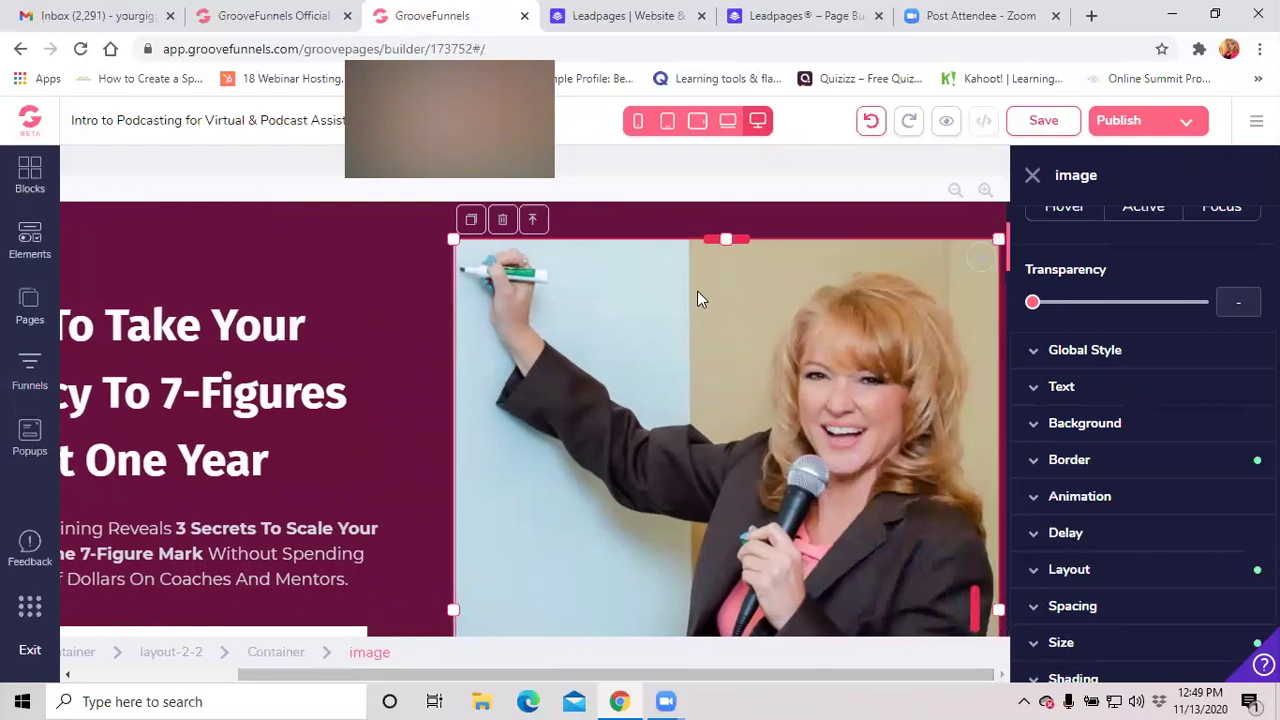
scroll(1140, 518, down, 1)
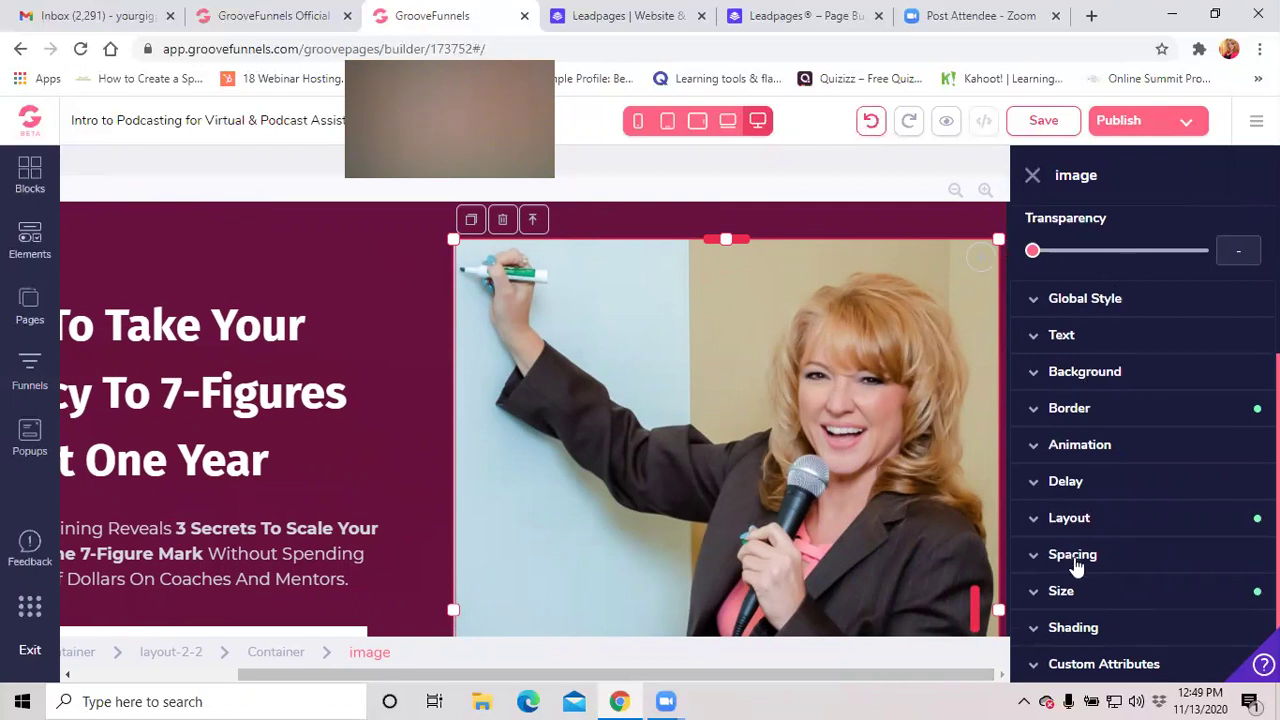
click(1087, 376)
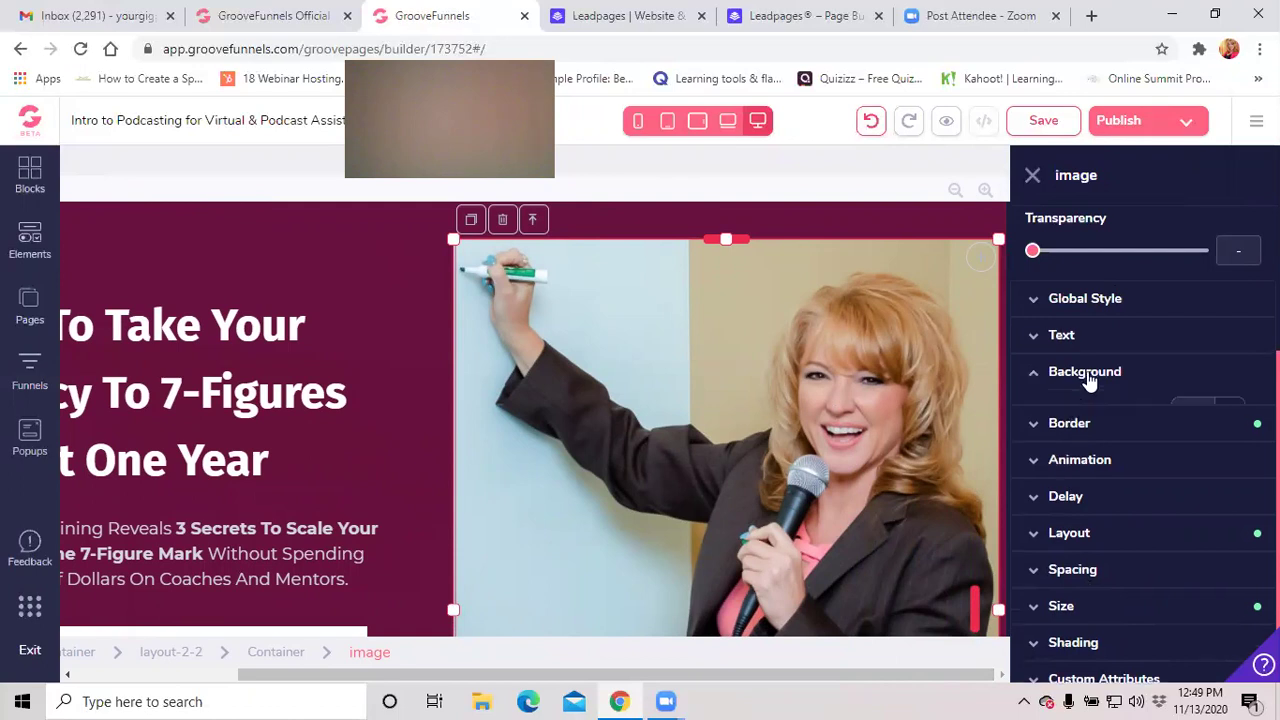
scroll(1095, 500, down, 2)
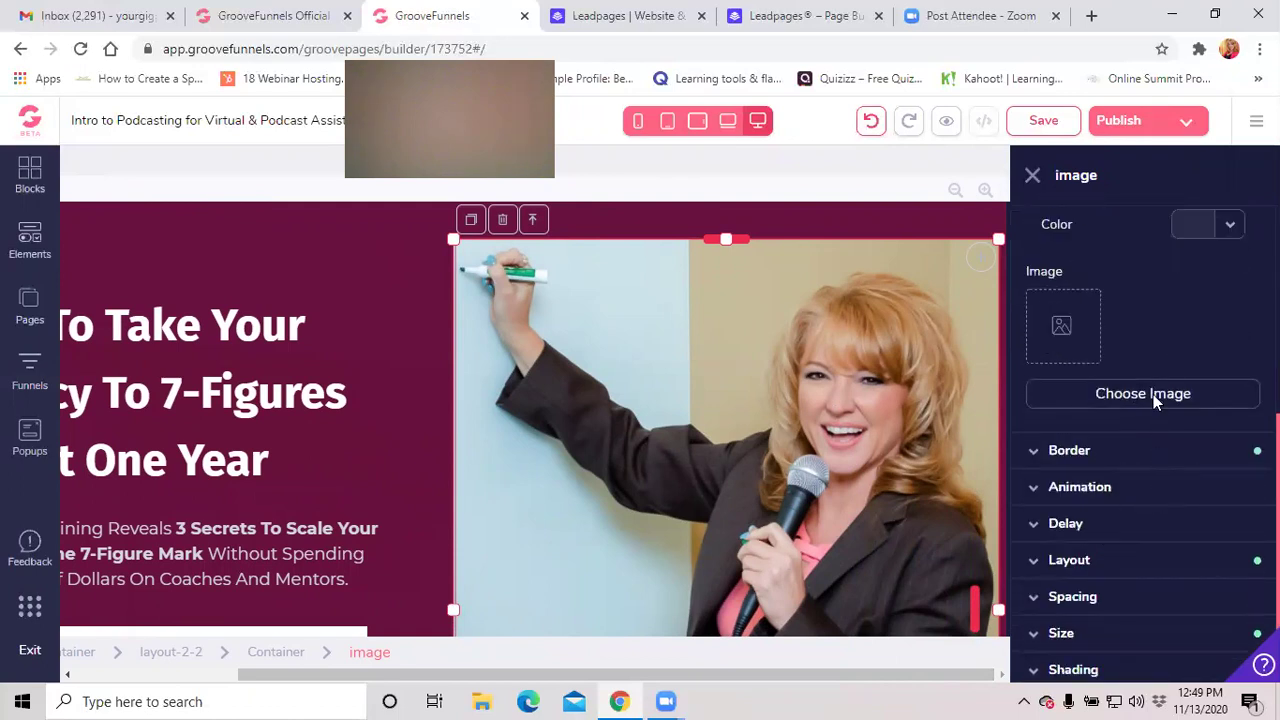
click(1153, 394)
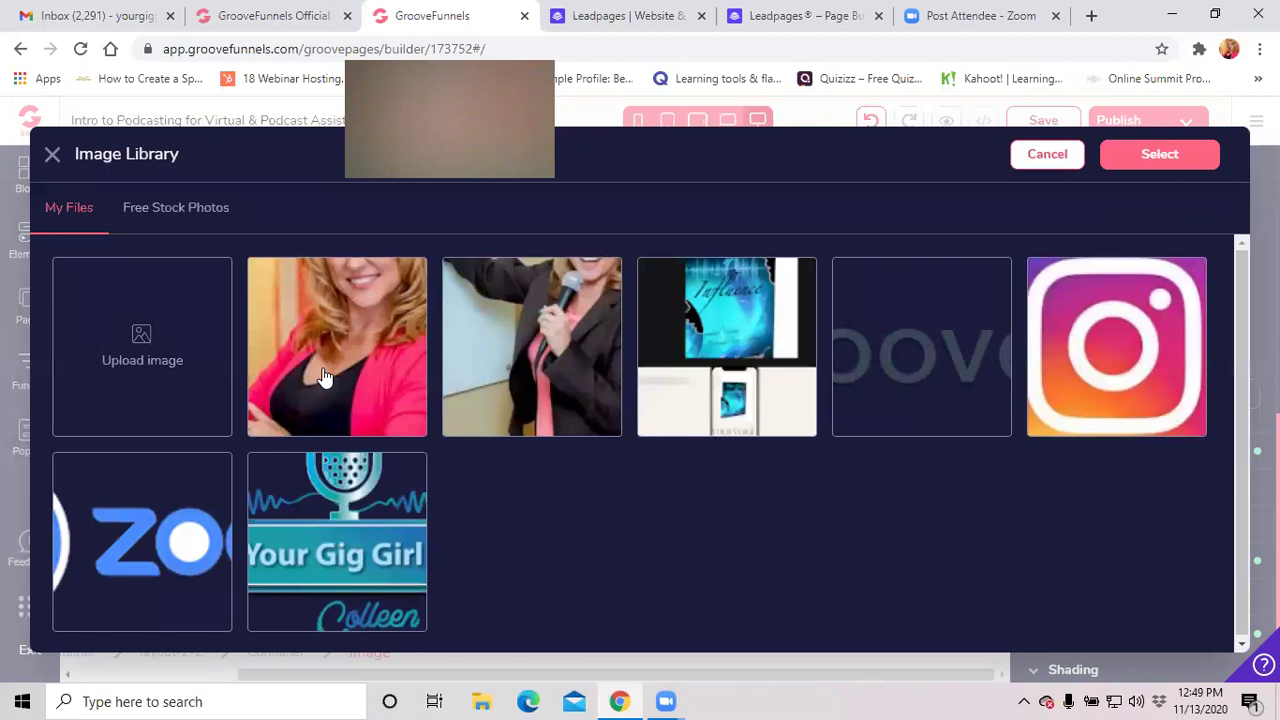
click(380, 377)
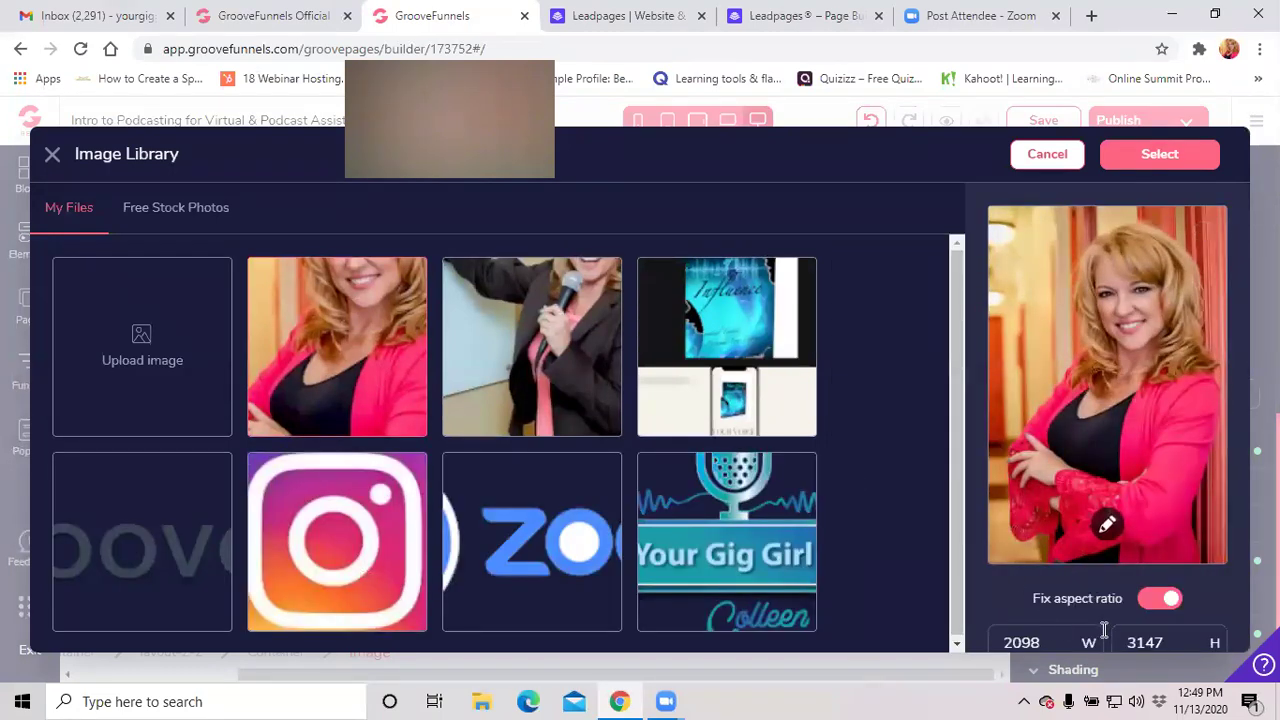
click(1150, 156)
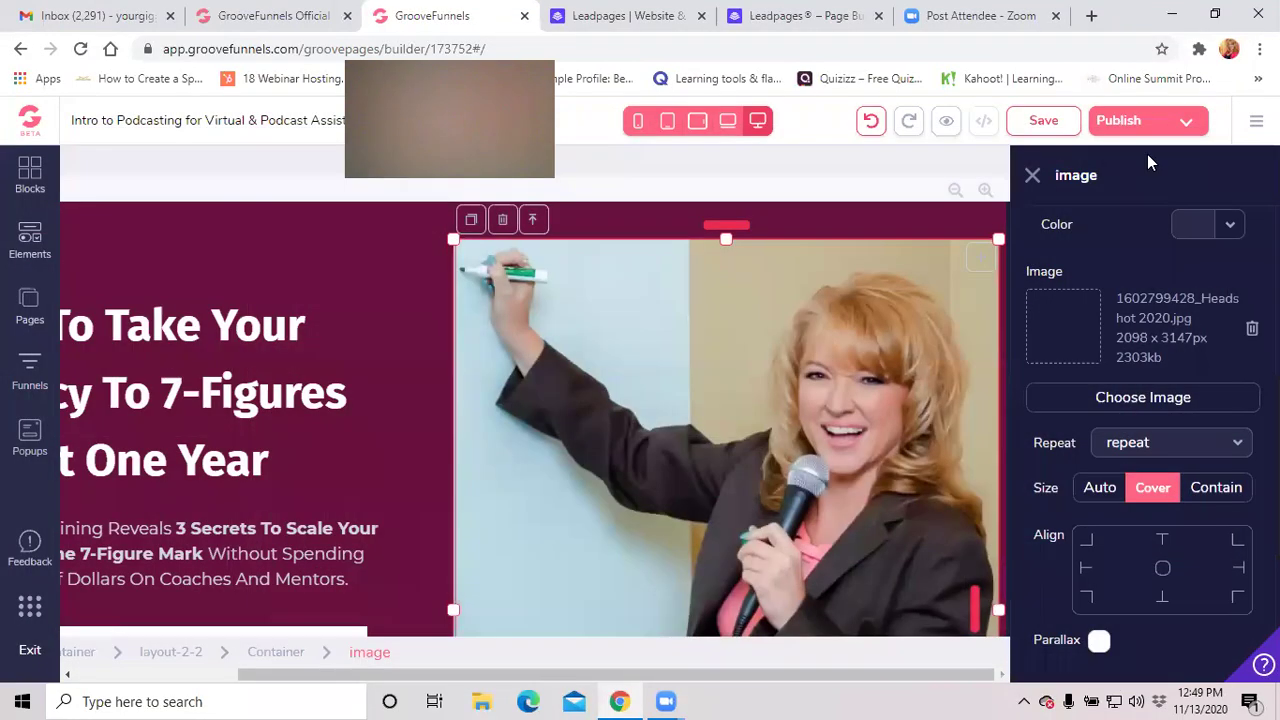
Close the image settings and review the page from the host's bio to the training topics and hero section.
click(1033, 178)
scroll(789, 426, down, 10)
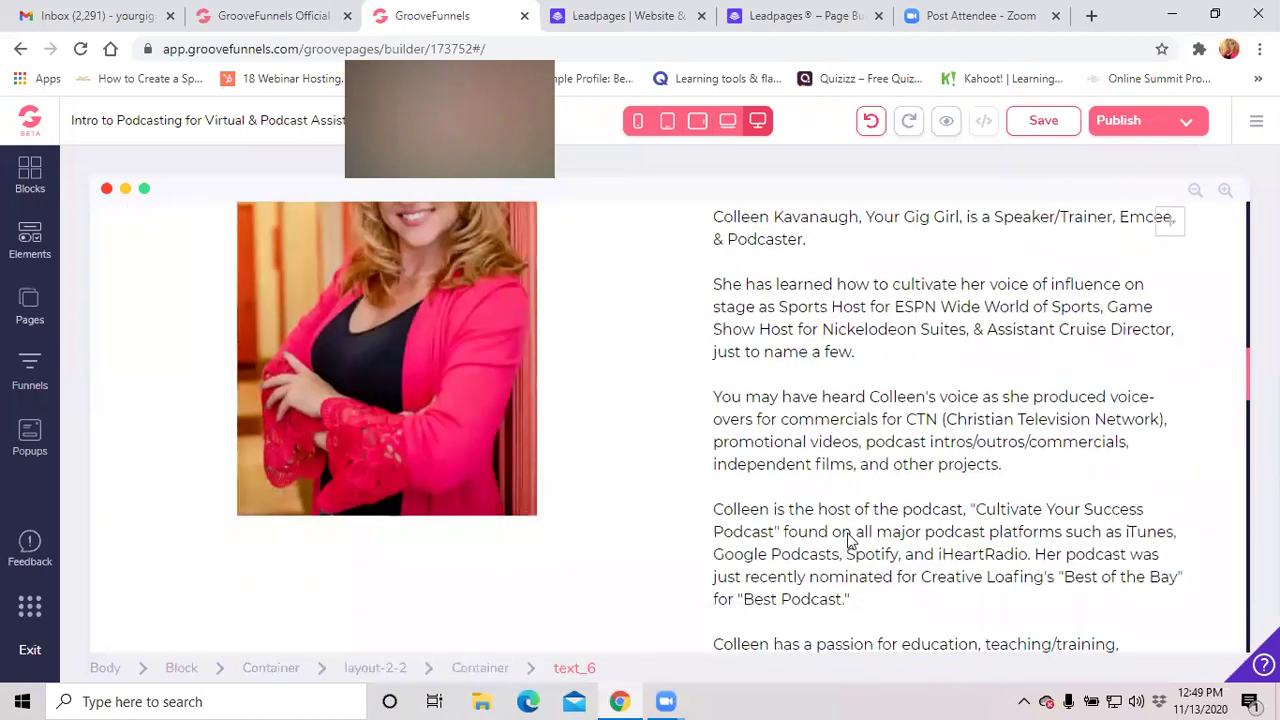
scroll(848, 540, down, 12)
scroll(838, 528, up, 5)
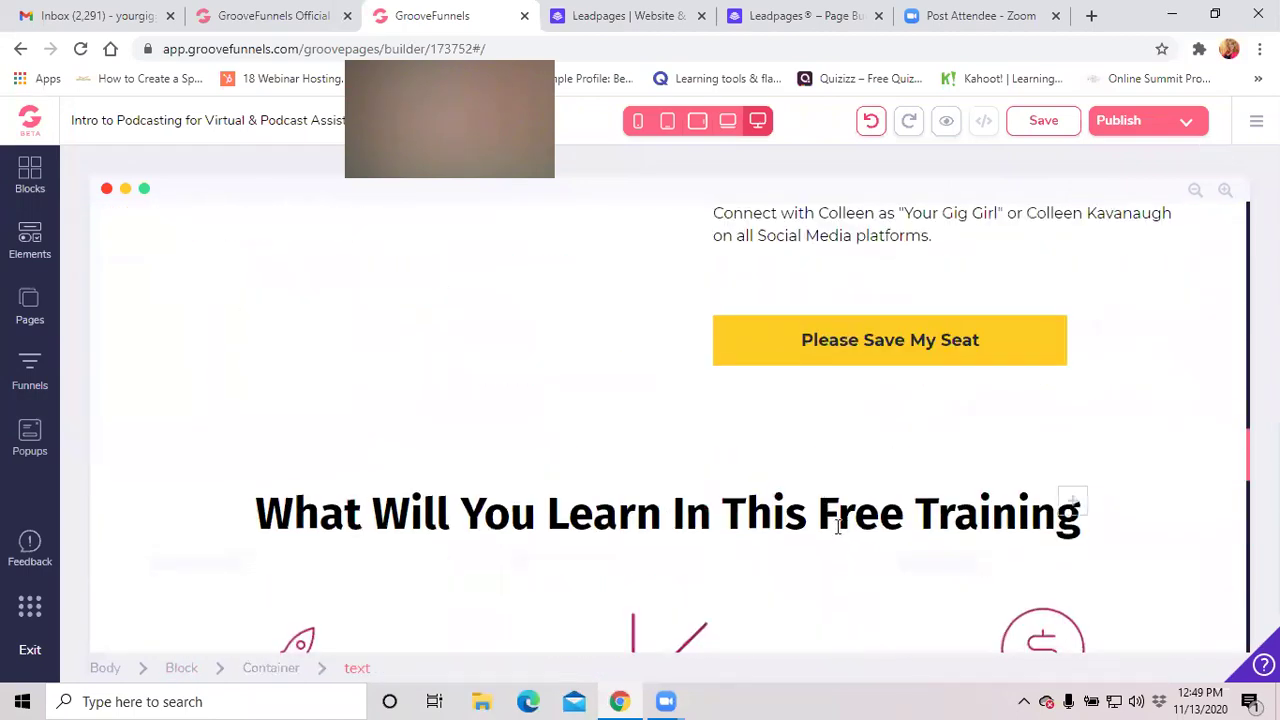
scroll(838, 528, up, 15)
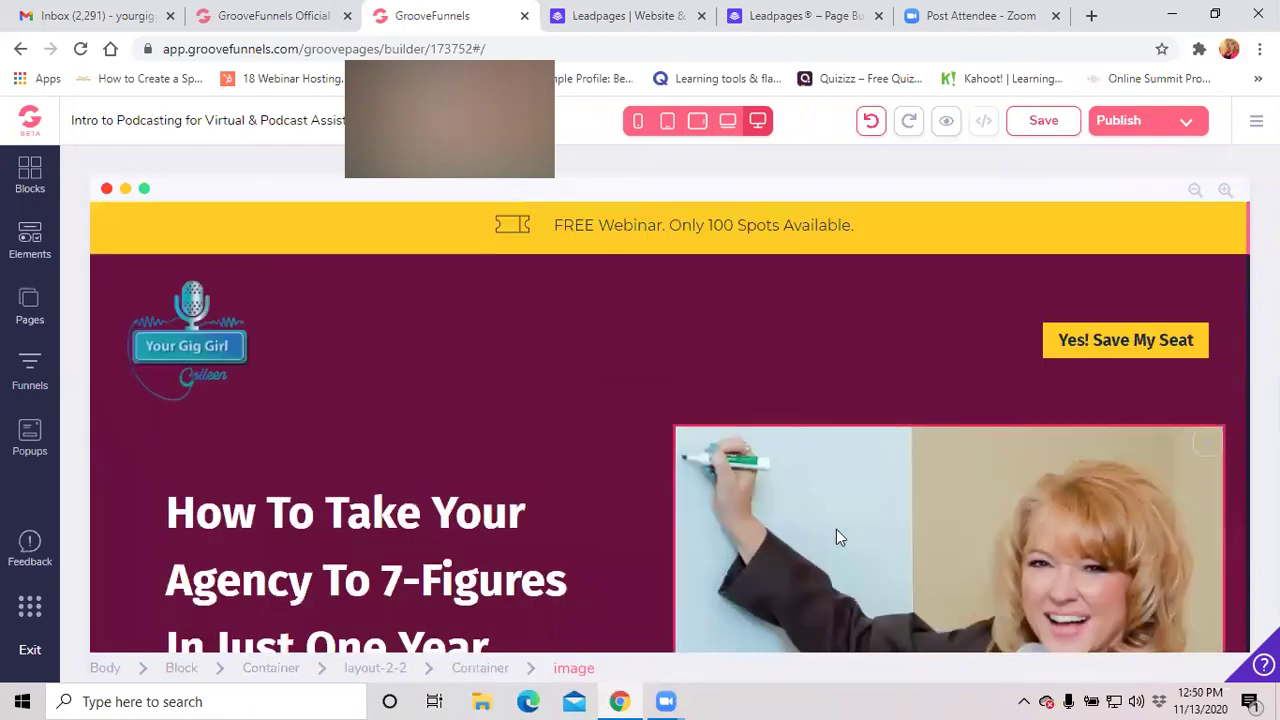
scroll(909, 486, down, 4)
Open the hero photo's image configuration and pick the pink-jacket headshot from the library as its replacement.
click(903, 418)
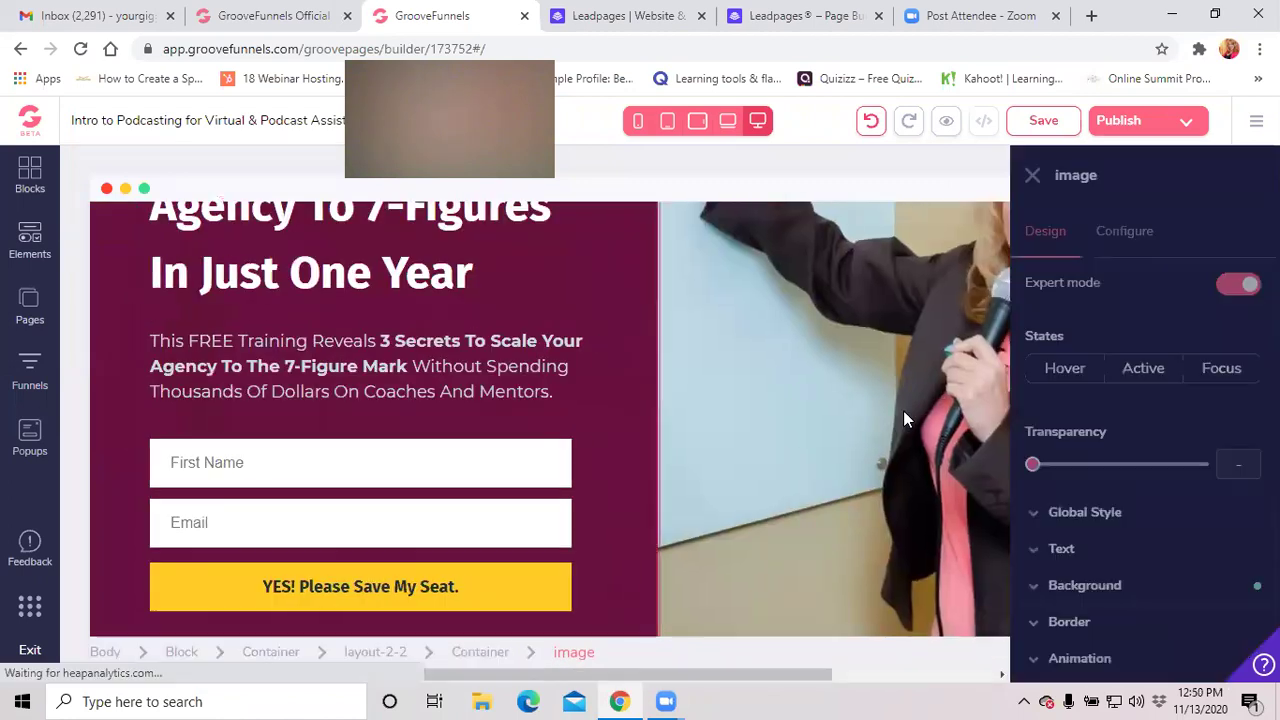
scroll(845, 422, up, 4)
scroll(845, 422, down, 2)
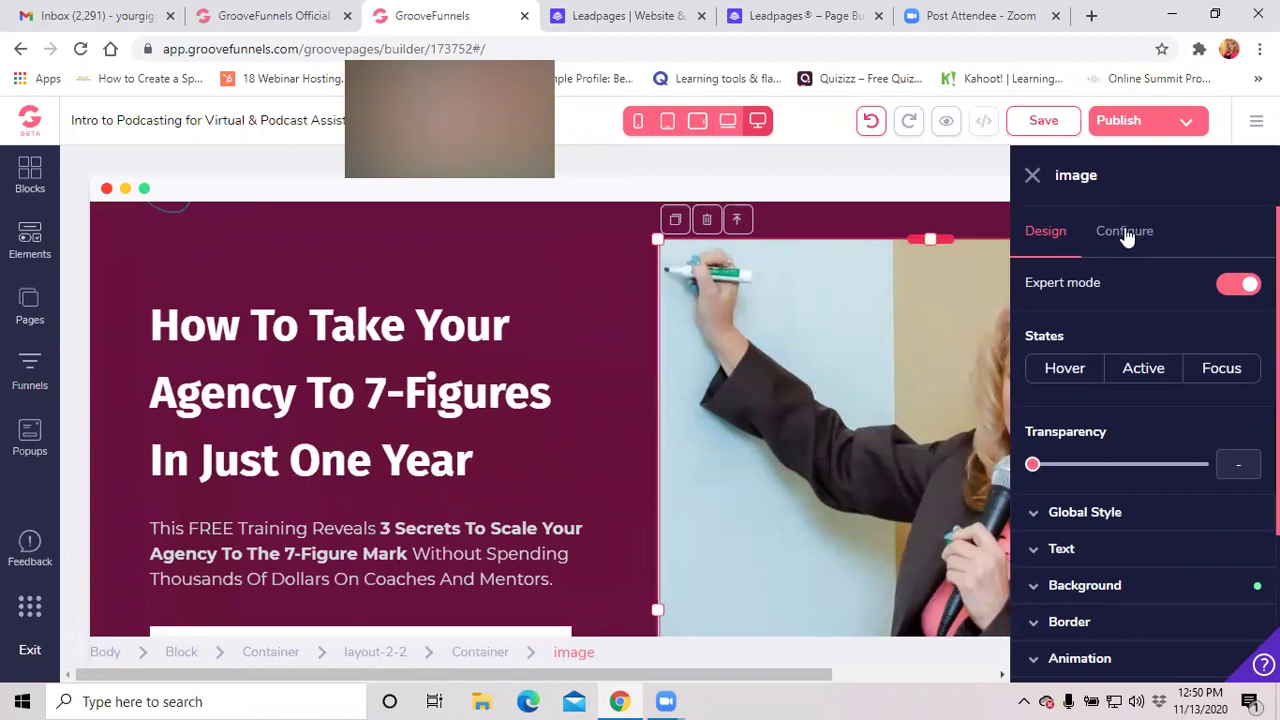
click(1188, 588)
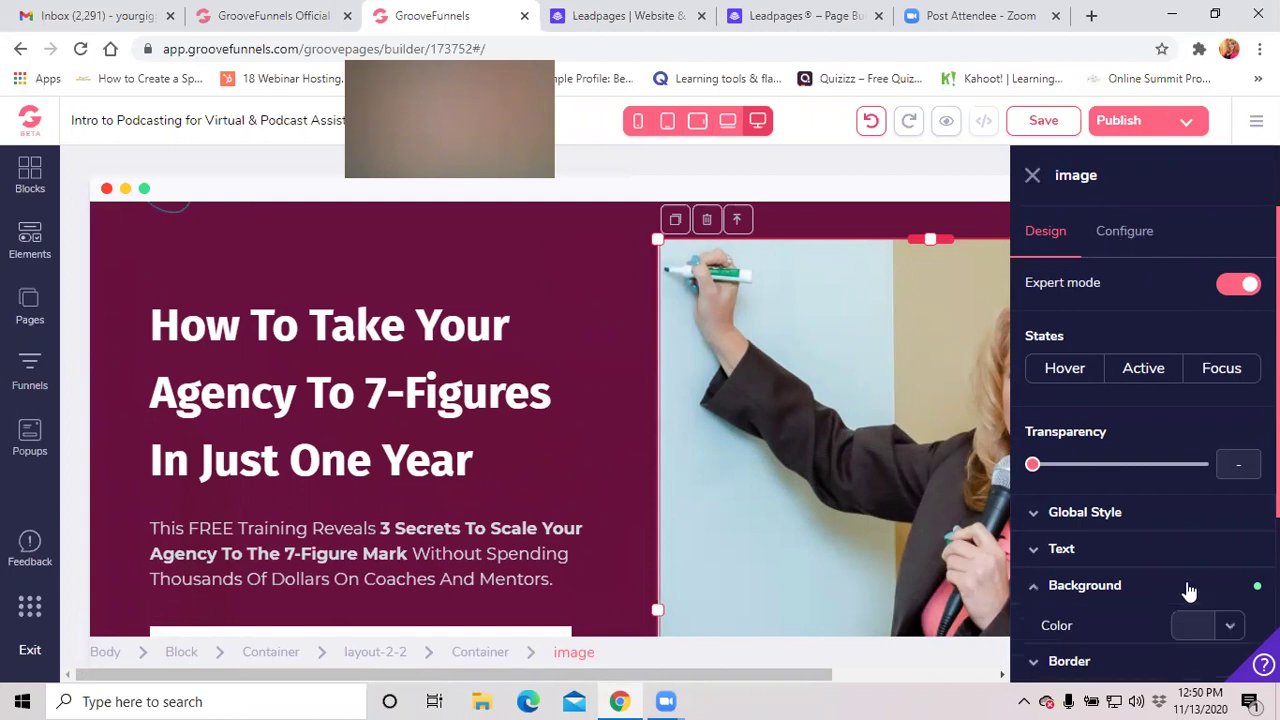
scroll(1146, 611, down, 3)
scroll(1150, 616, up, 3)
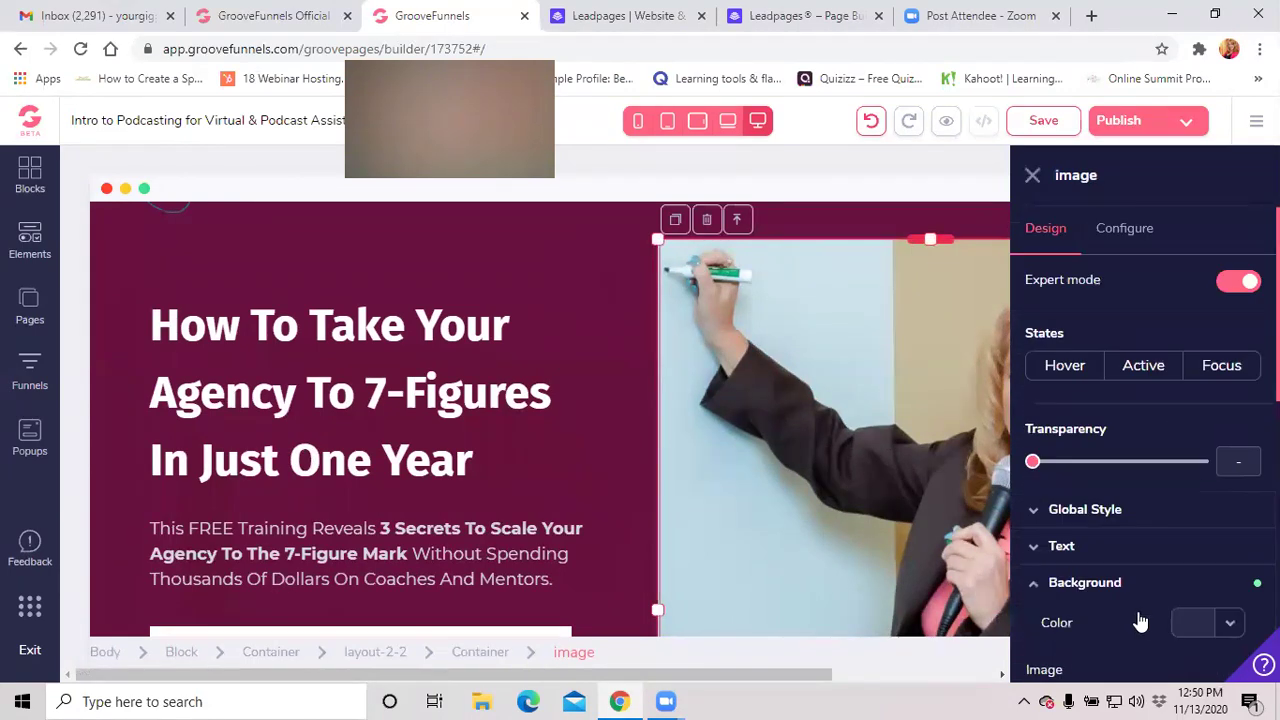
click(1124, 233)
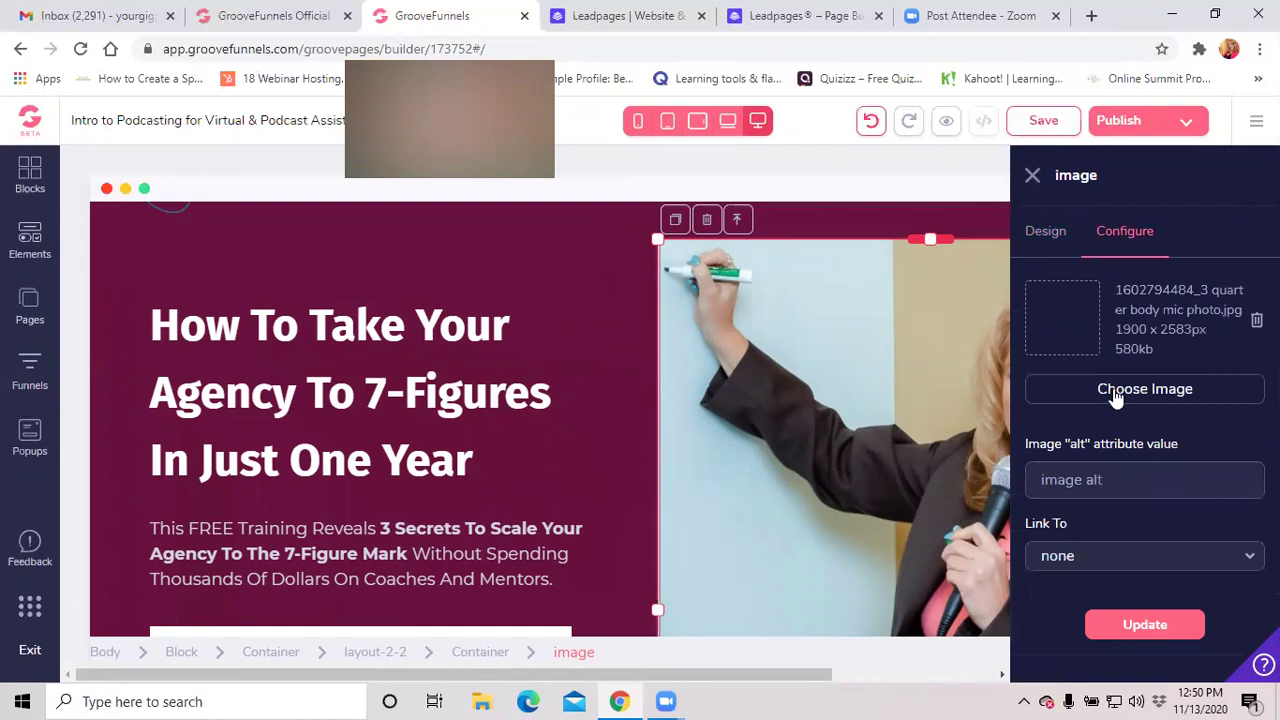
click(1168, 390)
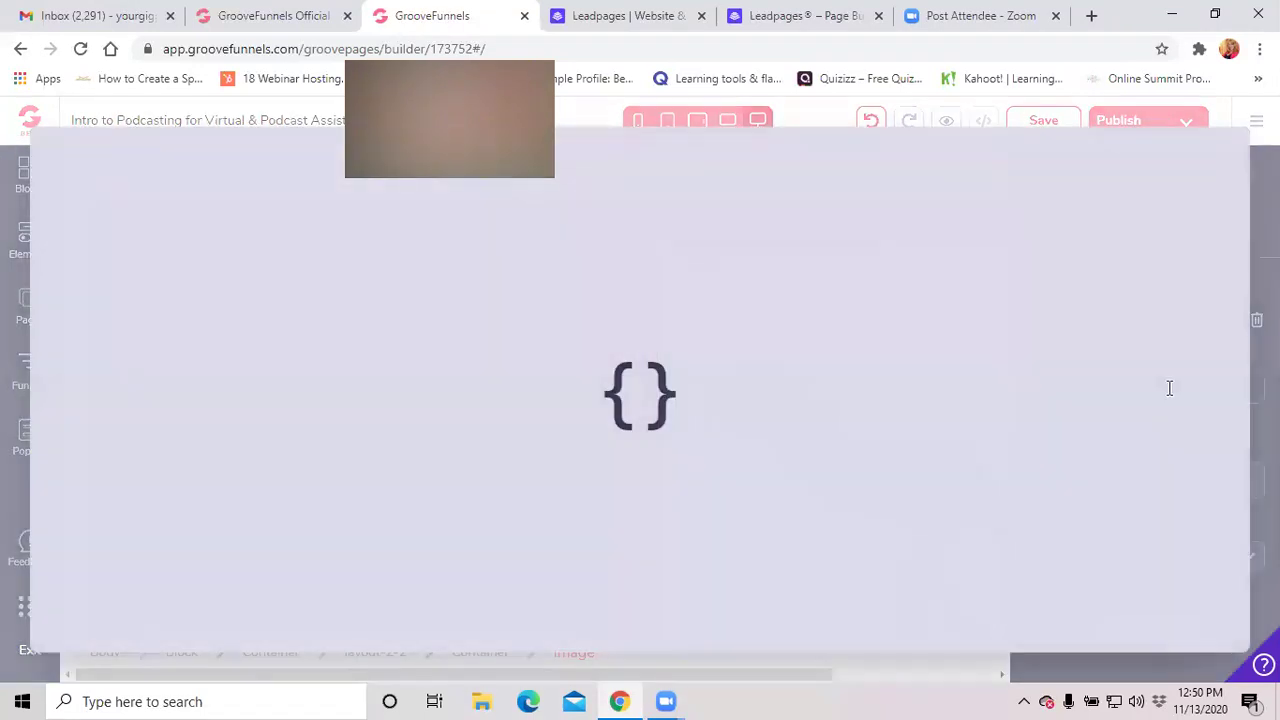
click(382, 368)
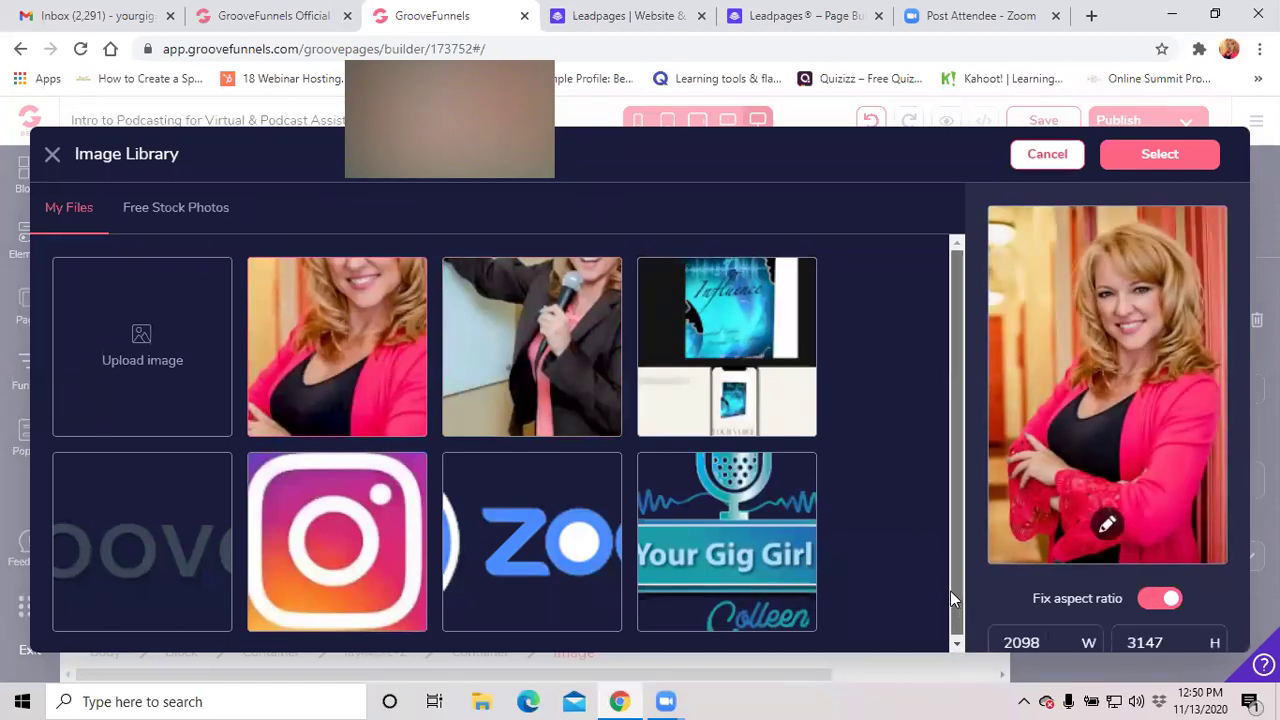
scroll(950, 590, down, 1)
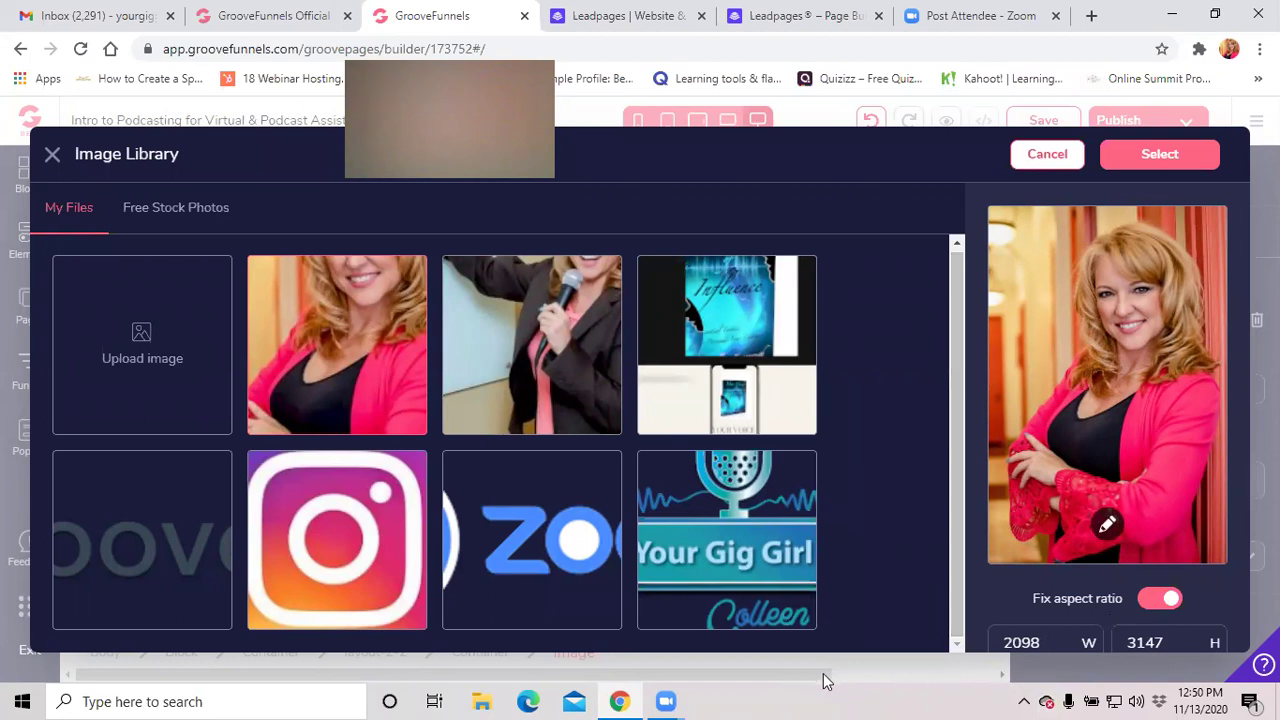
key(ctrl+a)
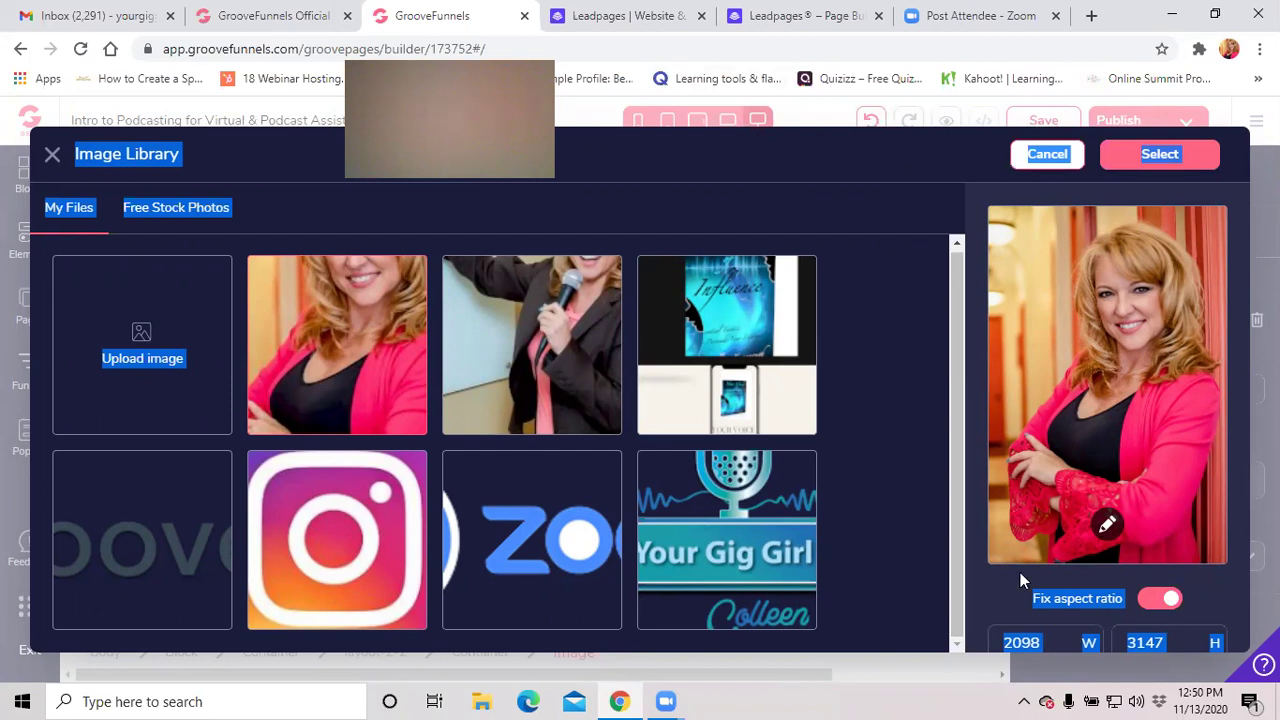
click(991, 590)
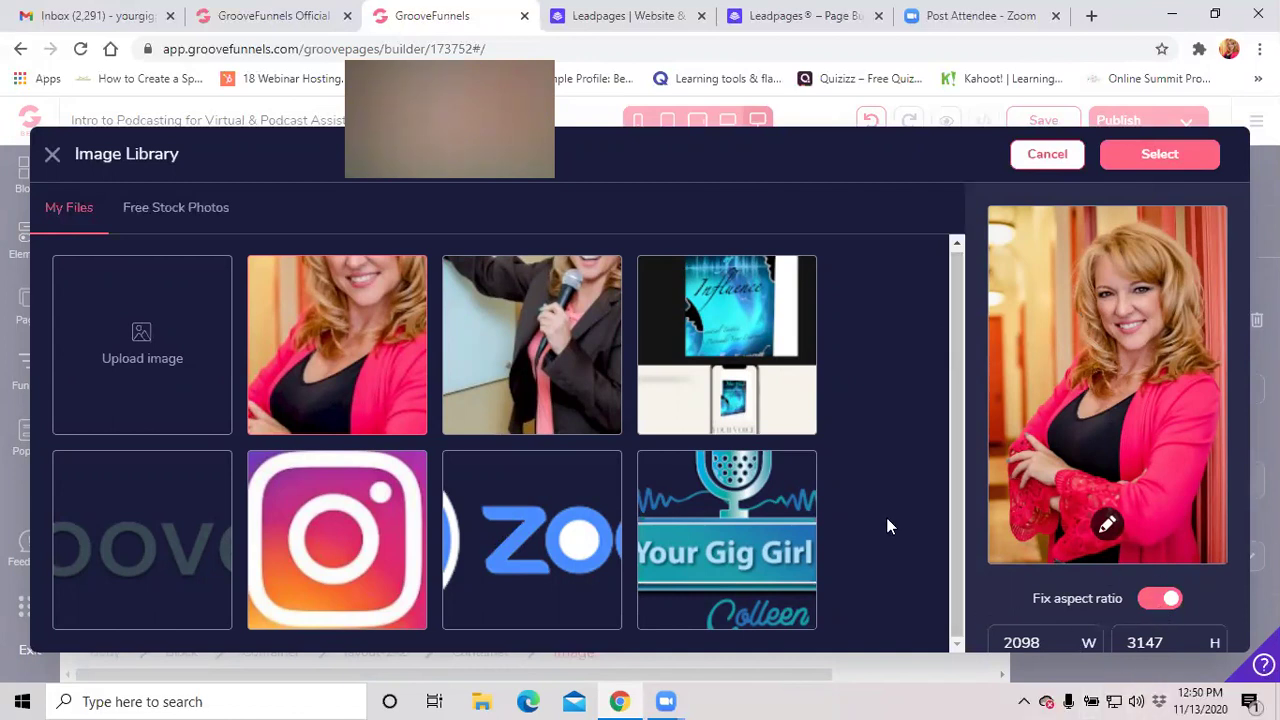
drag(887, 518, 926, 309)
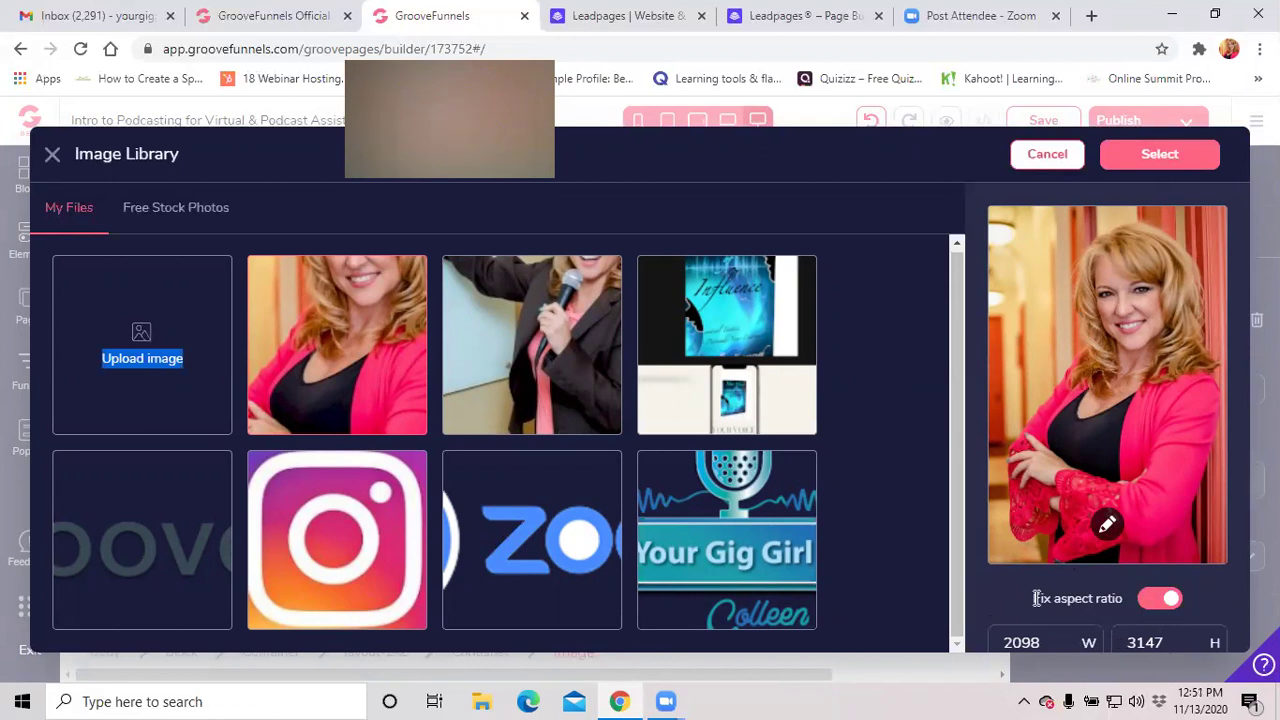
scroll(935, 502, down, 1)
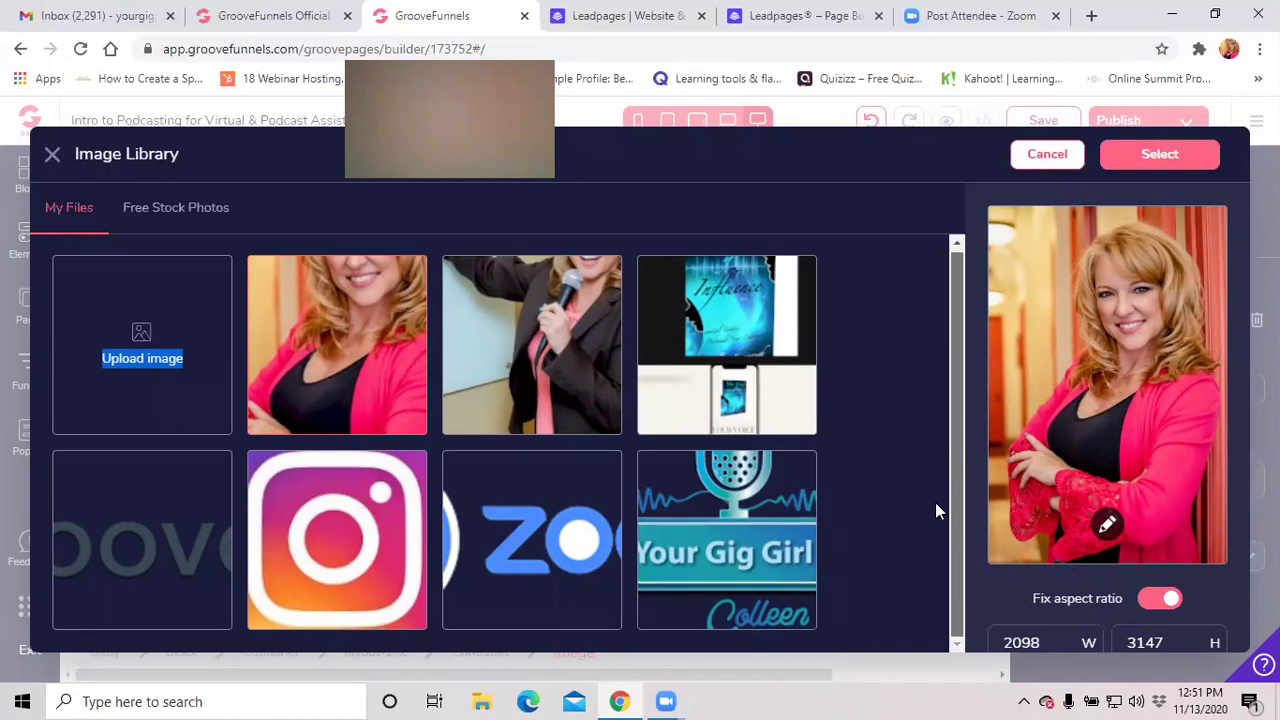
Apply the pink-jacket headshot as the hero image, close the image settings and check the hero section.
click(1162, 155)
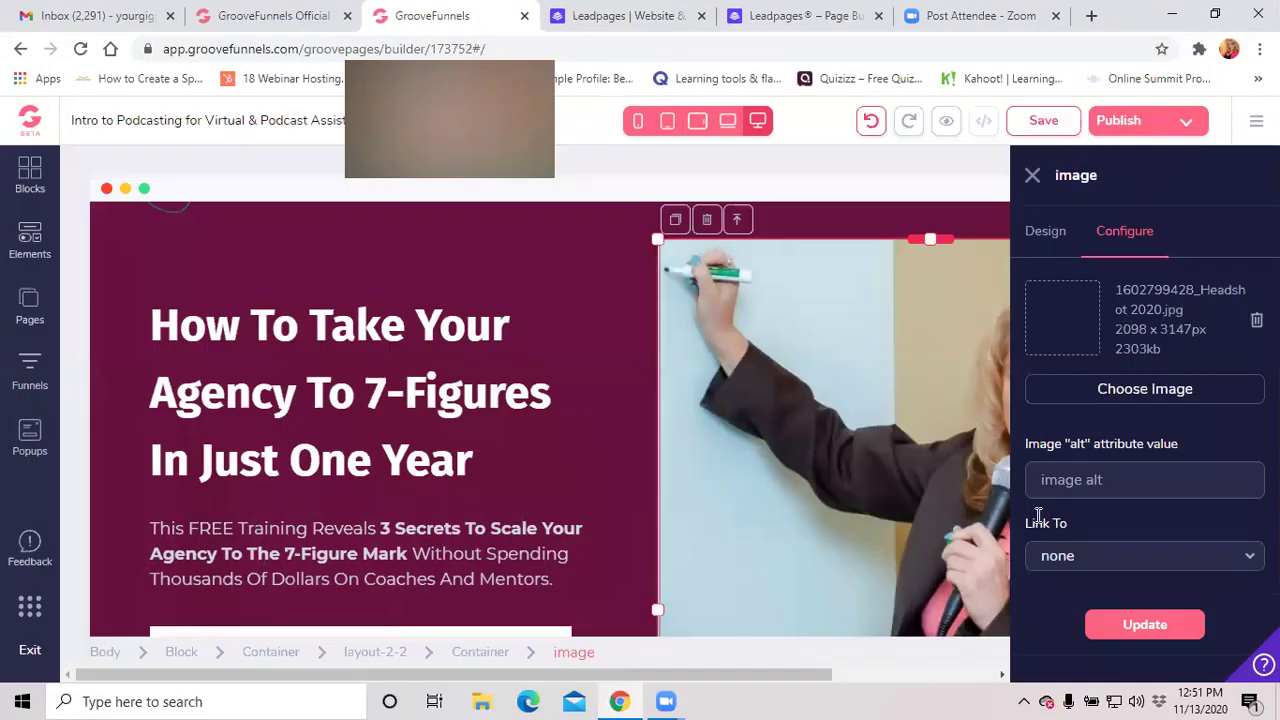
click(1153, 627)
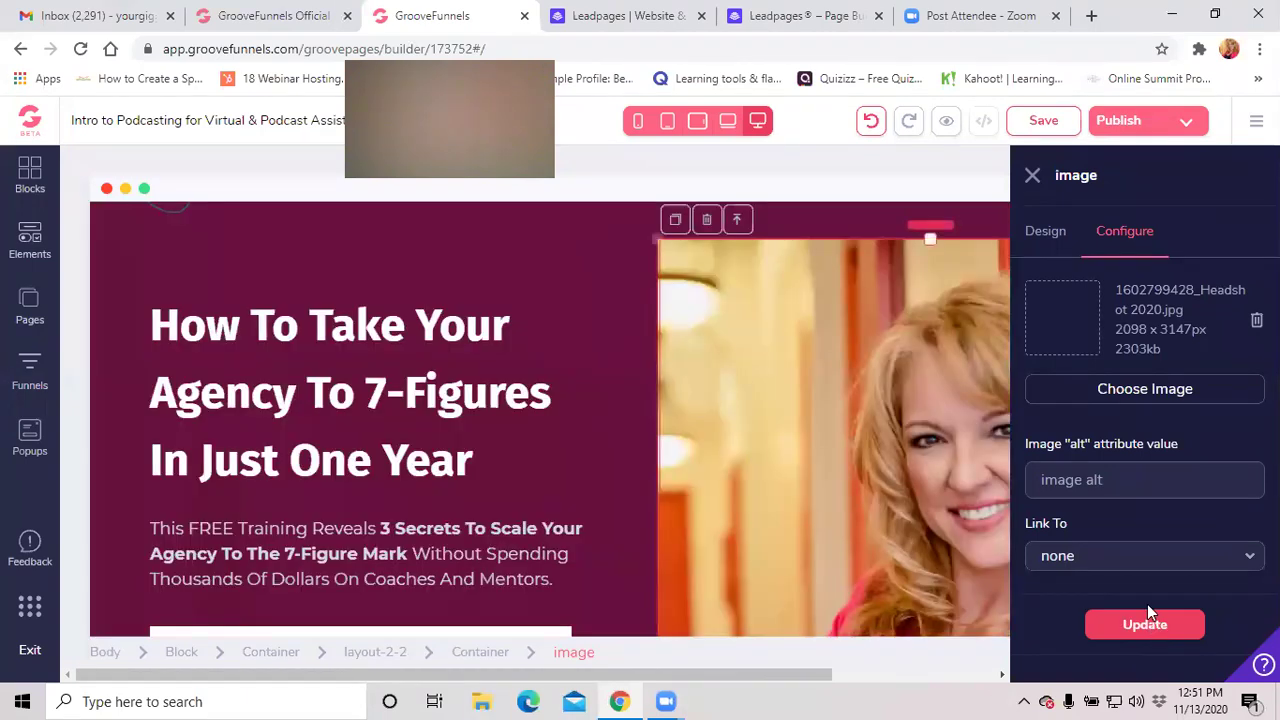
click(1030, 178)
scroll(894, 471, down, 4)
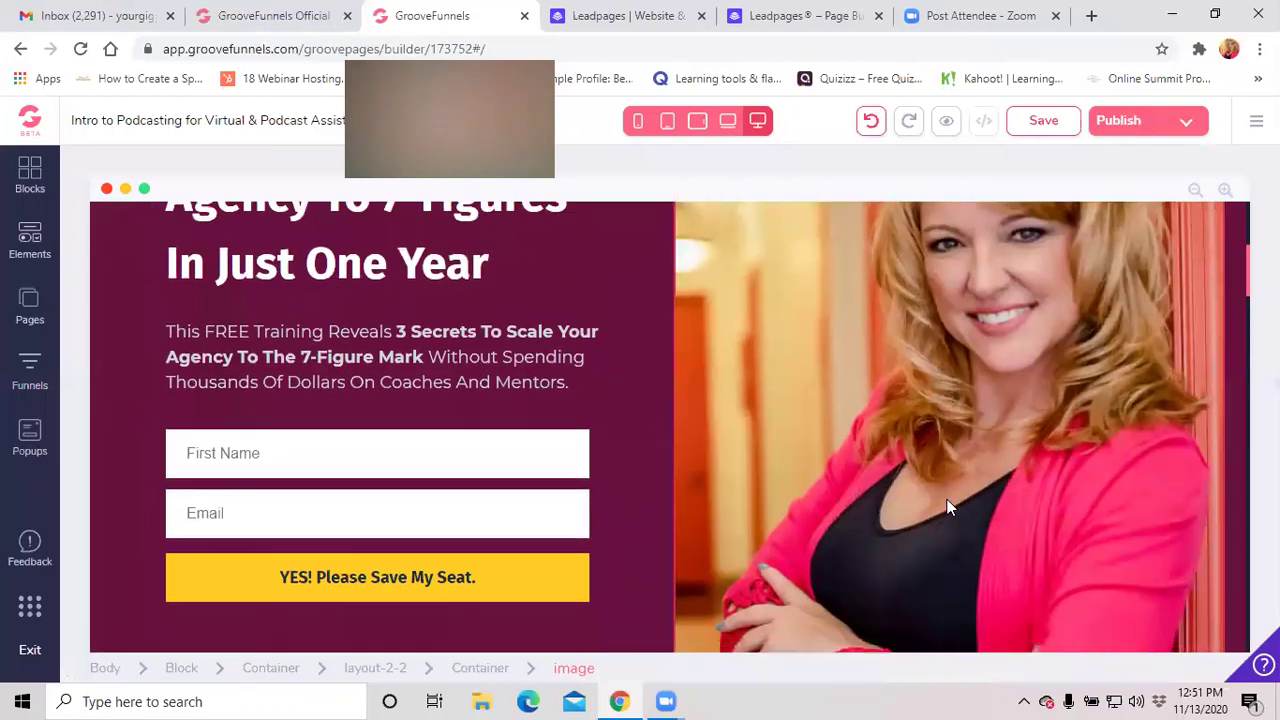
scroll(978, 508, up, 6)
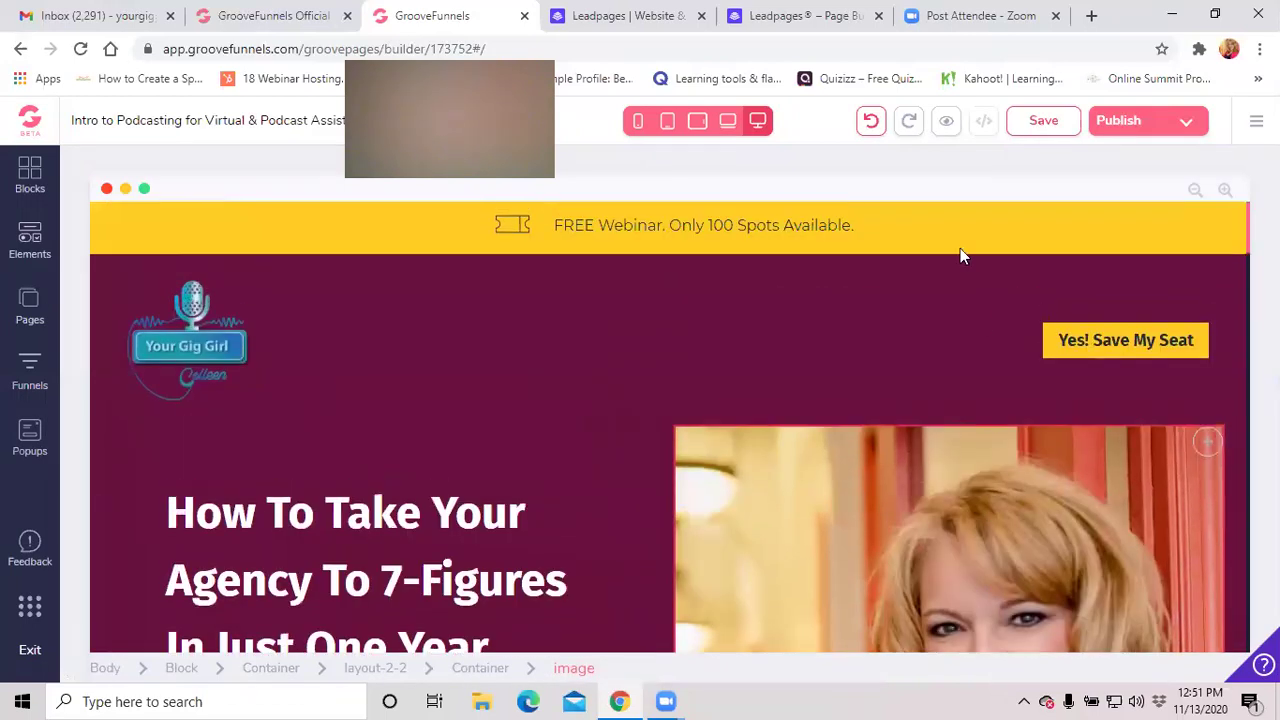
Undo the hero photo replacement to bring back the whiteboard photo.
click(871, 118)
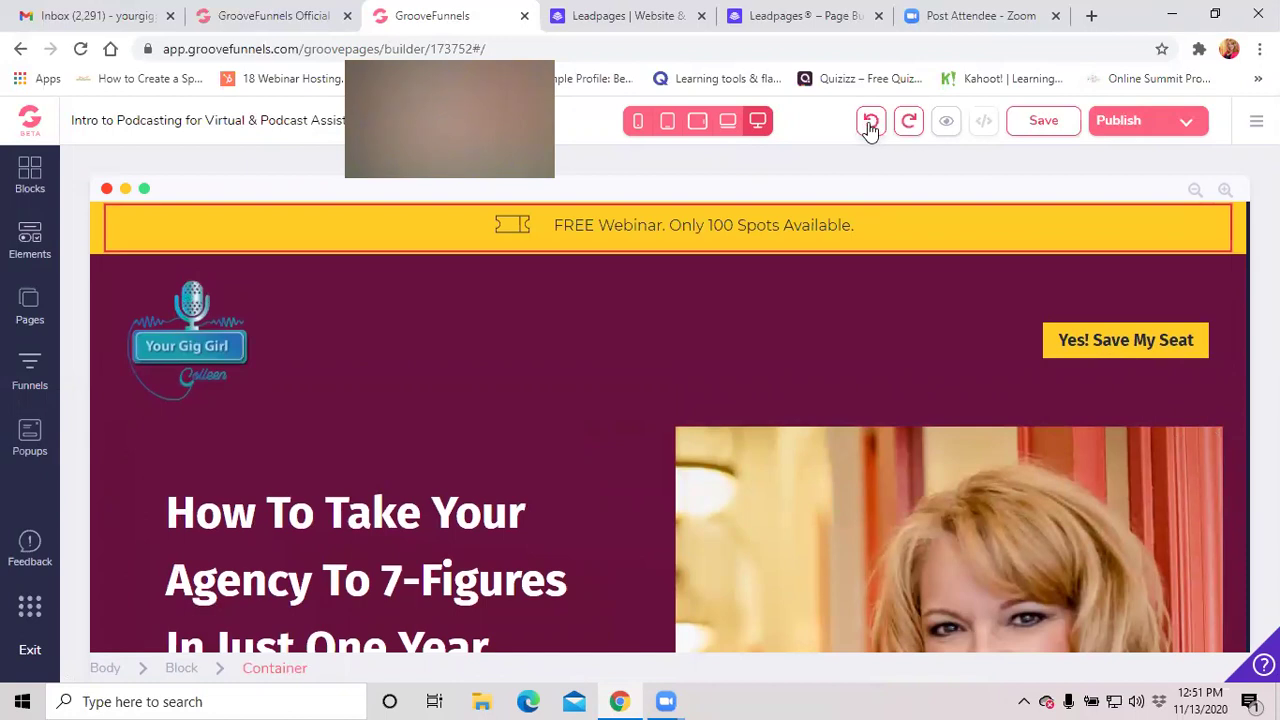
click(871, 120)
scroll(913, 405, down, 3)
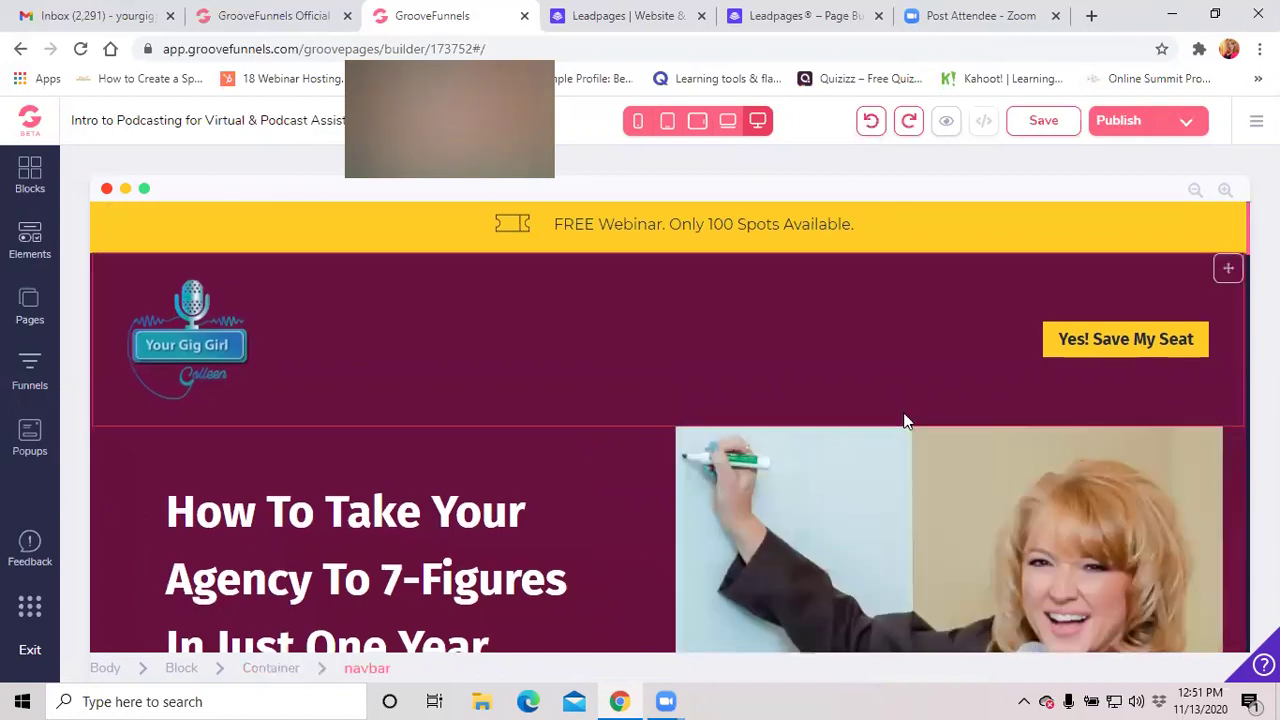
scroll(900, 460, down, 3)
scroll(903, 459, up, 2)
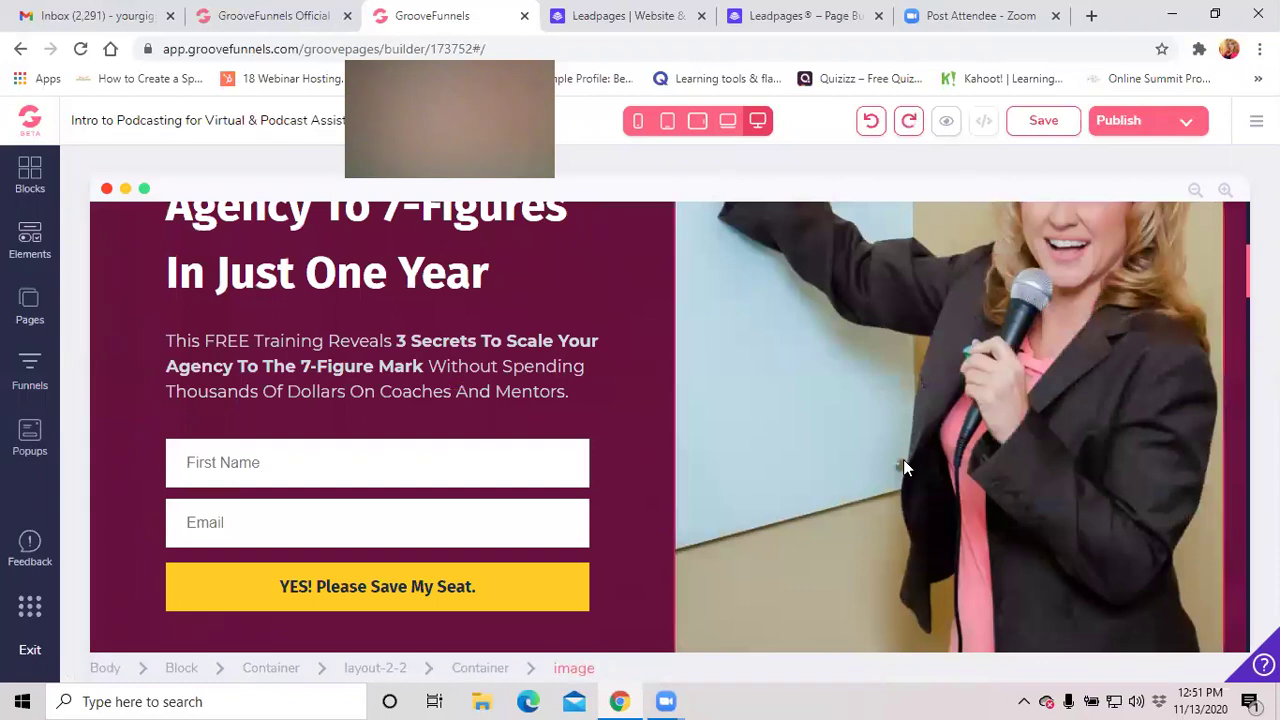
Compare the whiteboard hero photo with the headshot in the host's bio section and review the event details banner.
scroll(845, 495, down, 8)
scroll(426, 414, up, 6)
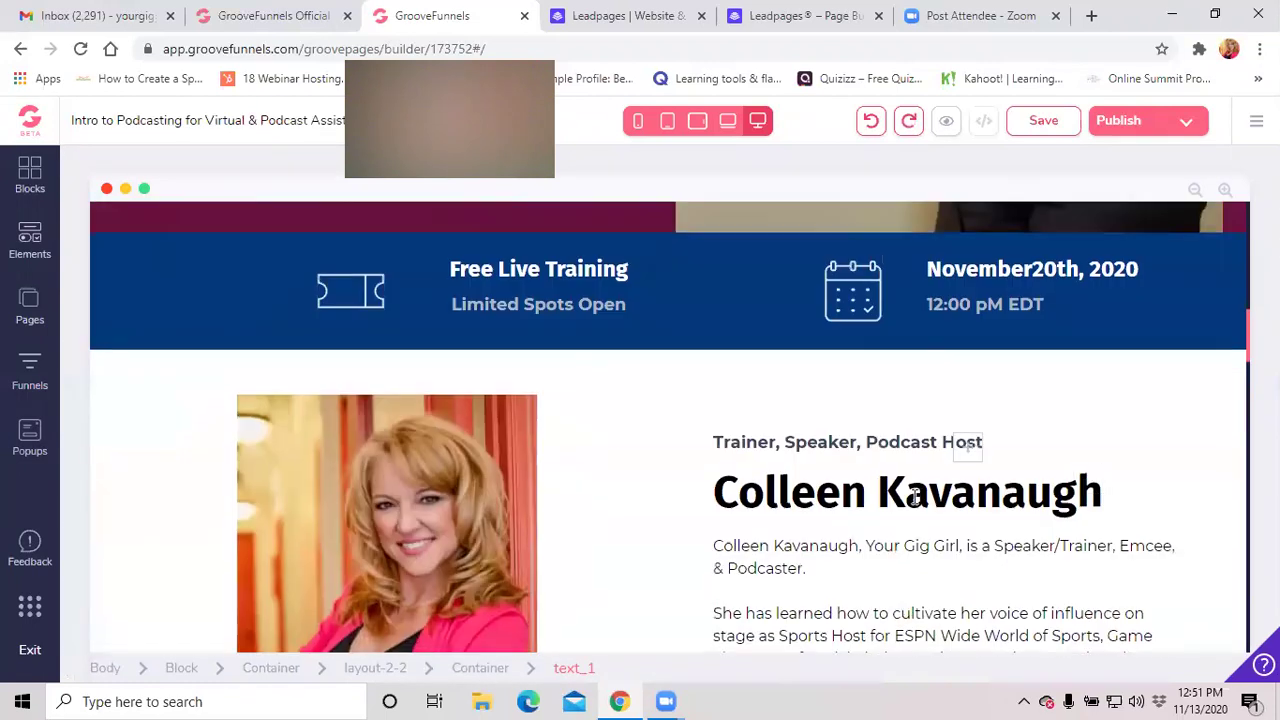
scroll(918, 498, up, 4)
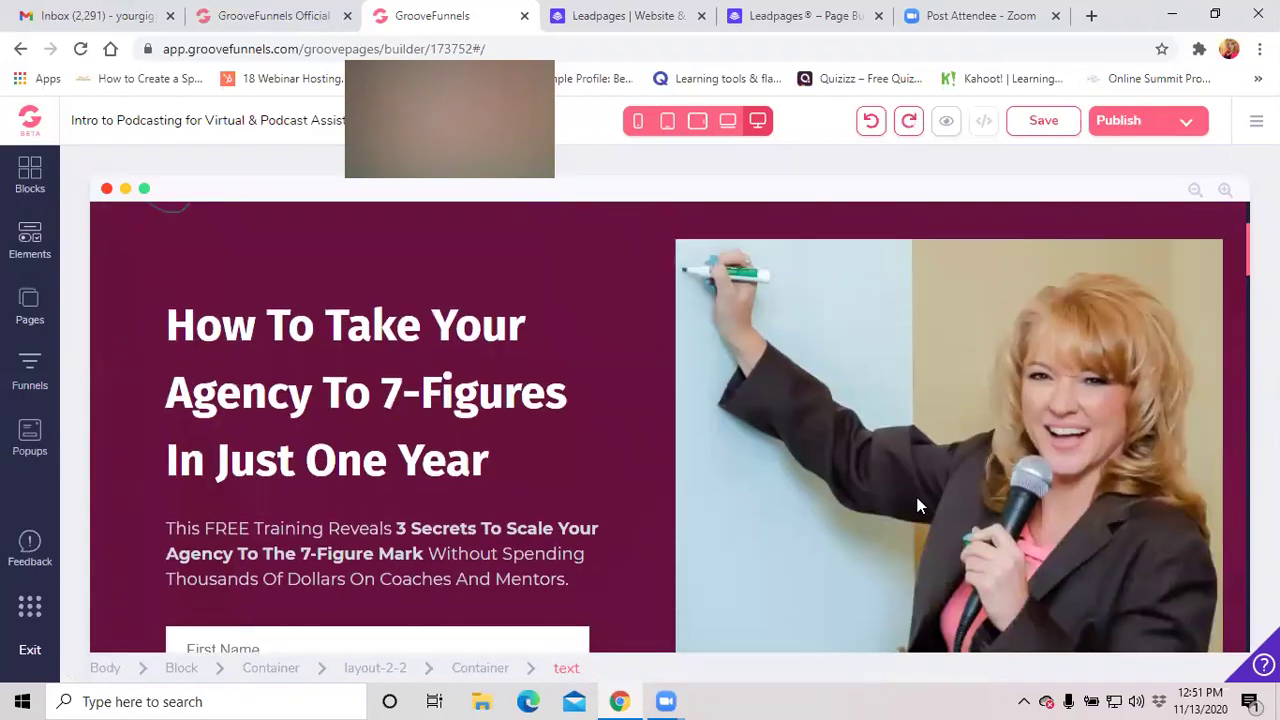
scroll(918, 505, down, 12)
scroll(426, 490, up, 3)
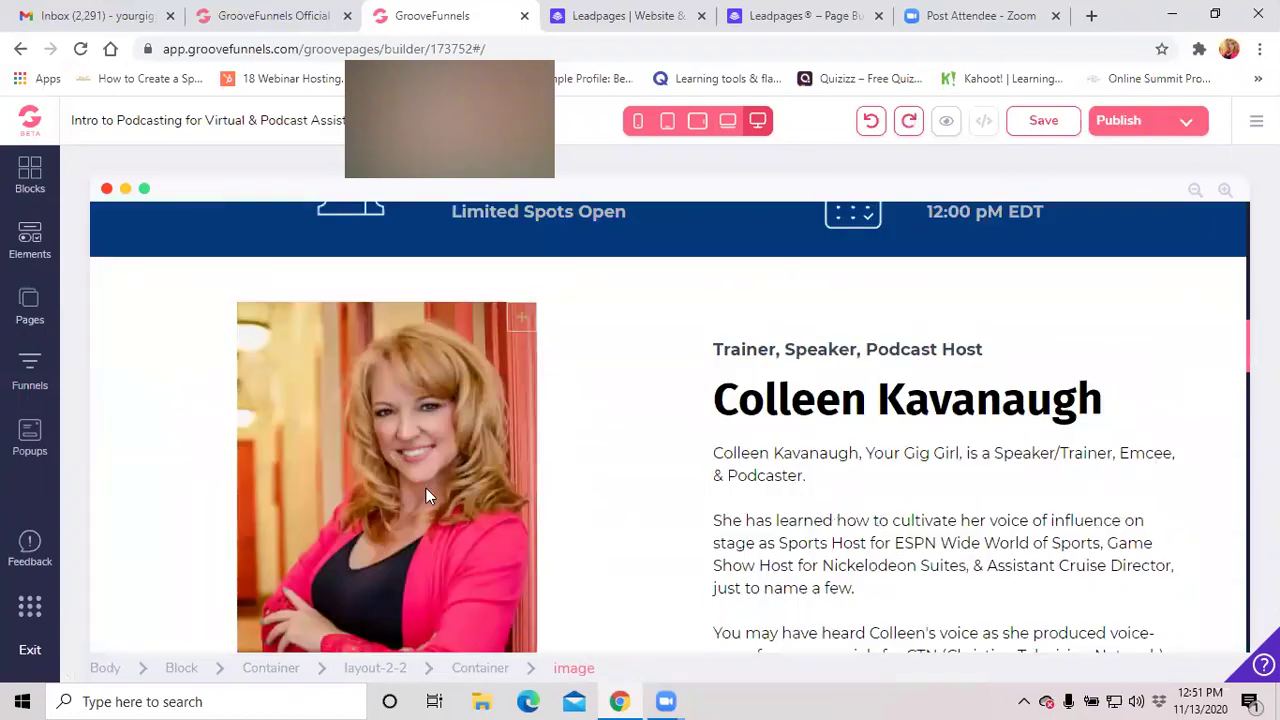
scroll(665, 476, up, 10)
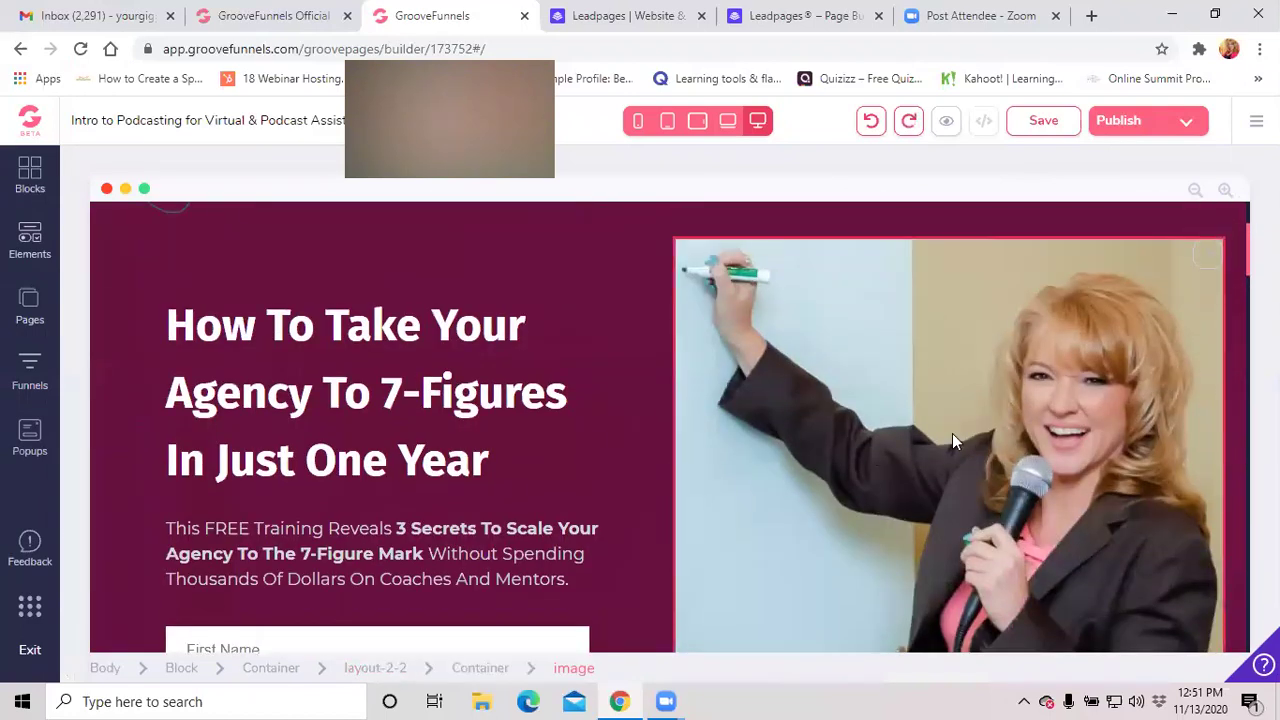
scroll(948, 440, down, 10)
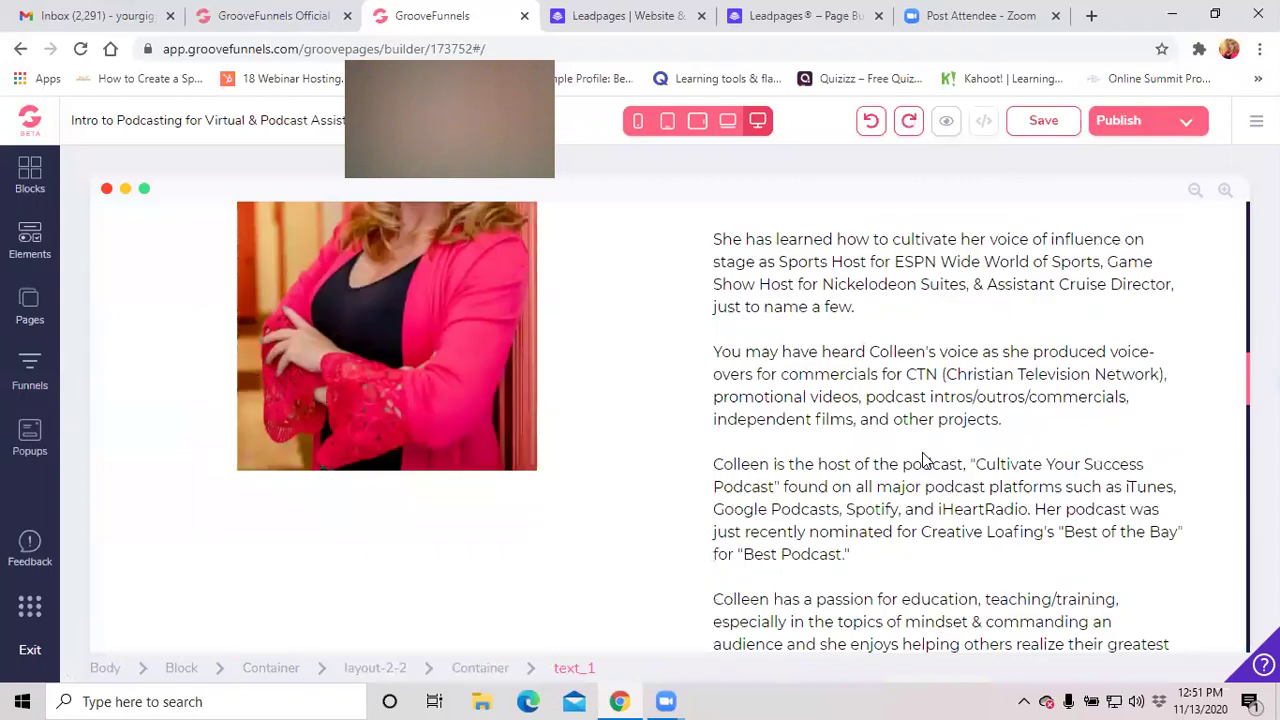
scroll(922, 460, up, 10)
scroll(922, 460, down, 3)
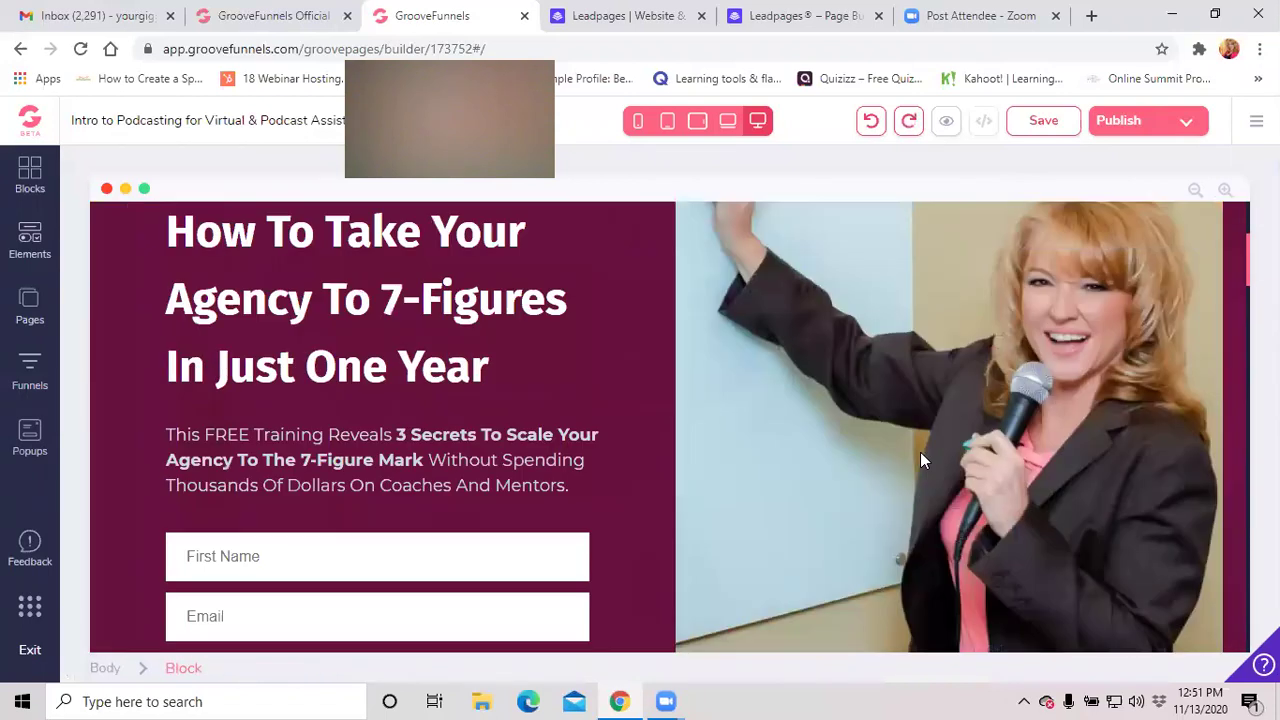
scroll(920, 455, down, 3)
scroll(918, 452, up, 5)
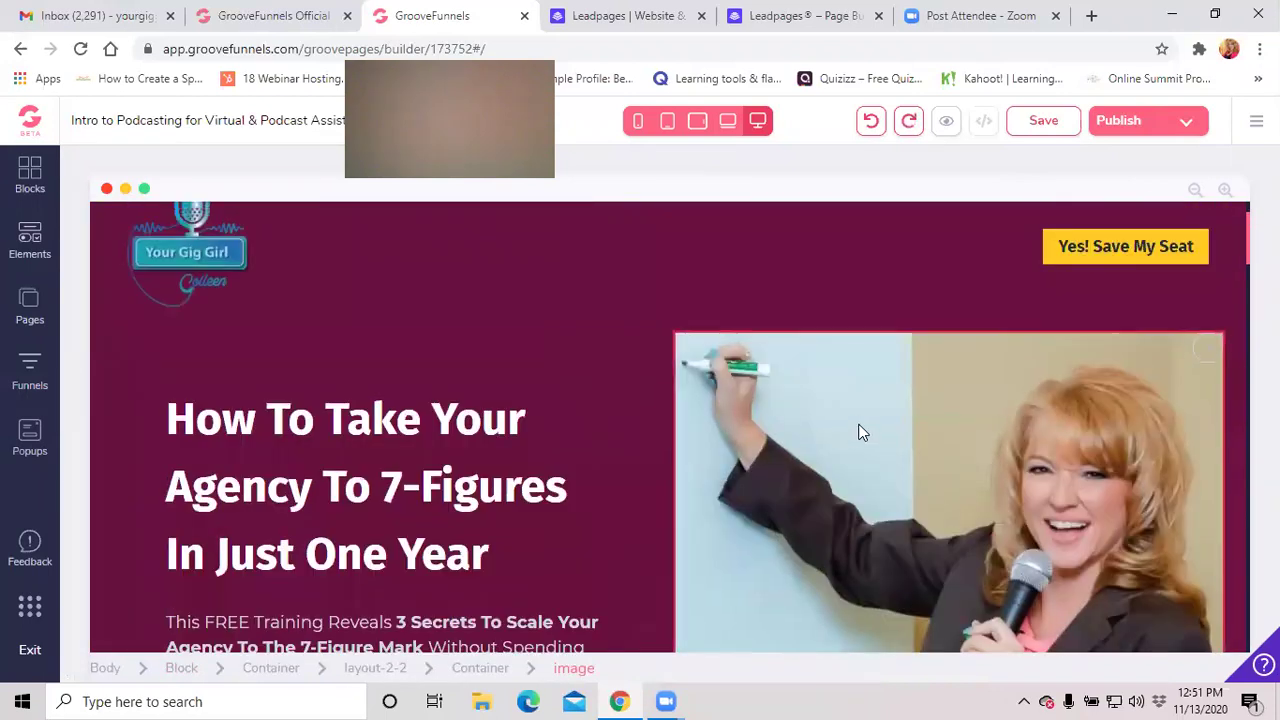
scroll(862, 432, down, 5)
scroll(862, 430, up, 4)
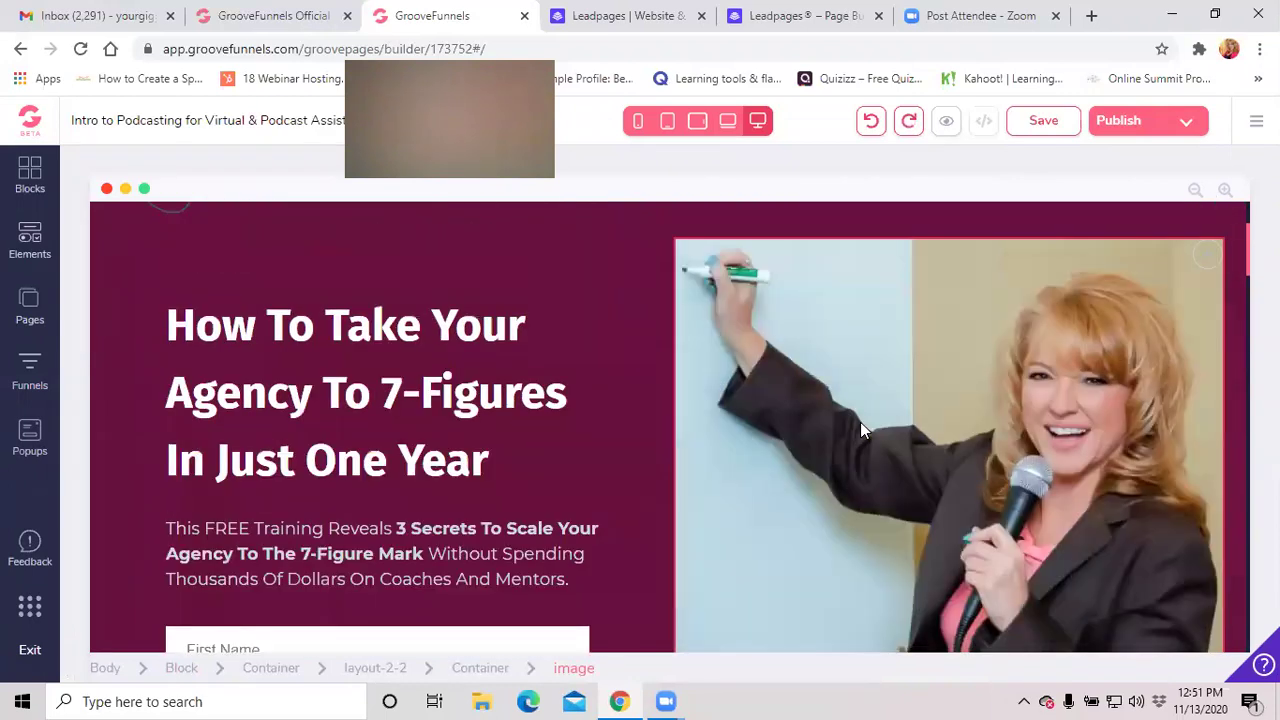
scroll(860, 430, down, 3)
scroll(857, 430, up, 2)
scroll(857, 430, down, 5)
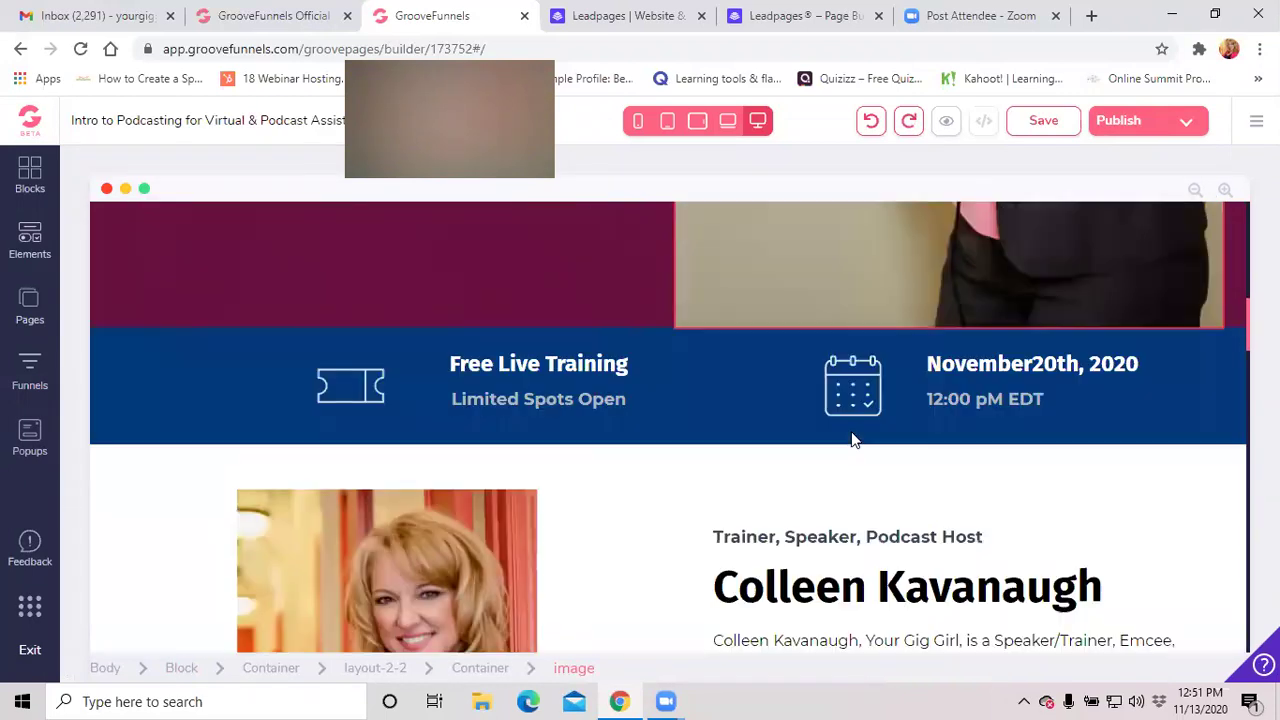
Switch to the Leadpages page and read through its closing call to action, training description and testimonials.
click(805, 18)
scroll(895, 420, down, 5)
scroll(849, 449, down, 4)
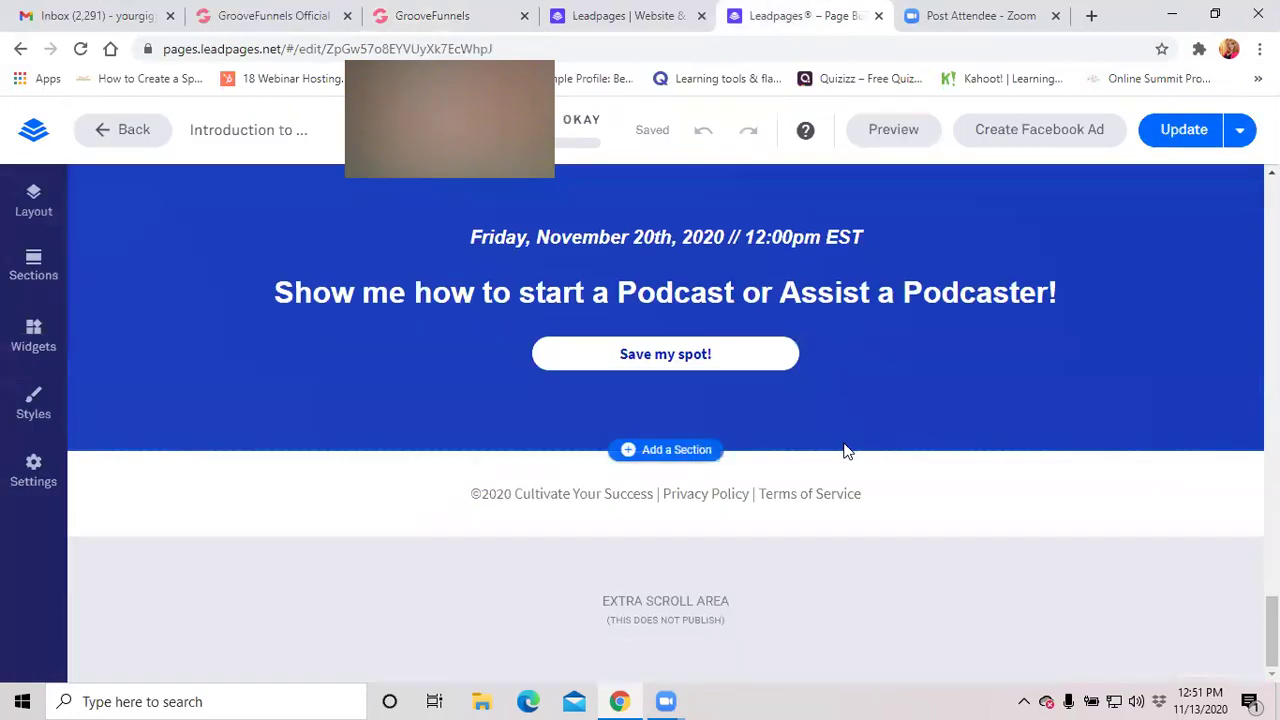
scroll(837, 443, up, 8)
scroll(835, 440, up, 10)
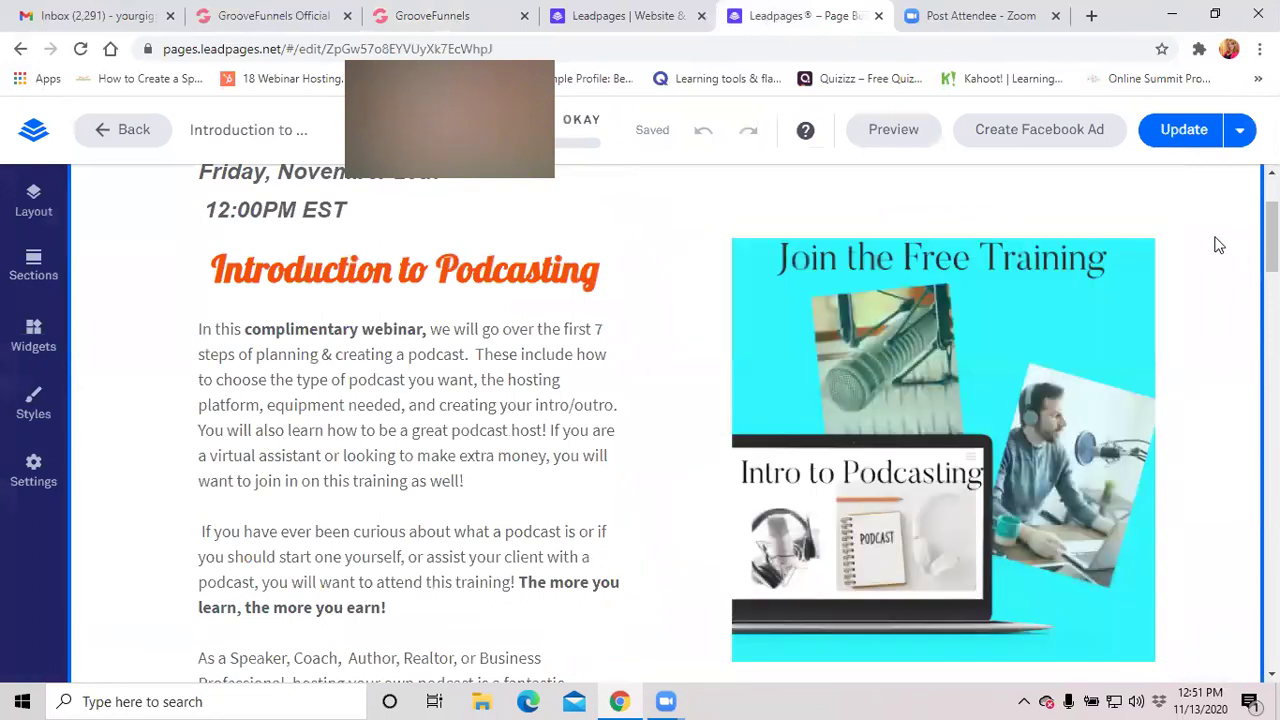
scroll(617, 177, down, 5)
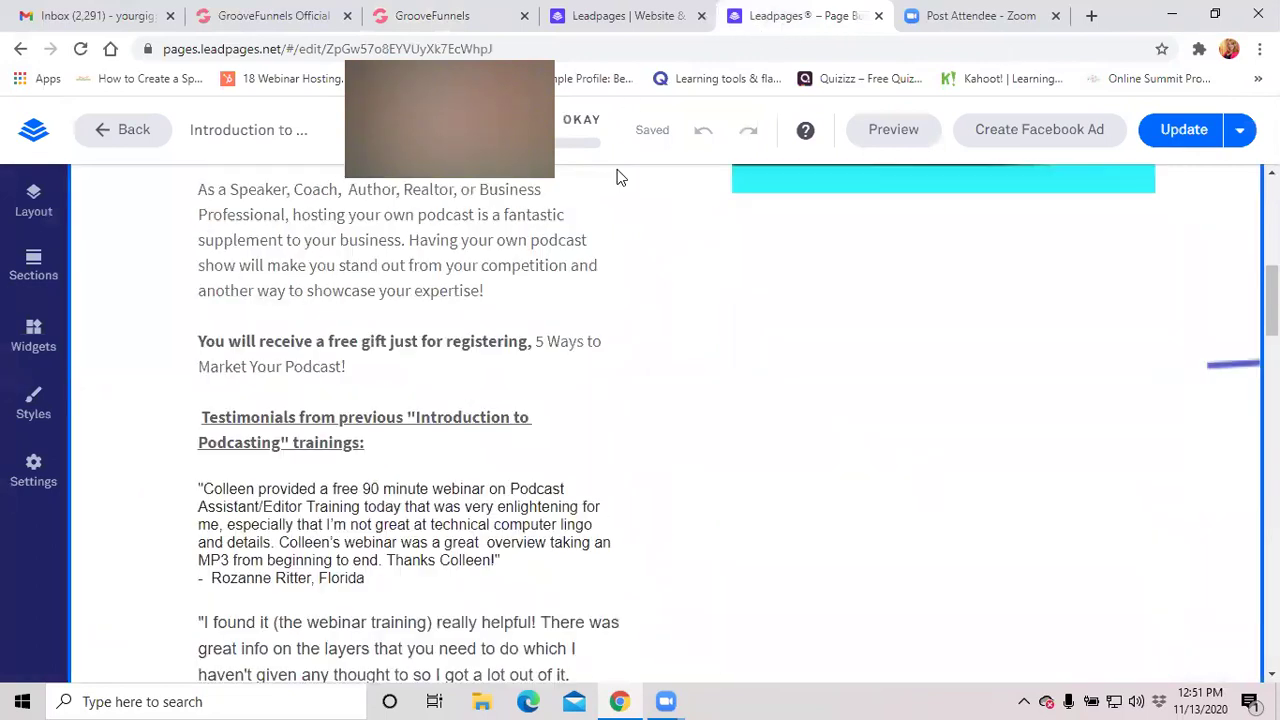
Return to the GrooveFunnels page and review the hero headline, signup form, event banner and host bio.
click(470, 16)
scroll(830, 530, up, 5)
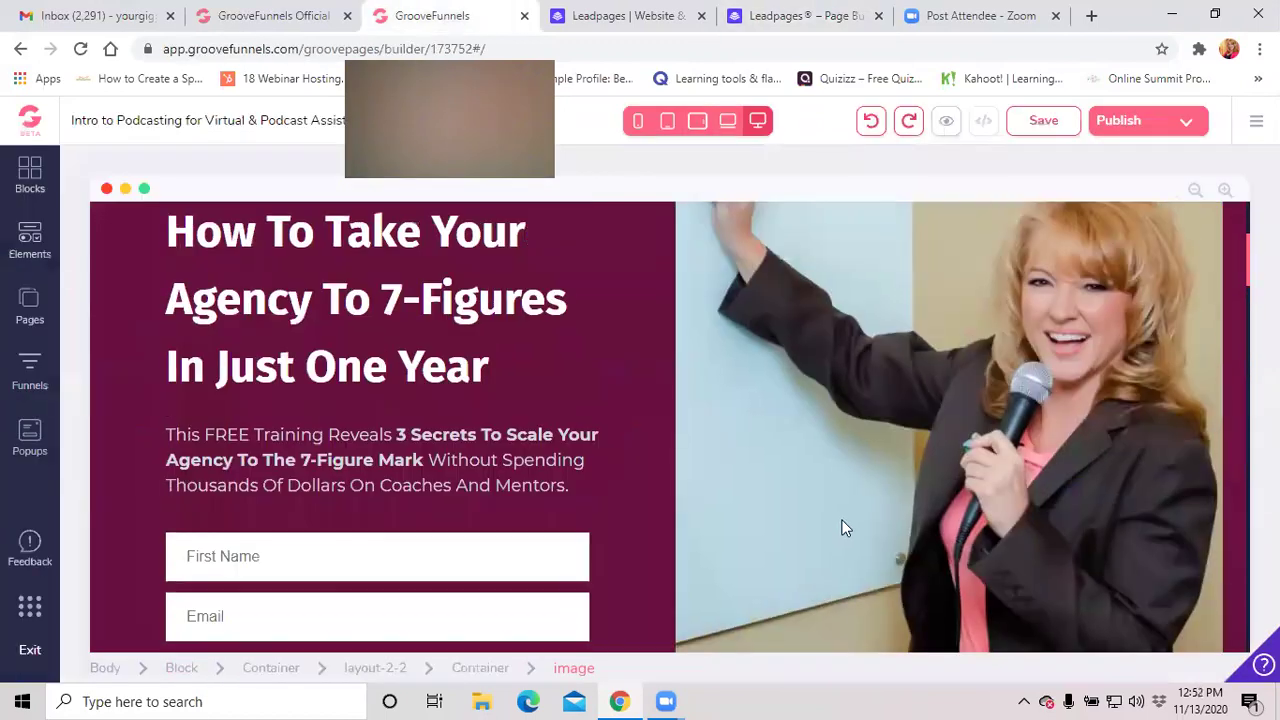
scroll(834, 514, down, 6)
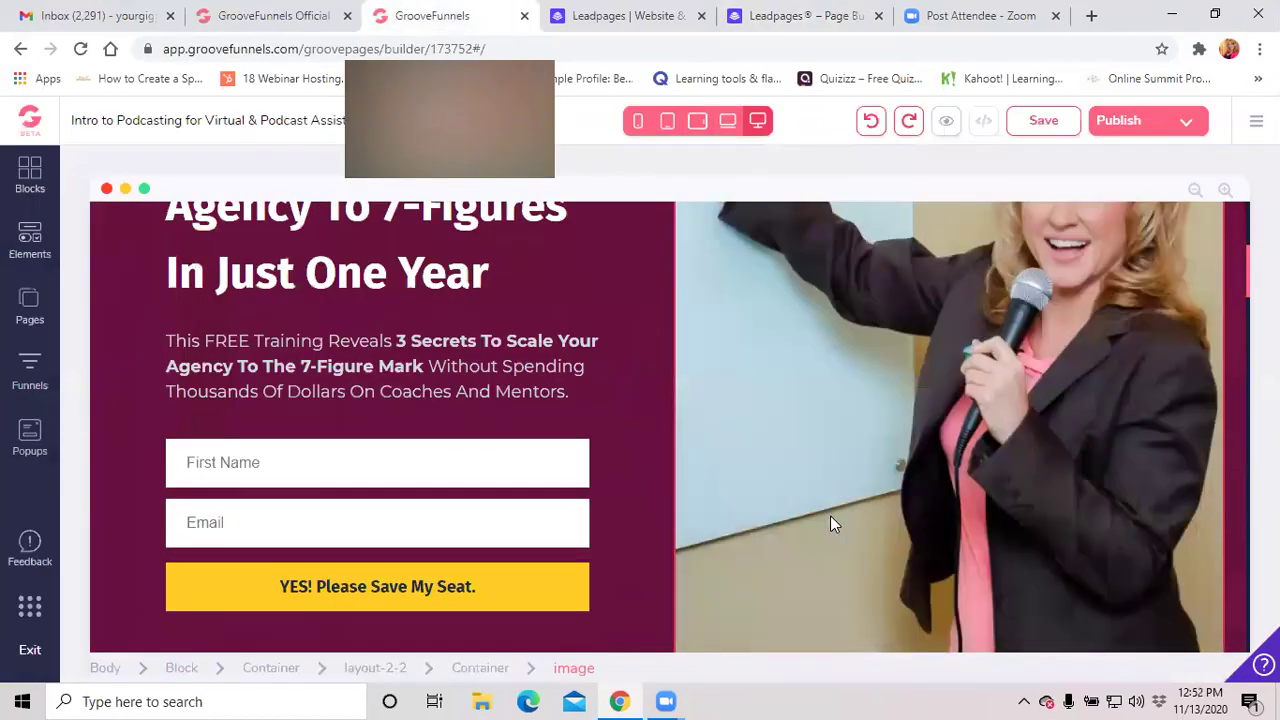
scroll(830, 515, down, 2)
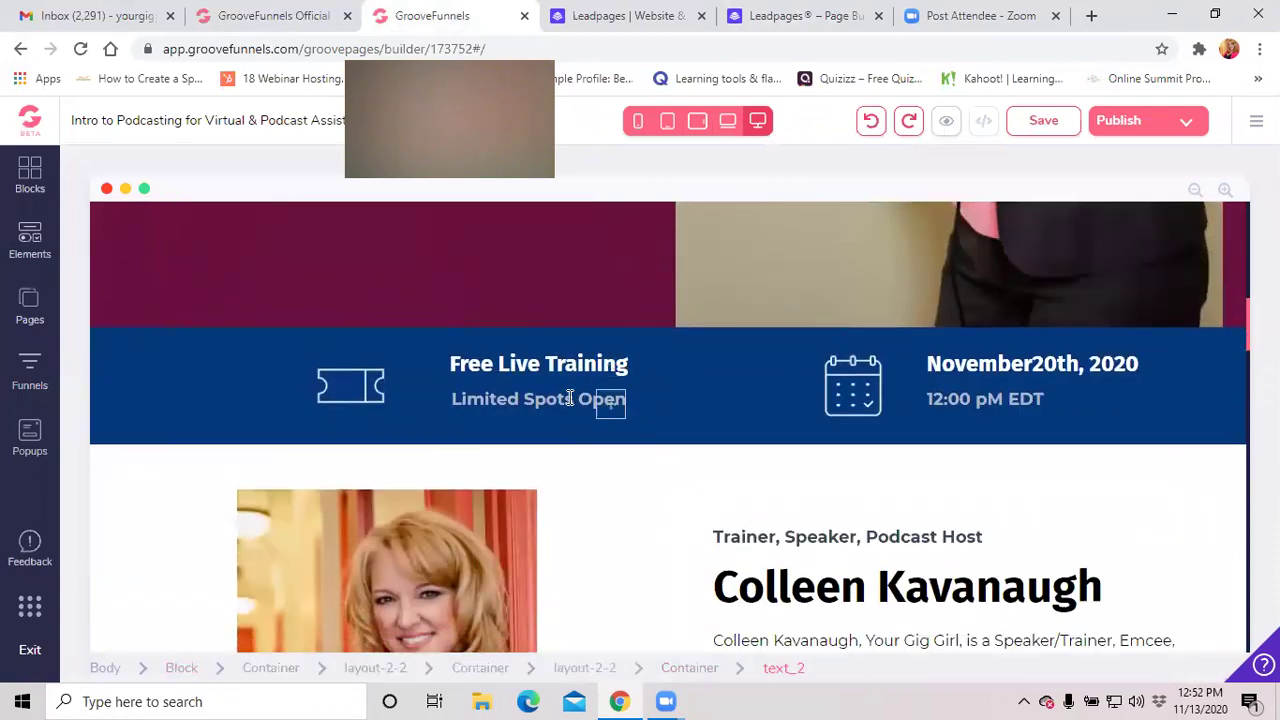
scroll(880, 538, down, 3)
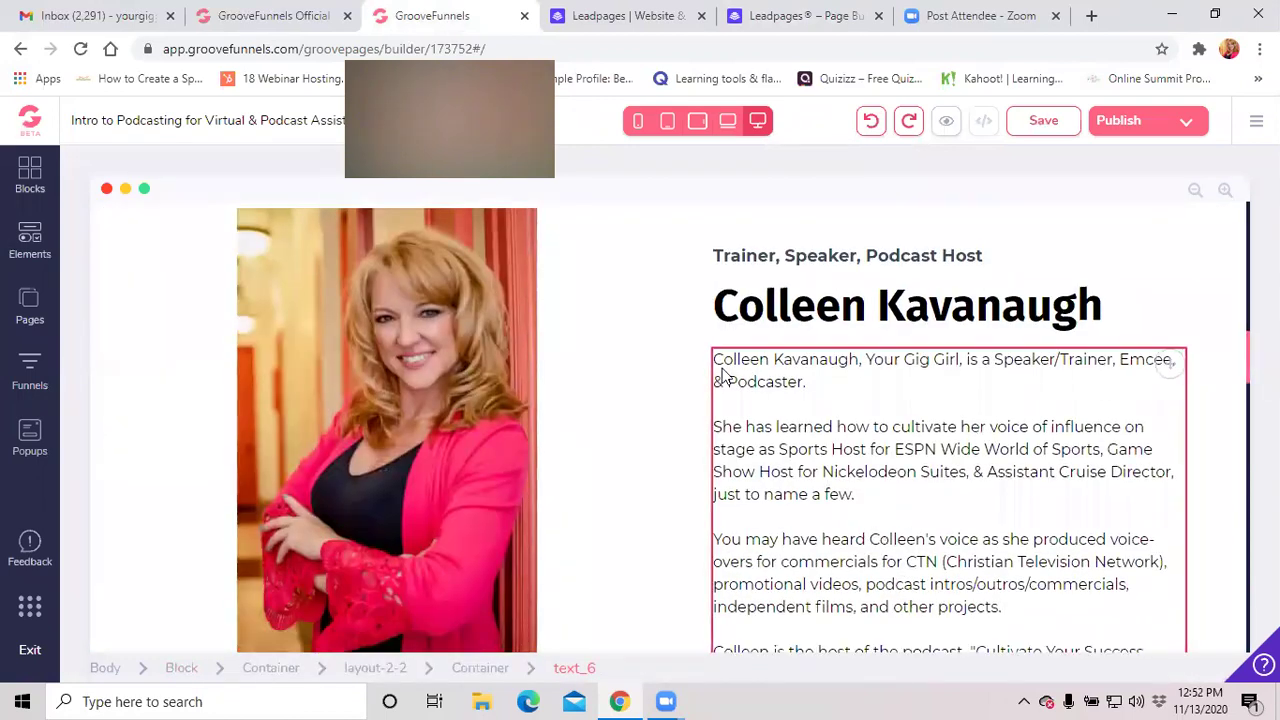
scroll(667, 397, up, 10)
scroll(903, 408, up, 3)
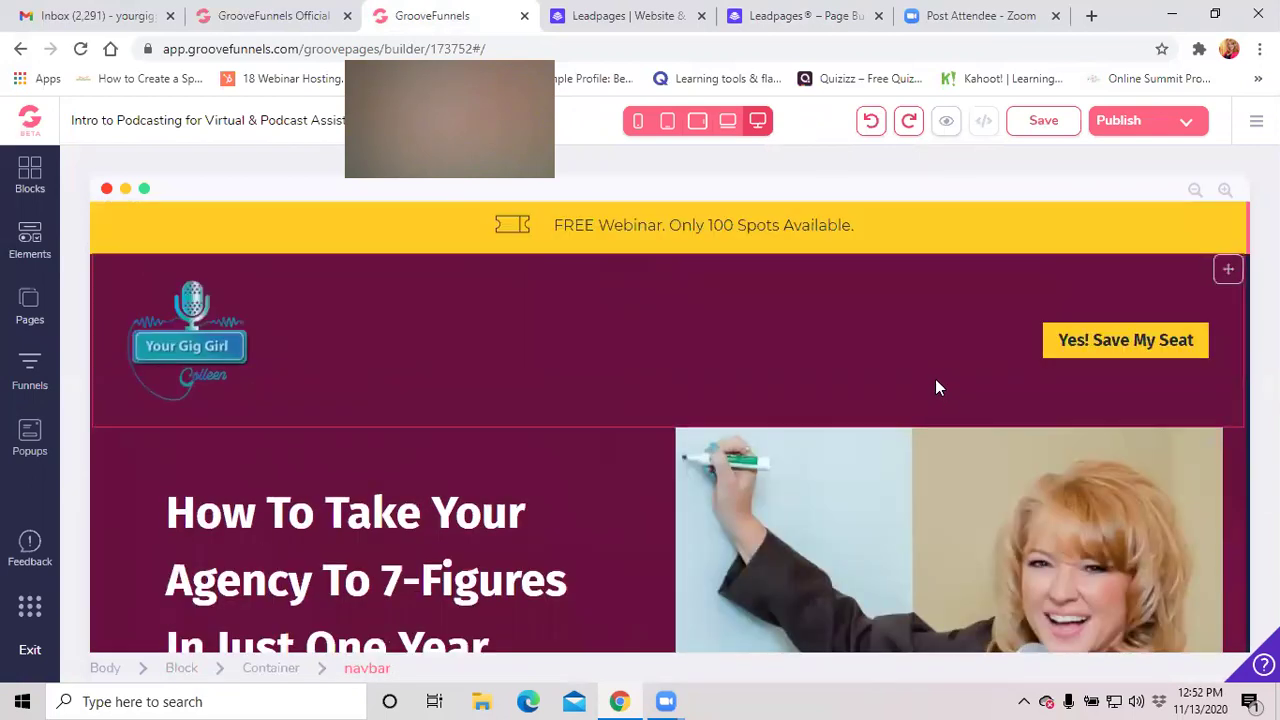
scroll(457, 443, down, 4)
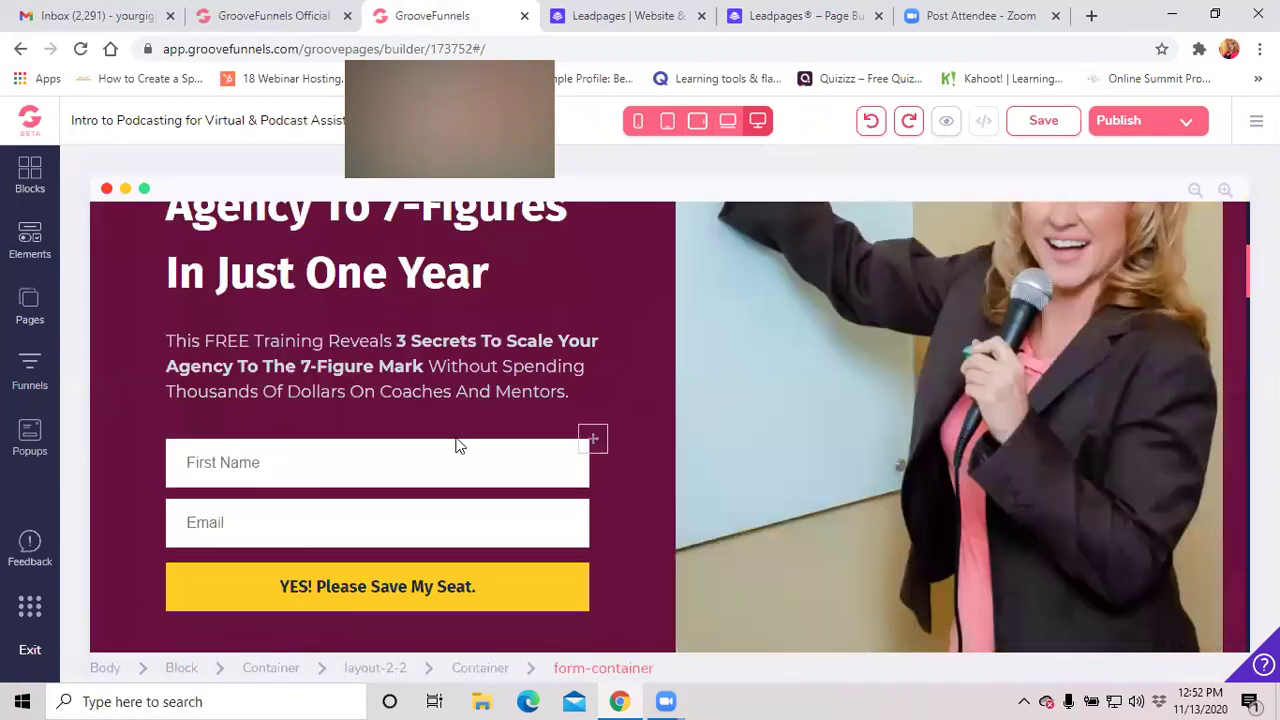
scroll(446, 435, up, 2)
scroll(457, 440, down, 1)
scroll(459, 414, up, 1)
Look over the layout elements, then open the hero headline for editing with its text size and alignment settings in view.
click(486, 467)
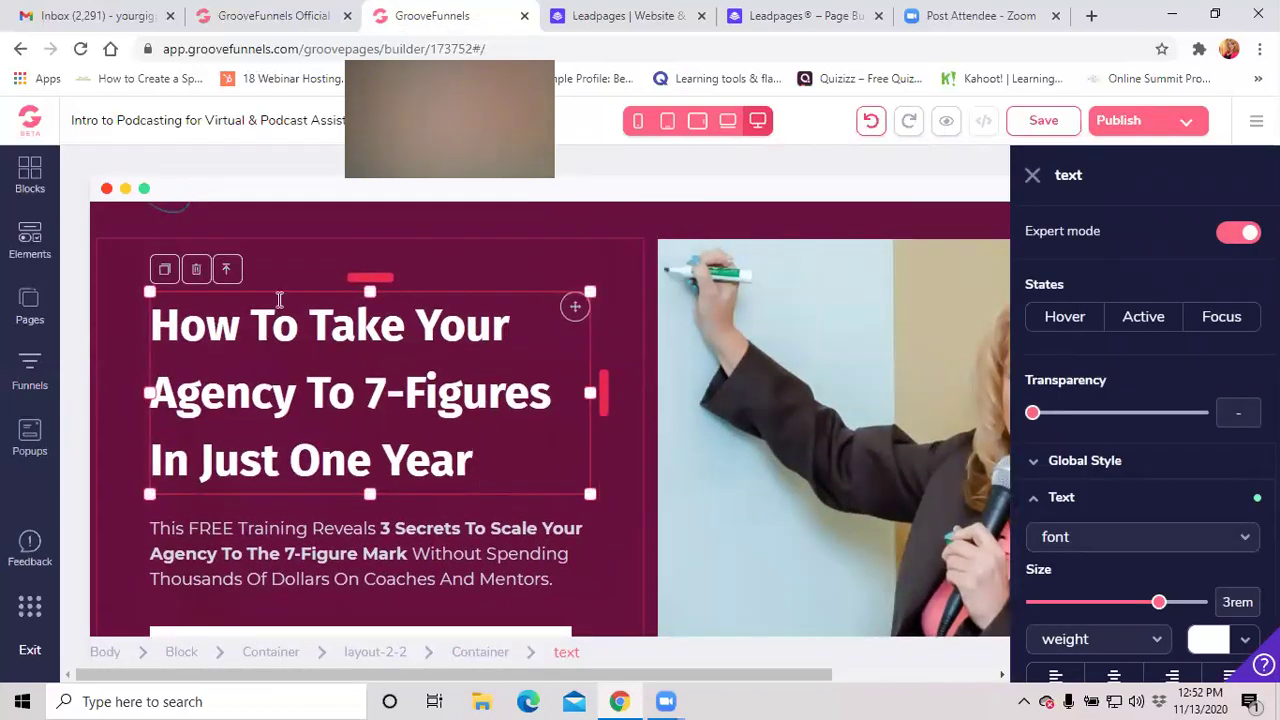
click(29, 240)
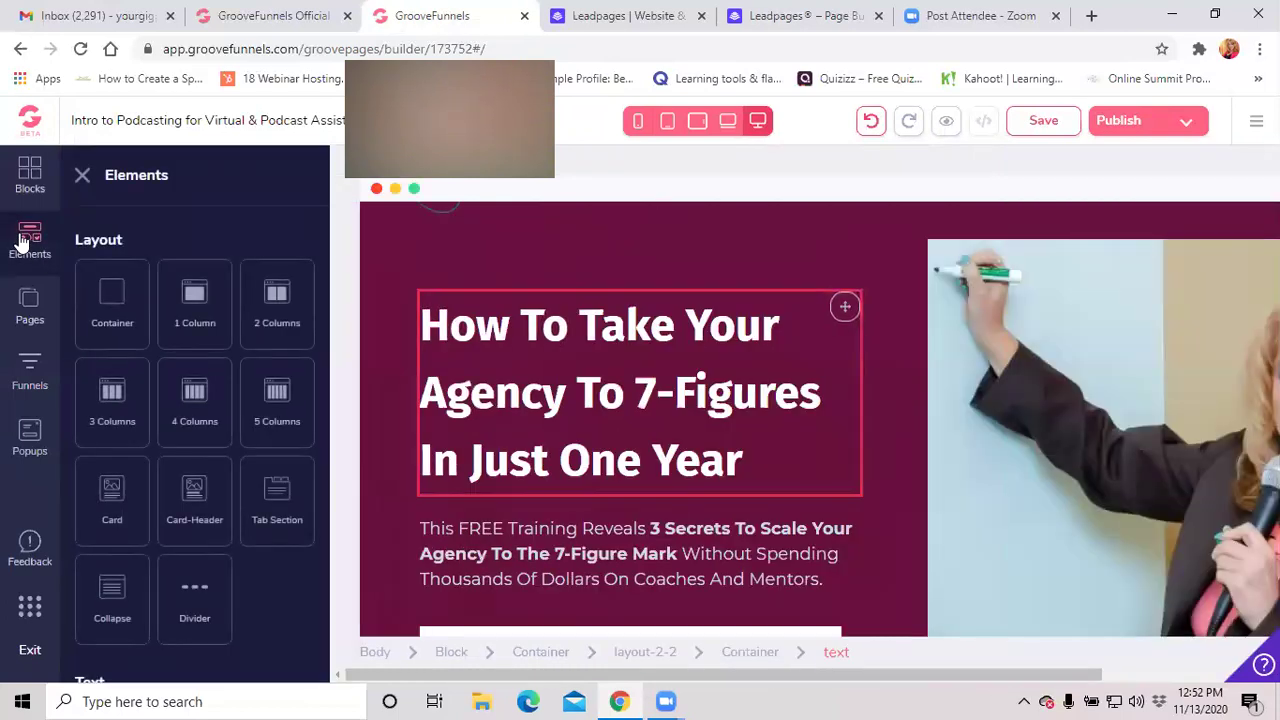
click(735, 442)
click(766, 466)
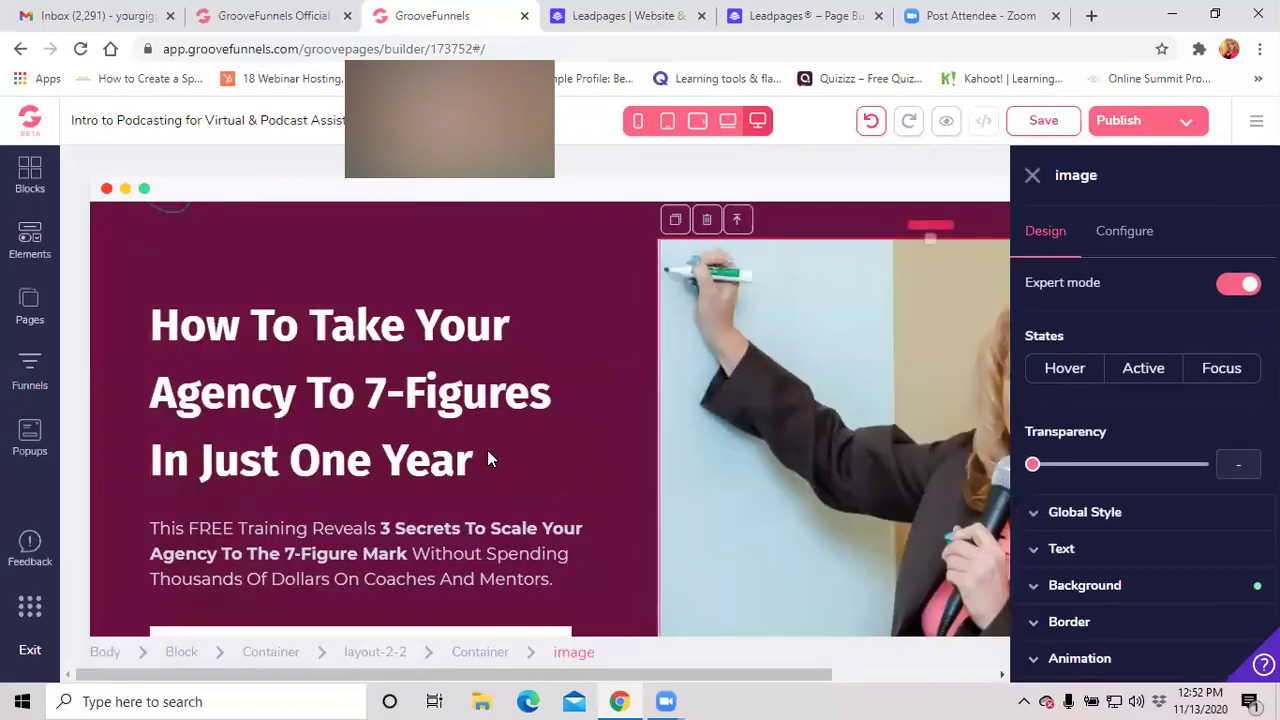
click(480, 449)
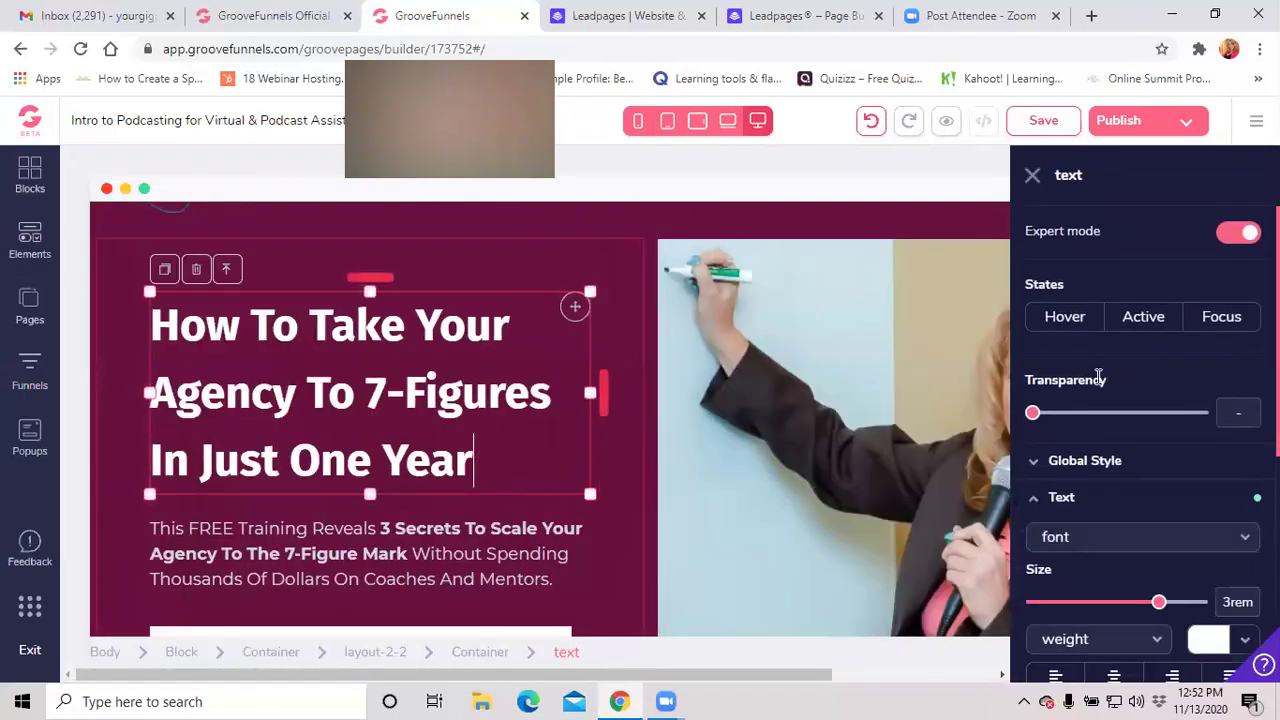
scroll(1110, 400, down, 2)
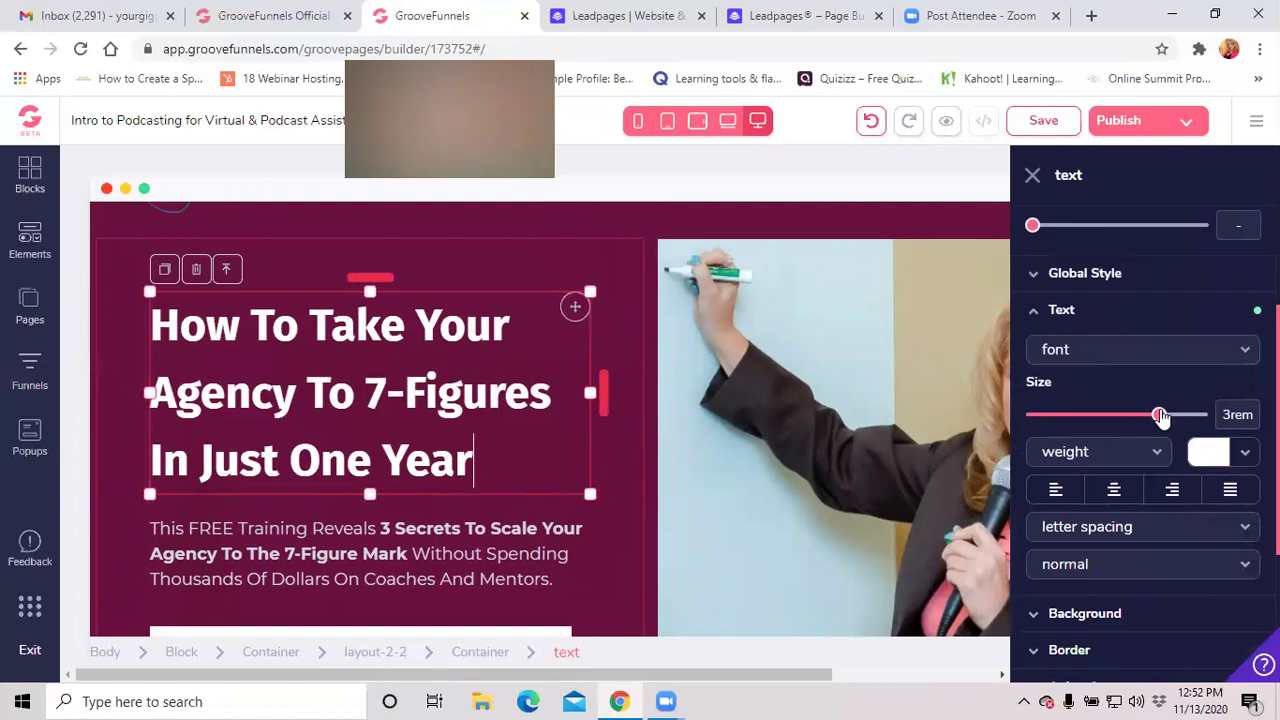
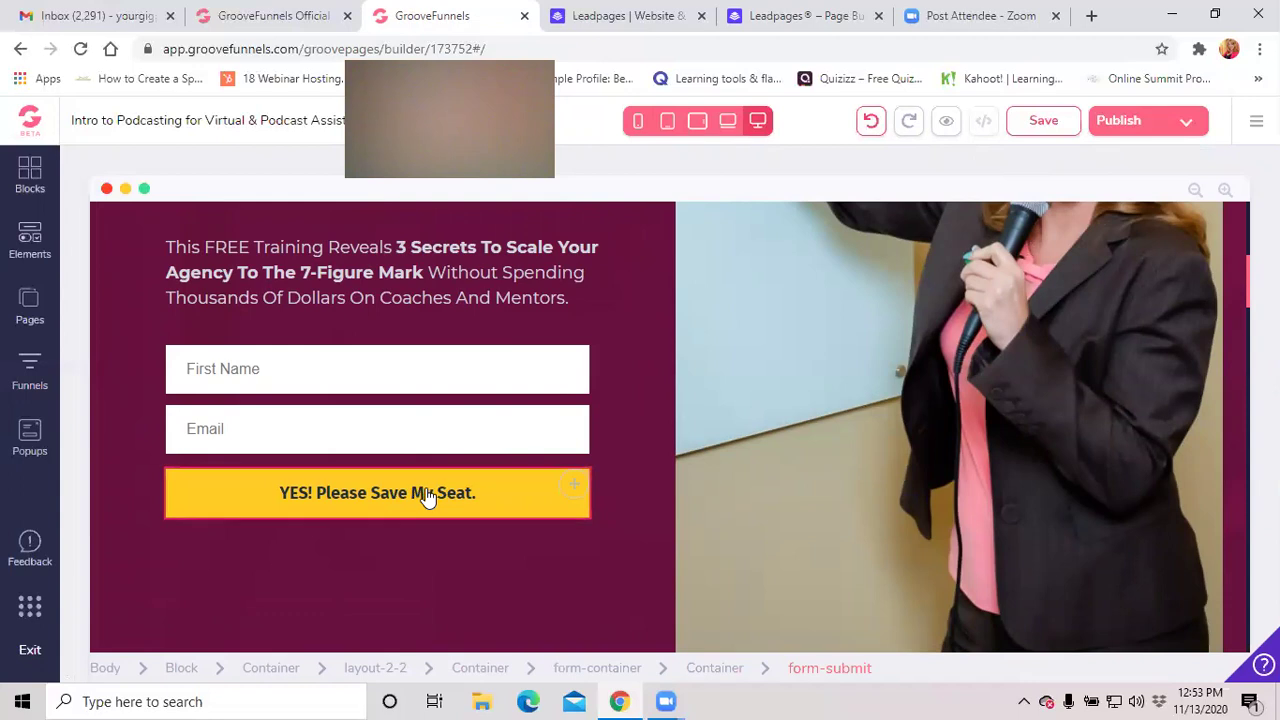
Inspect the design settings of the signup form's First Name field and "YES! Please Save My Seat." button.
click(427, 497)
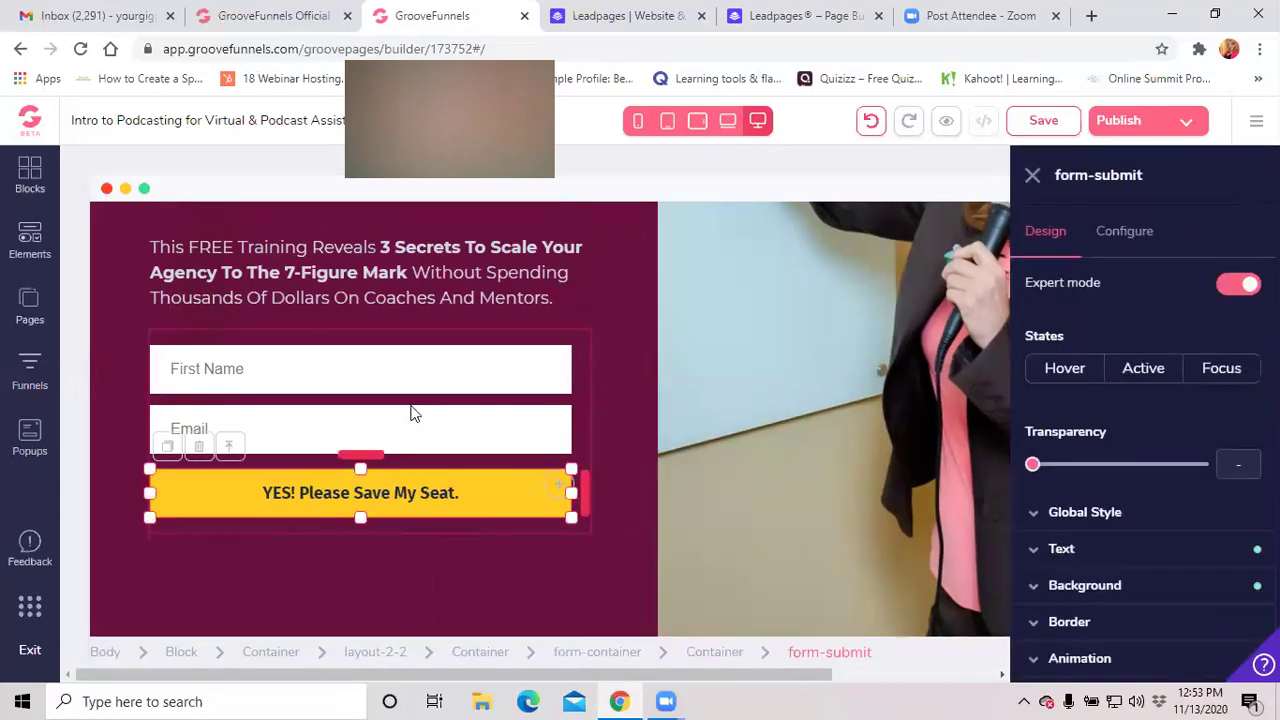
click(397, 362)
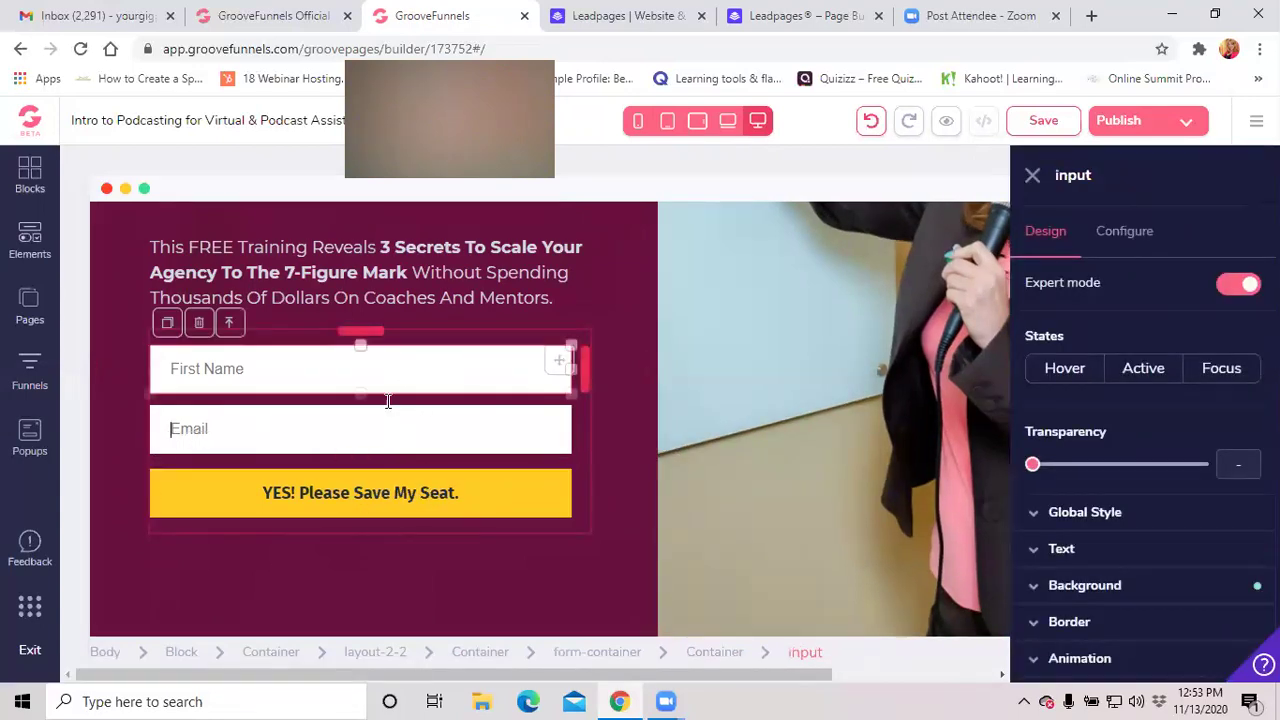
click(406, 492)
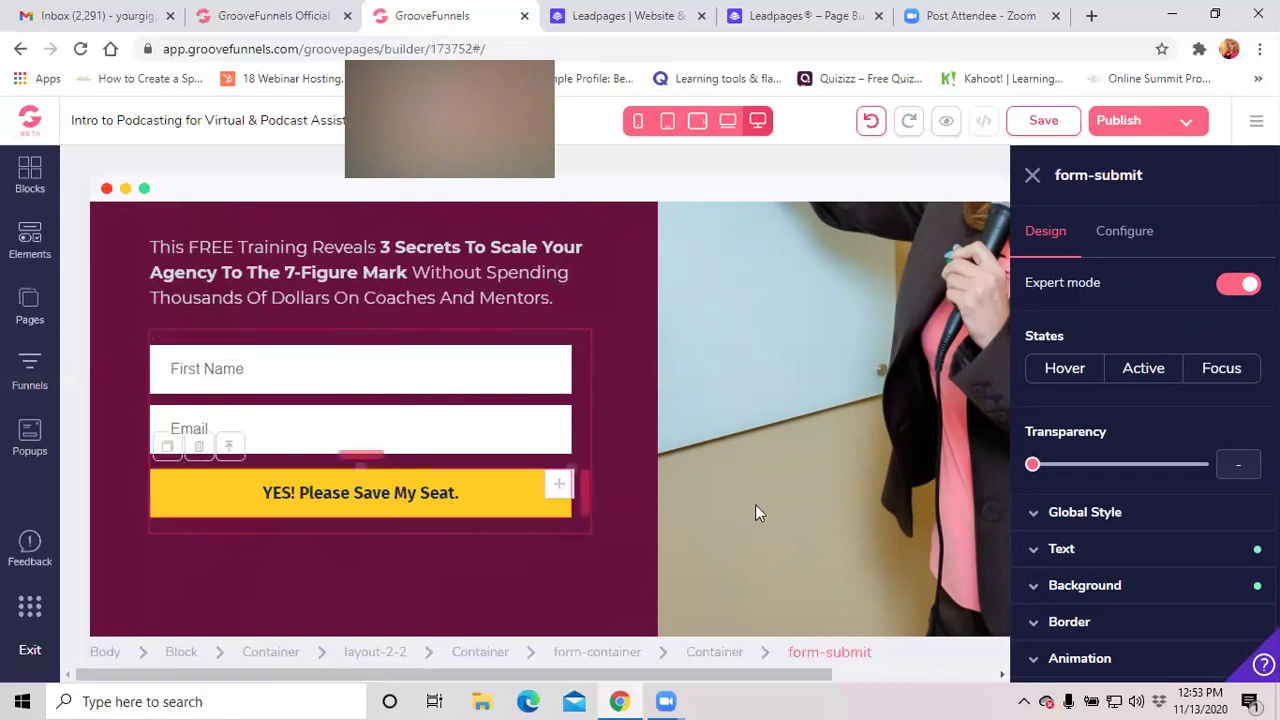
scroll(415, 440, down, 2)
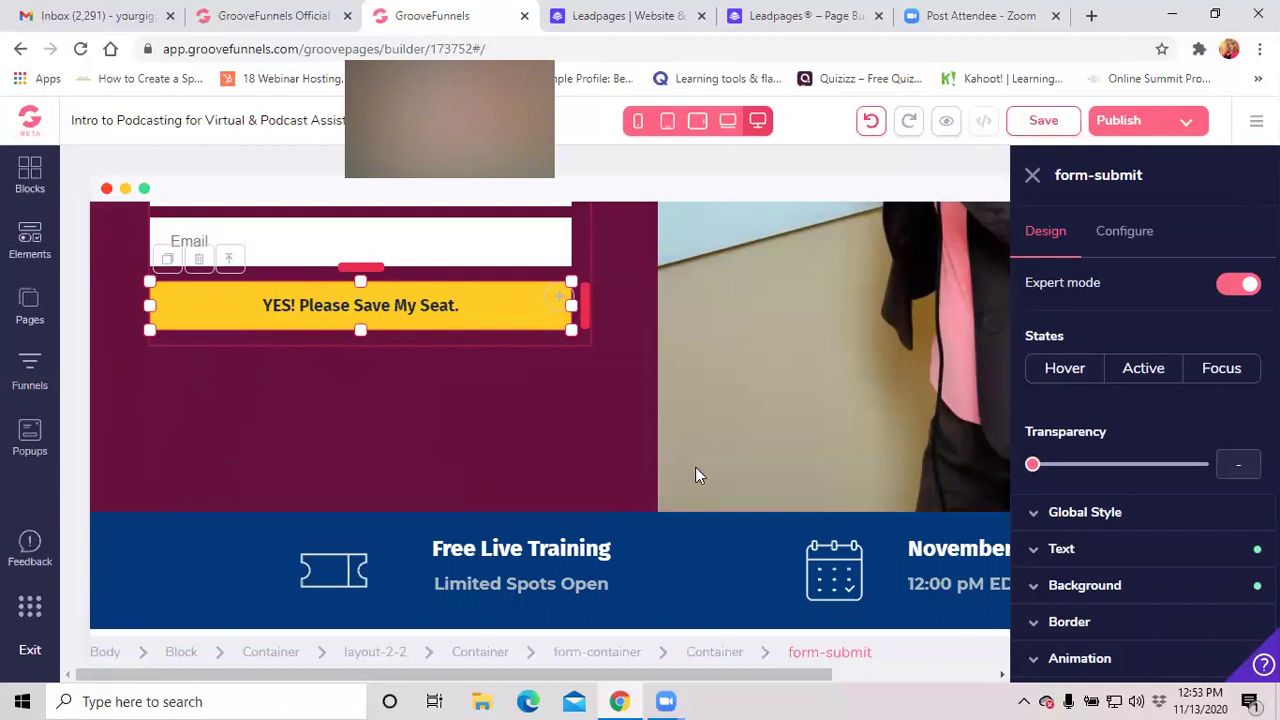
Close the submit button's settings and review the page from the signup form through the host bio, training topics and testimonials to the closing call to action.
scroll(450, 440, up, 3)
scroll(485, 455, down, 2)
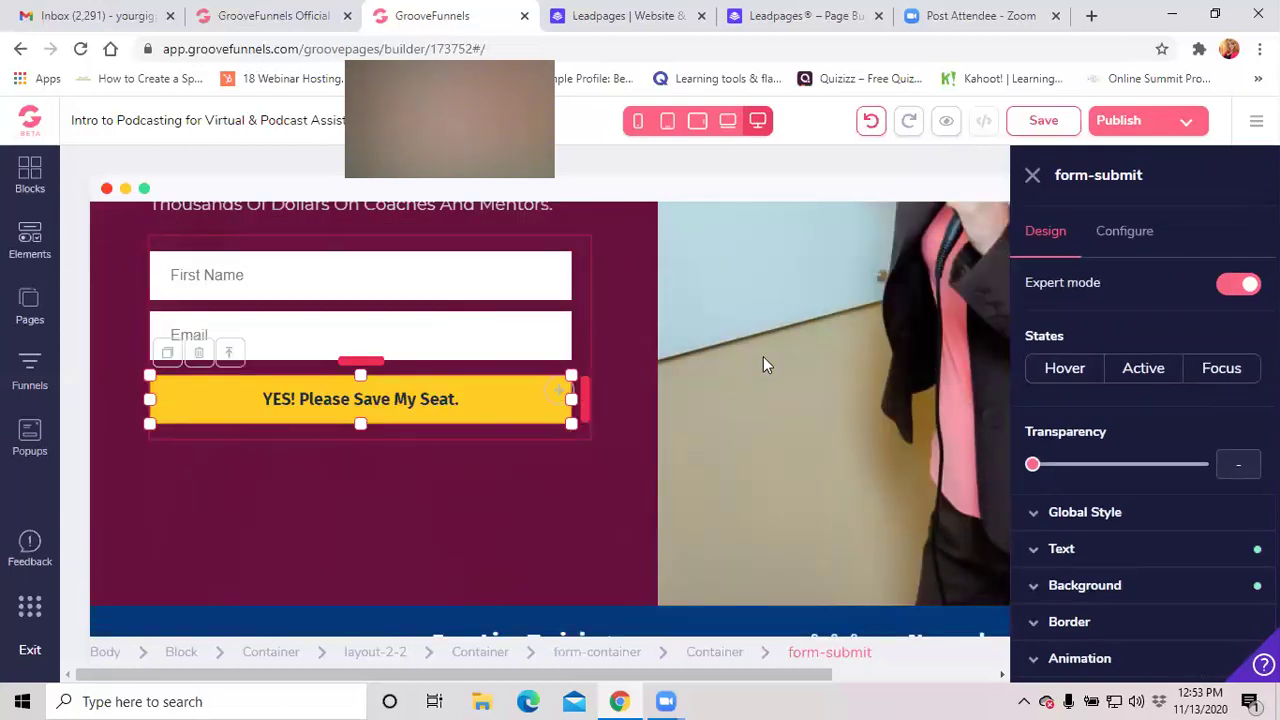
scroll(746, 398, down, 10)
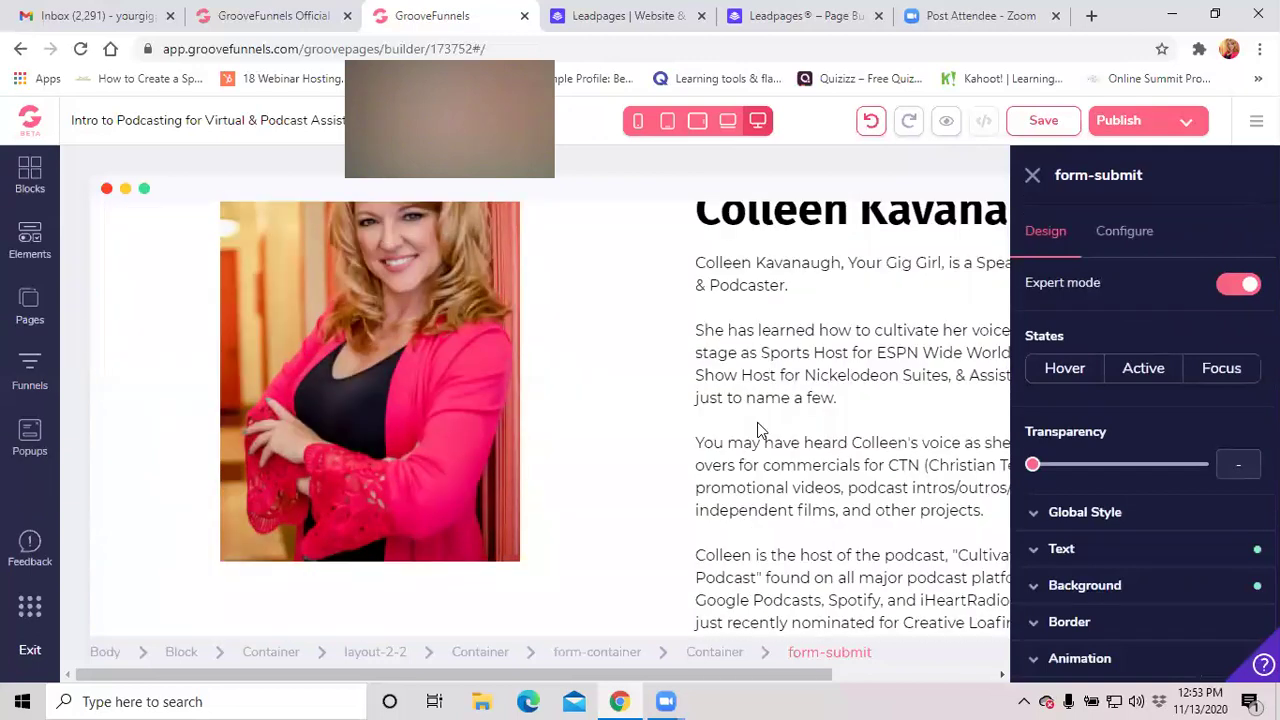
click(1033, 177)
scroll(740, 420, down, 6)
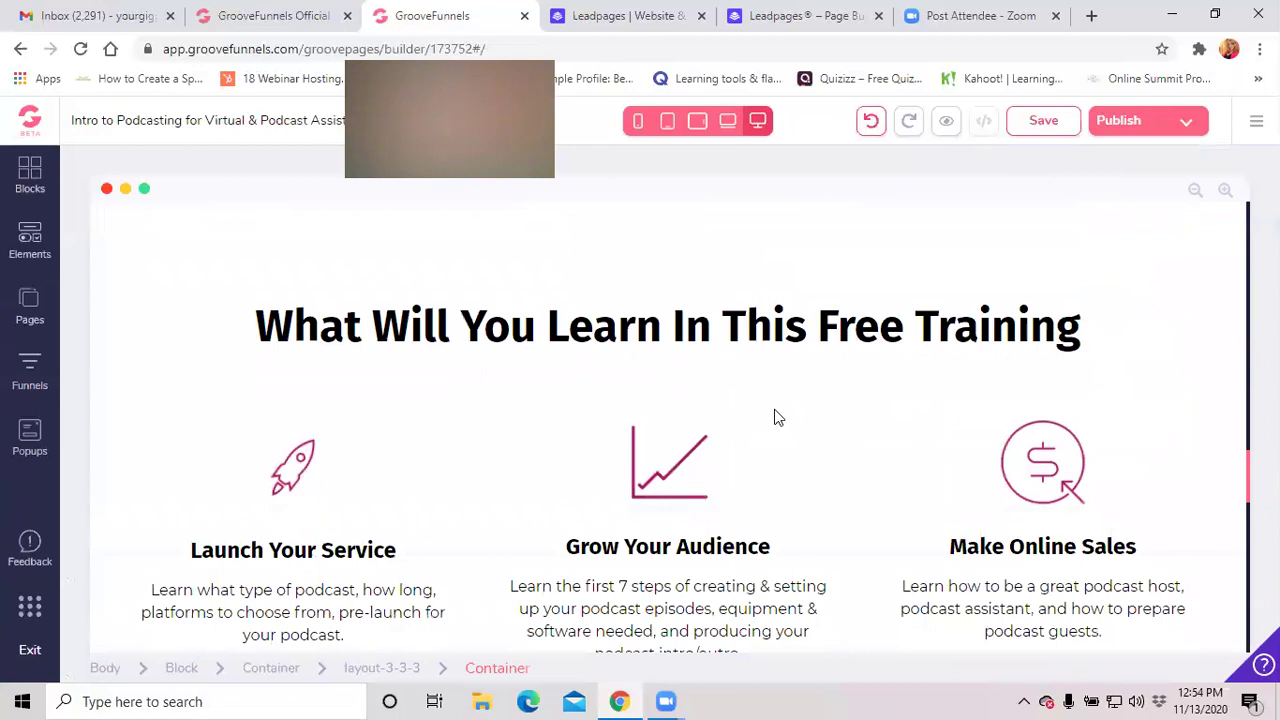
scroll(877, 434, down, 5)
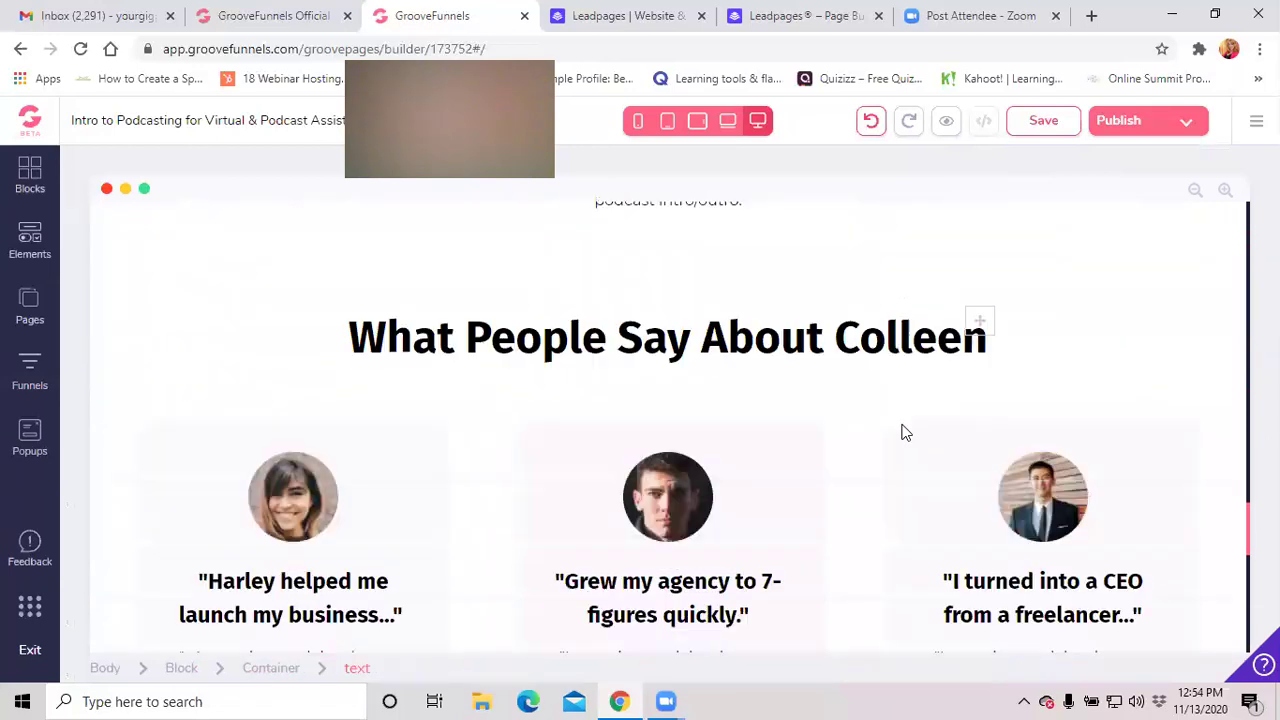
scroll(903, 432, down, 6)
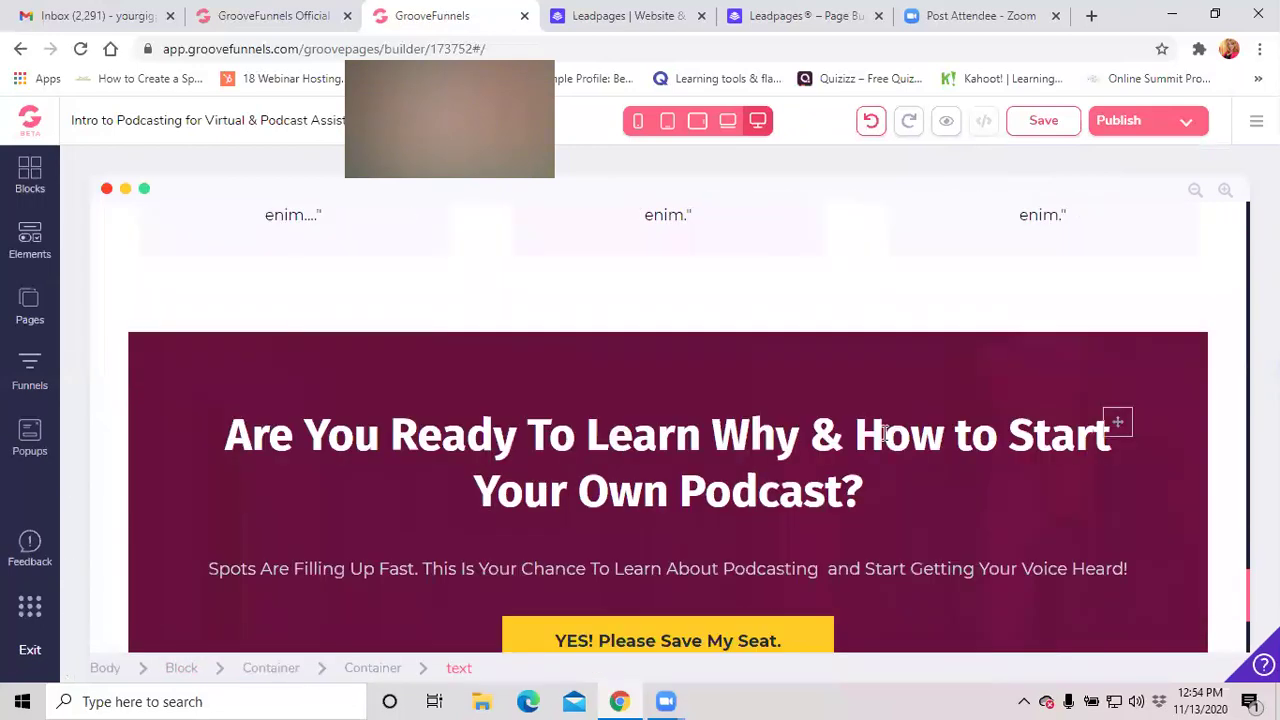
scroll(883, 431, down, 3)
scroll(770, 458, up, 1)
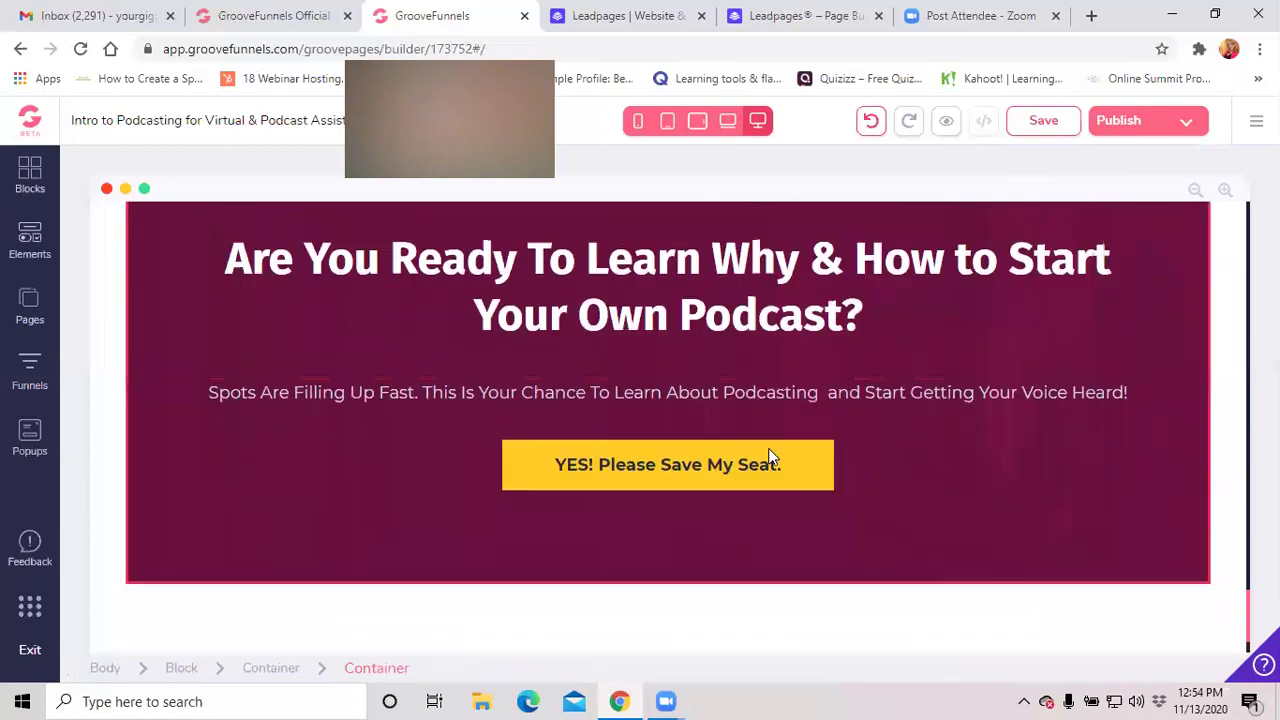
scroll(770, 458, up, 2)
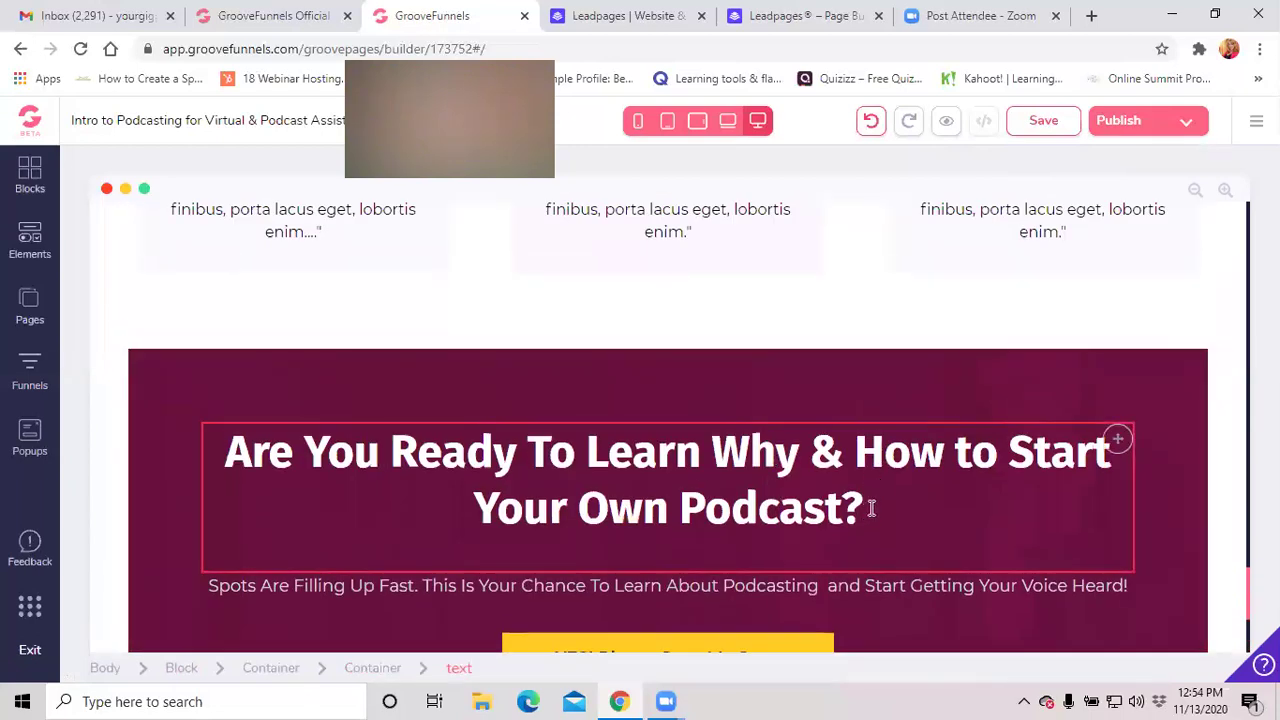
scroll(842, 508, up, 7)
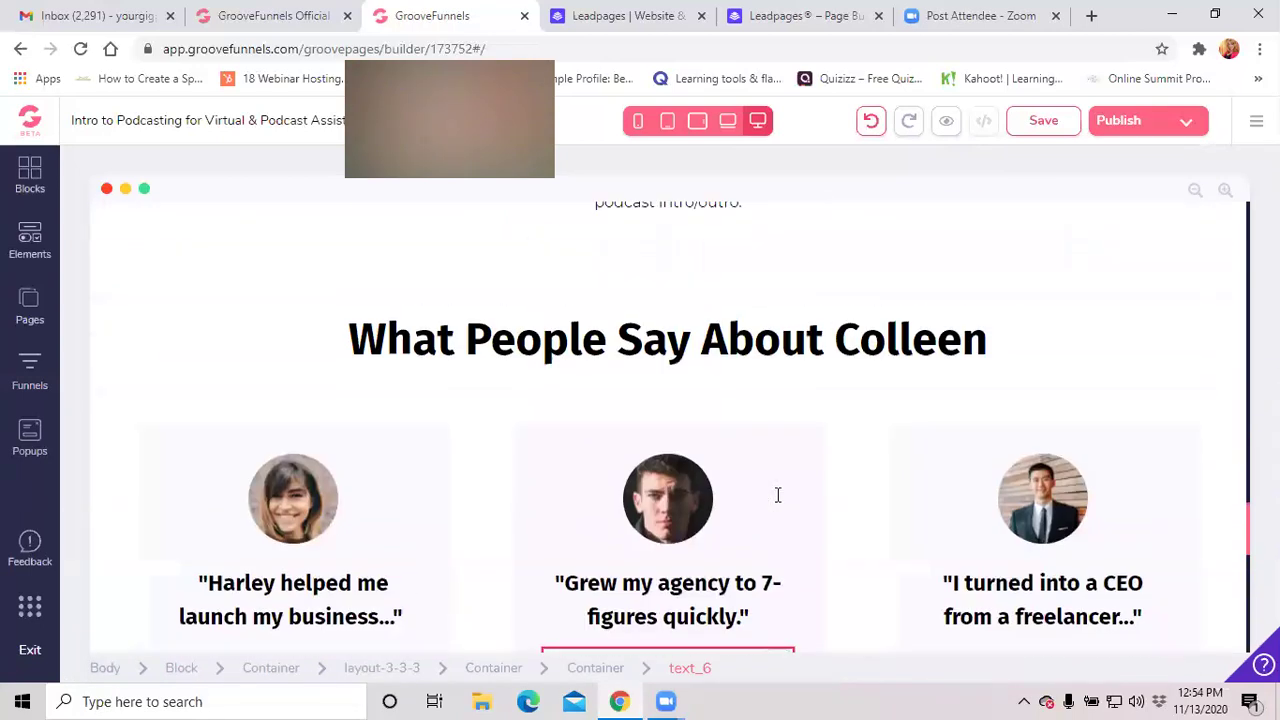
scroll(770, 490, up, 15)
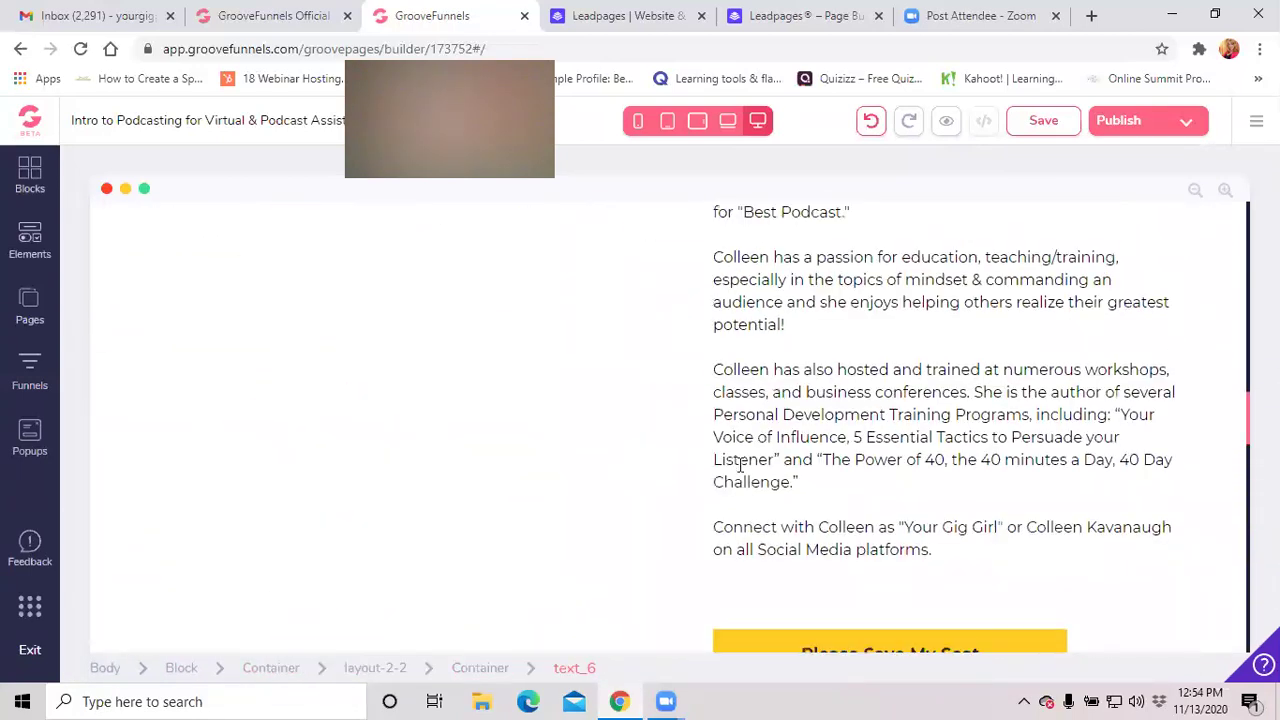
scroll(740, 470, up, 15)
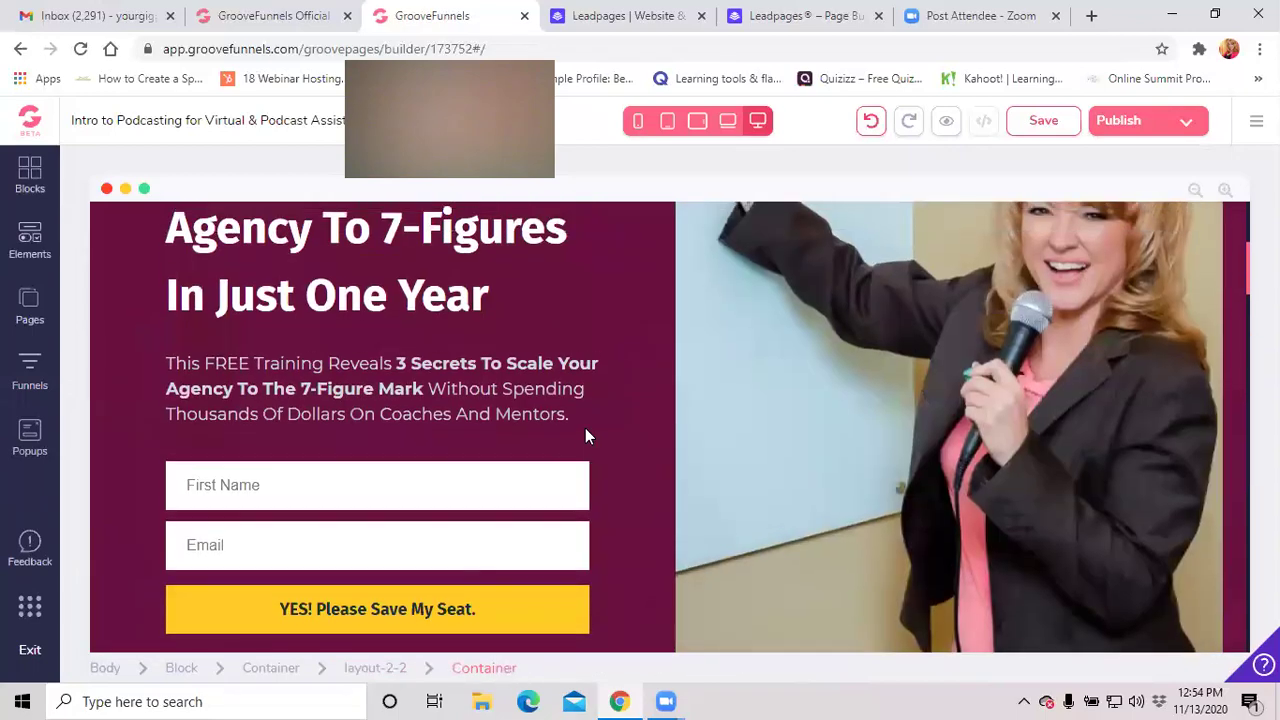
Review the host bio, the three training topics, the testimonials, and the closing call to action with its footer in the desktop layout.
scroll(575, 429, down, 15)
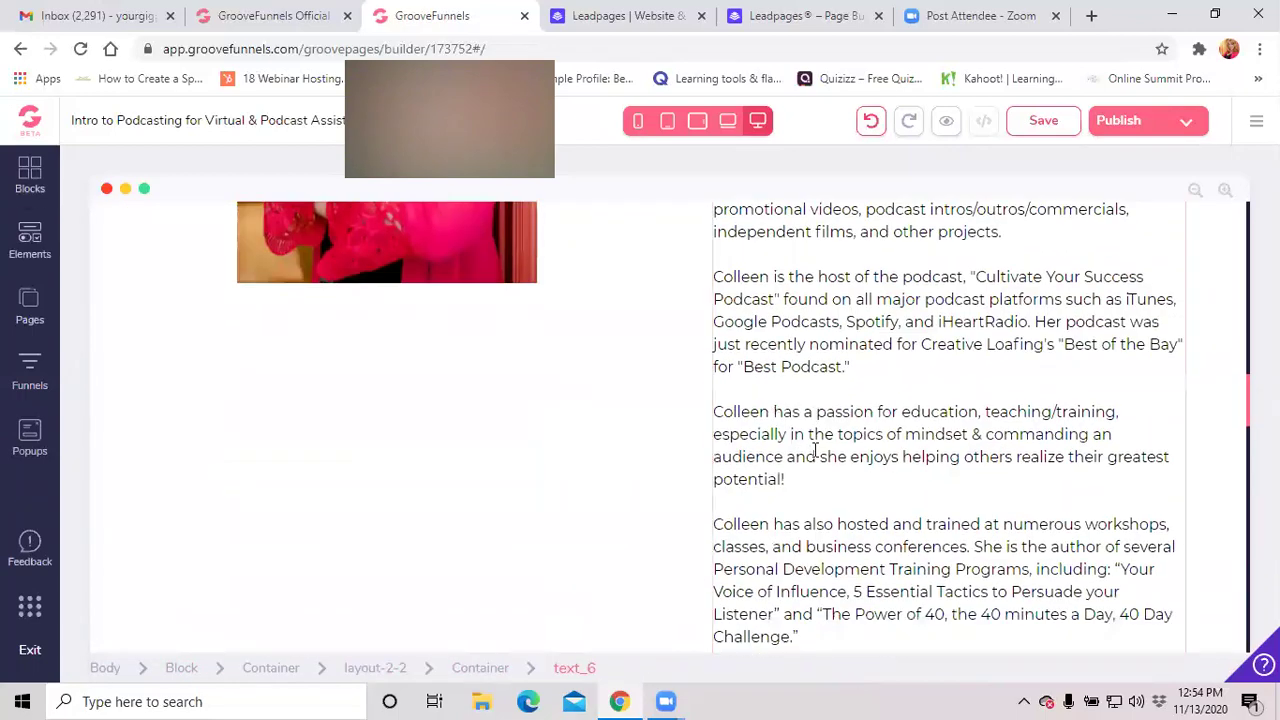
scroll(815, 450, down, 10)
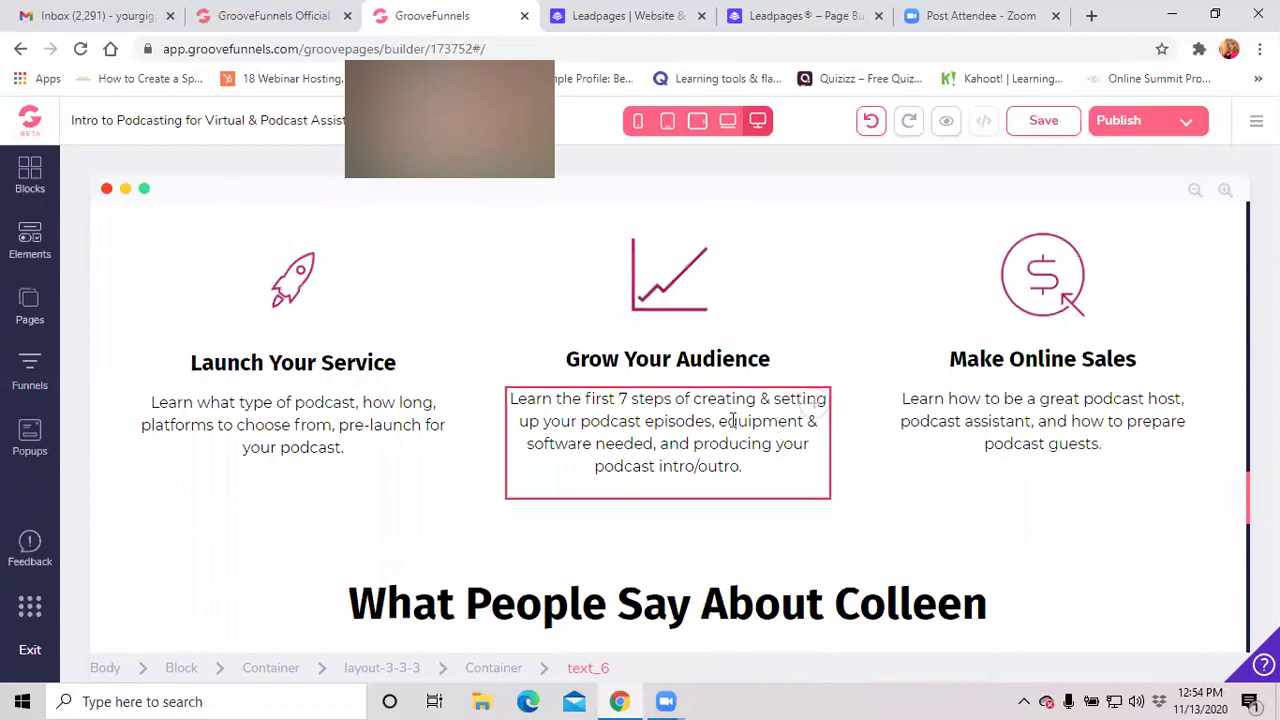
scroll(733, 421, down, 3)
scroll(581, 407, up, 5)
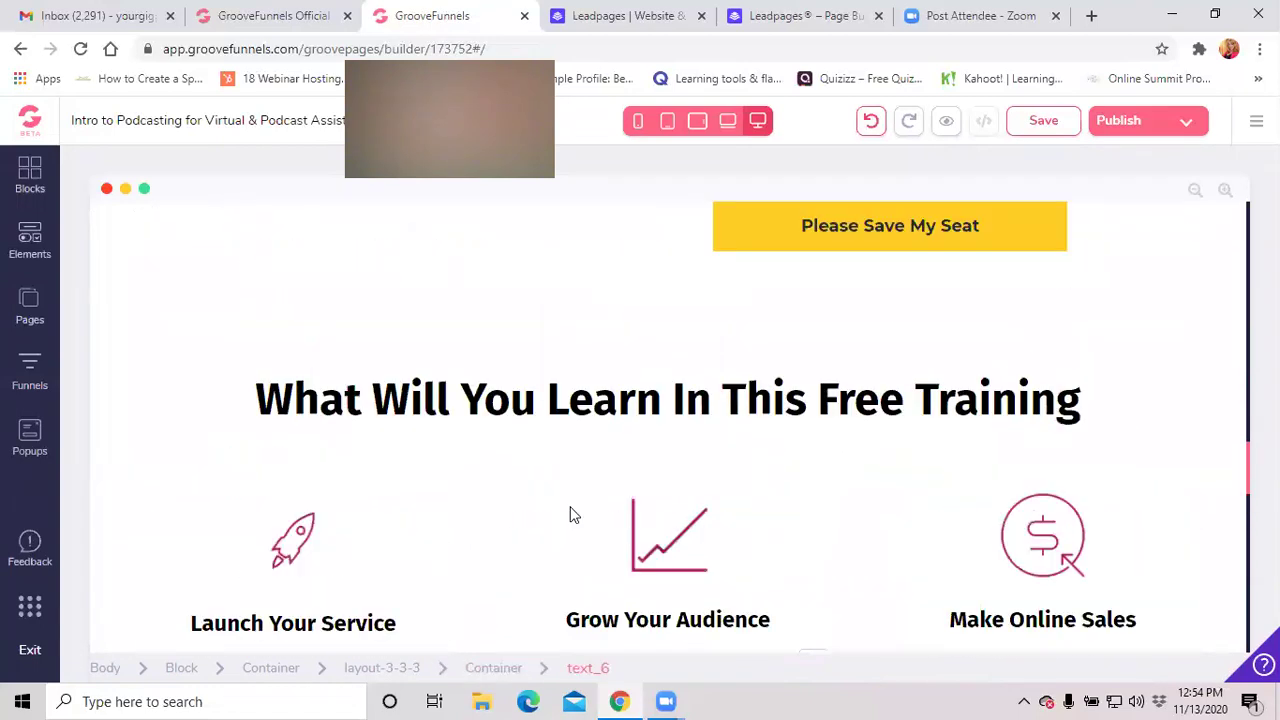
scroll(590, 492, down, 2)
scroll(586, 486, up, 2)
scroll(700, 485, down, 1)
scroll(729, 483, down, 3)
scroll(849, 529, up, 3)
scroll(847, 525, down, 3)
scroll(840, 530, down, 10)
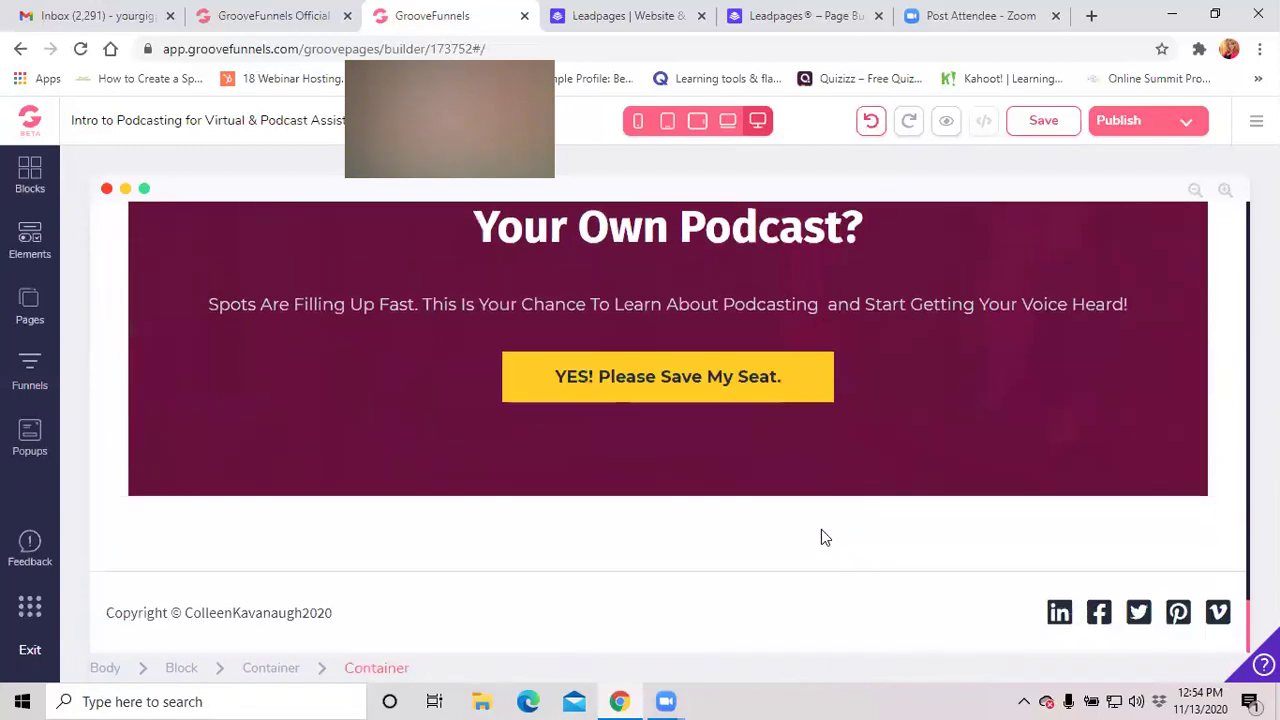
scroll(823, 534, up, 3)
scroll(817, 537, down, 3)
scroll(760, 532, up, 3)
scroll(705, 528, up, 10)
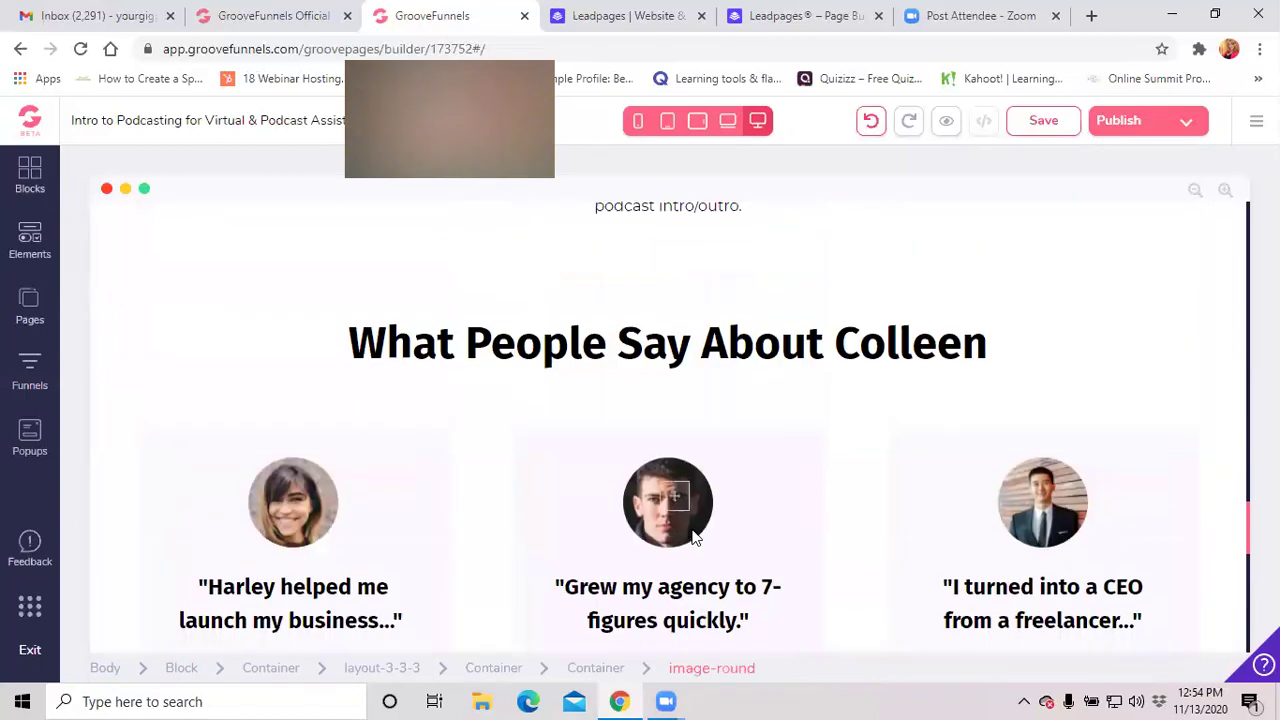
scroll(790, 515, up, 10)
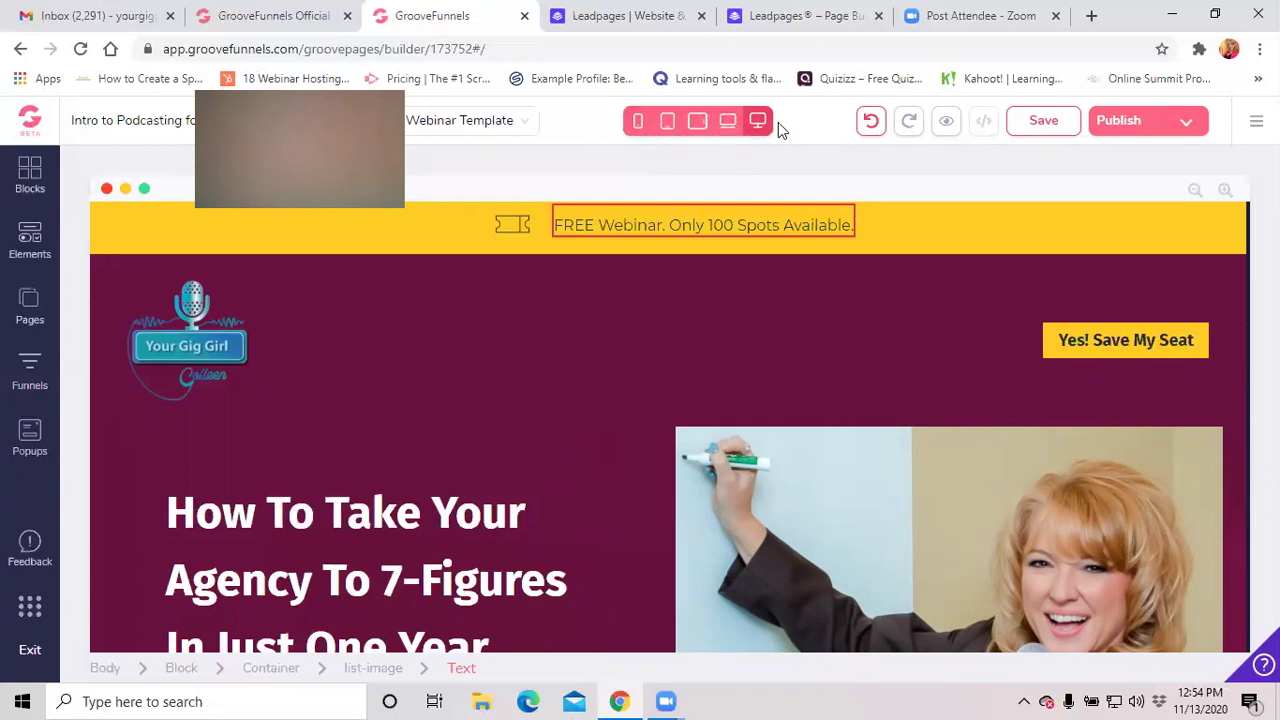
Show the page in the phone layout and check every section from the hero headline down to the footer.
click(638, 121)
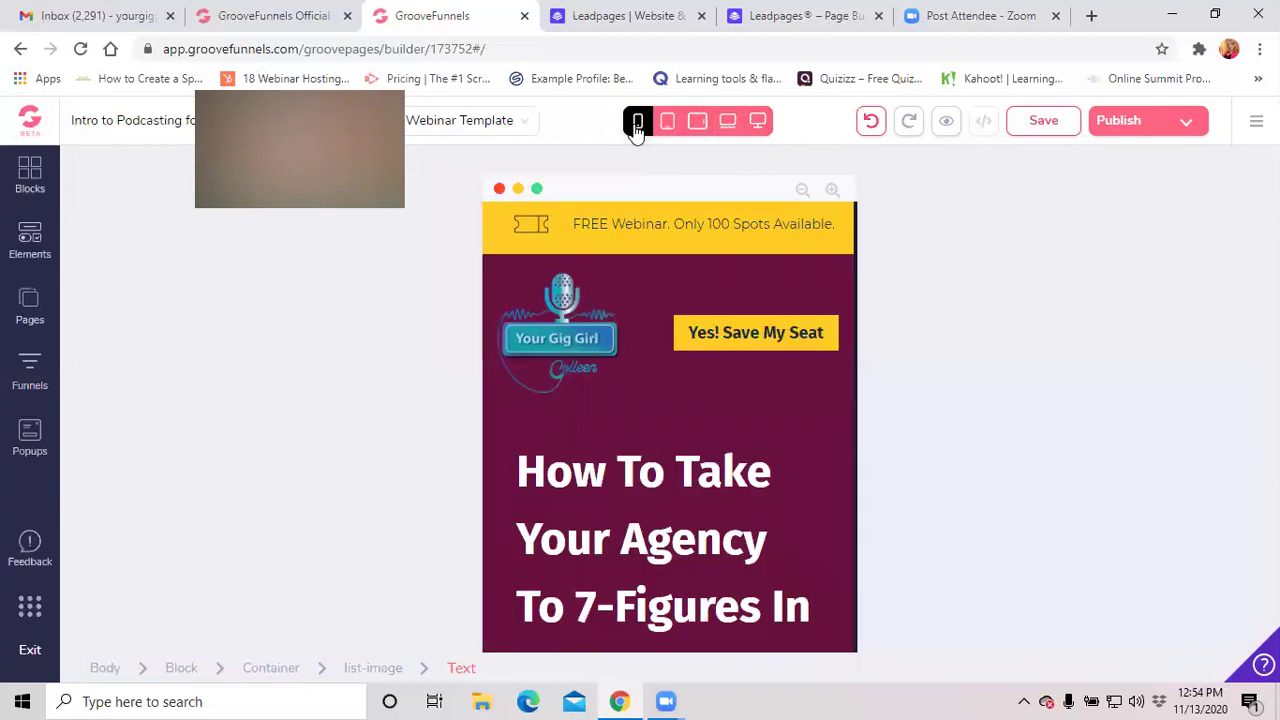
scroll(716, 431, down, 10)
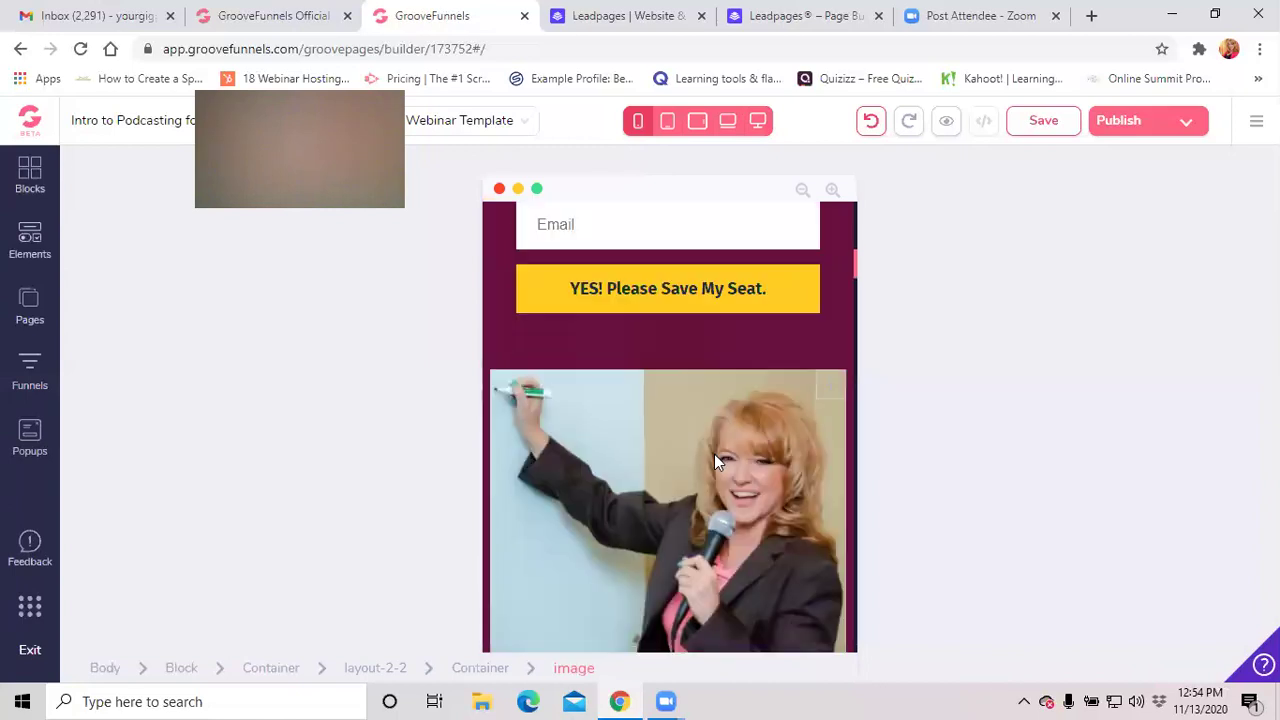
scroll(714, 459, down, 15)
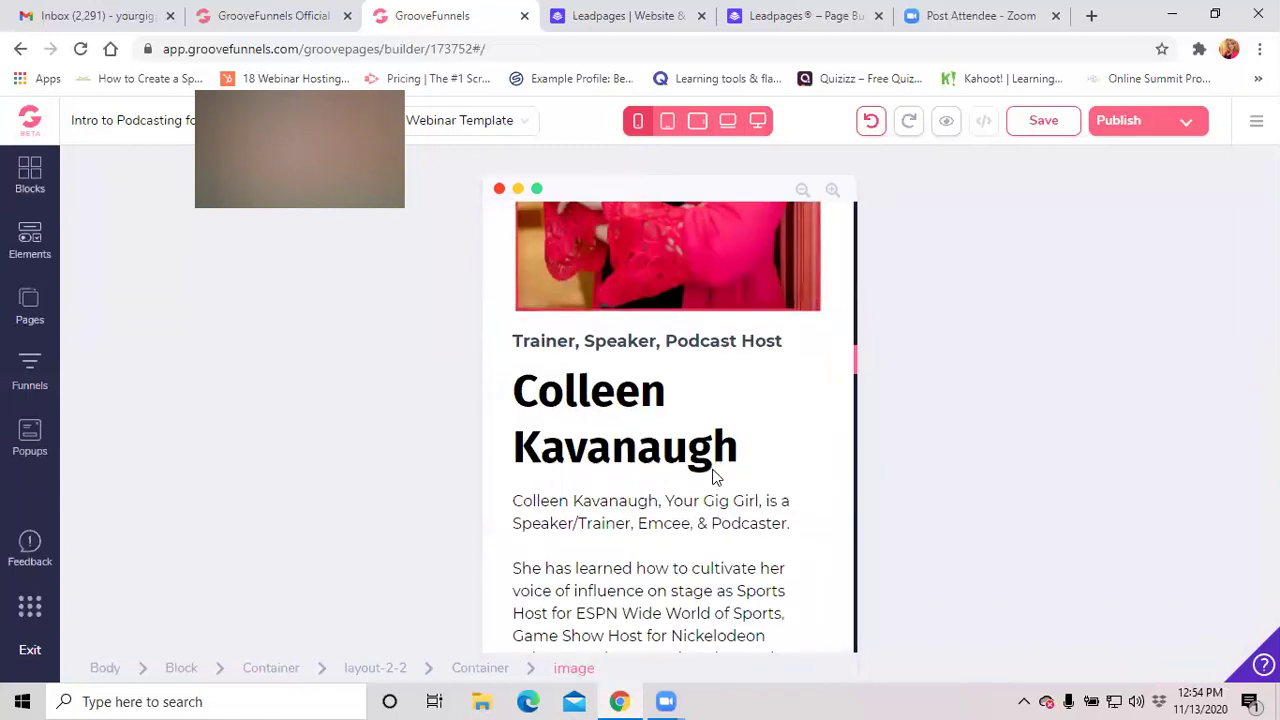
scroll(714, 477, down, 15)
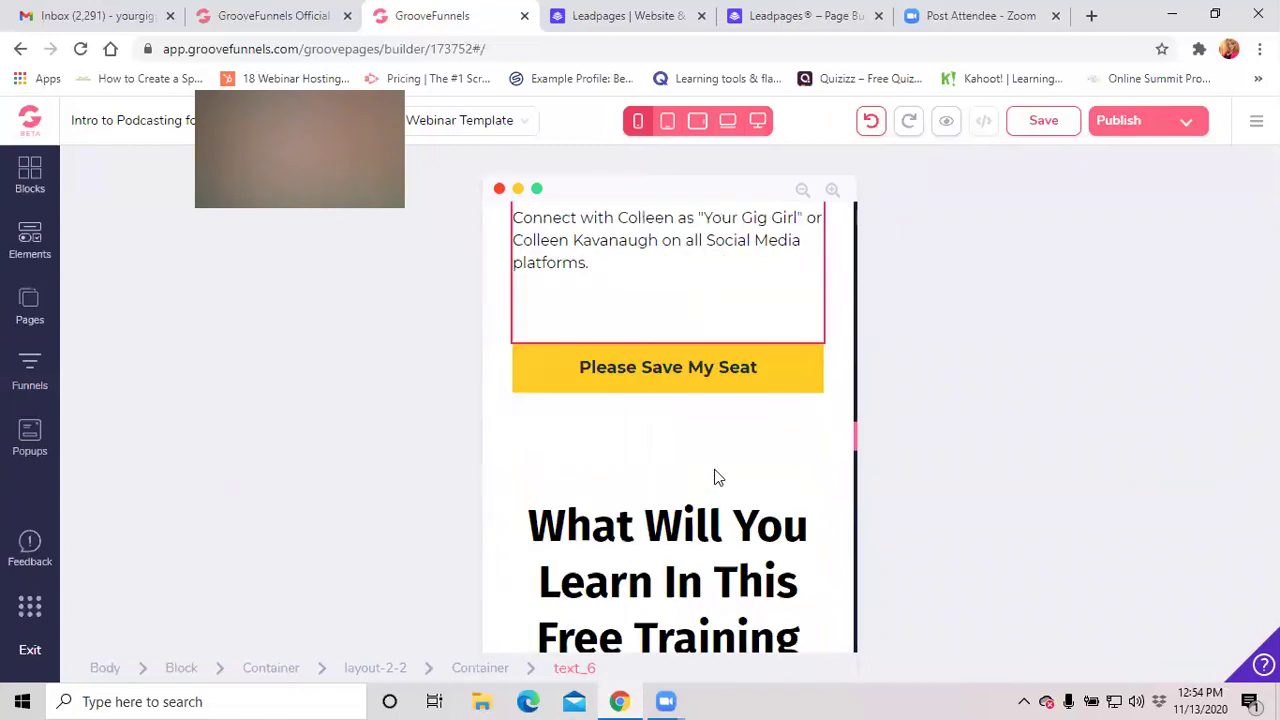
scroll(714, 470, down, 15)
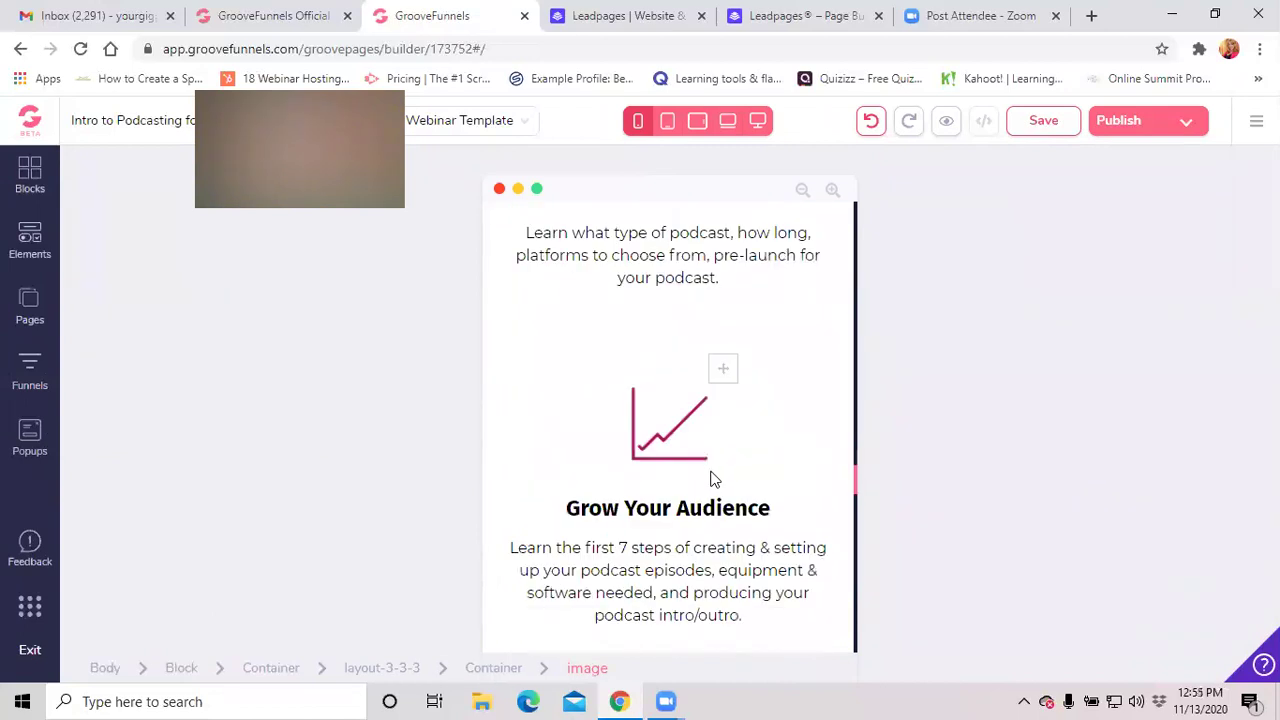
scroll(714, 480, down, 15)
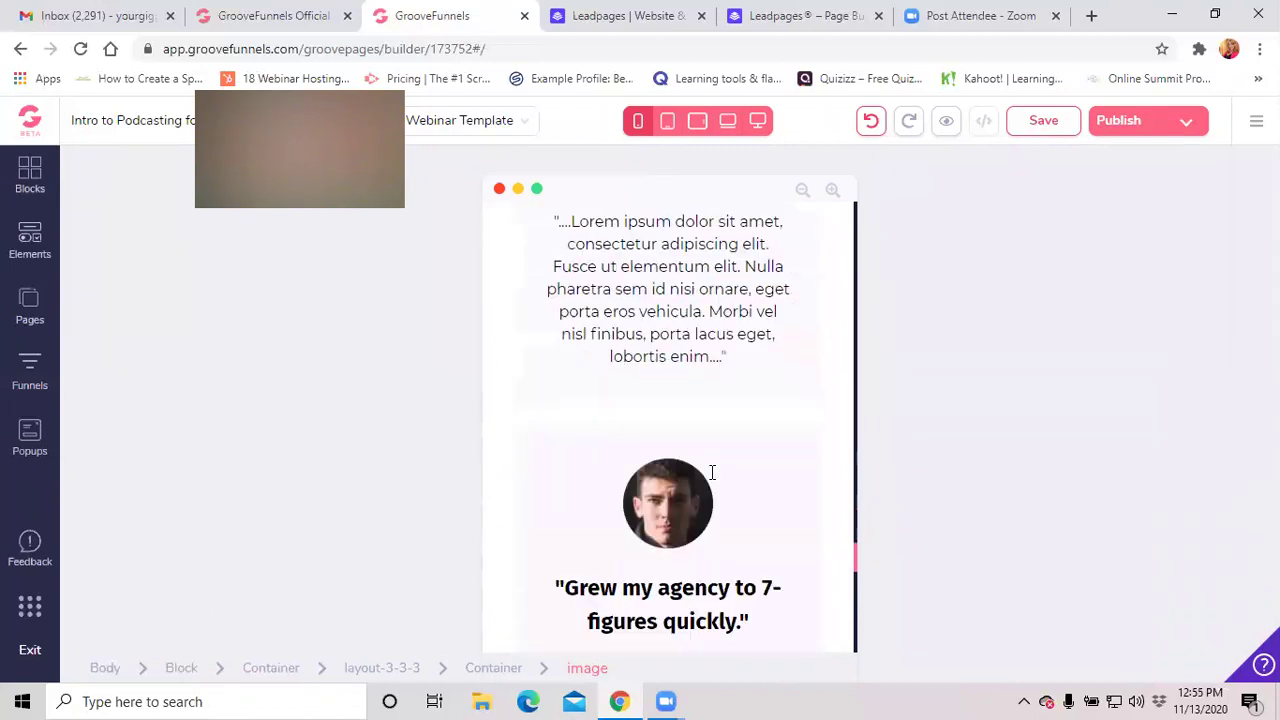
scroll(710, 487, down, 2)
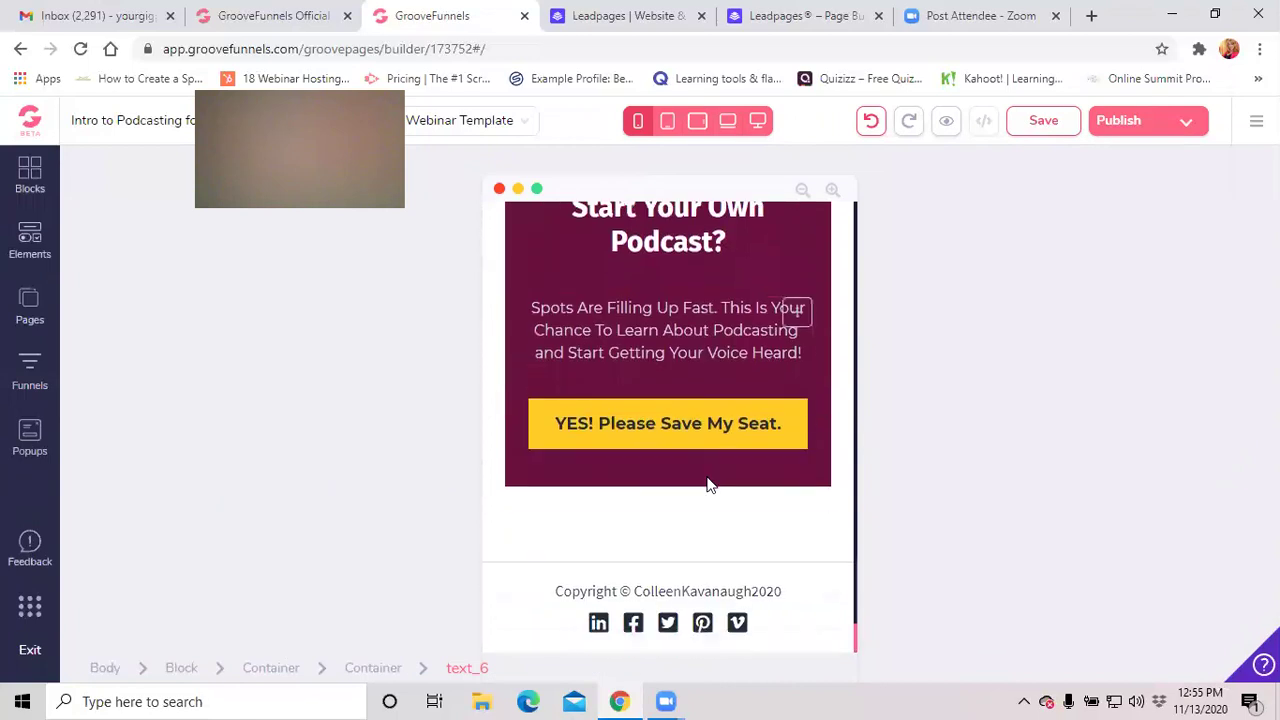
scroll(705, 460, up, 10)
scroll(703, 446, up, 15)
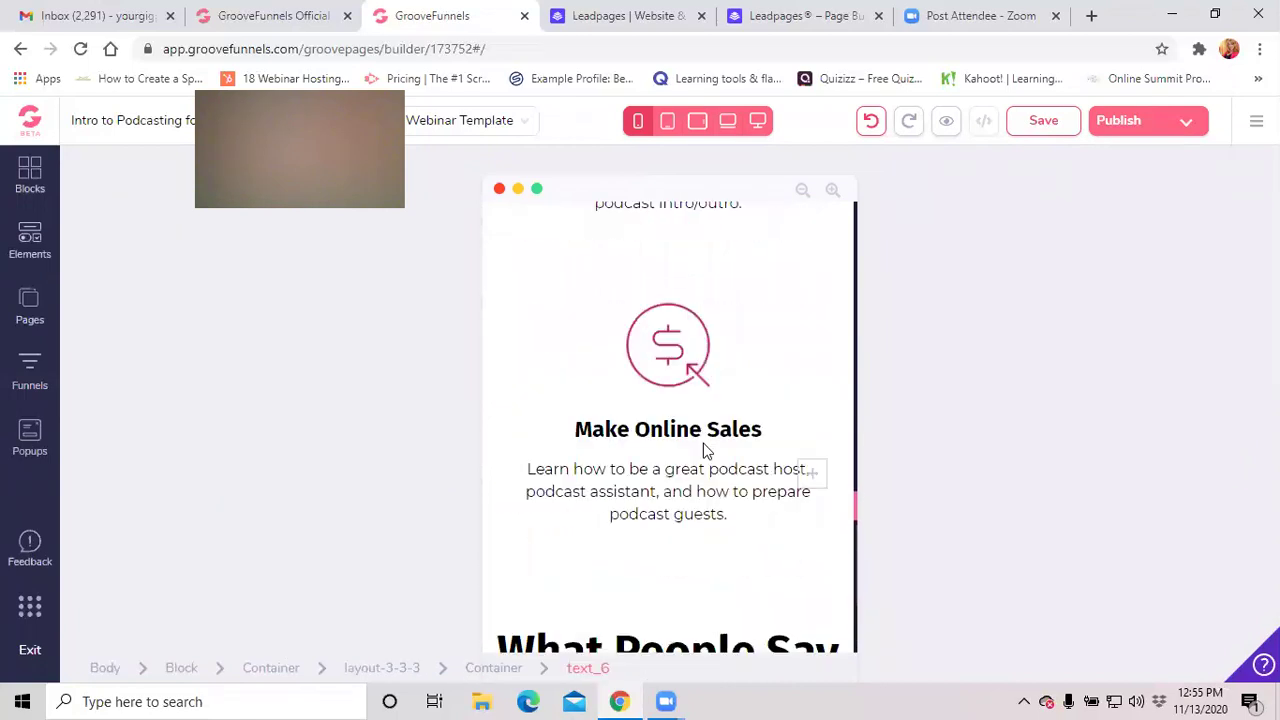
scroll(695, 426, up, 20)
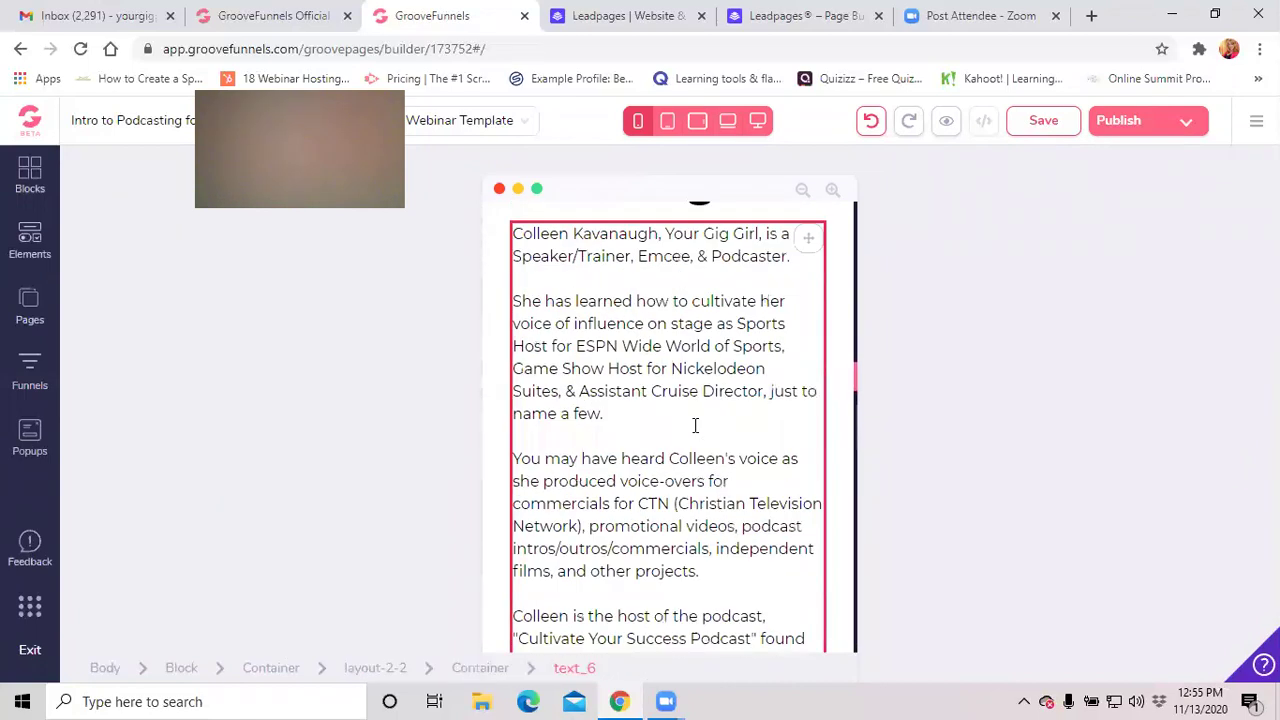
scroll(695, 426, up, 10)
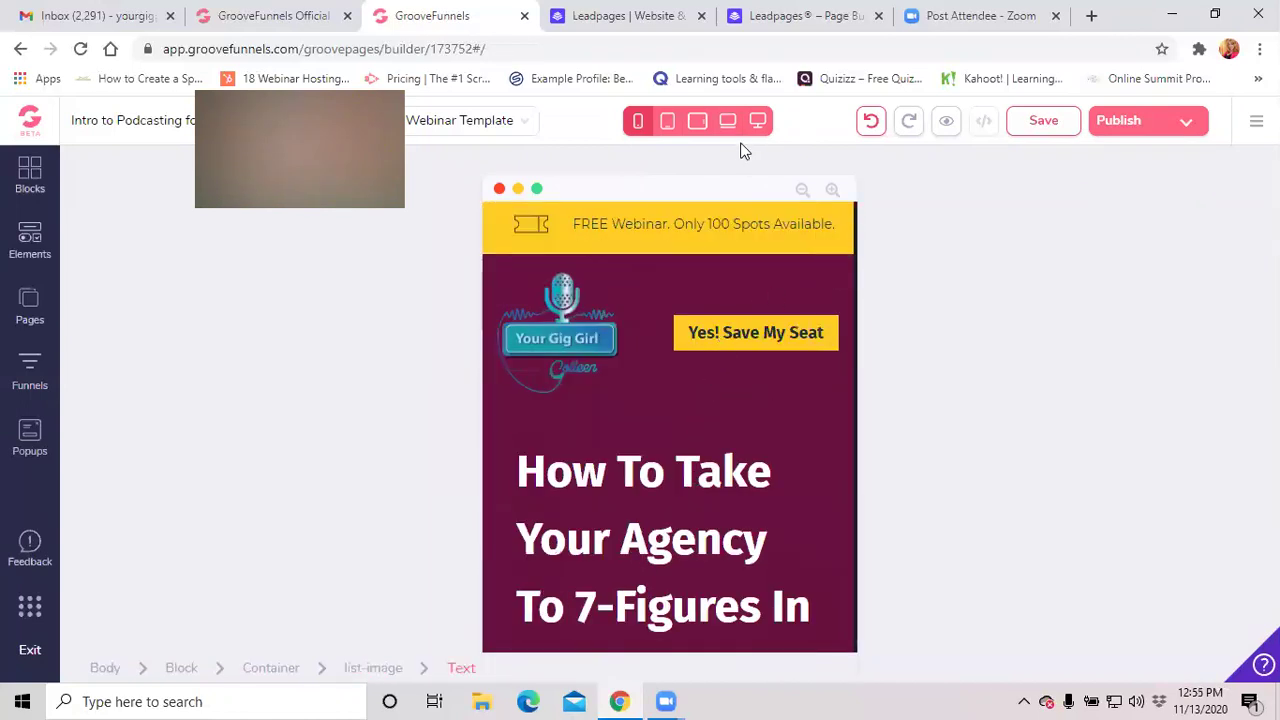
Compare the header and hero section across the desktop, tablet and phone layouts, ending on desktop.
click(757, 121)
click(637, 120)
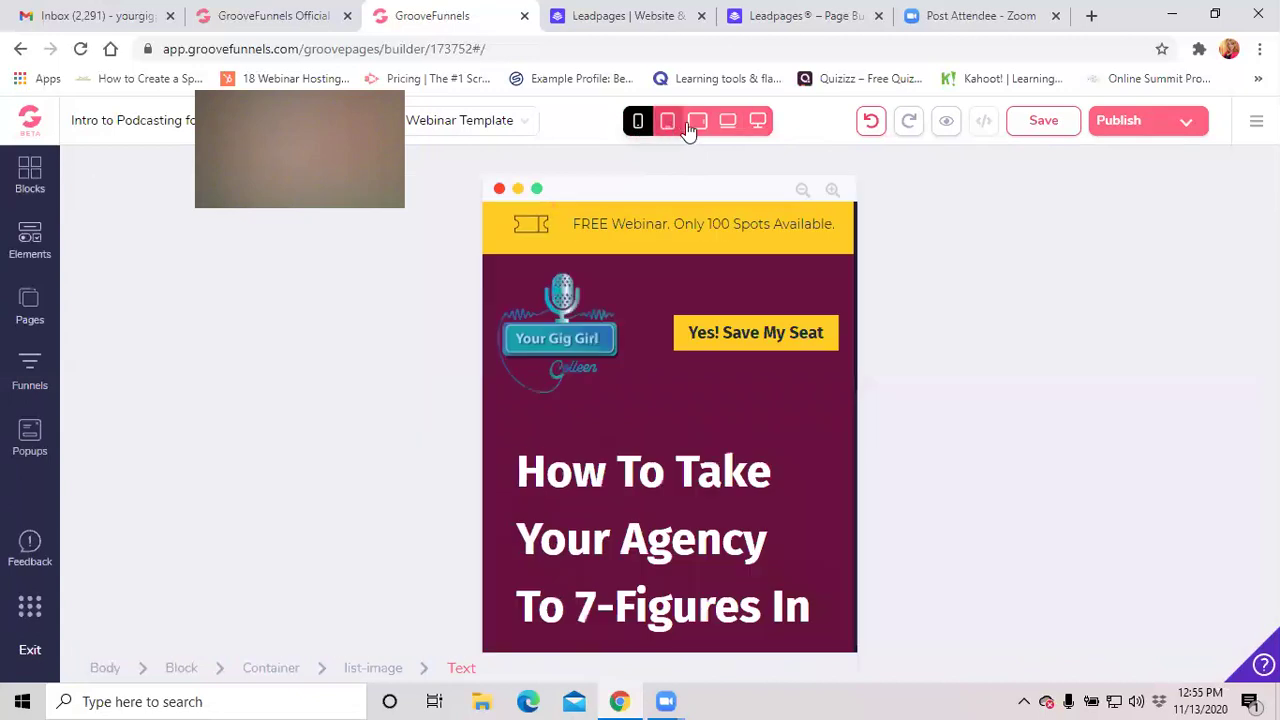
click(757, 121)
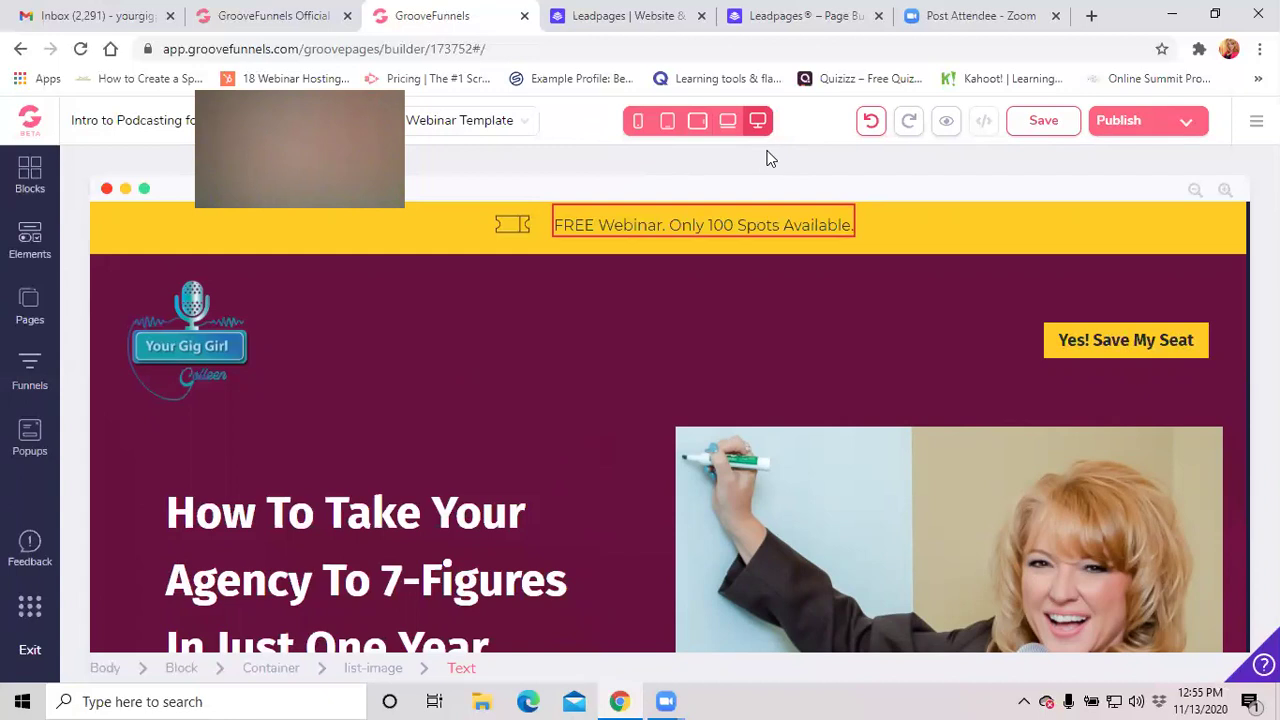
click(667, 122)
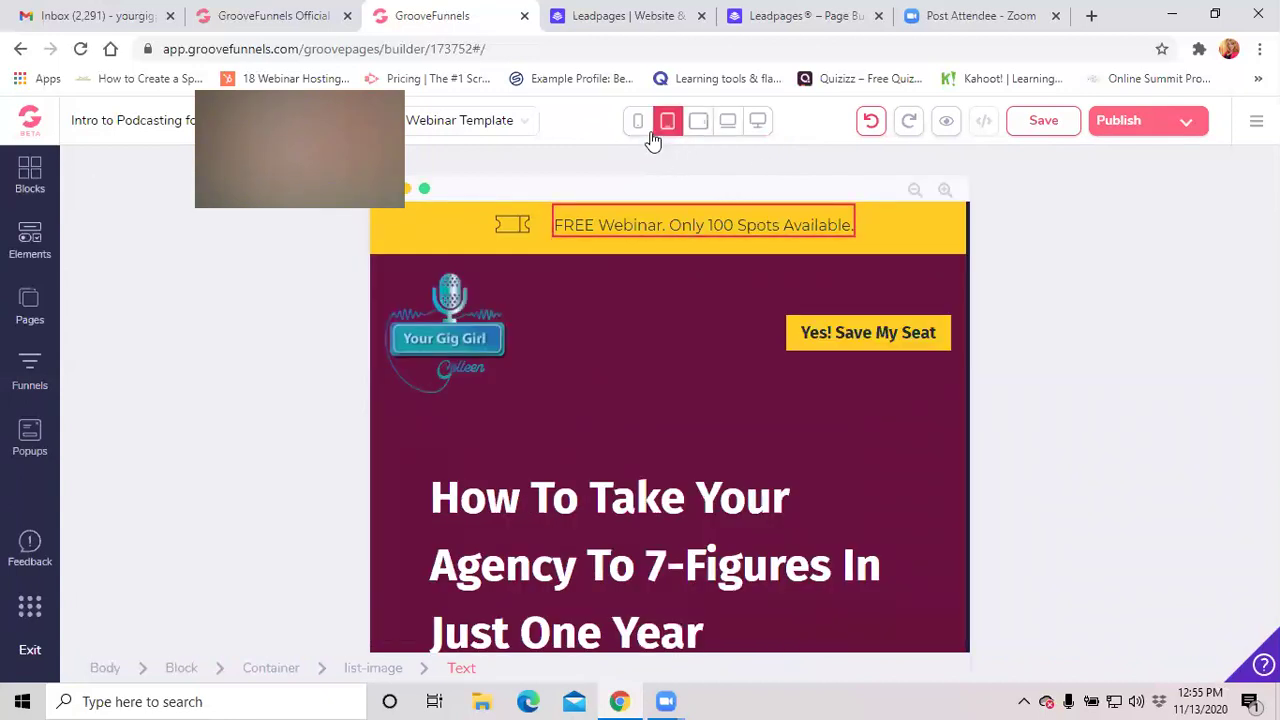
click(636, 122)
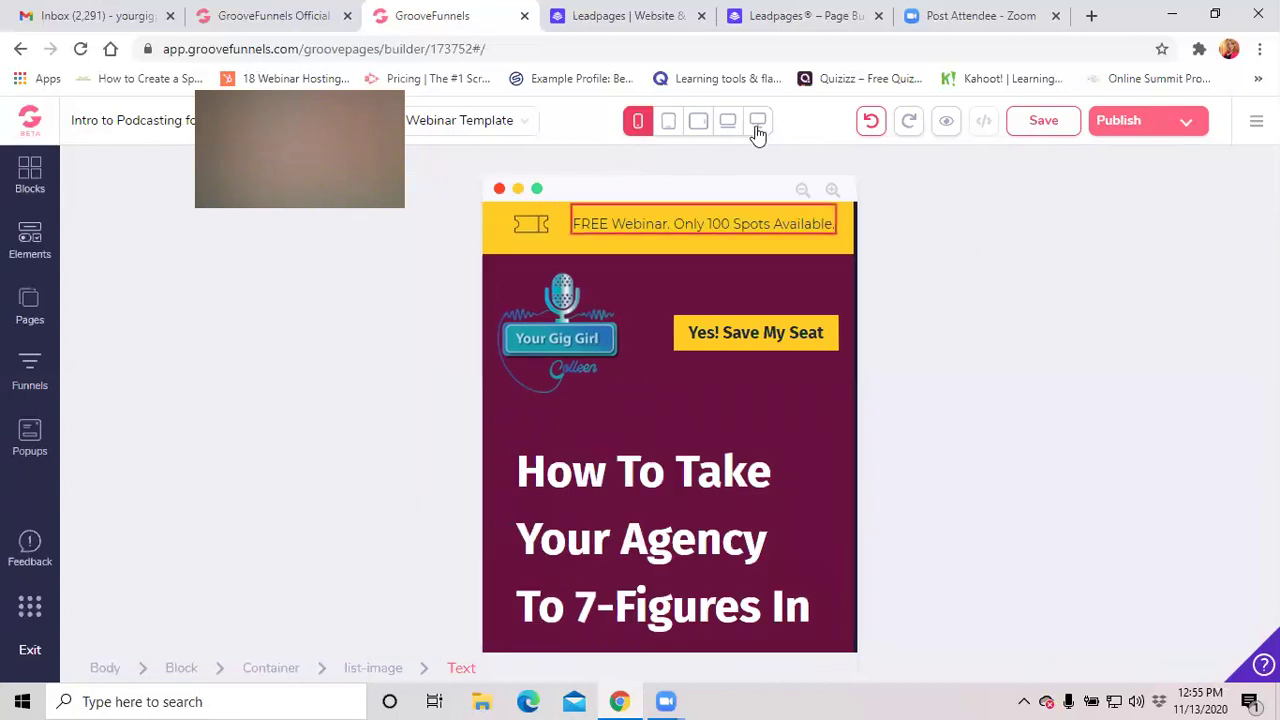
click(757, 121)
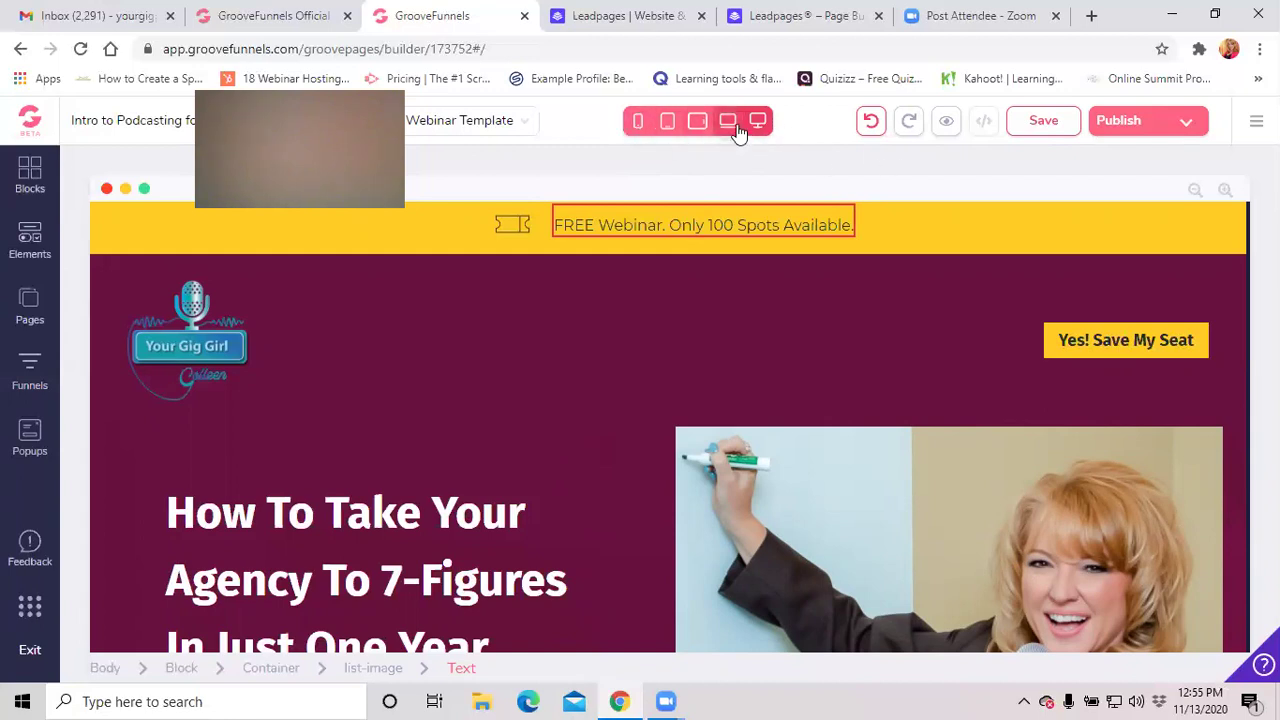
Try to preview the landing page in a new browser tab, and return to the page builder.
click(946, 124)
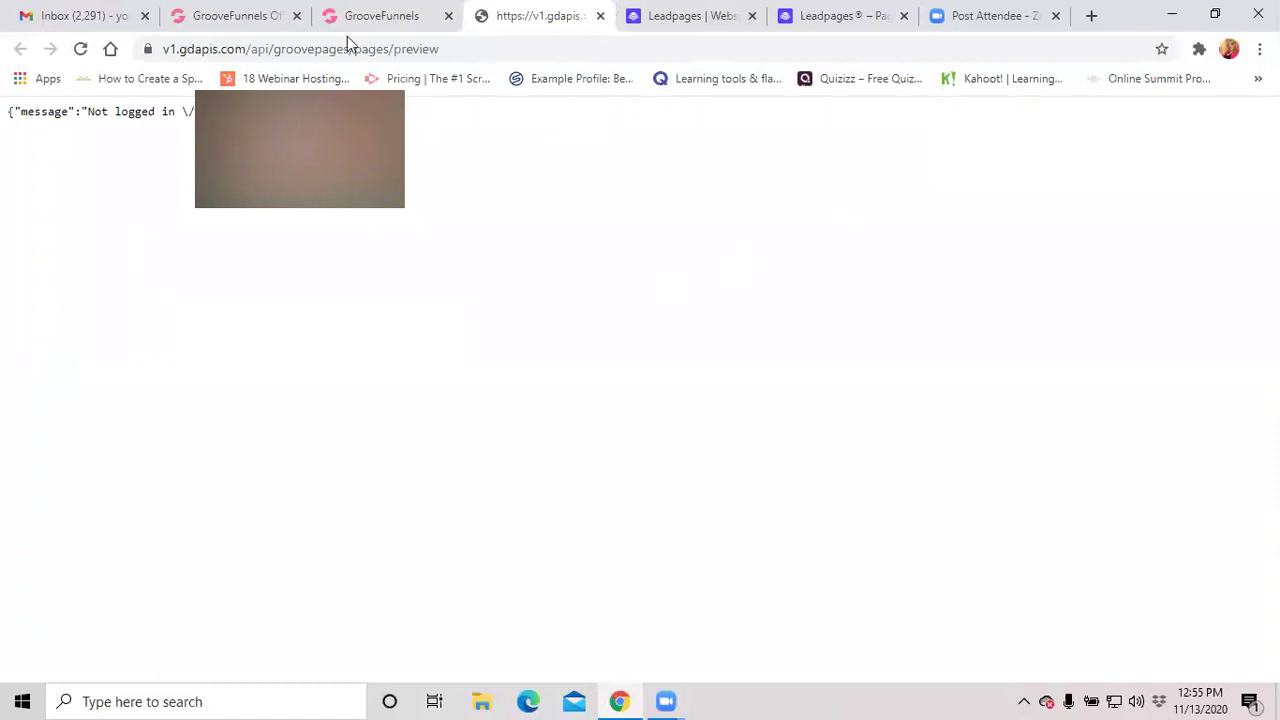
click(380, 22)
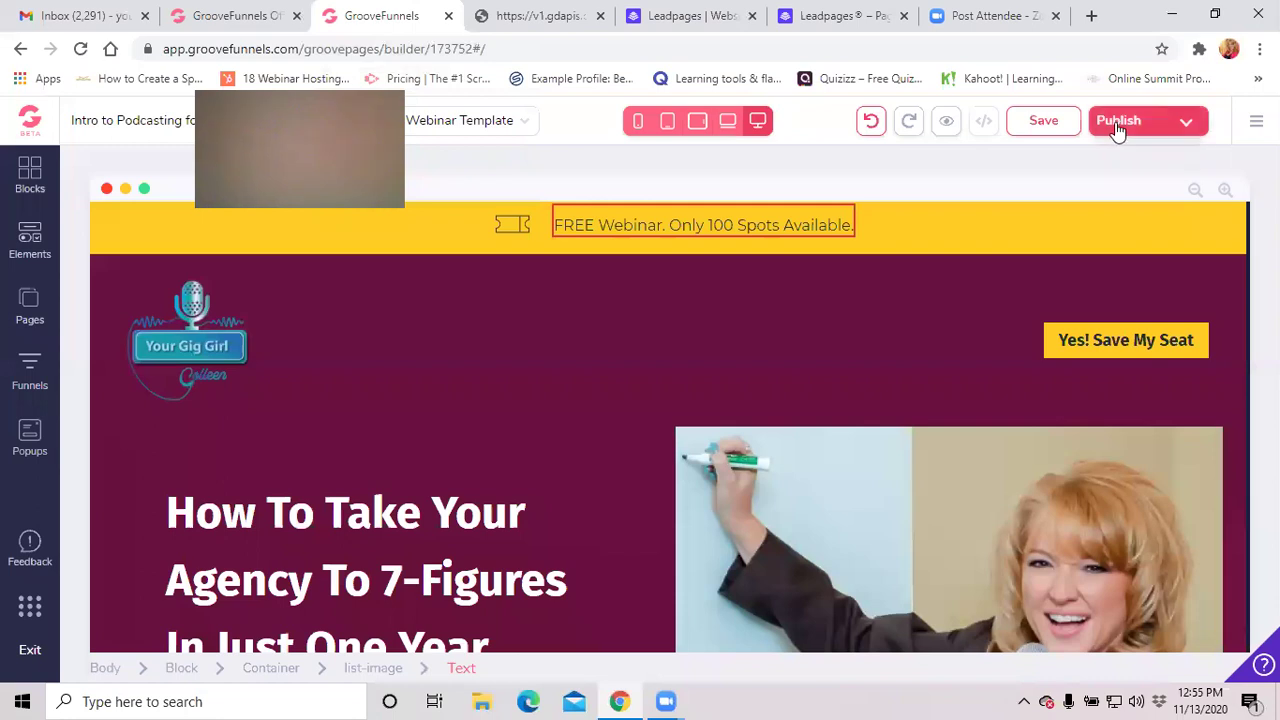
click(987, 122)
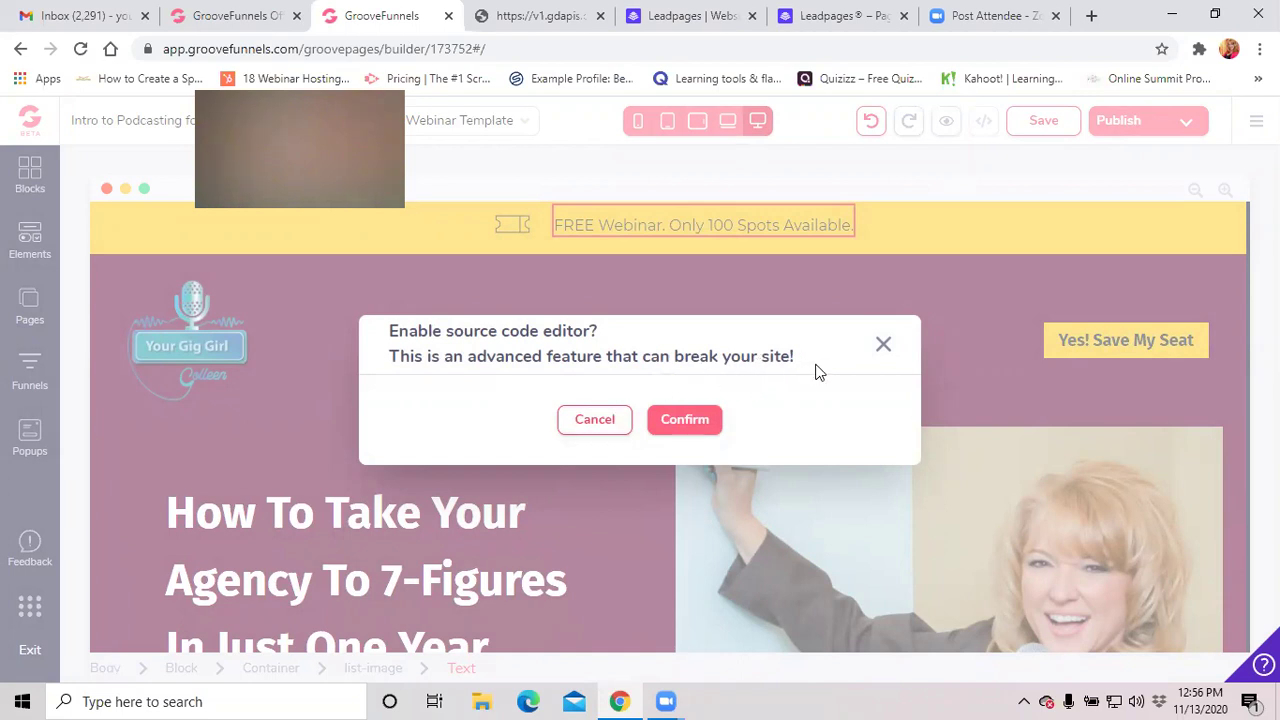
click(883, 345)
click(904, 207)
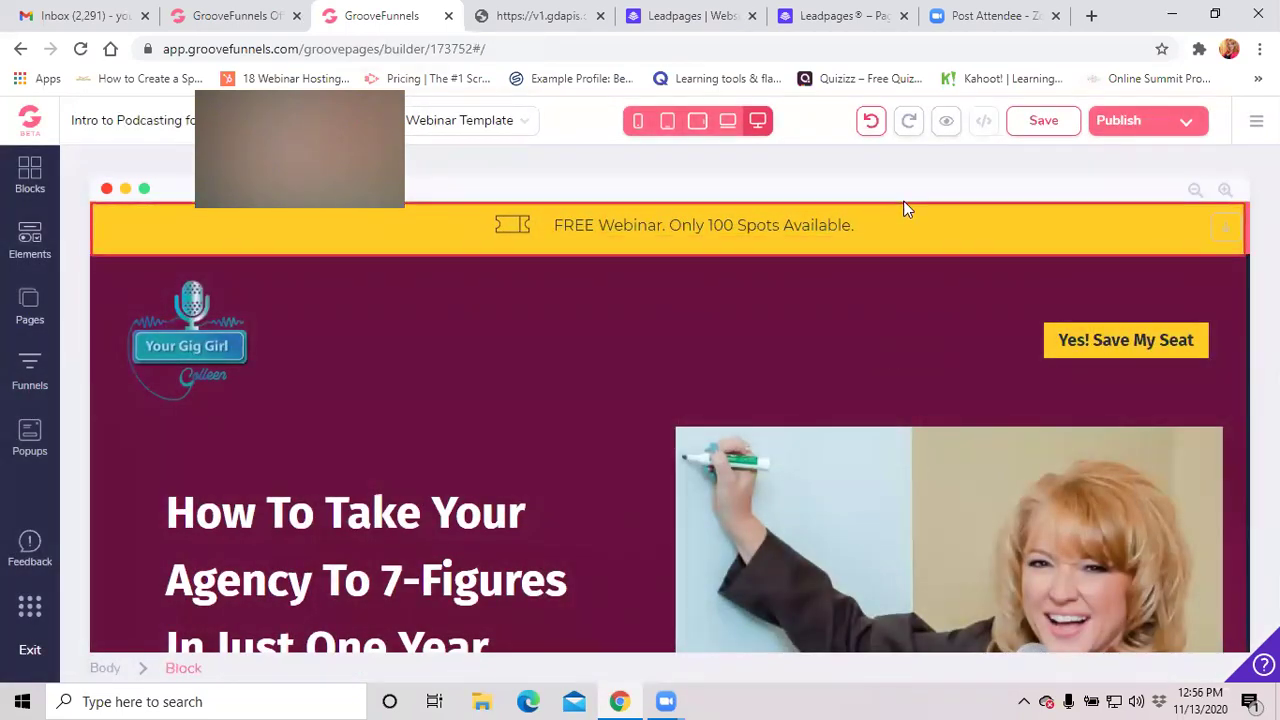
Switch to the Leadpages editor, review the Introduction to Podcasting page from the hero to the host section, and return to the GrooveFunnels builder.
click(988, 124)
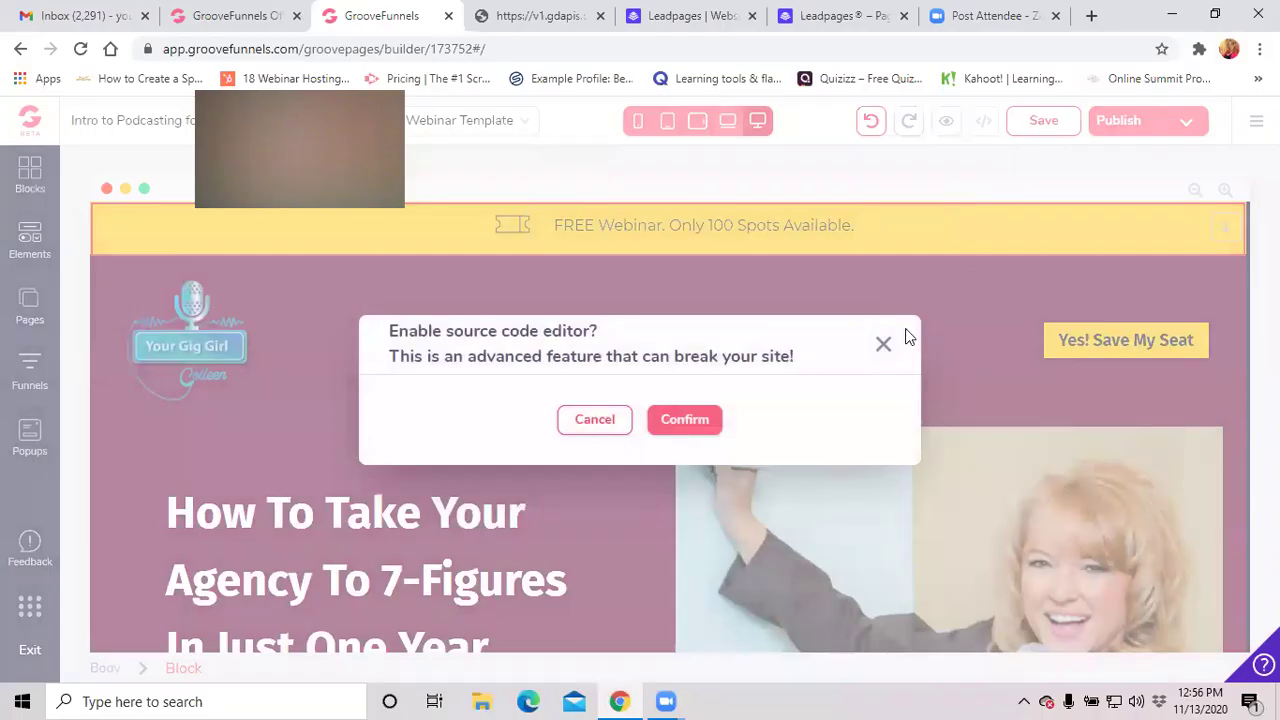
click(883, 345)
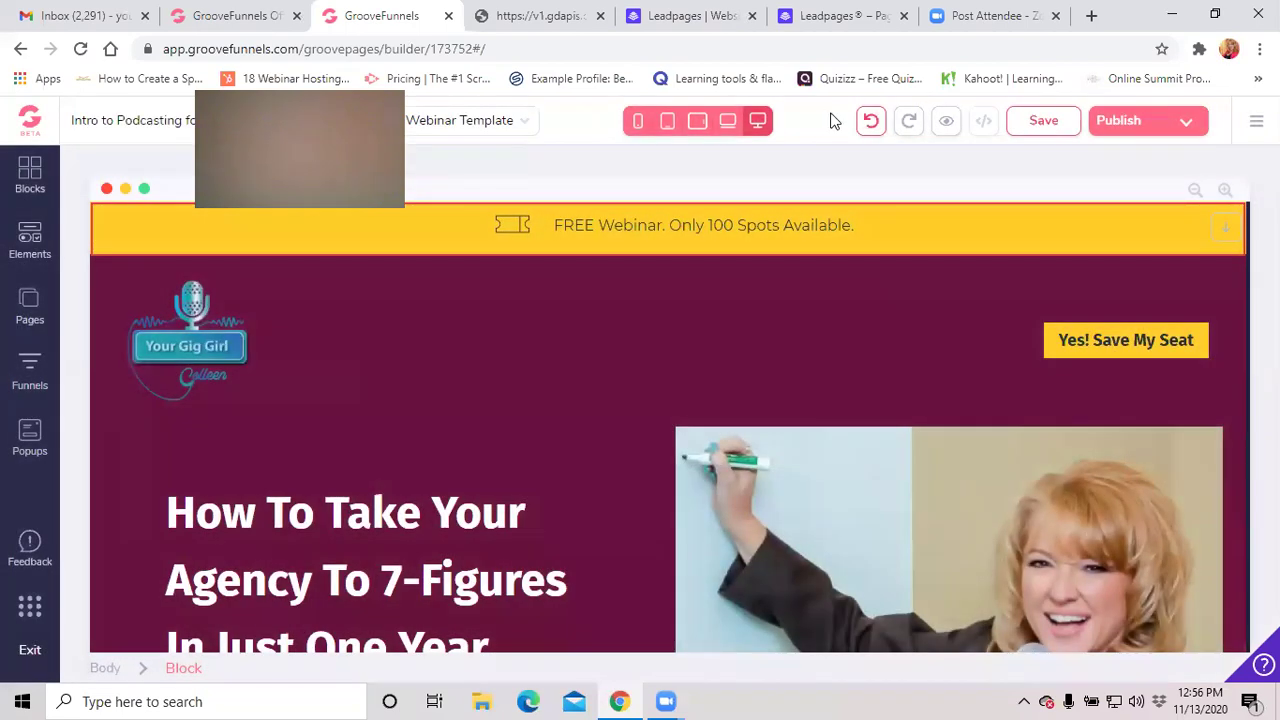
click(830, 18)
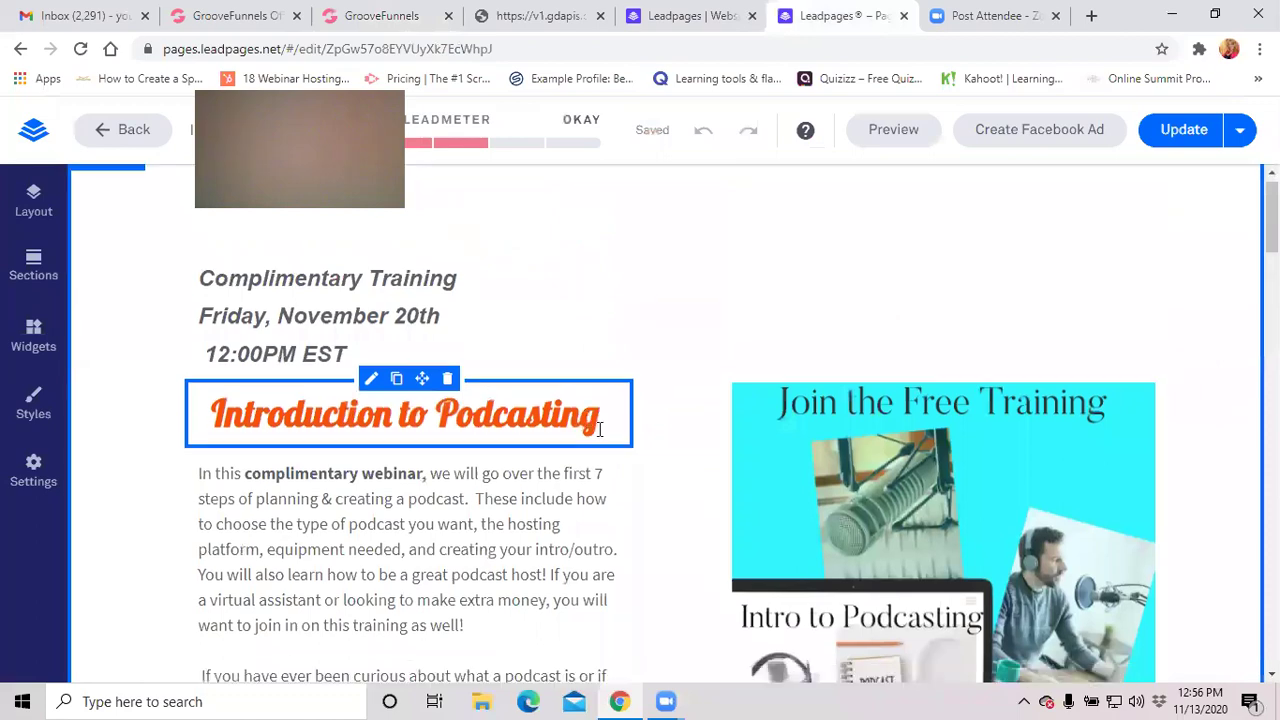
scroll(630, 450, down, 15)
scroll(660, 470, up, 5)
scroll(654, 457, up, 14)
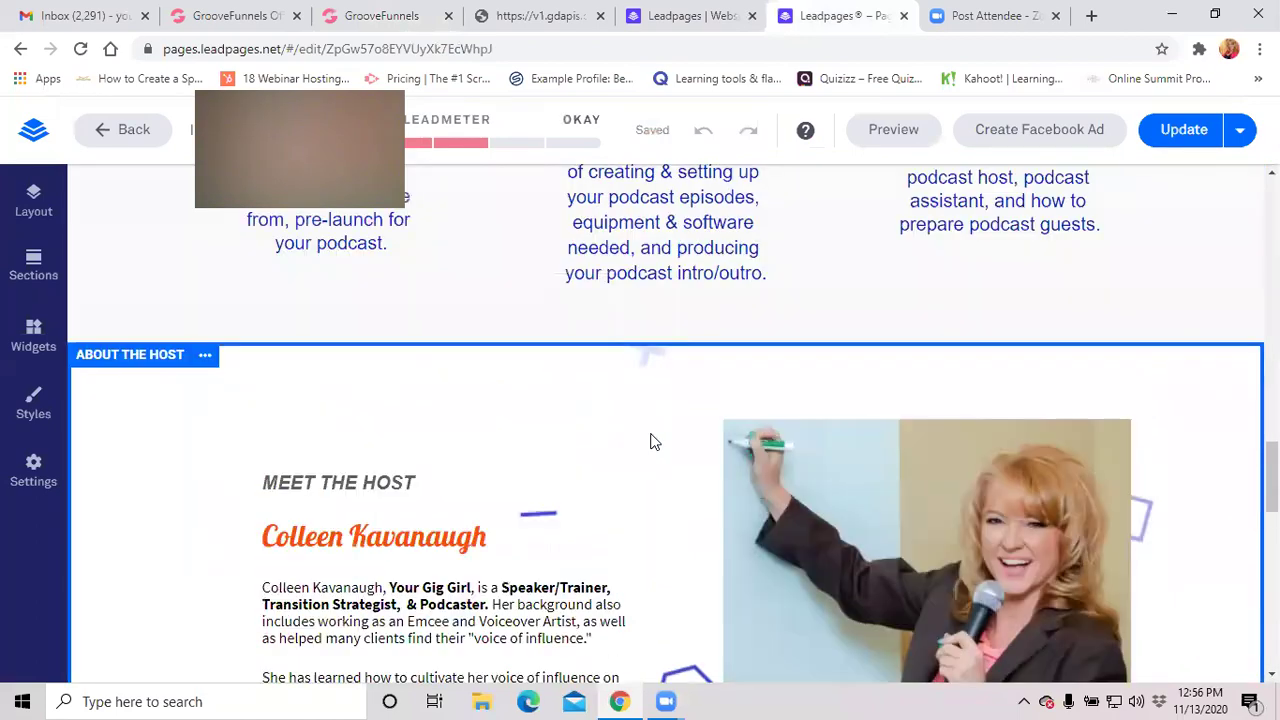
scroll(654, 442, up, 8)
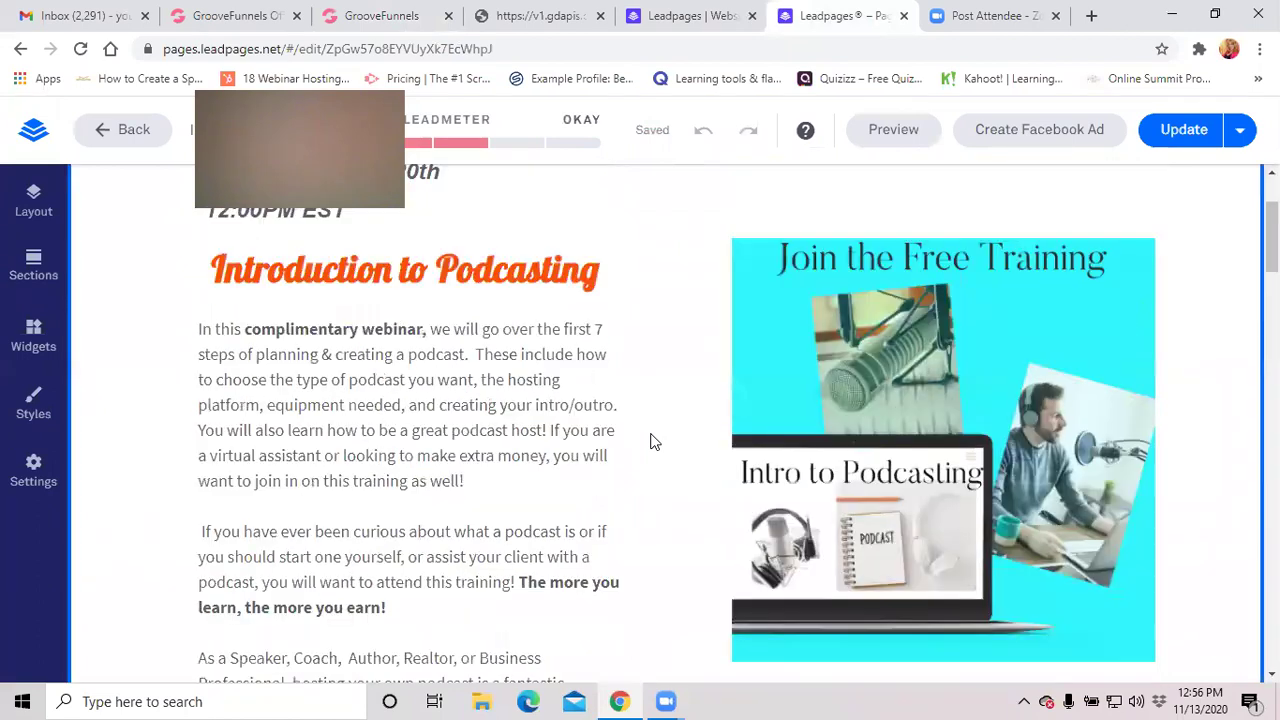
scroll(636, 420, up, 2)
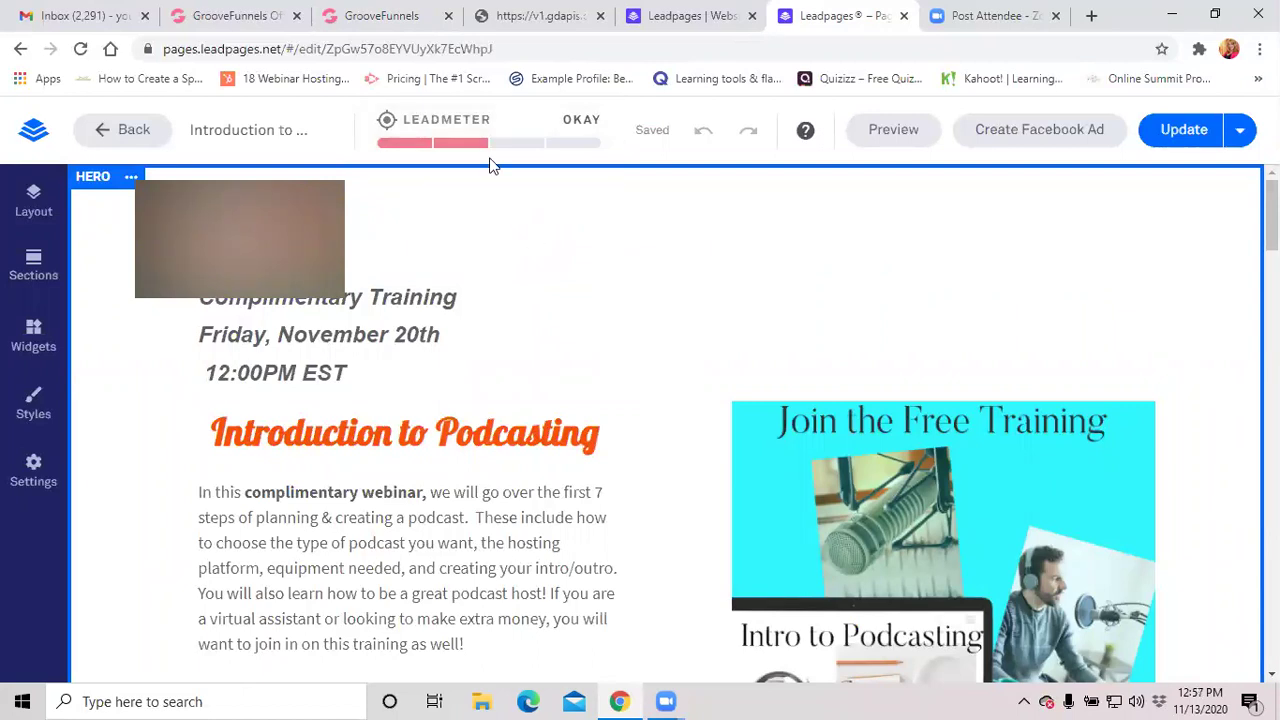
click(770, 334)
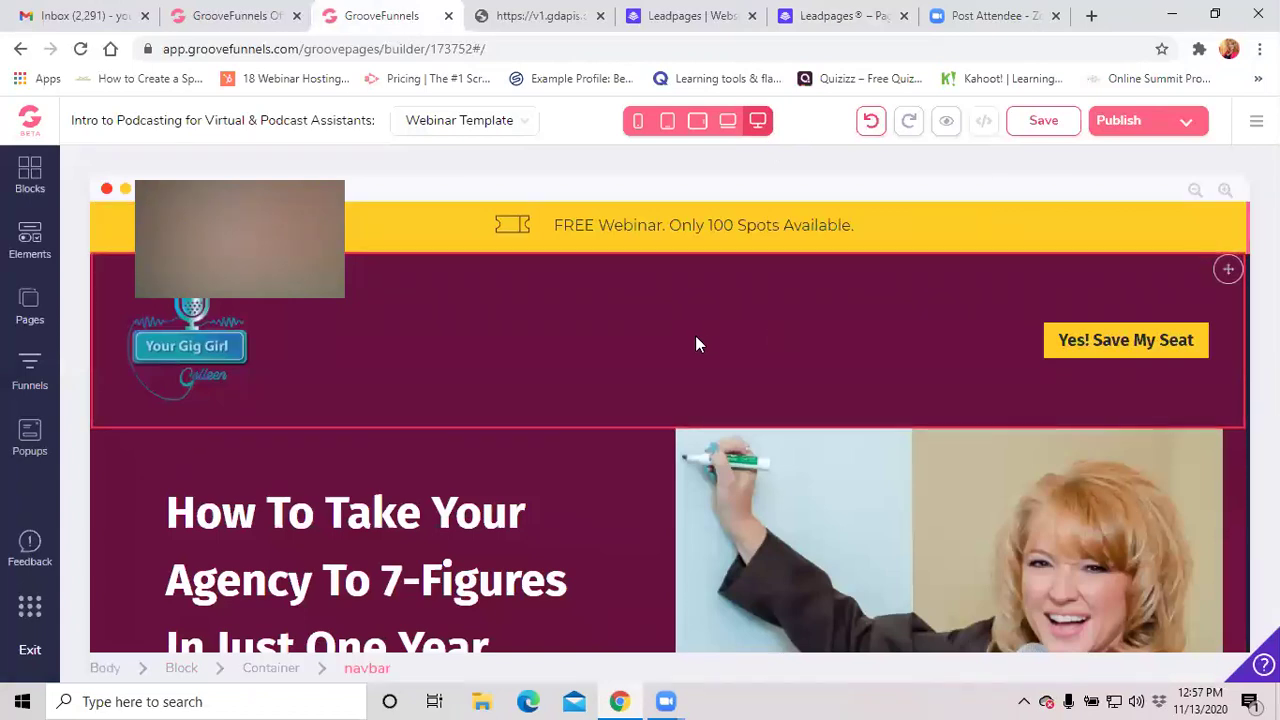
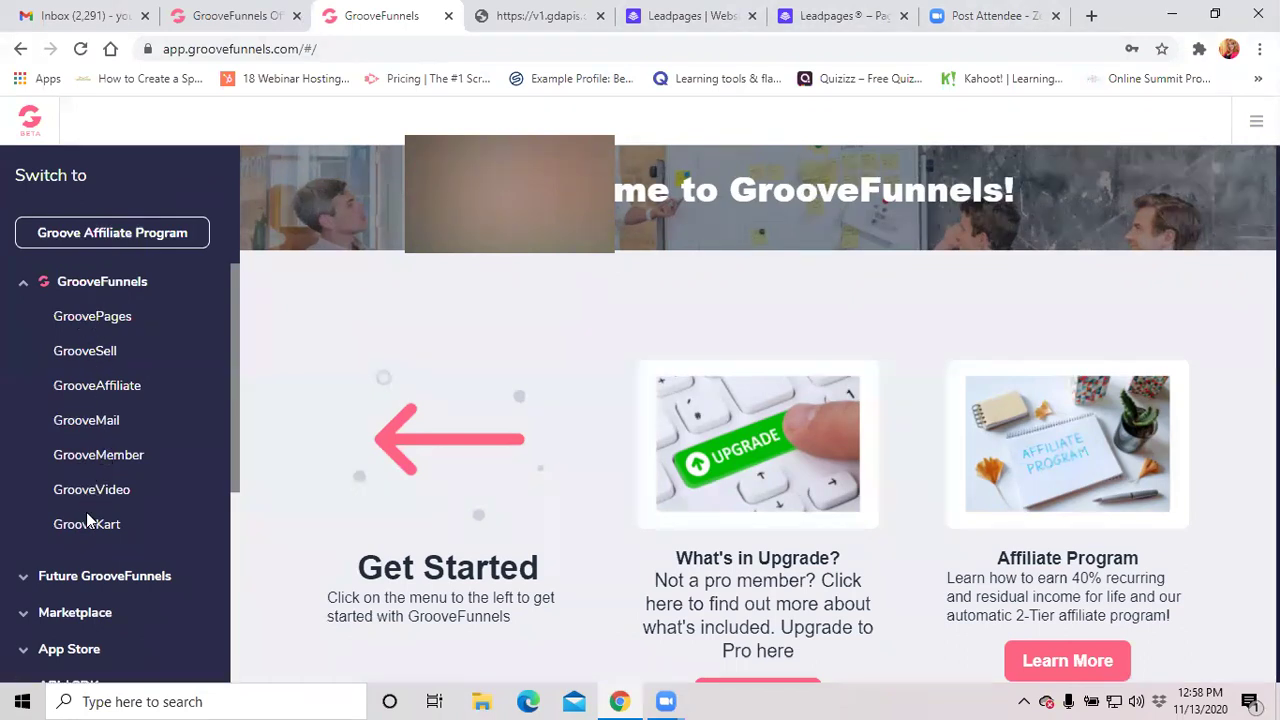
Look through the GrooveFunnels app list, from GroovePages and GrooveKart down to the services, workshops and tutorials entries.
scroll(88, 517, down, 2)
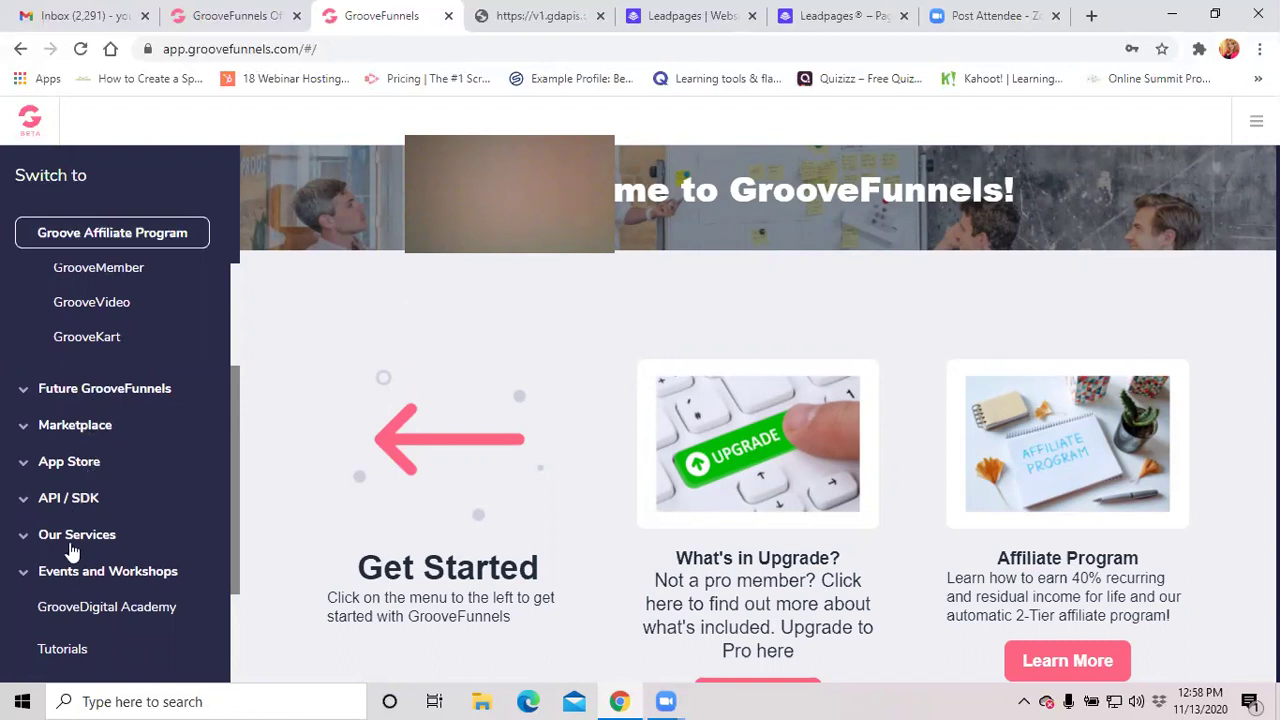
scroll(80, 605, up, 1)
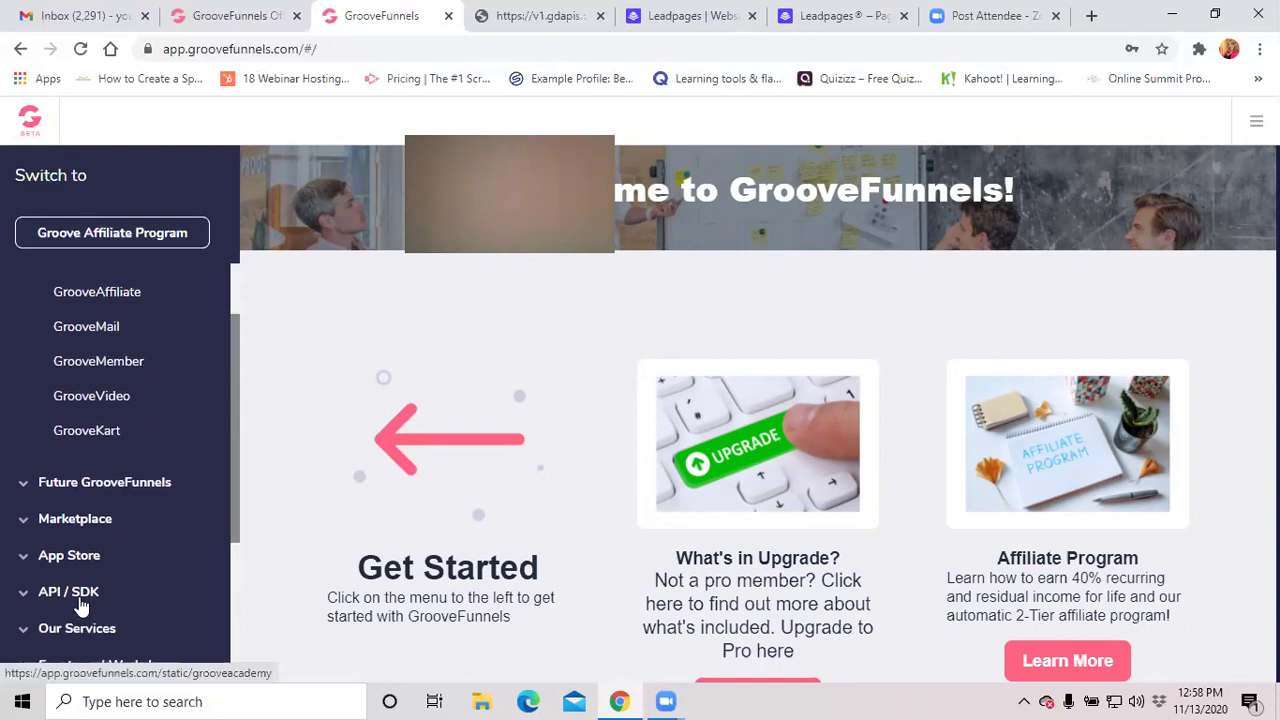
scroll(95, 510, down, 2)
scroll(108, 537, down, 1)
scroll(108, 537, up, 3)
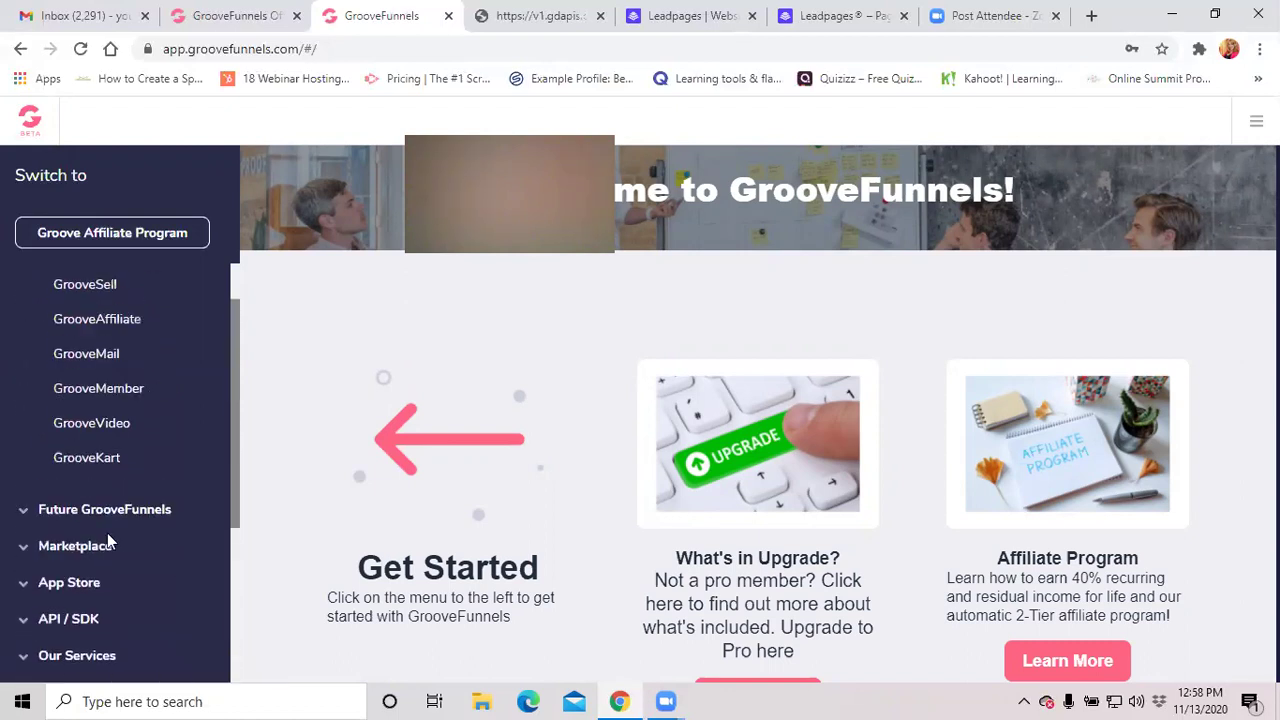
scroll(94, 621, down, 1)
scroll(94, 620, up, 2)
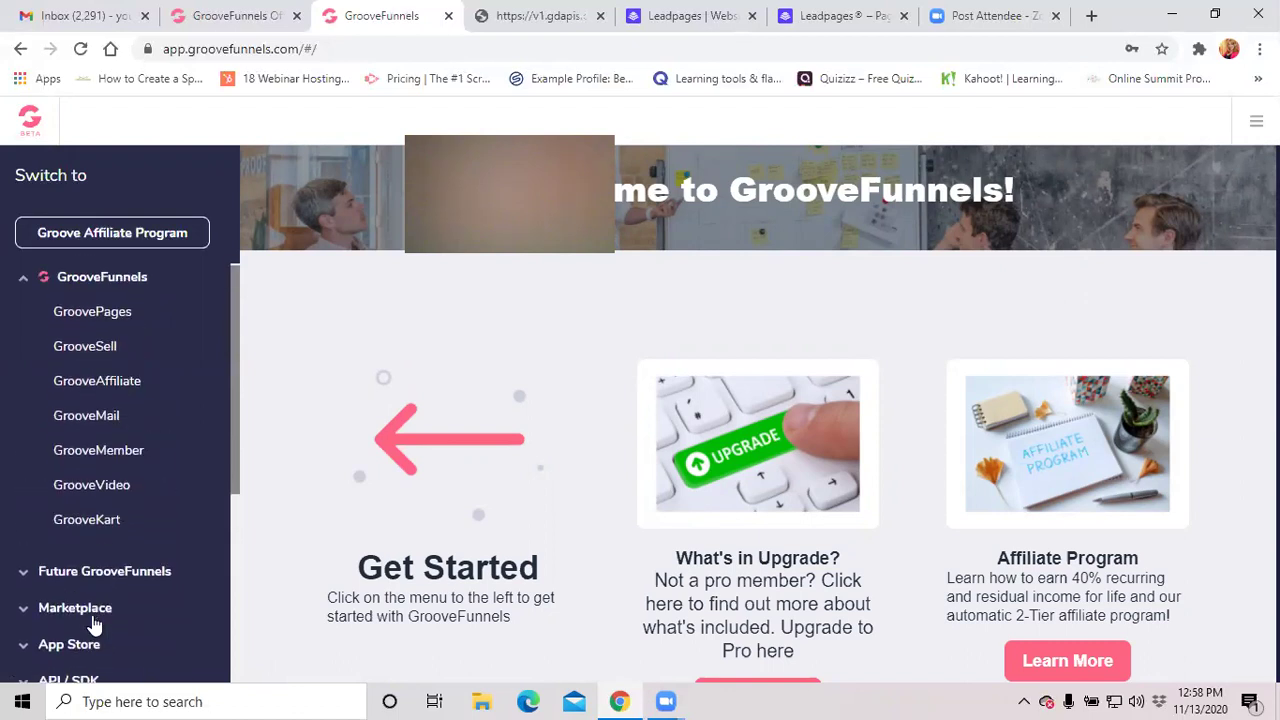
scroll(104, 480, down, 2)
scroll(106, 504, up, 1)
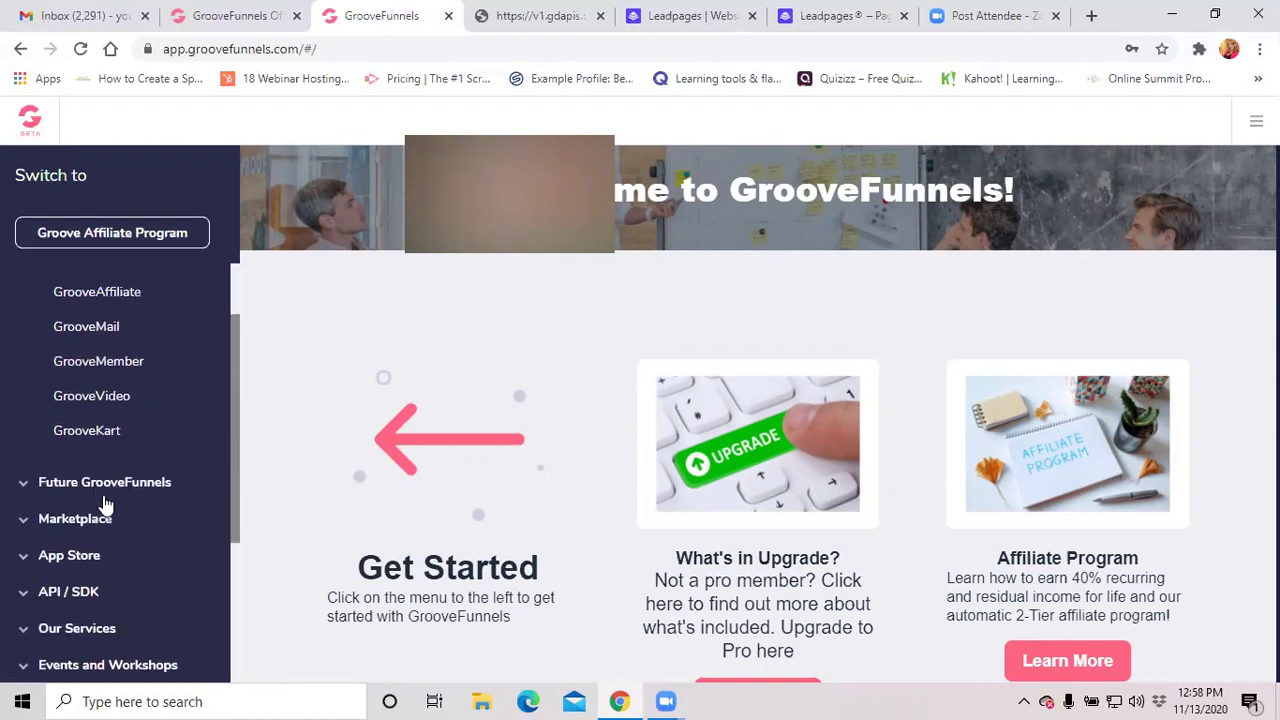
scroll(111, 441, up, 1)
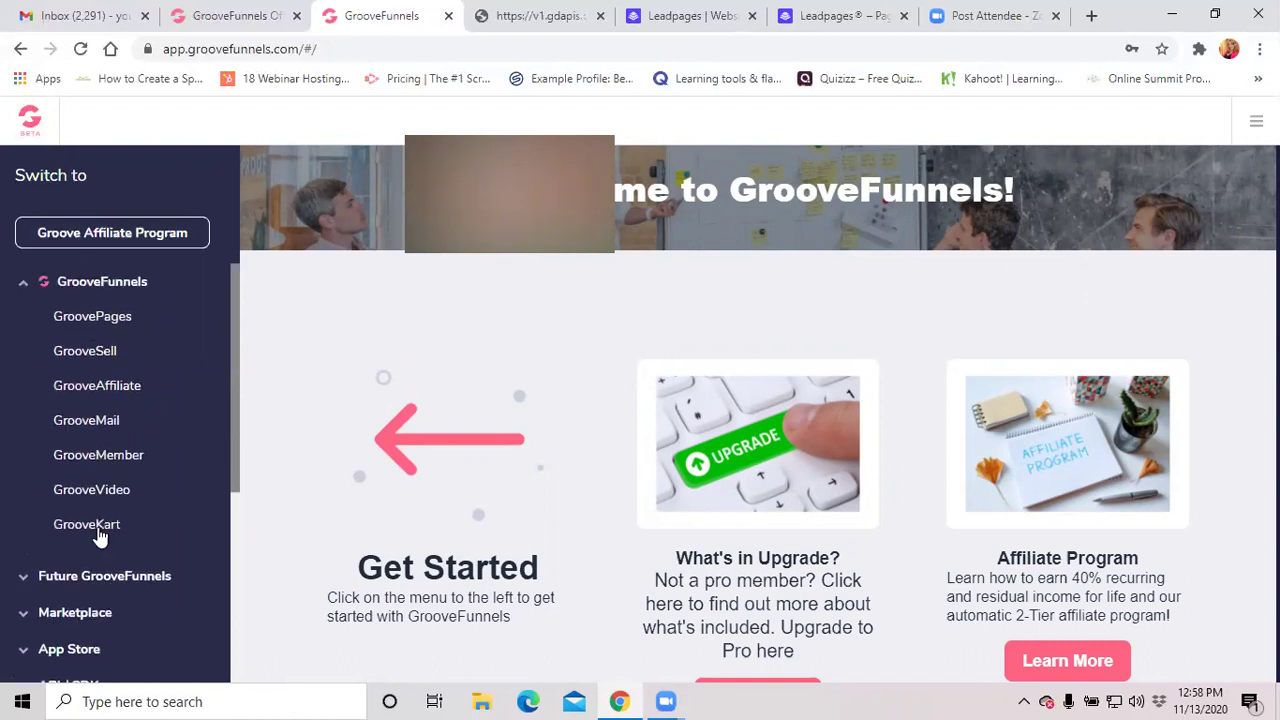
Open GroovePages and look over the existing sites in My Sites.
click(113, 320)
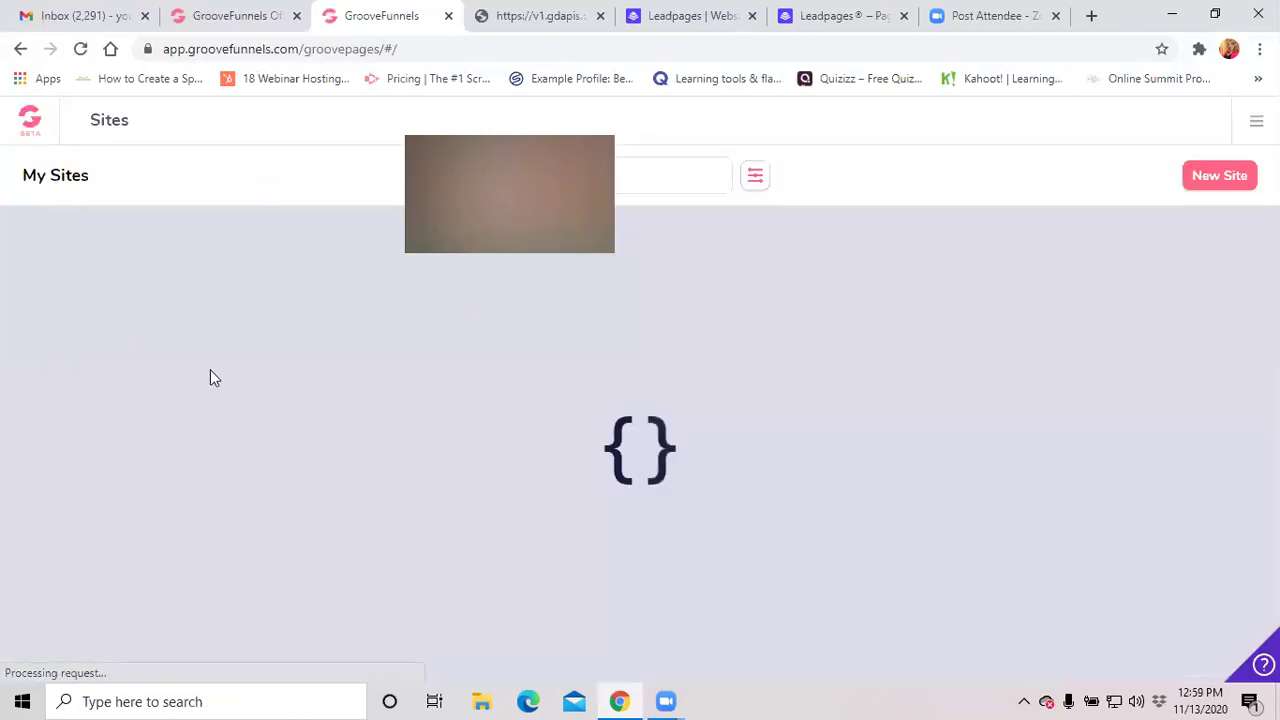
mouse_move(503, 360)
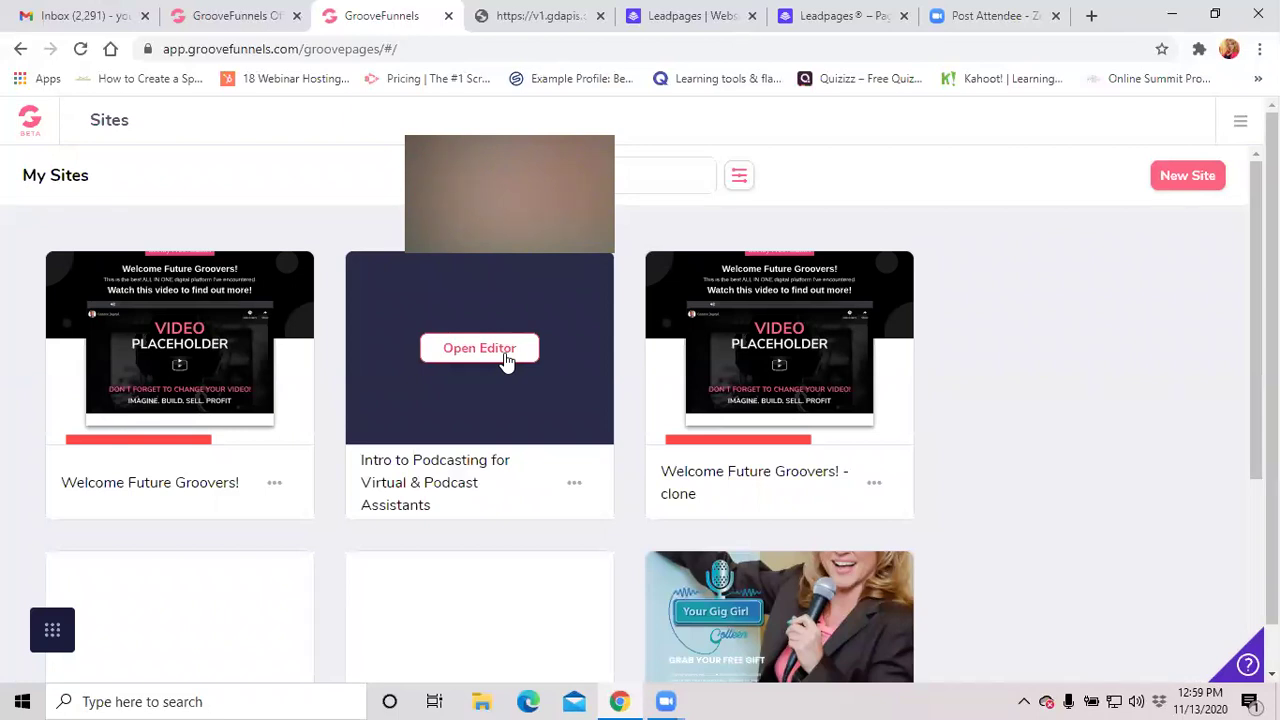
scroll(995, 449, down, 3)
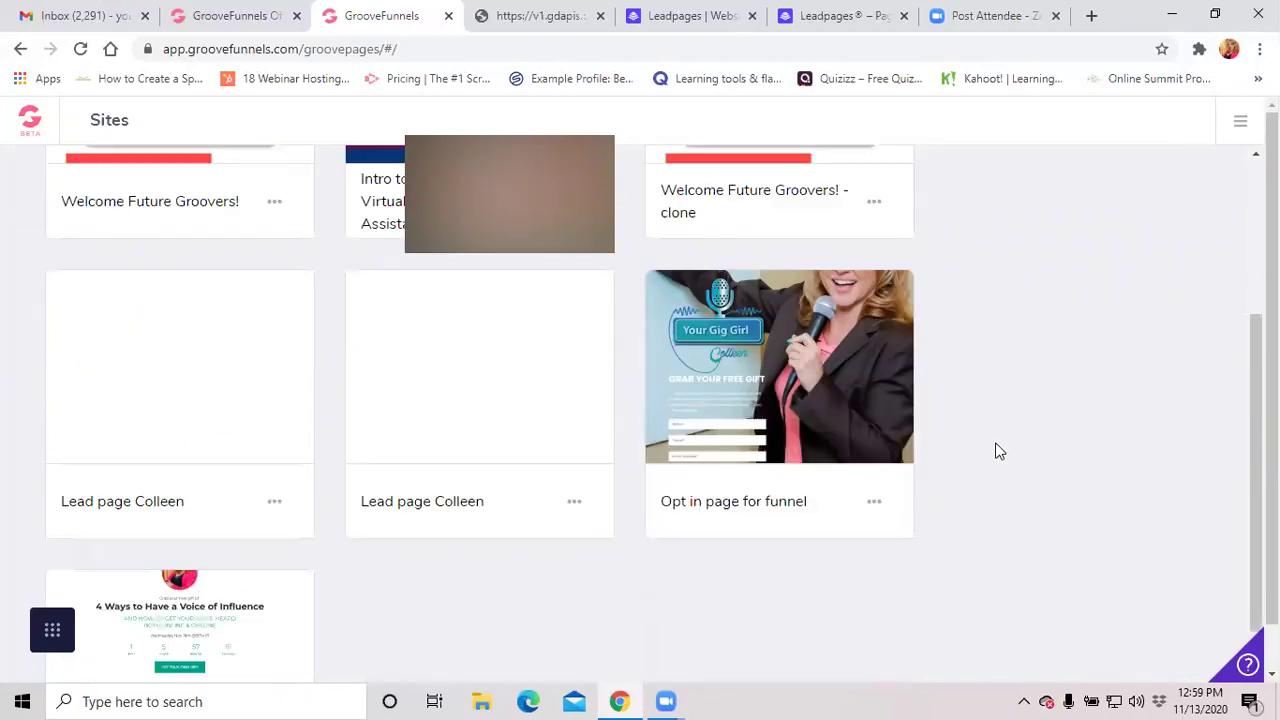
scroll(953, 500, up, 3)
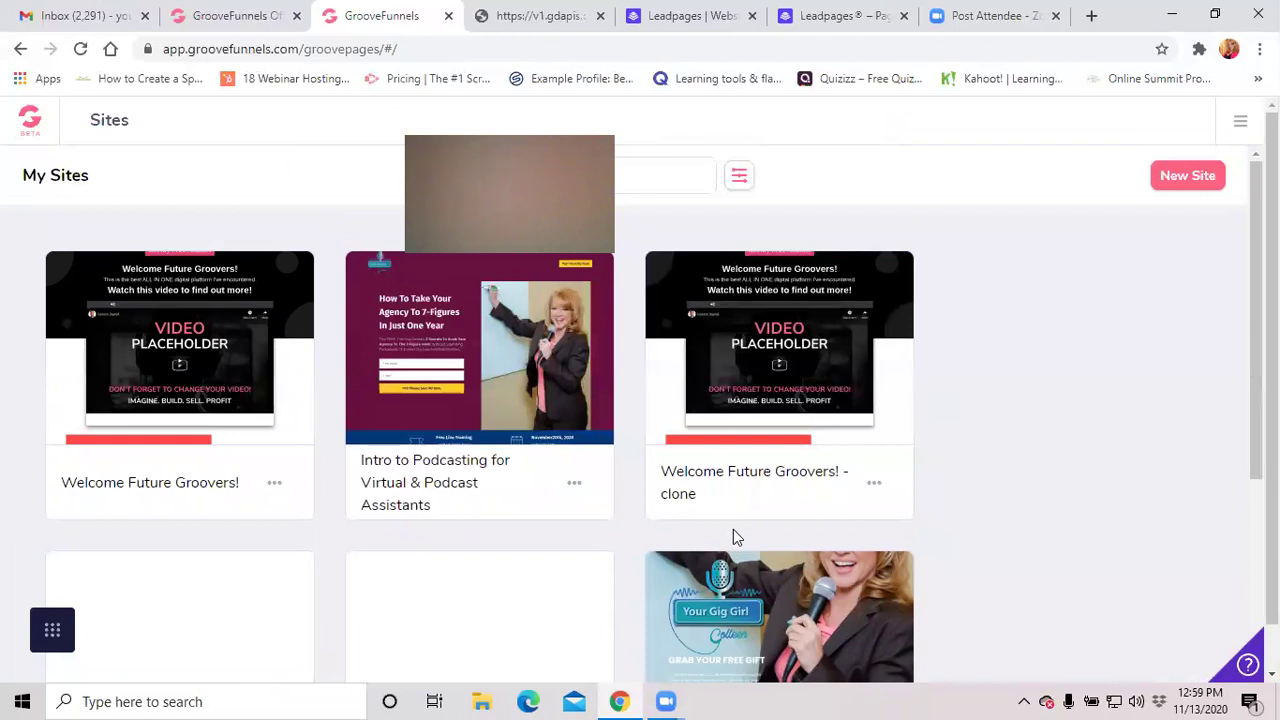
scroll(735, 535, down, 3)
scroll(736, 541, up, 2)
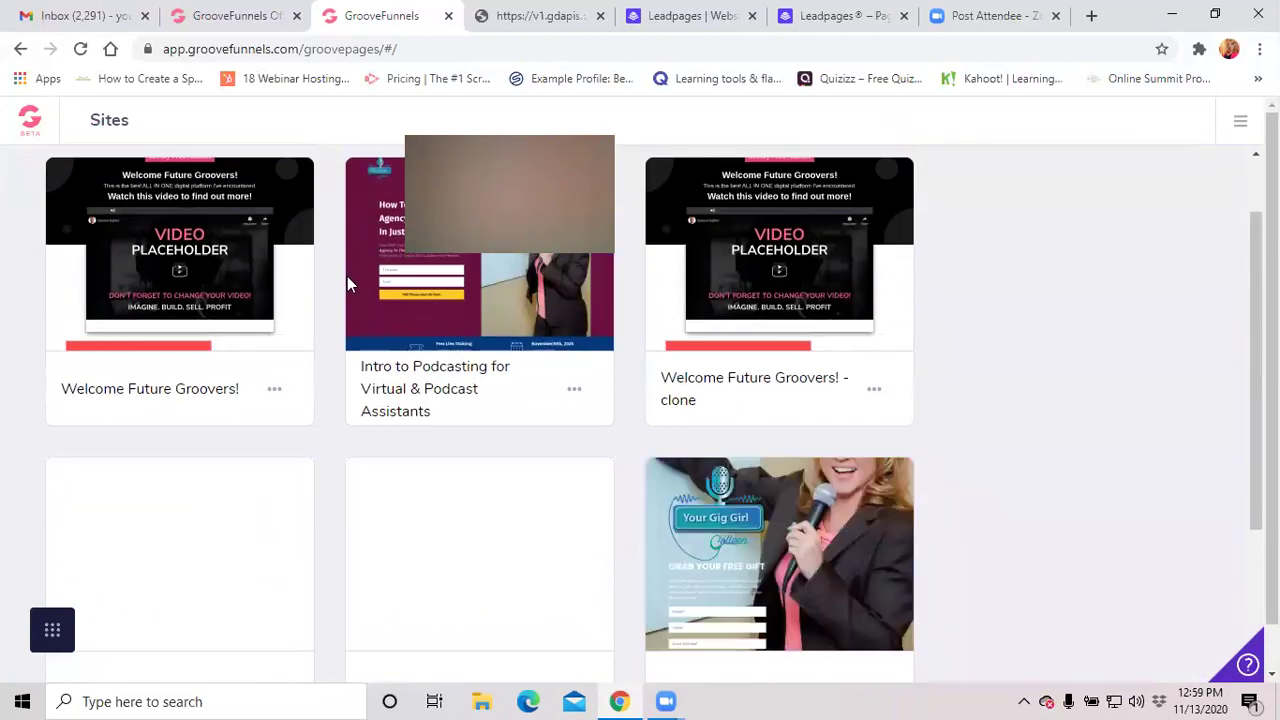
scroll(790, 550, up, 1)
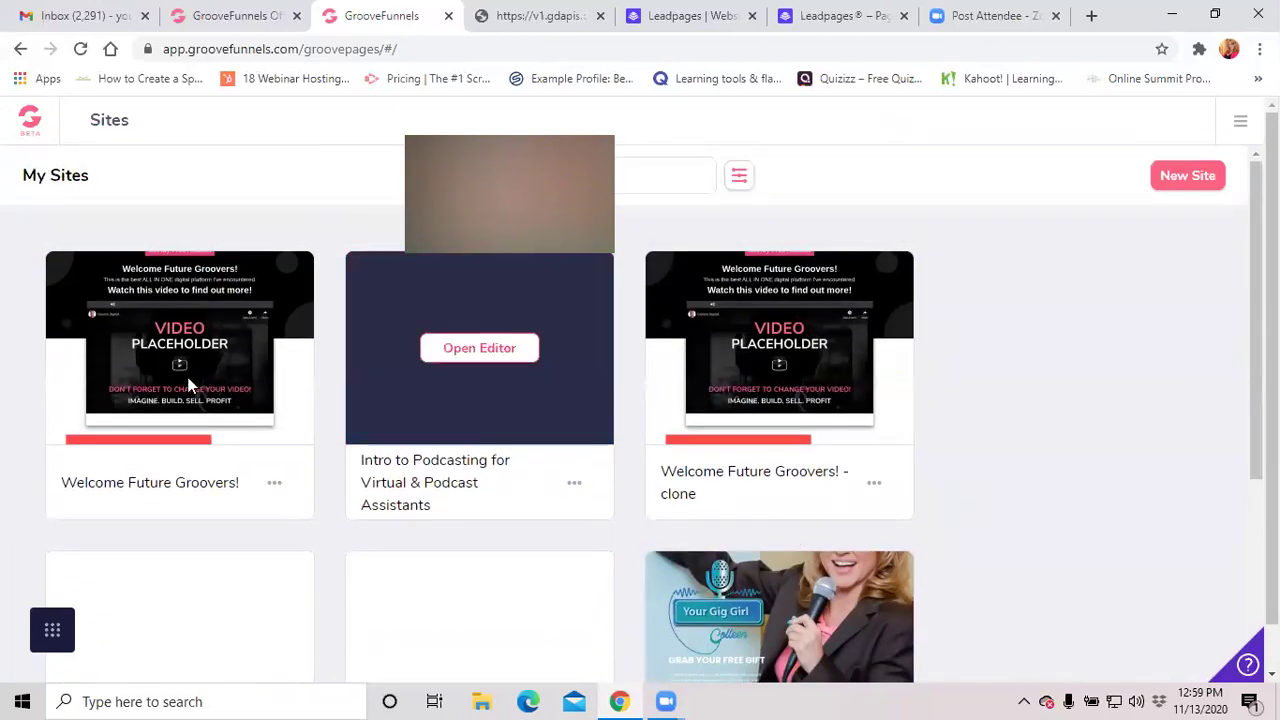
scroll(800, 520, down, 2)
scroll(834, 379, up, 2)
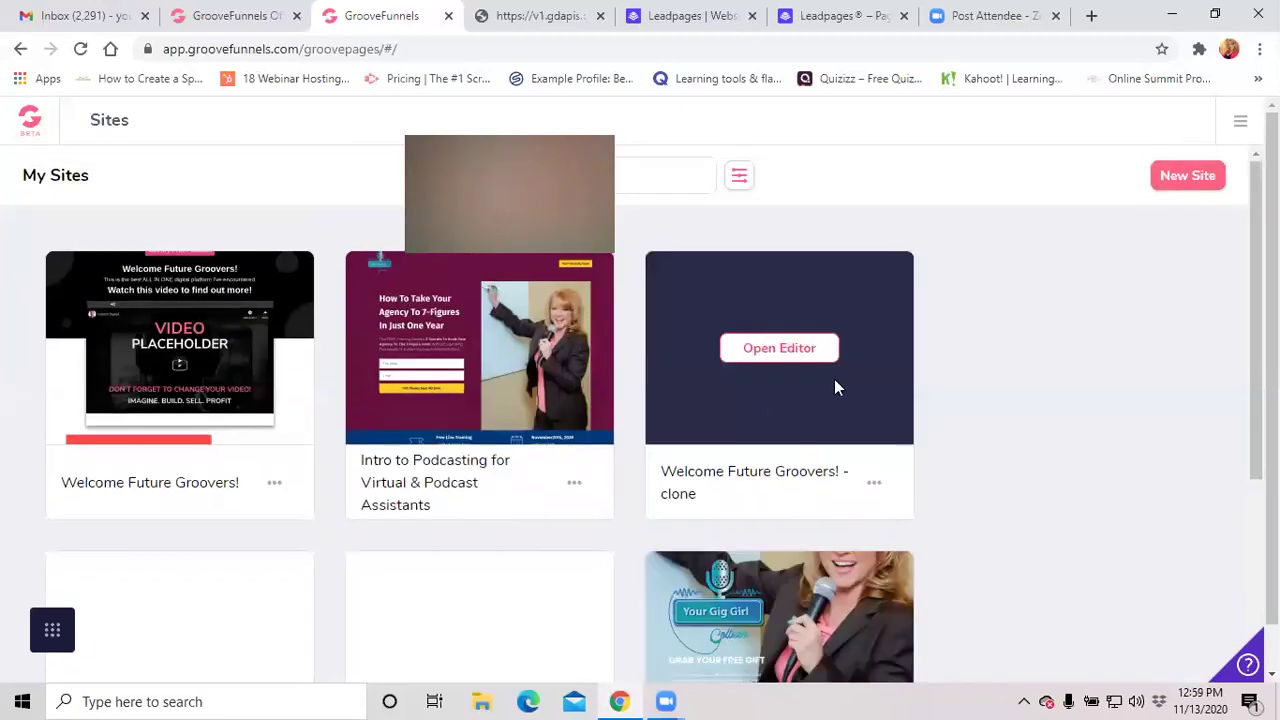
Start a new site and browse the single-page templates filtered by the two Landing Page tags.
click(1190, 176)
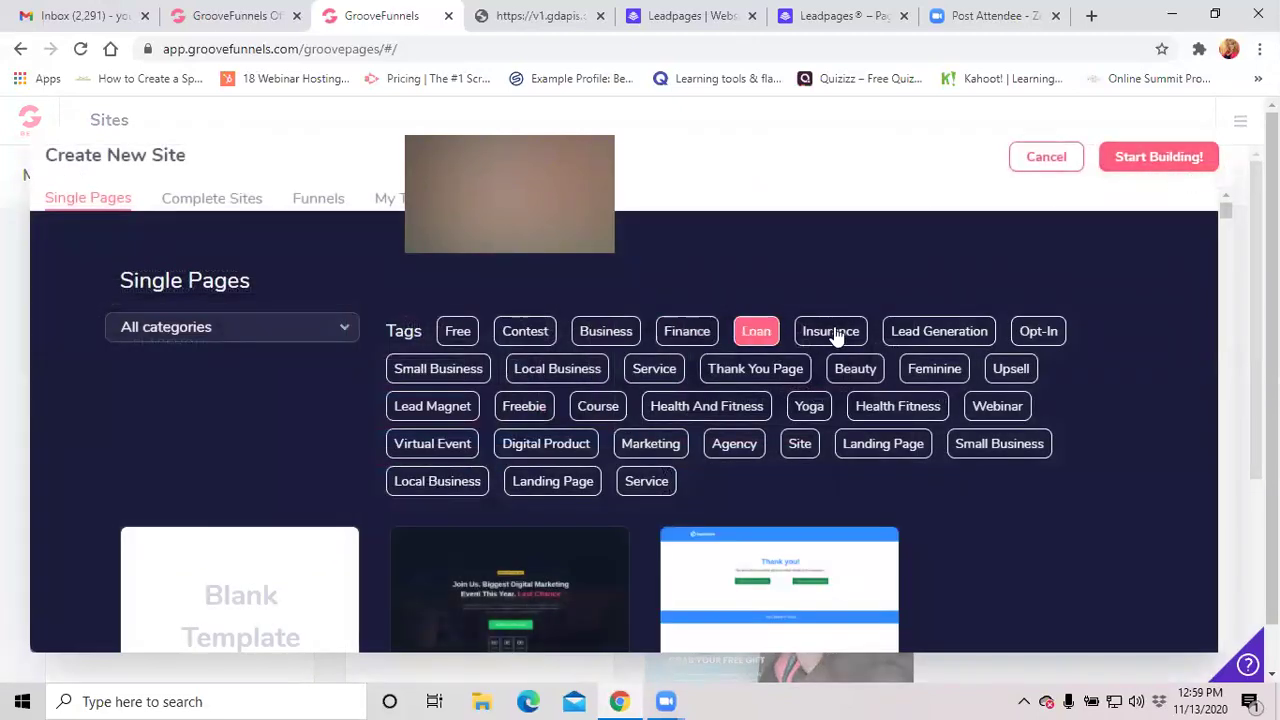
scroll(914, 410, down, 1)
scroll(605, 388, up, 1)
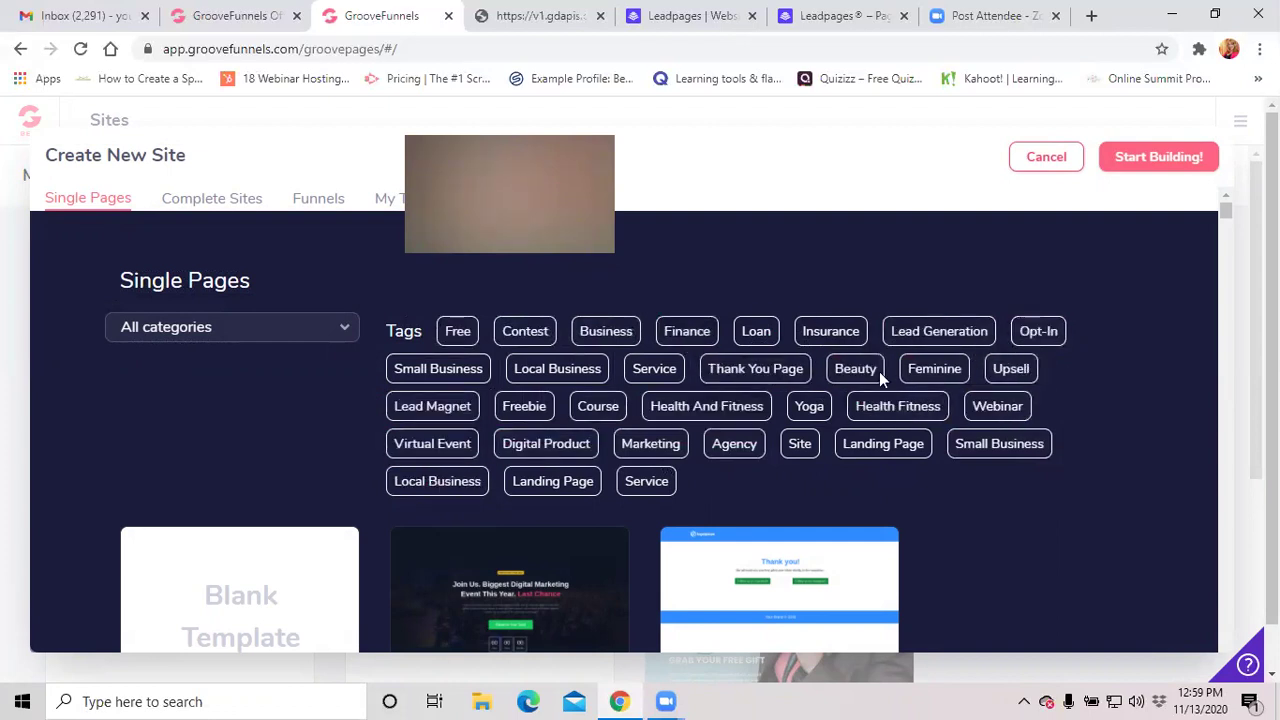
click(892, 449)
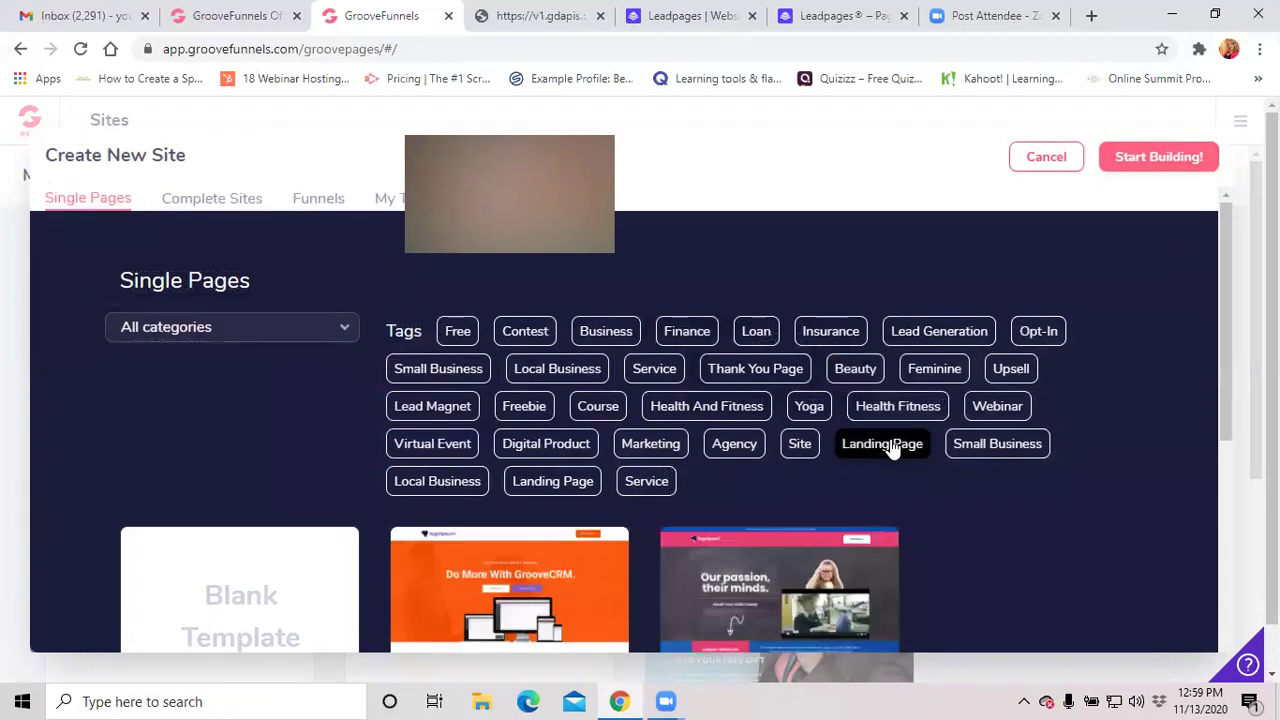
scroll(849, 472, down, 5)
scroll(843, 474, up, 5)
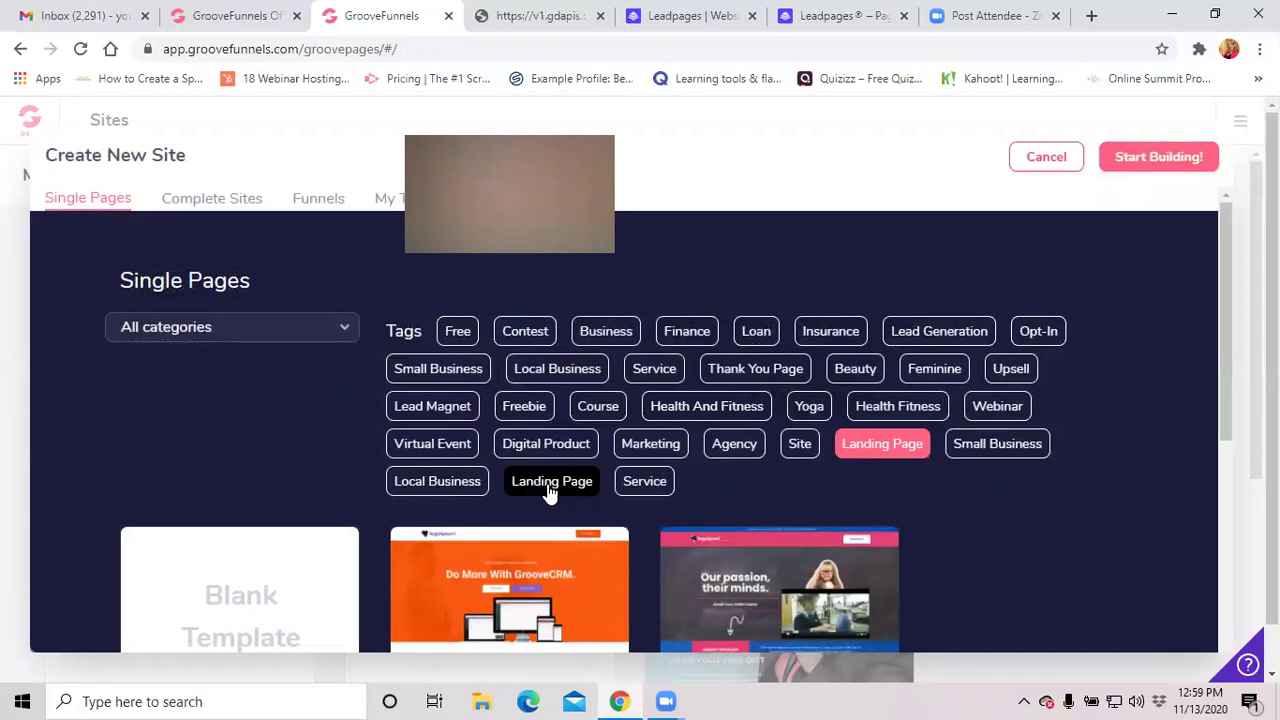
scroll(610, 475, down, 5)
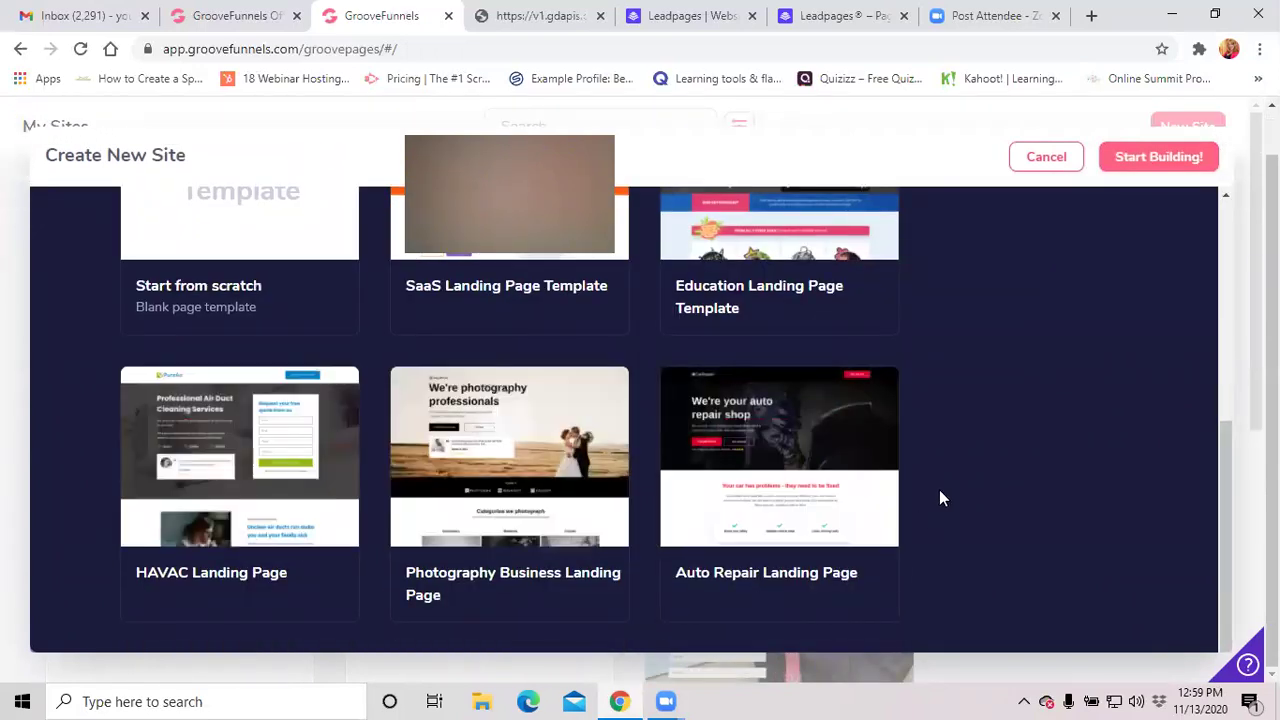
scroll(896, 484, up, 5)
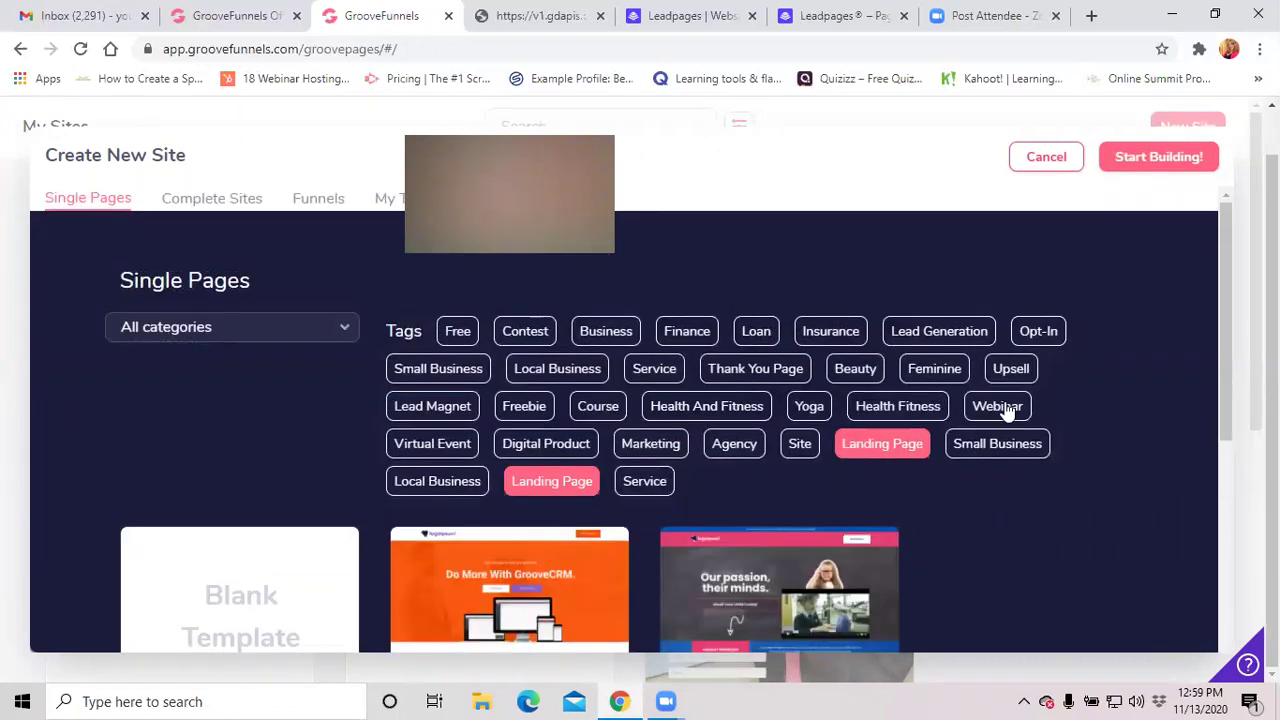
Filter the single-page templates by the Opt-In tag, remove both Landing Page tags, and browse the matching templates.
click(1037, 336)
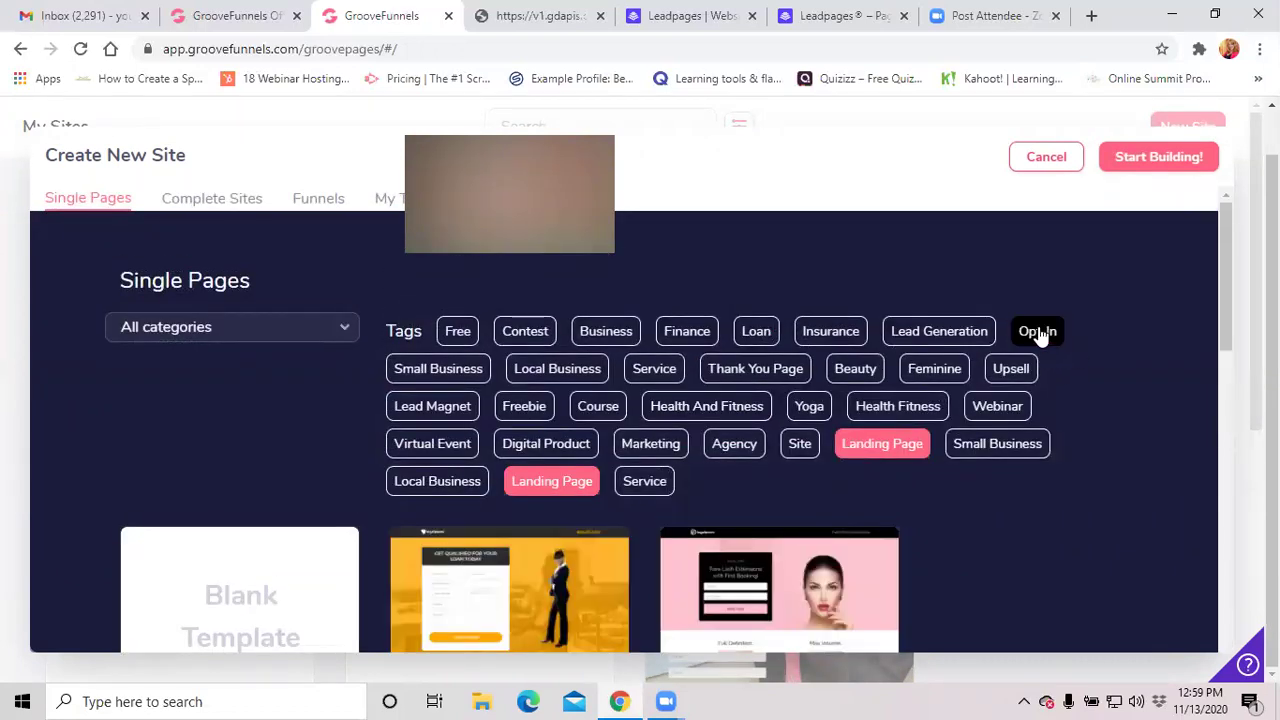
scroll(905, 544, down, 5)
scroll(950, 525, up, 5)
click(1037, 333)
click(938, 370)
click(1038, 333)
click(545, 483)
scroll(960, 563, down, 4)
scroll(954, 562, up, 4)
click(879, 446)
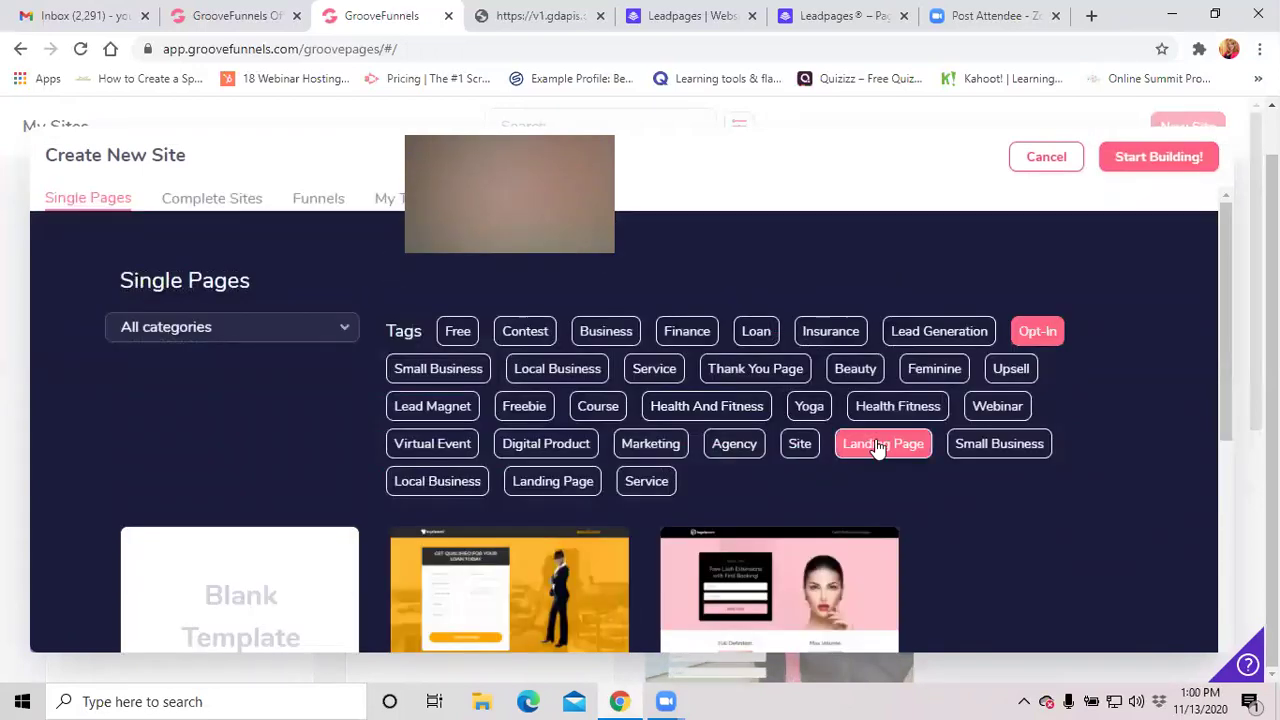
Add the Lead Generation tag to the template filter and browse the matching single-page templates.
click(937, 336)
scroll(952, 559, down, 4)
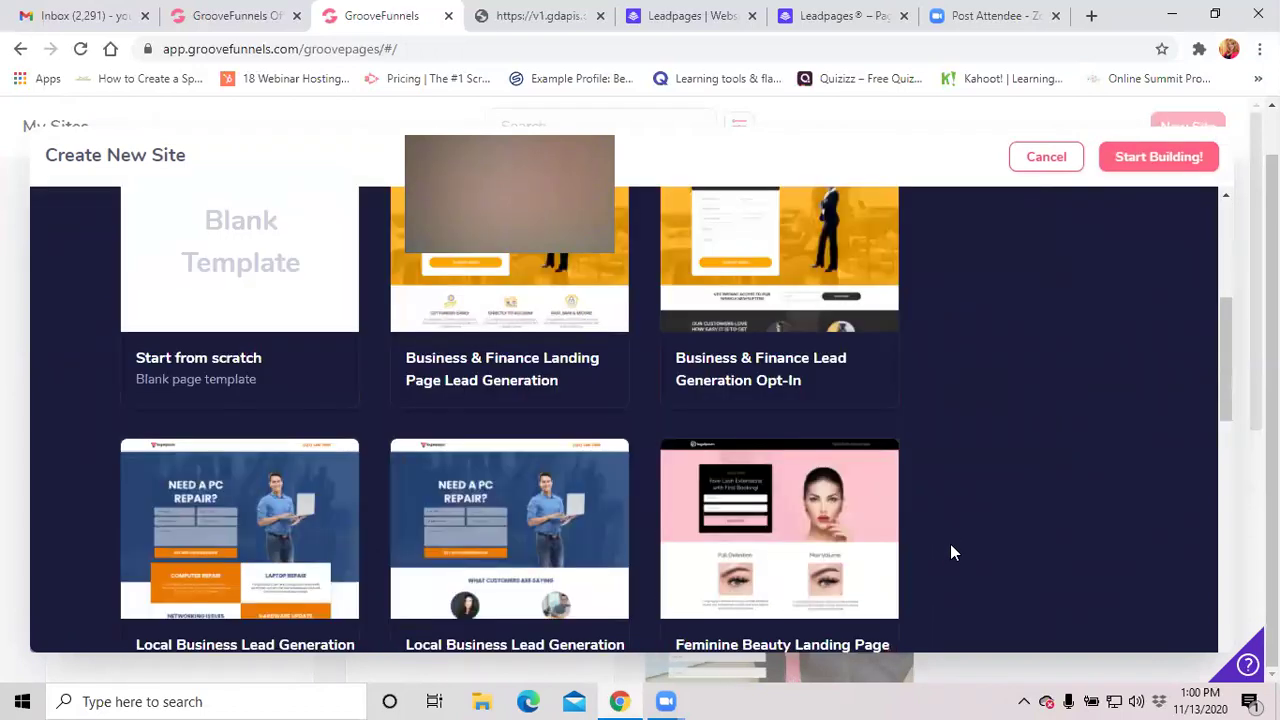
scroll(940, 548, down, 4)
scroll(826, 531, up, 5)
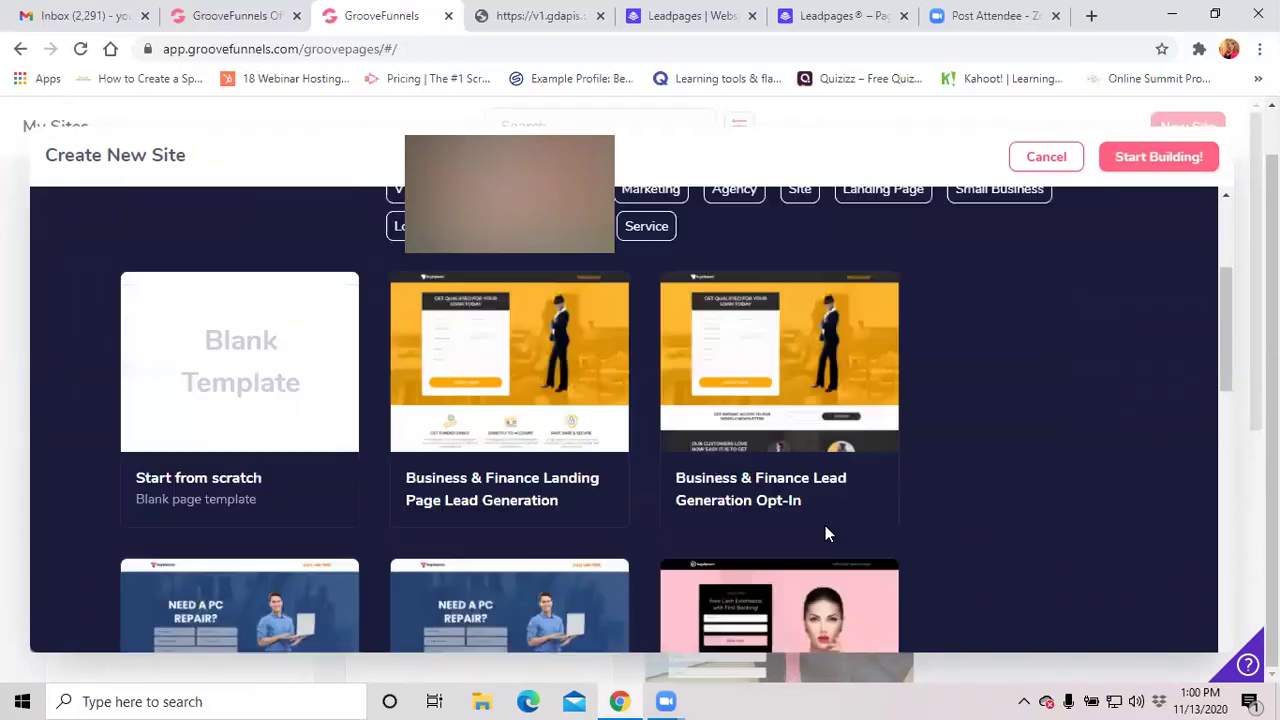
scroll(825, 525, up, 4)
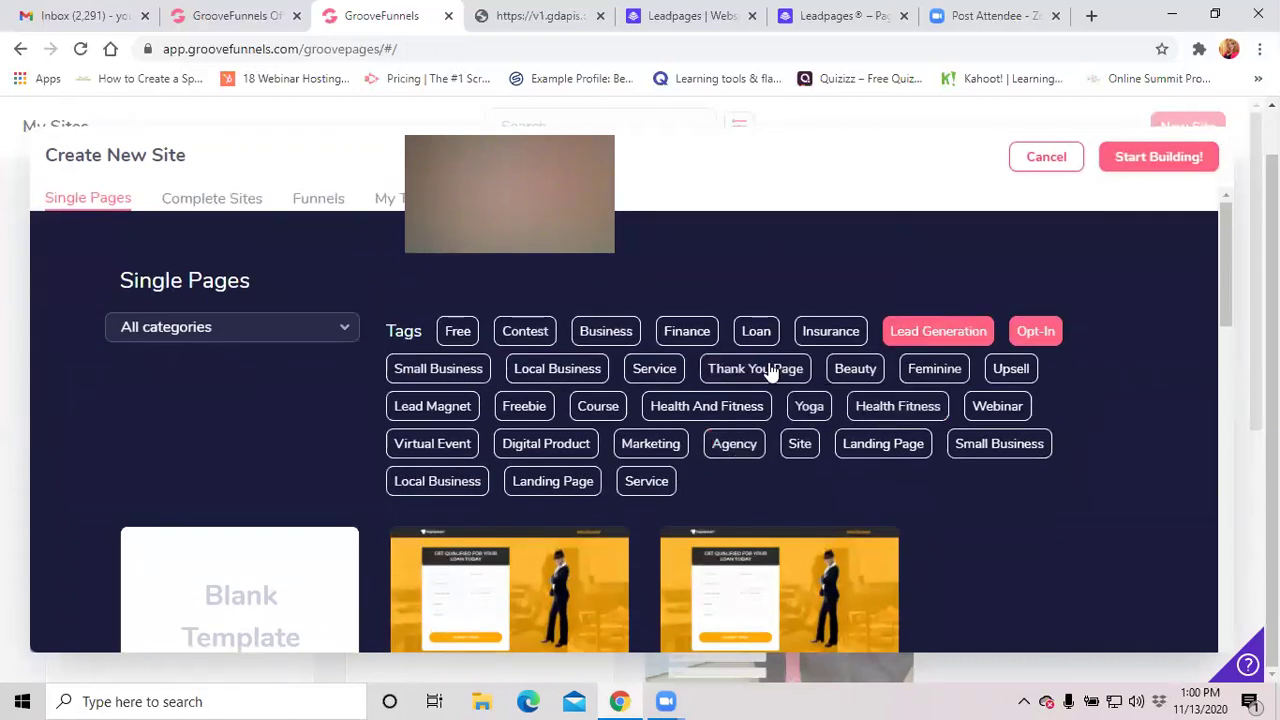
Try adding the Thank You Page tag to the template filter, browse the templates, and remove that tag.
click(768, 371)
click(766, 371)
click(766, 372)
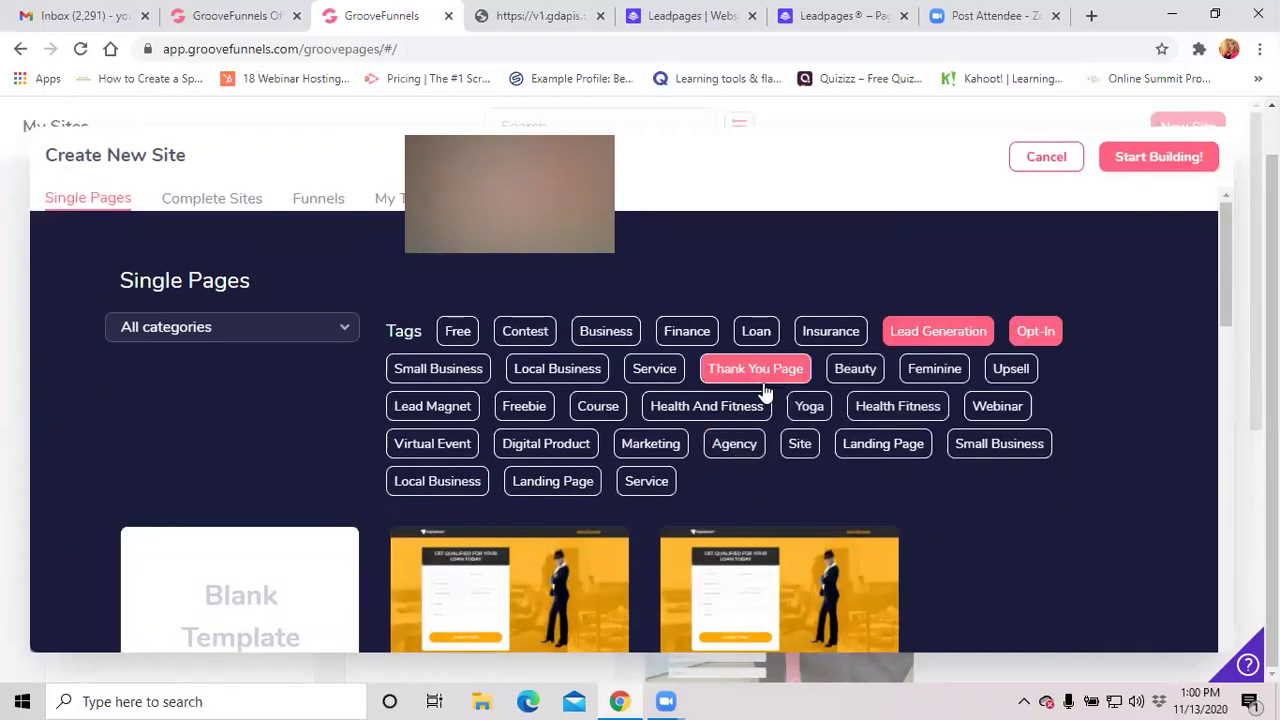
scroll(881, 495, down, 3)
scroll(772, 493, up, 3)
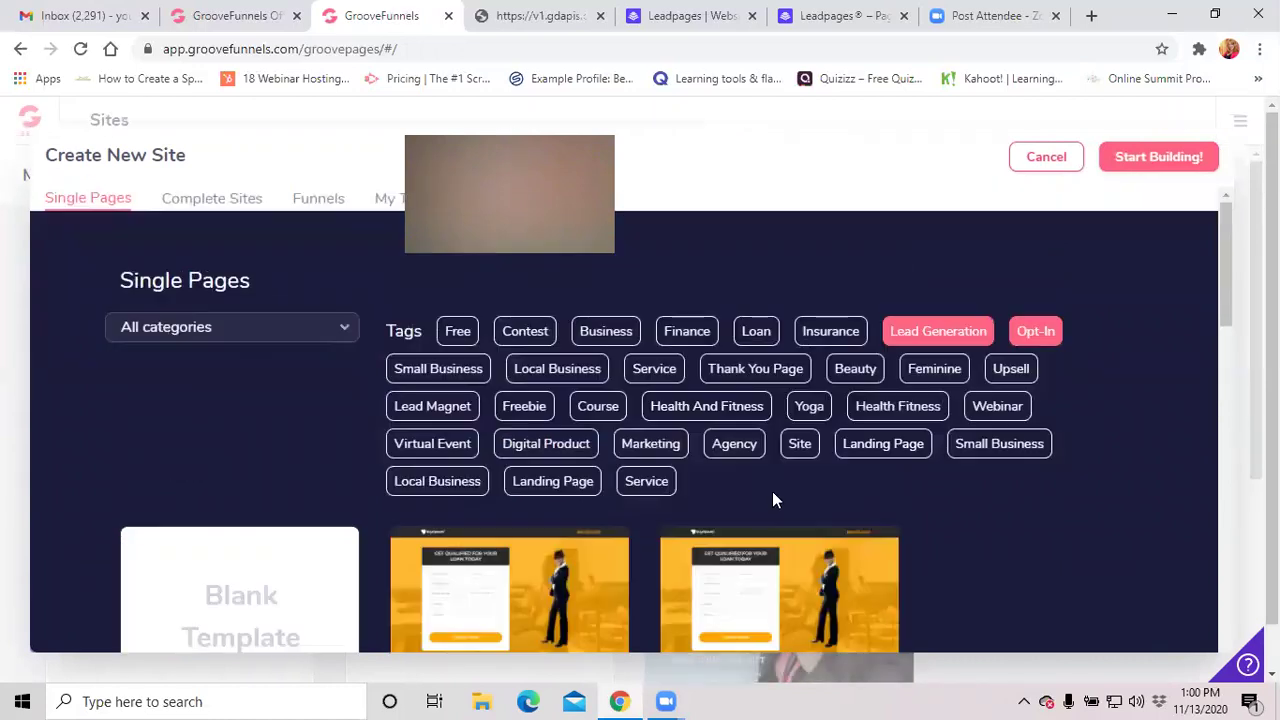
scroll(583, 482, down, 3)
scroll(559, 514, up, 3)
click(760, 447)
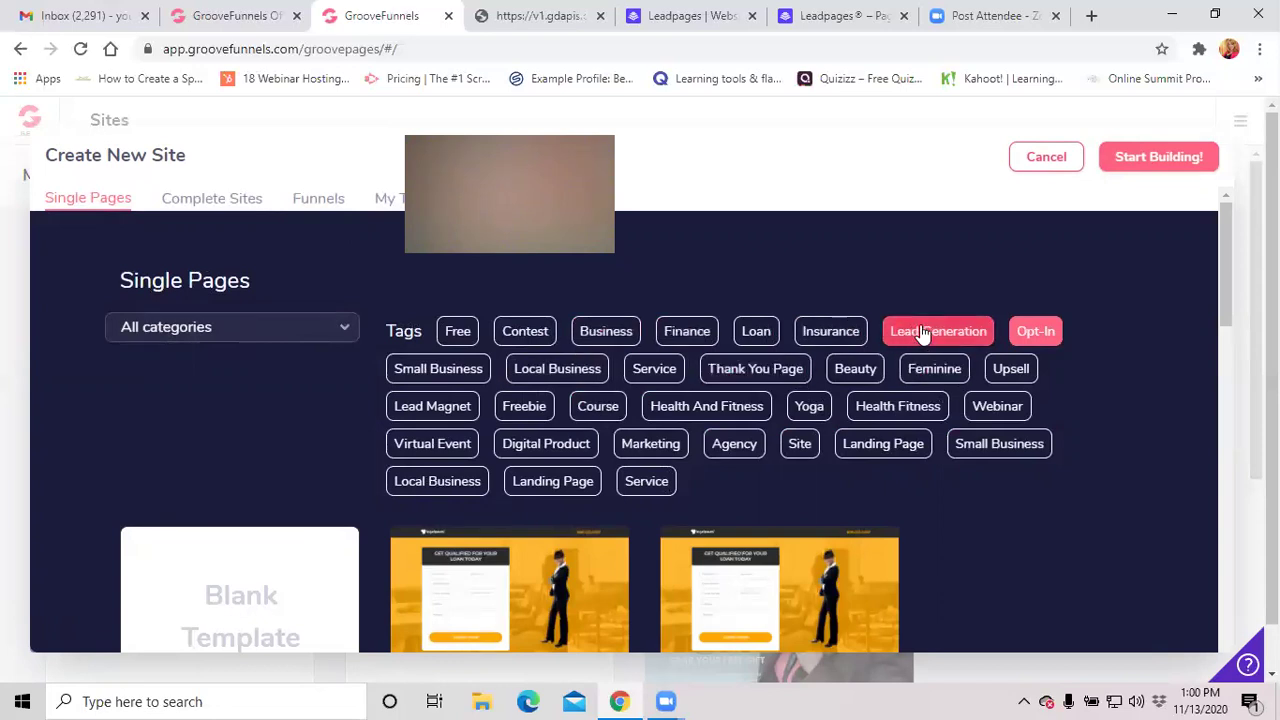
Remove the Lead Generation tag from the template filter and browse the single-page templates matching Opt-In.
click(1025, 340)
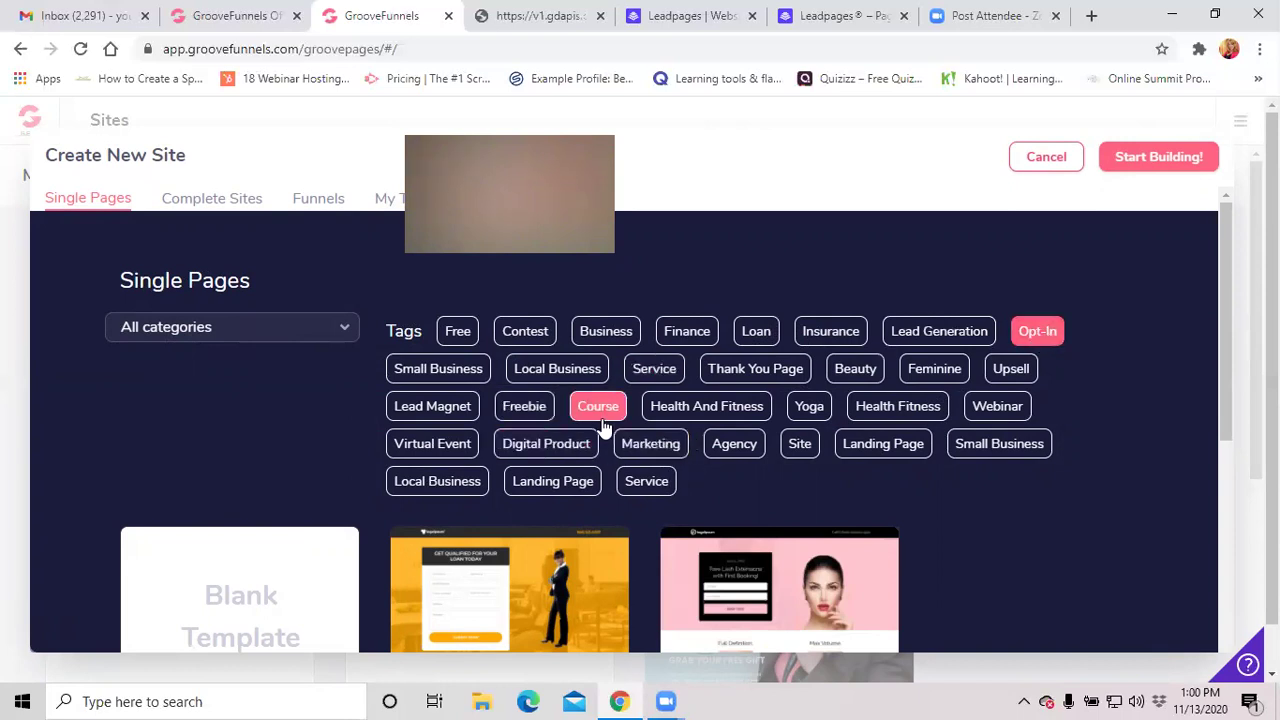
scroll(789, 409, down, 2)
scroll(789, 480, up, 2)
scroll(789, 486, down, 3)
scroll(786, 486, up, 3)
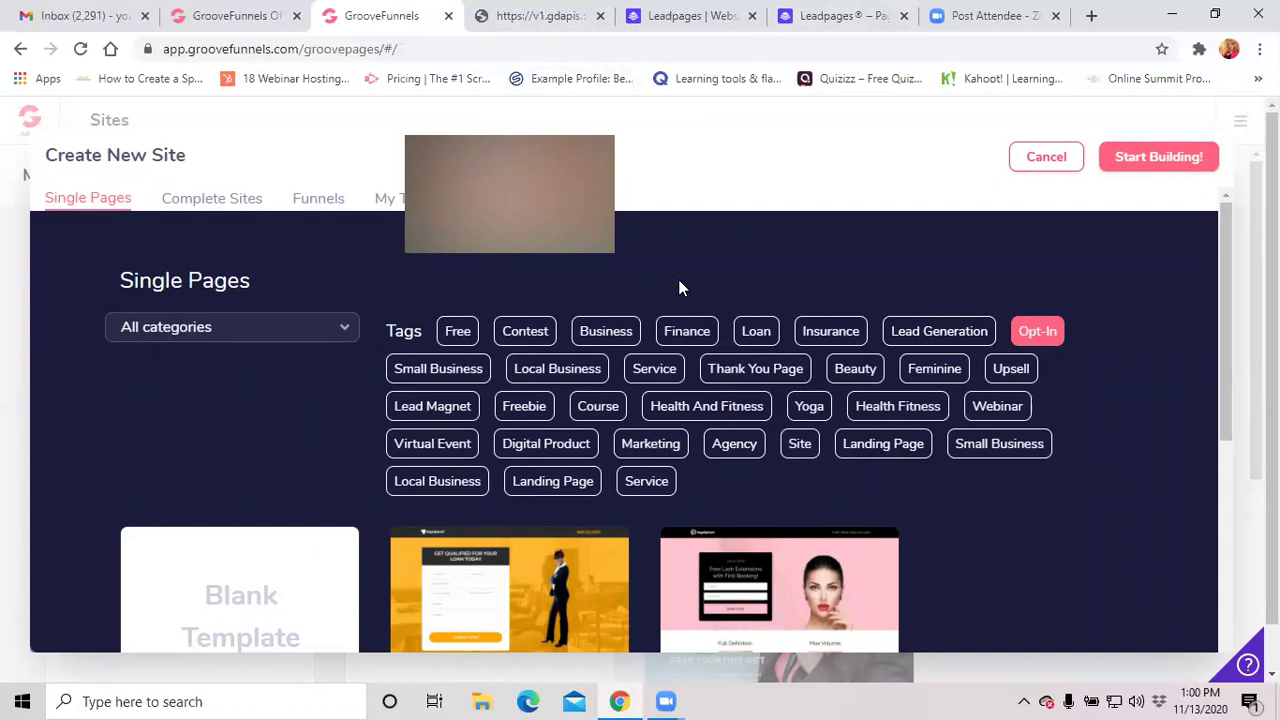
Check the My Templates collection and the Complete Sites templates.
click(421, 198)
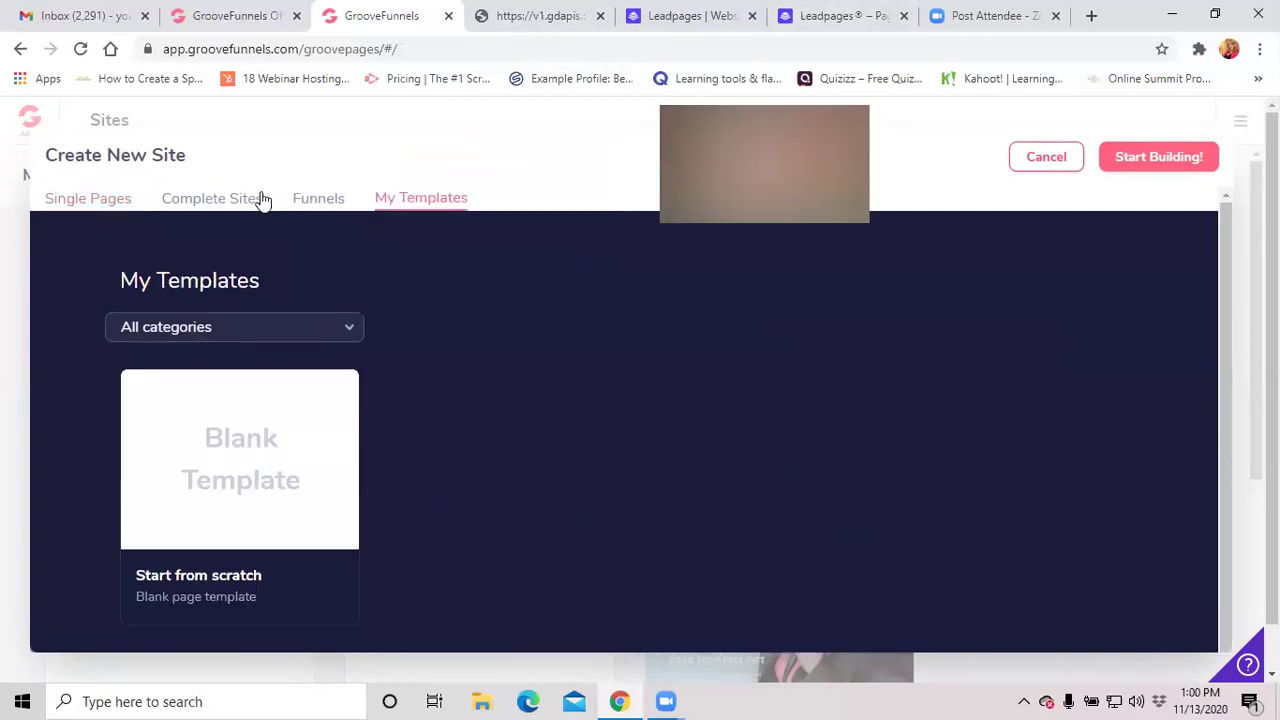
click(232, 201)
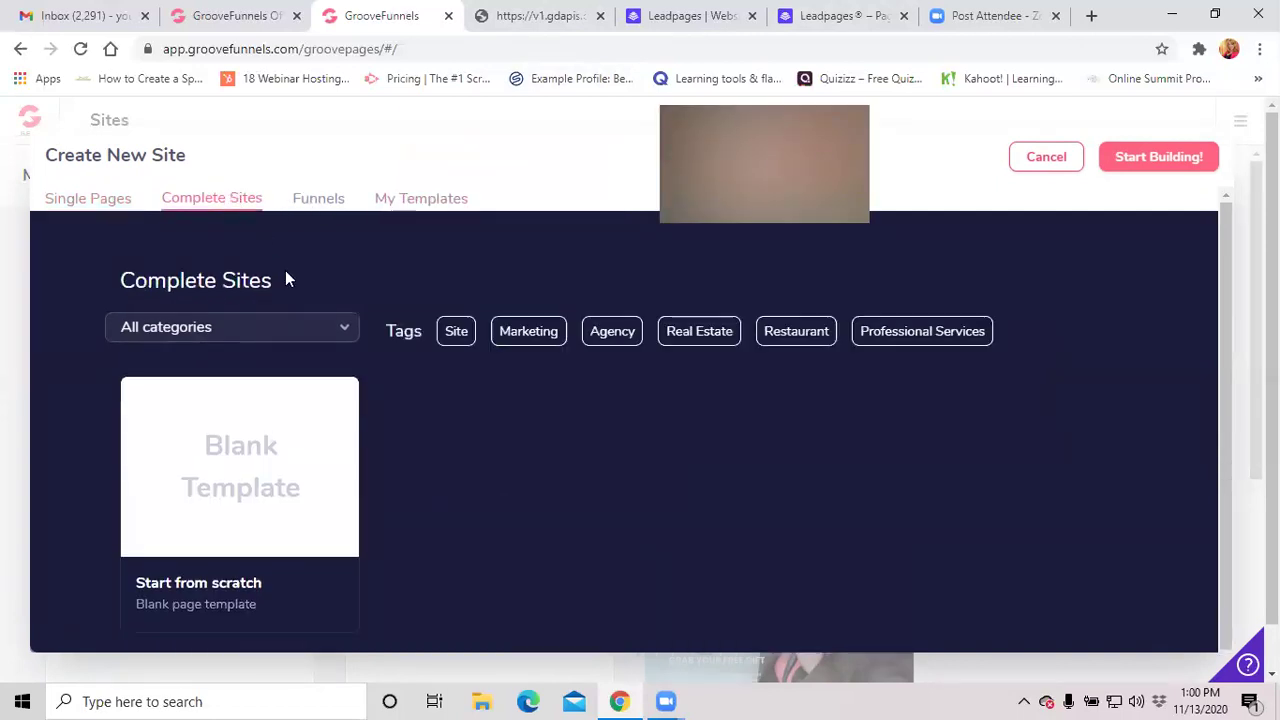
scroll(433, 357, down, 1)
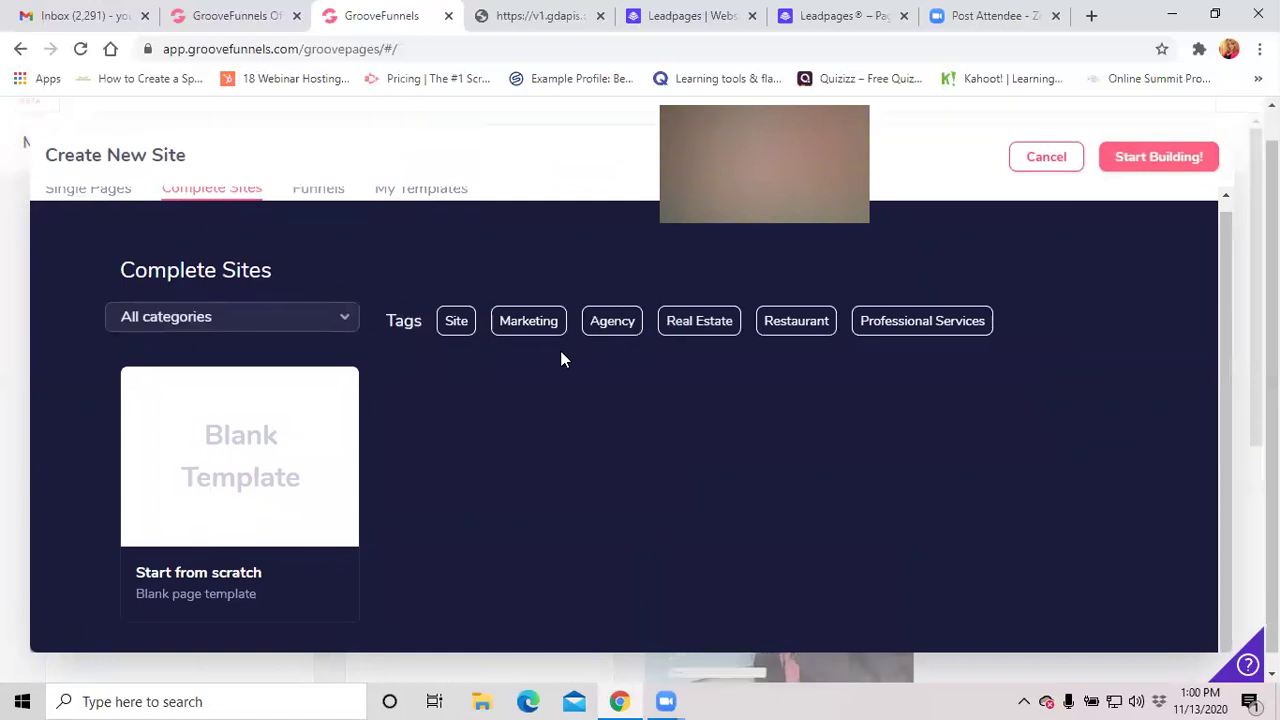
Filter the Complete Sites templates by the Coaches category.
click(291, 323)
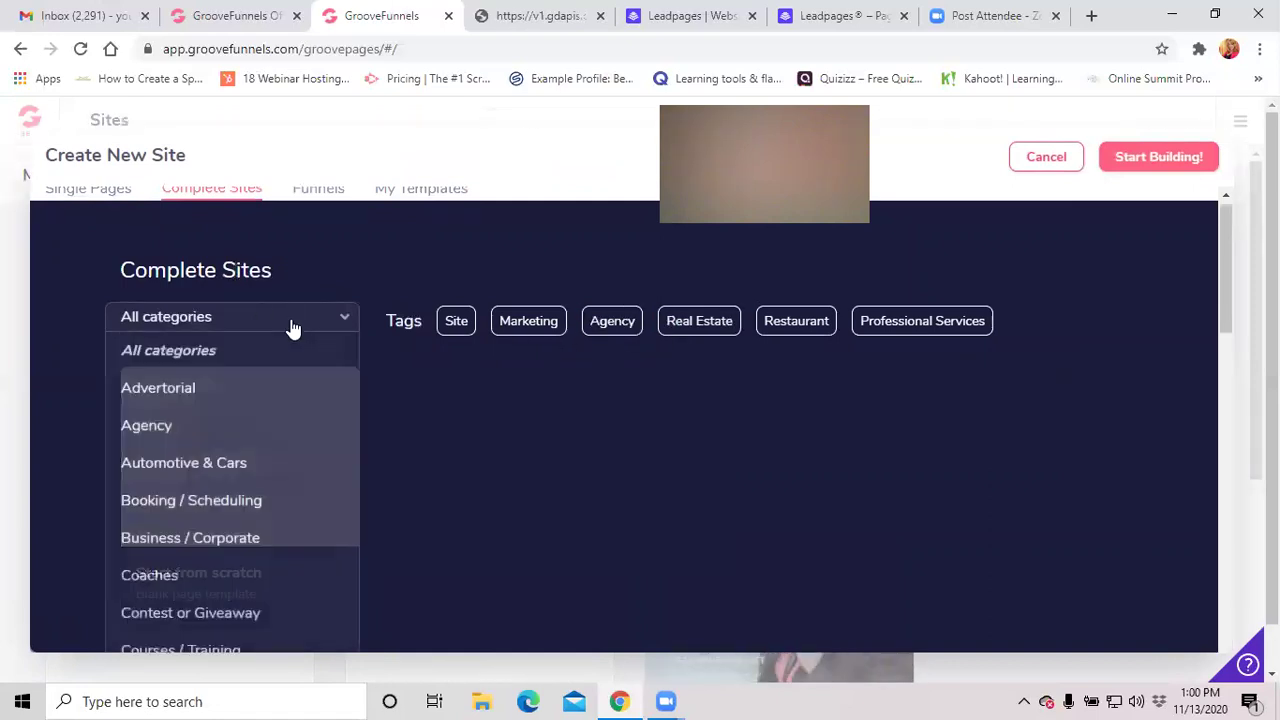
scroll(279, 431, down, 4)
scroll(266, 429, up, 2)
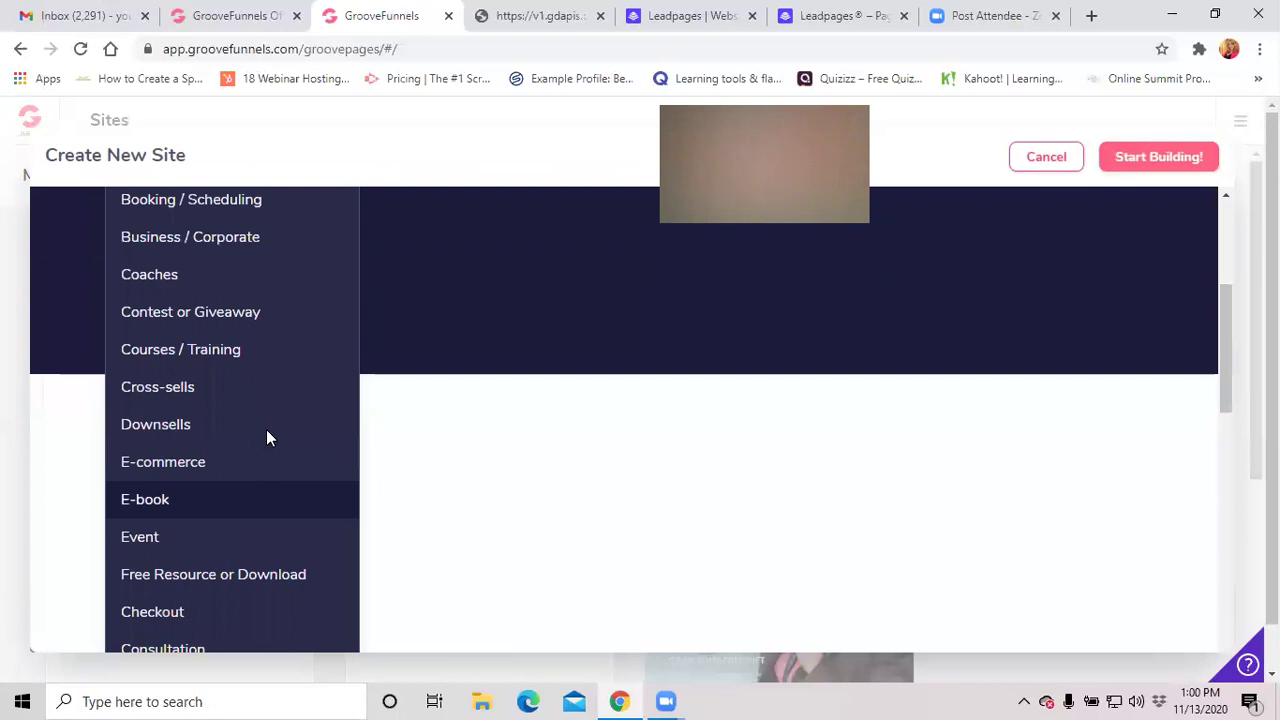
click(158, 390)
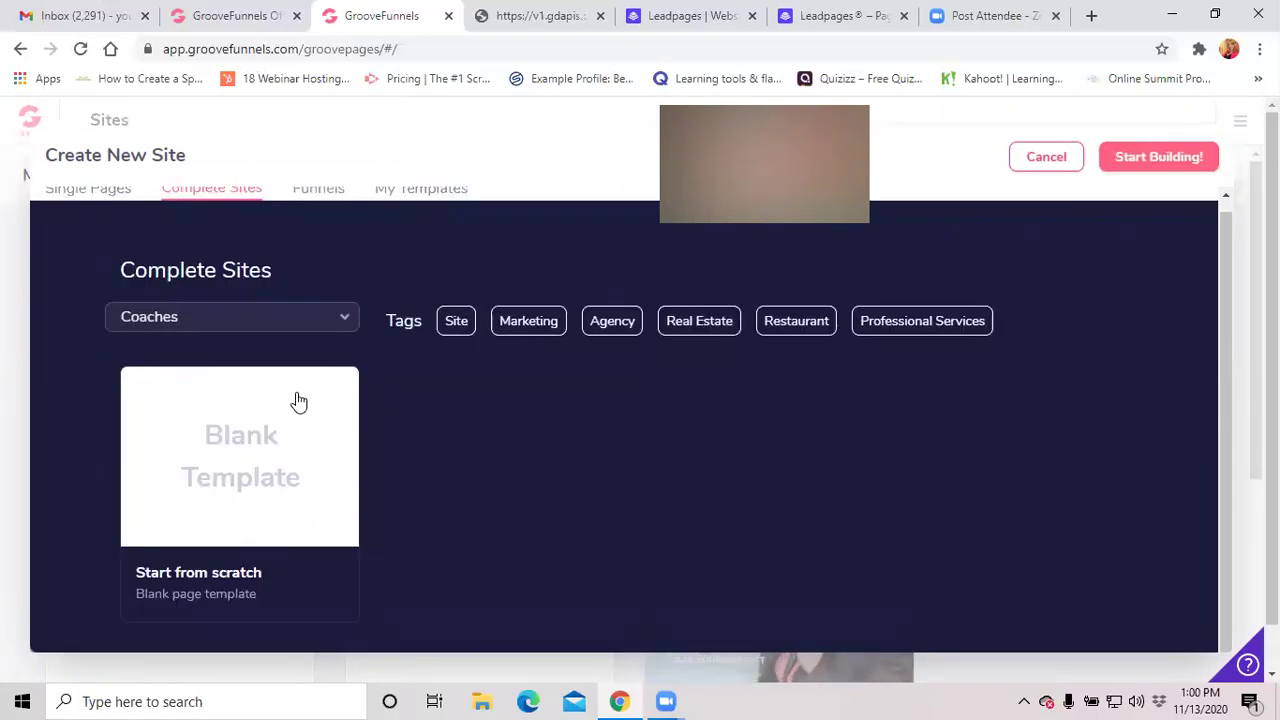
Look through the Complete Sites categories and filter the templates by Courses / Training.
click(280, 330)
scroll(258, 360, down, 3)
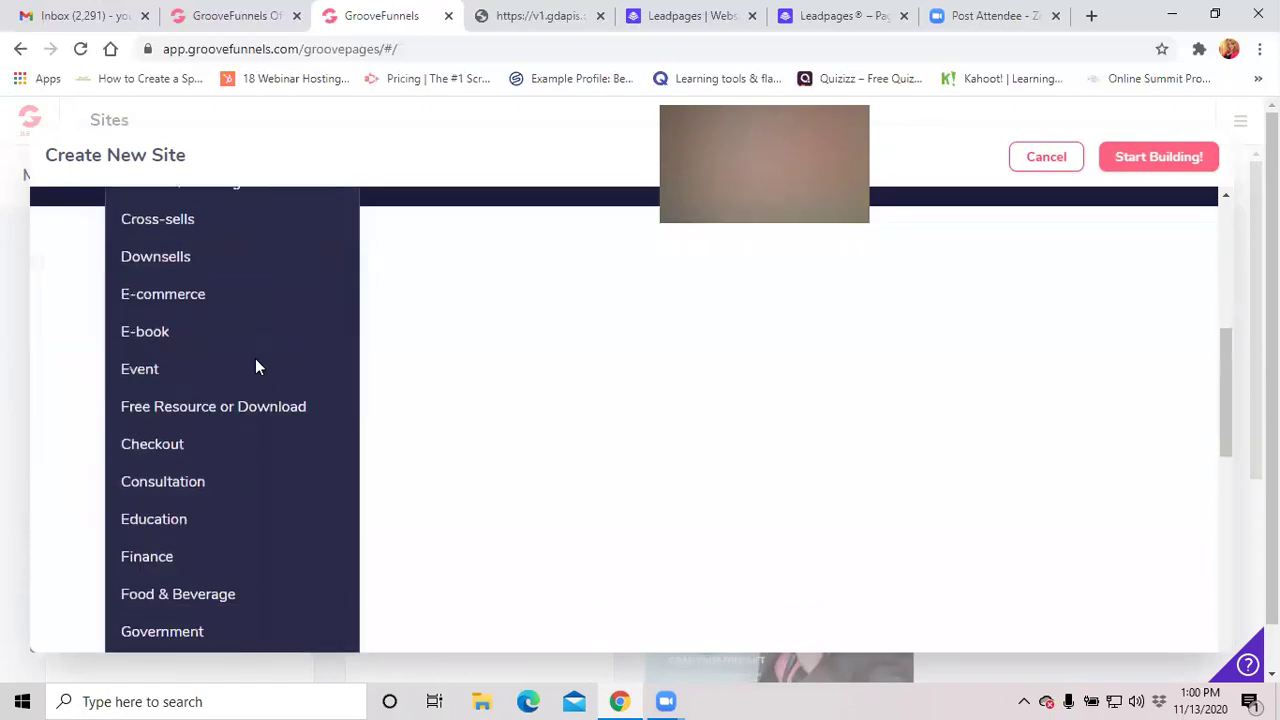
scroll(228, 495, down, 3)
scroll(235, 505, down, 5)
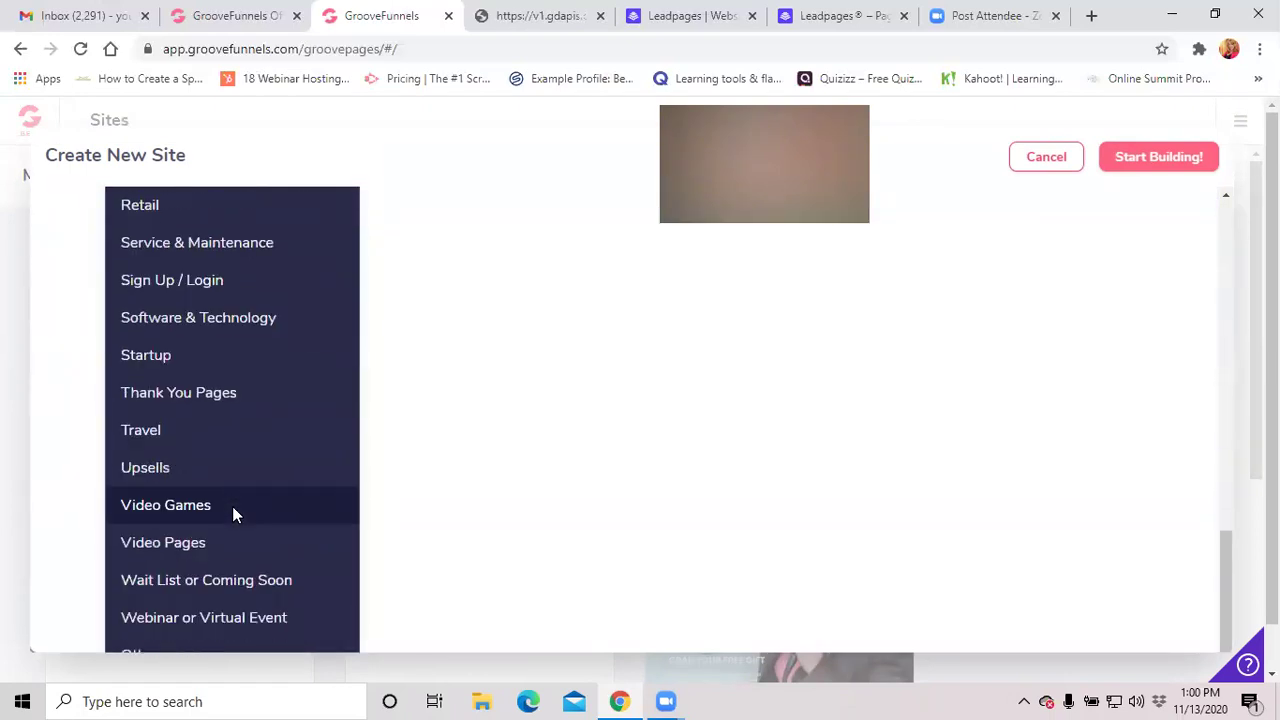
scroll(188, 537, up, 4)
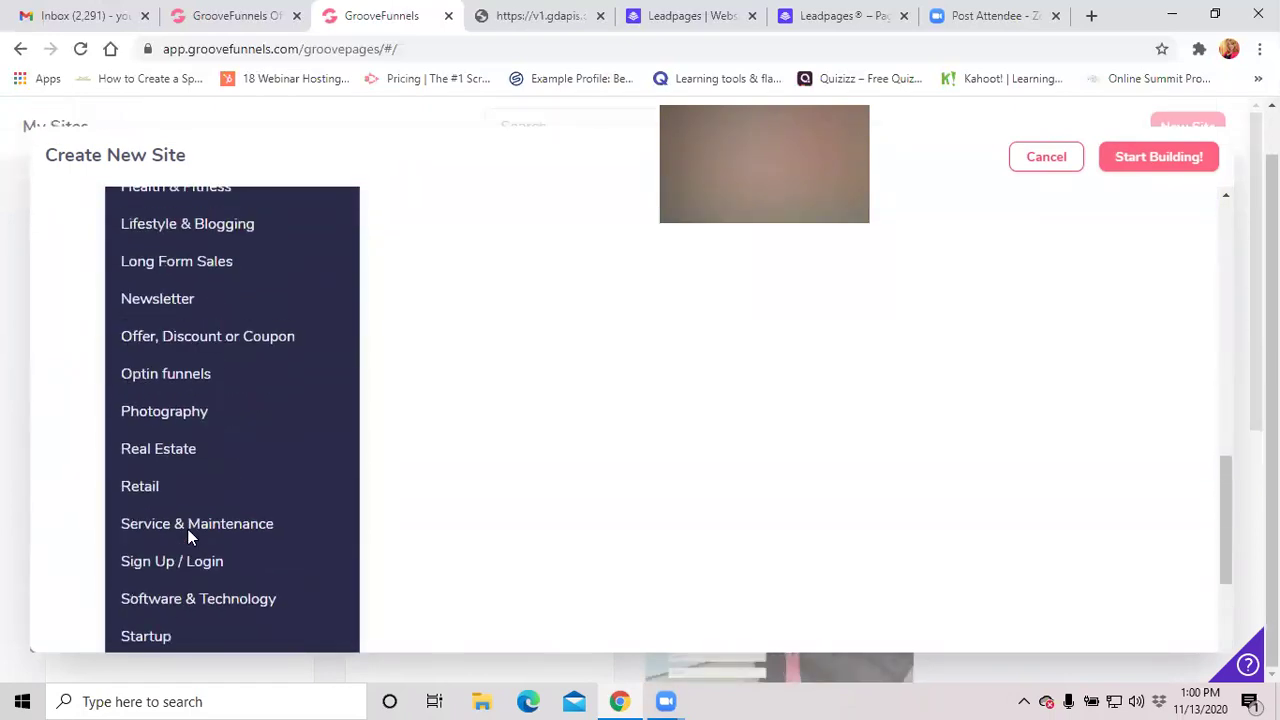
scroll(188, 537, up, 6)
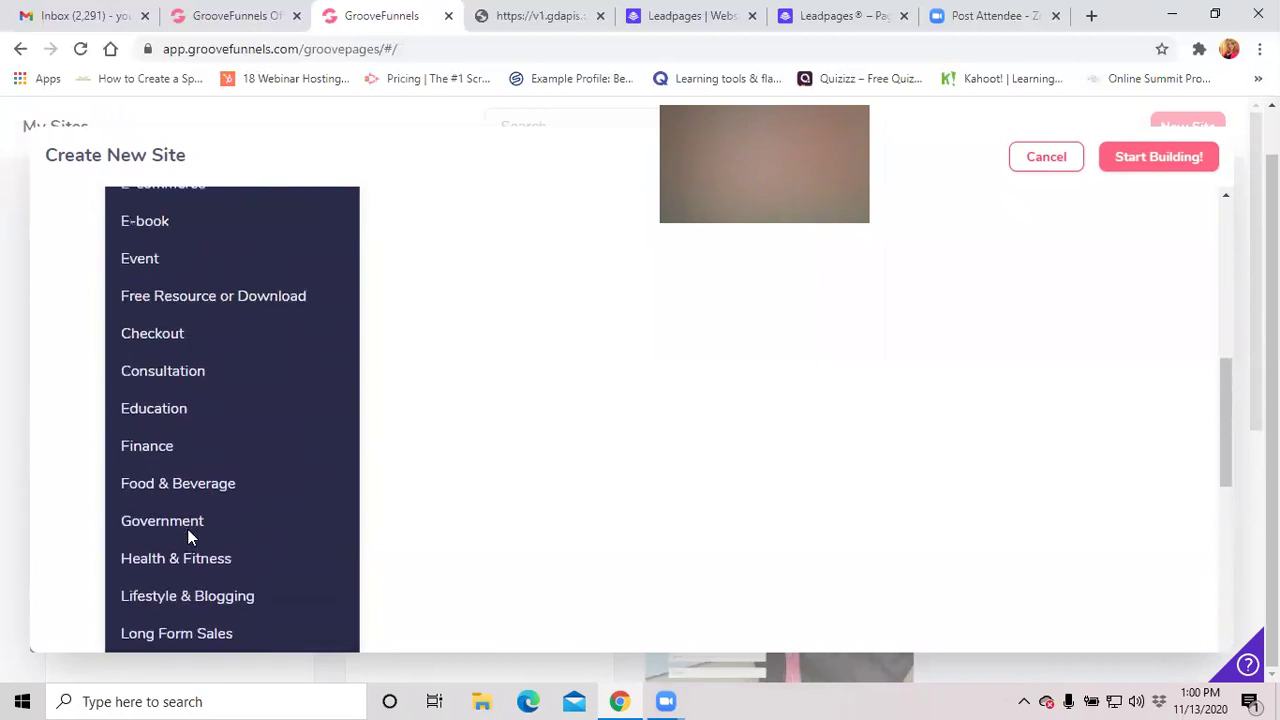
scroll(167, 420, up, 6)
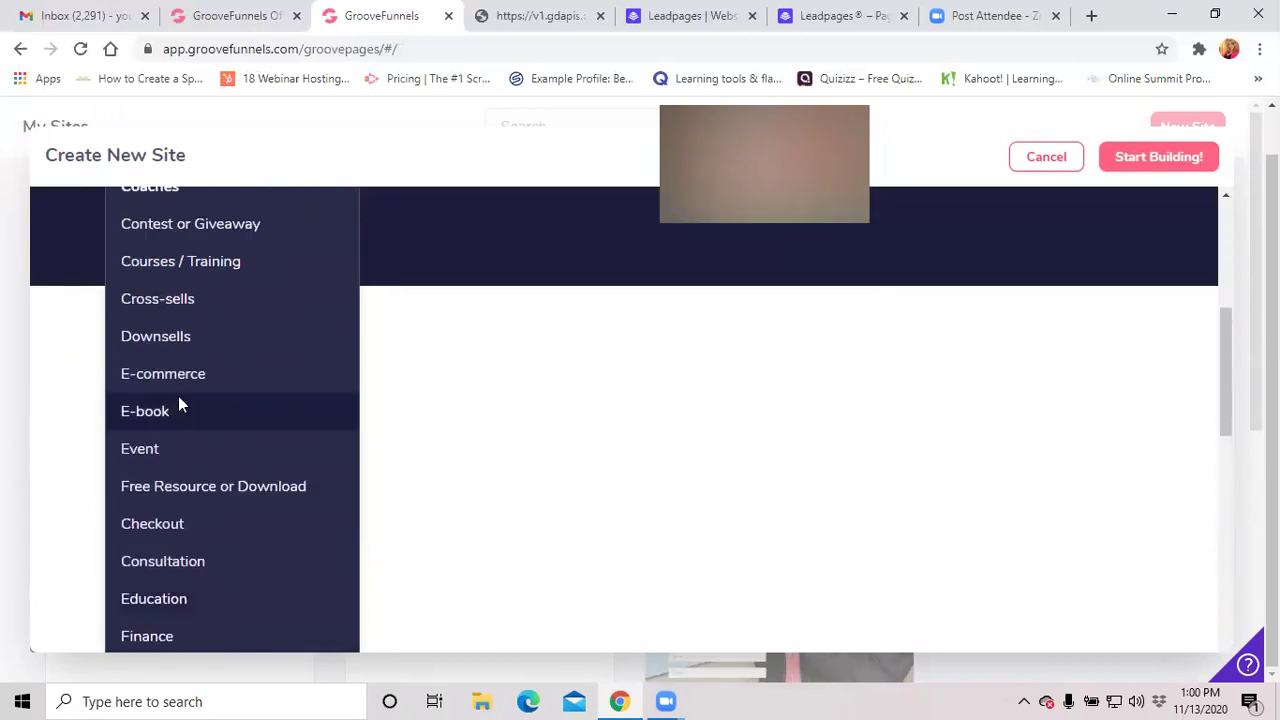
click(183, 350)
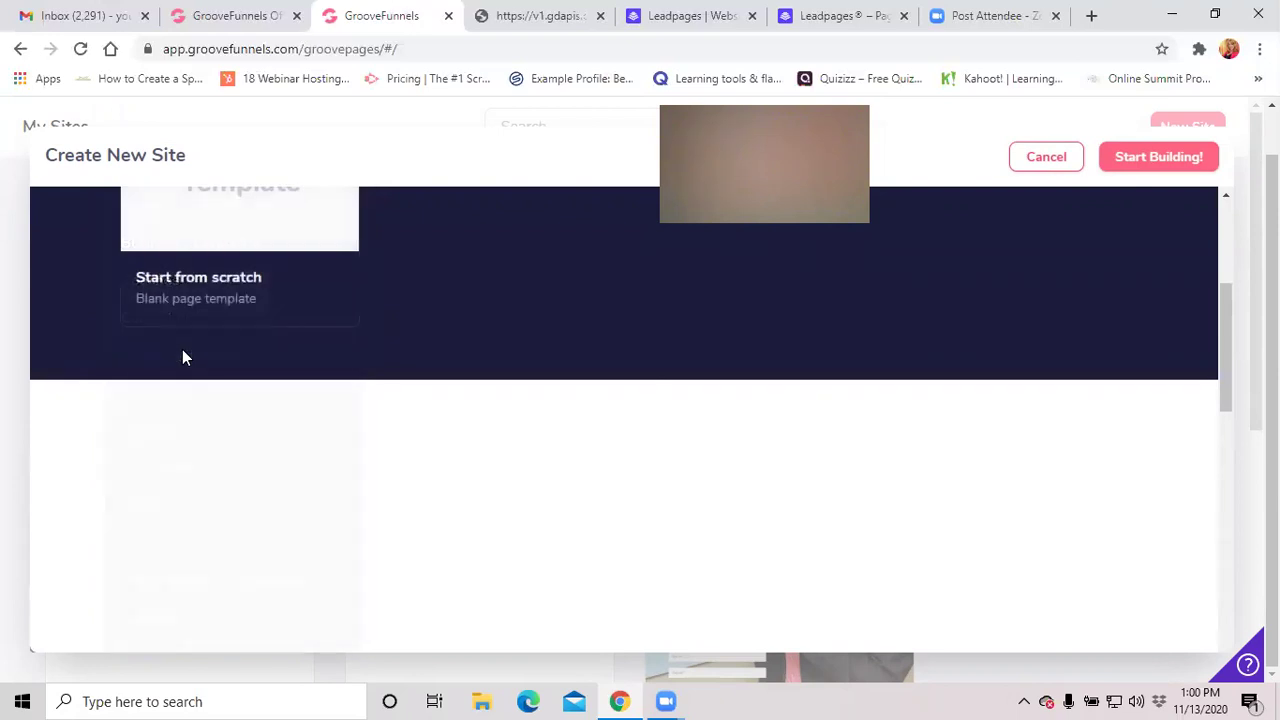
scroll(680, 480, up, 1)
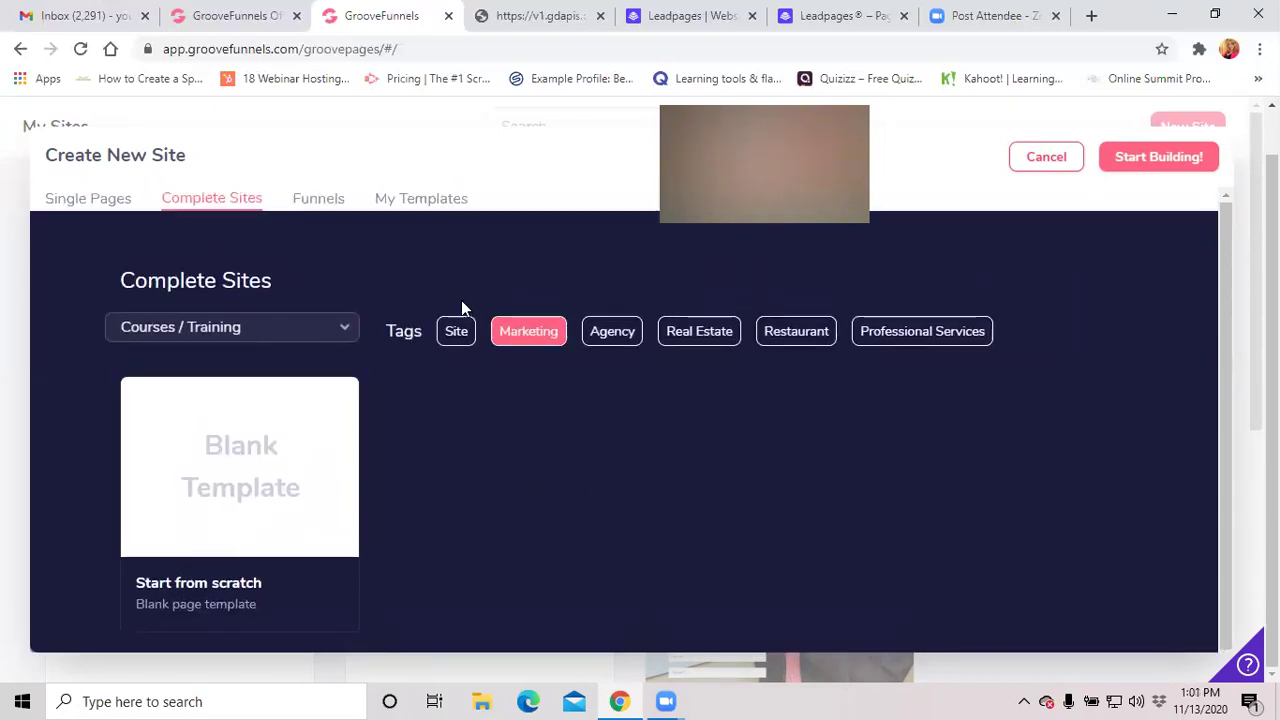
Return to the single-page templates and start building a new site named Zoom example.
click(106, 198)
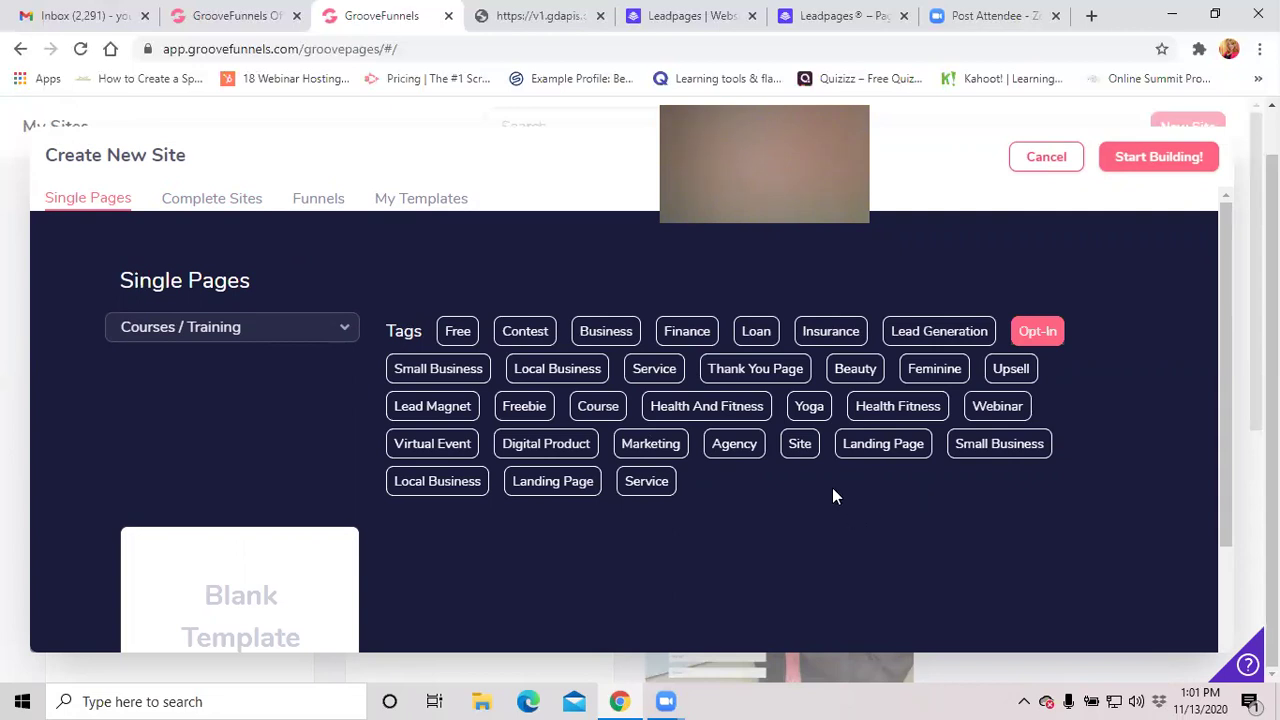
scroll(832, 490, down, 1)
scroll(820, 490, up, 1)
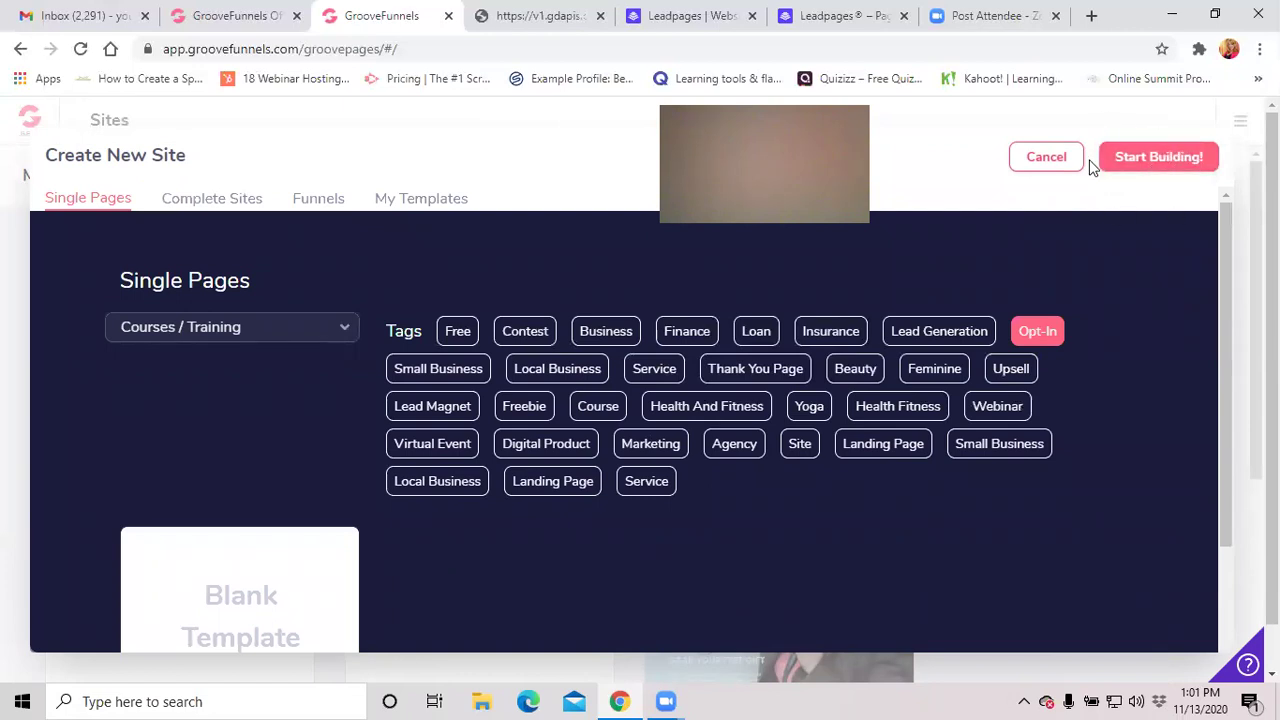
click(1155, 158)
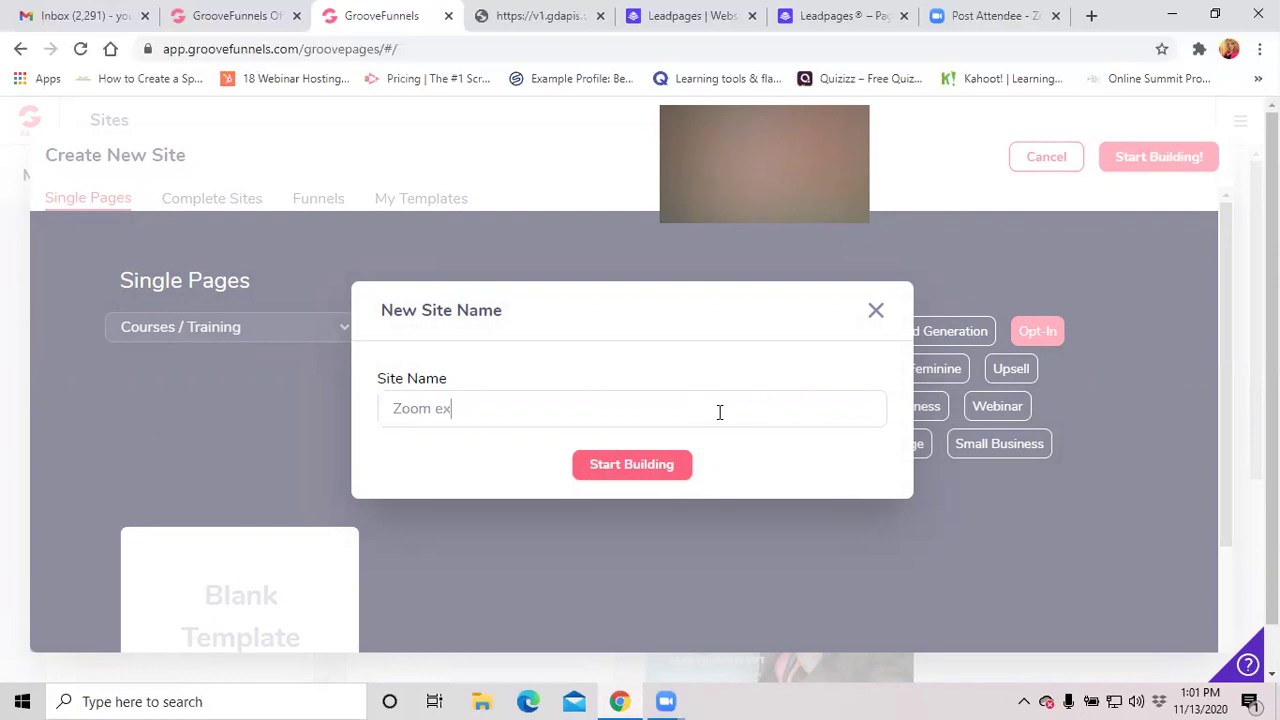
click(633, 470)
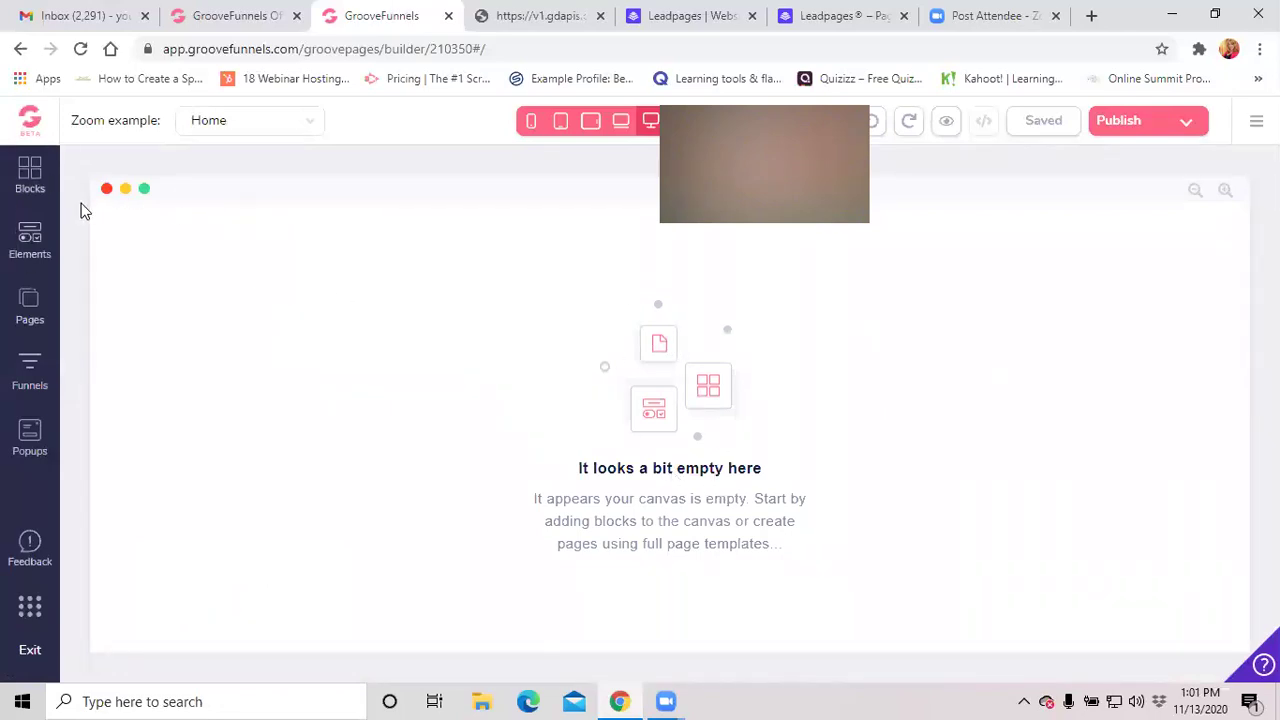
Add the designed block headed "How To Take Your Agency To 7-Figures In Just One Year" to the empty Home page and close the block library.
click(30, 173)
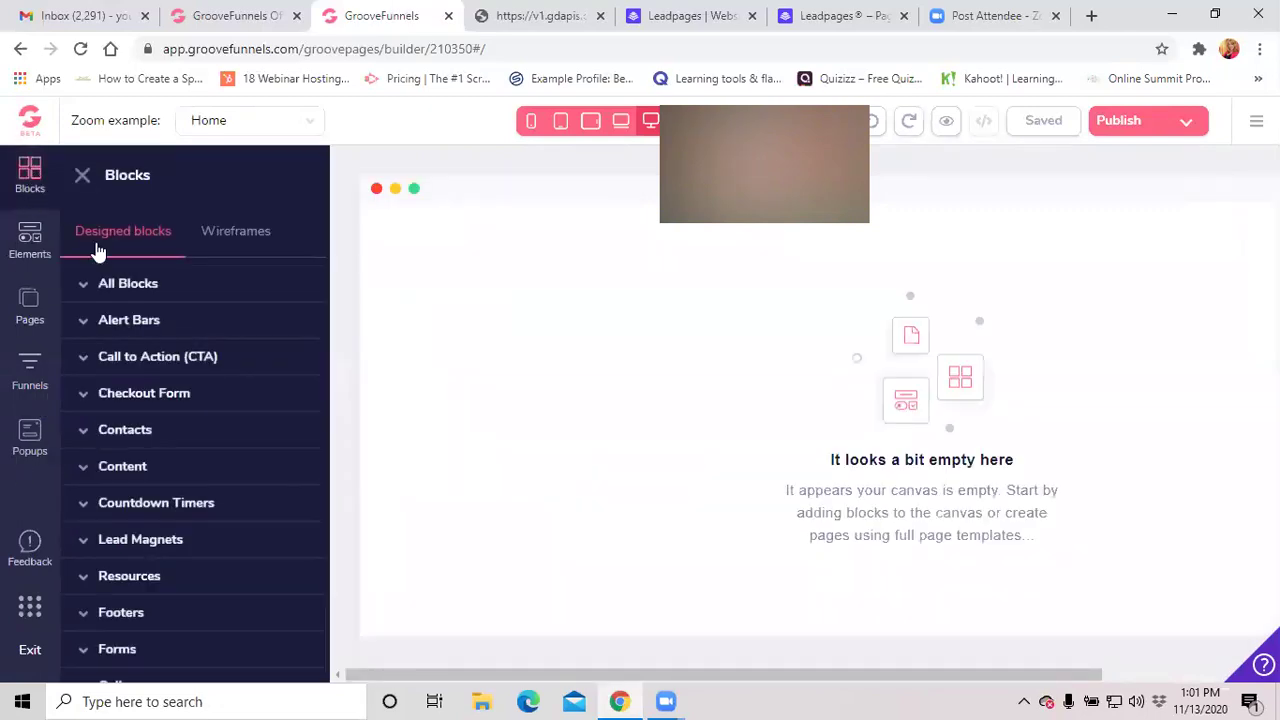
click(130, 286)
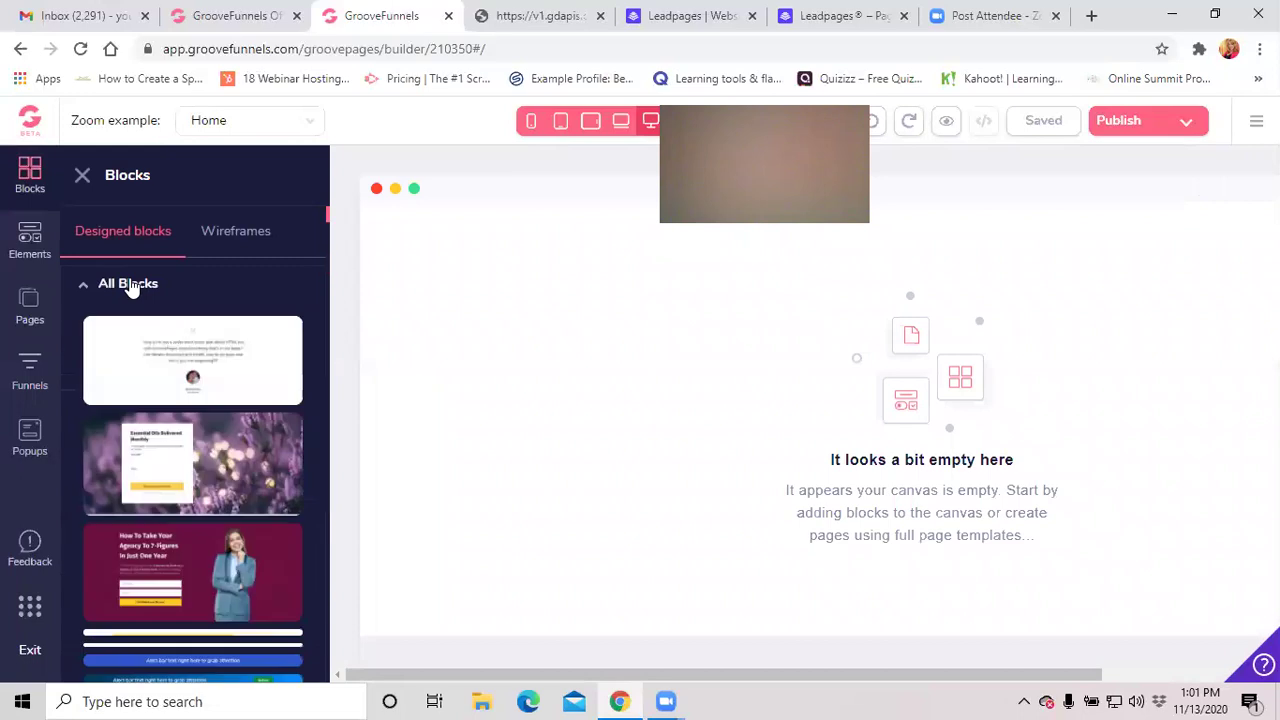
scroll(151, 325, down, 4)
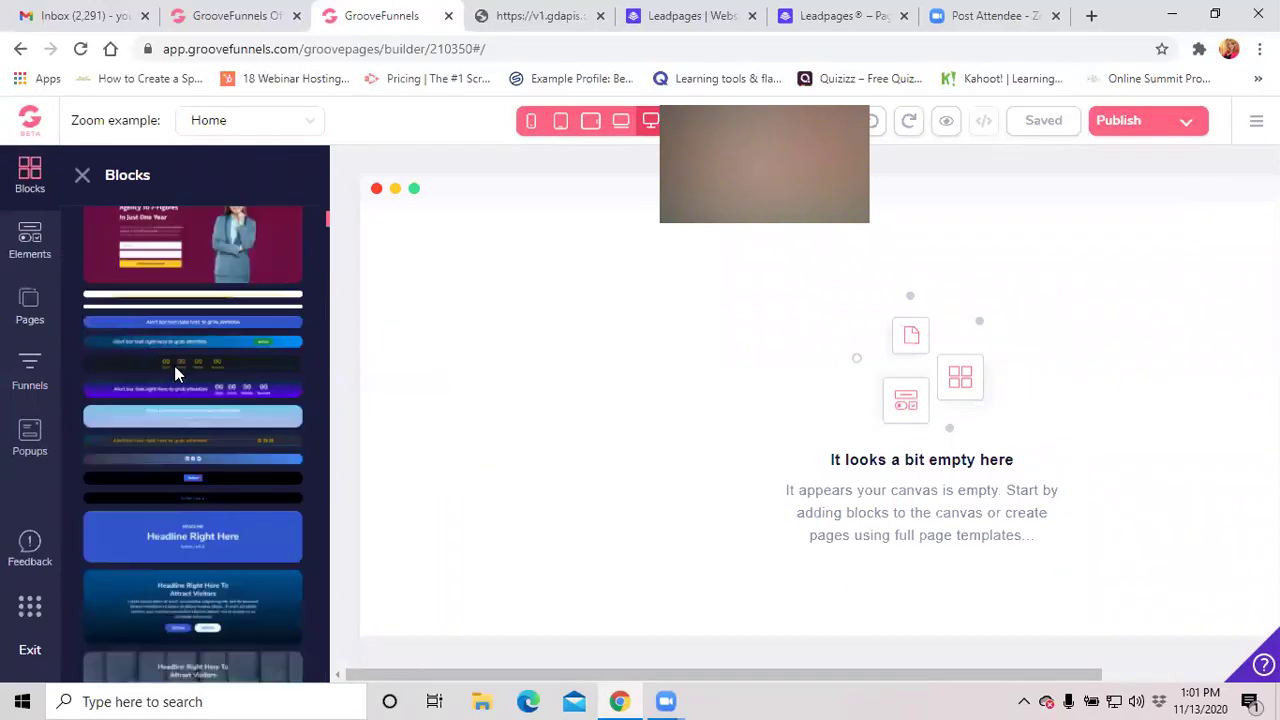
scroll(190, 415, up, 4)
scroll(197, 411, down, 4)
scroll(197, 411, down, 10)
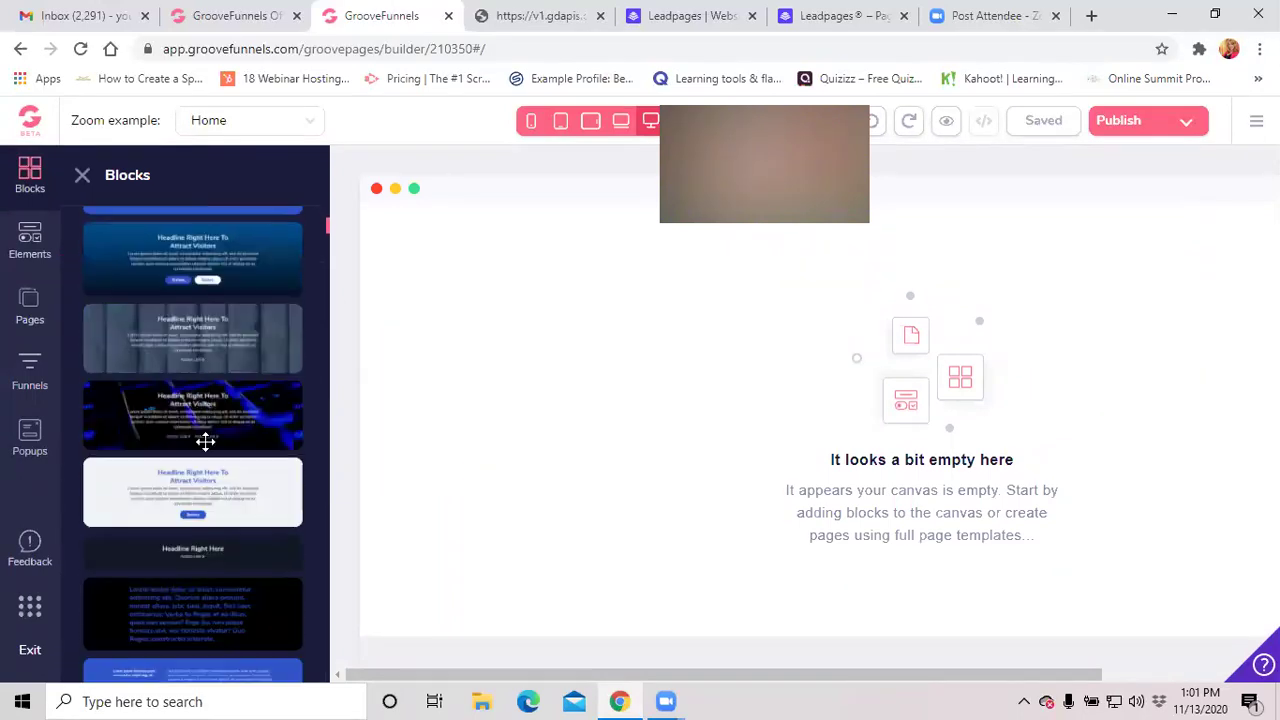
scroll(199, 483, down, 10)
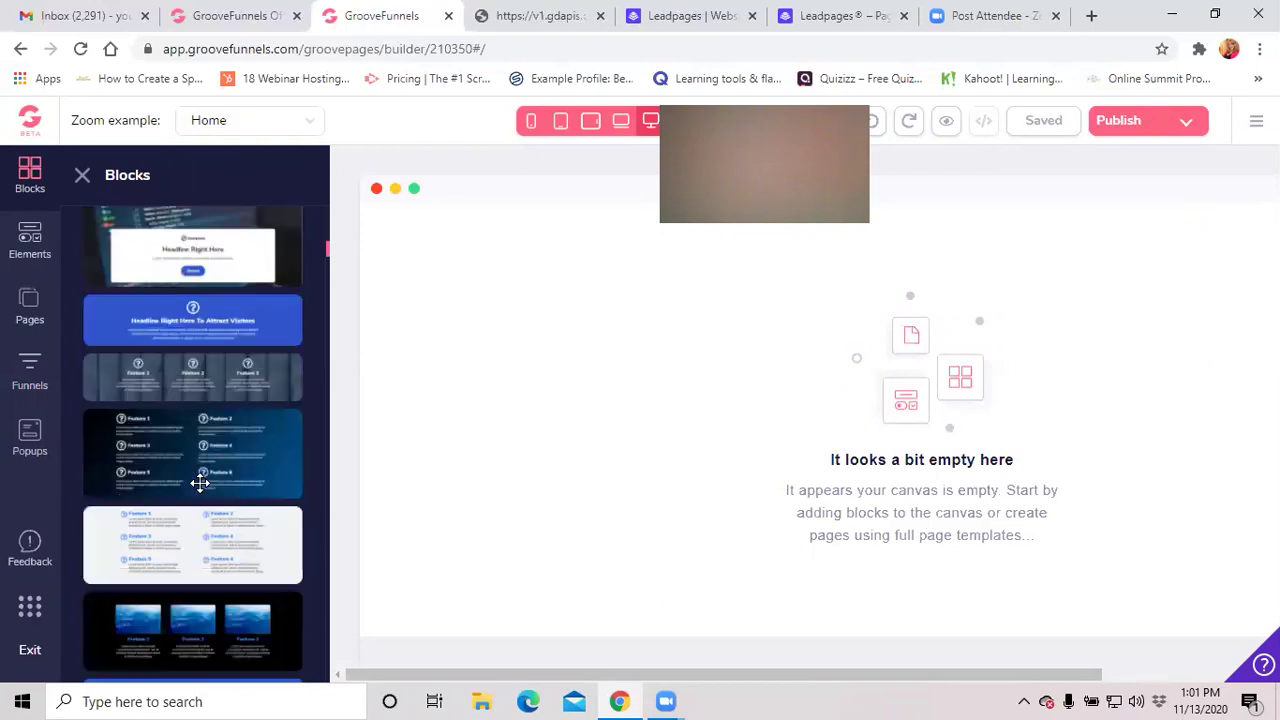
scroll(199, 484, up, 20)
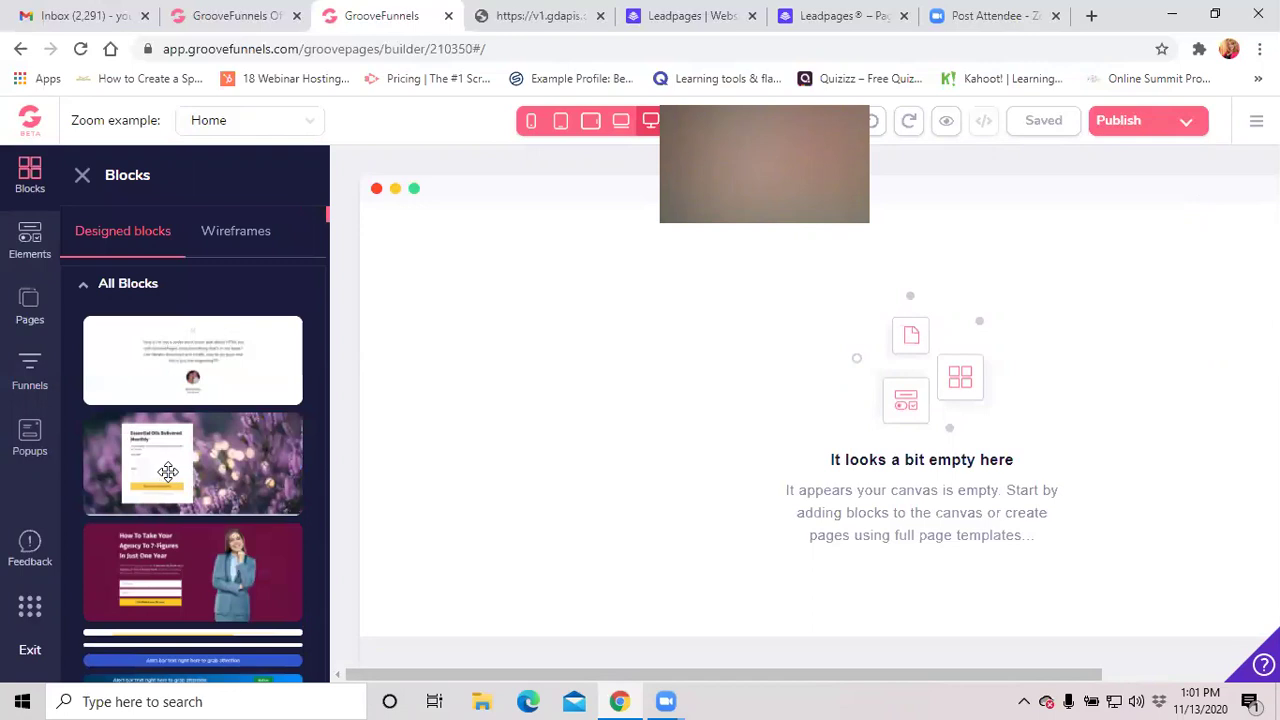
scroll(168, 477, down, 2)
drag(172, 396, 572, 289)
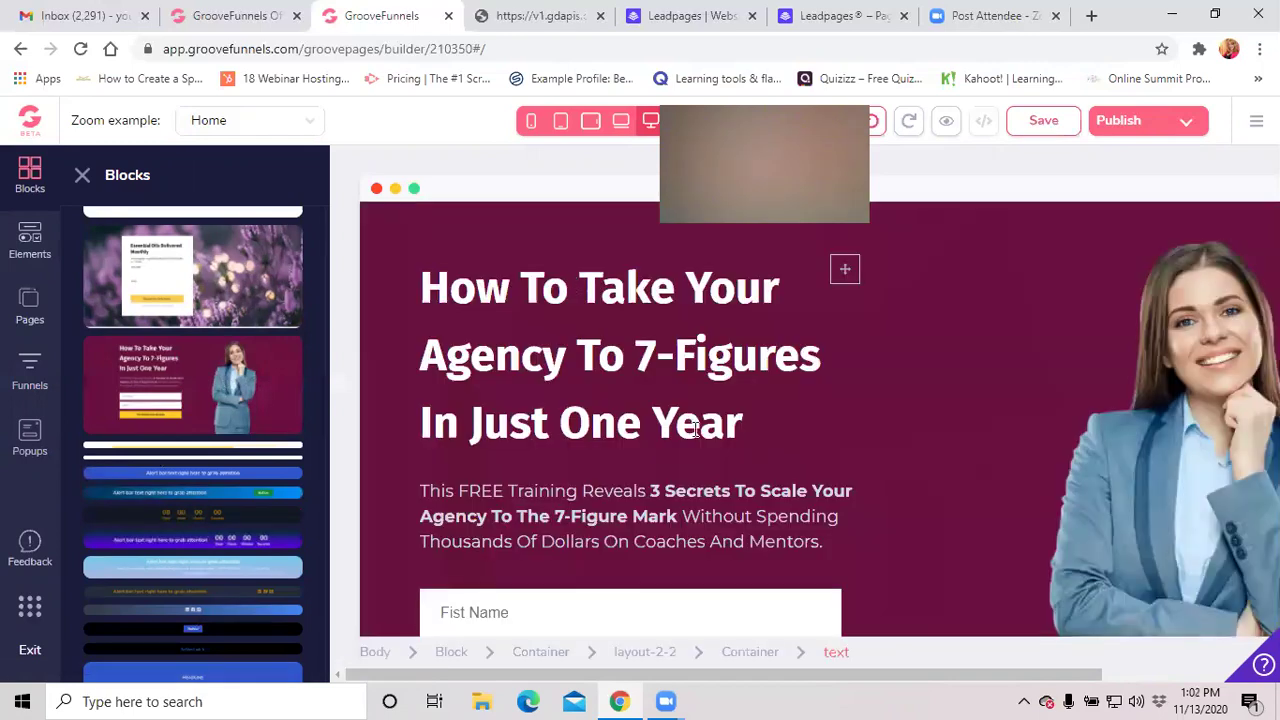
scroll(697, 429, down, 3)
scroll(684, 457, up, 3)
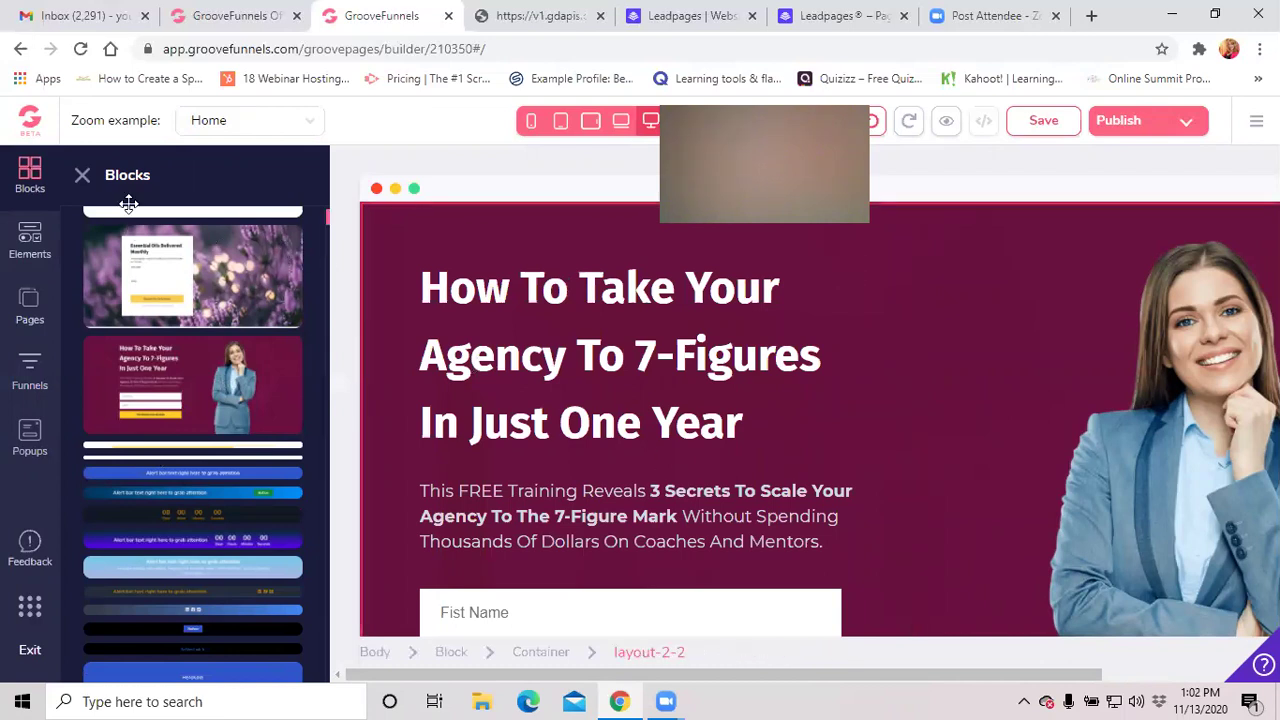
click(81, 174)
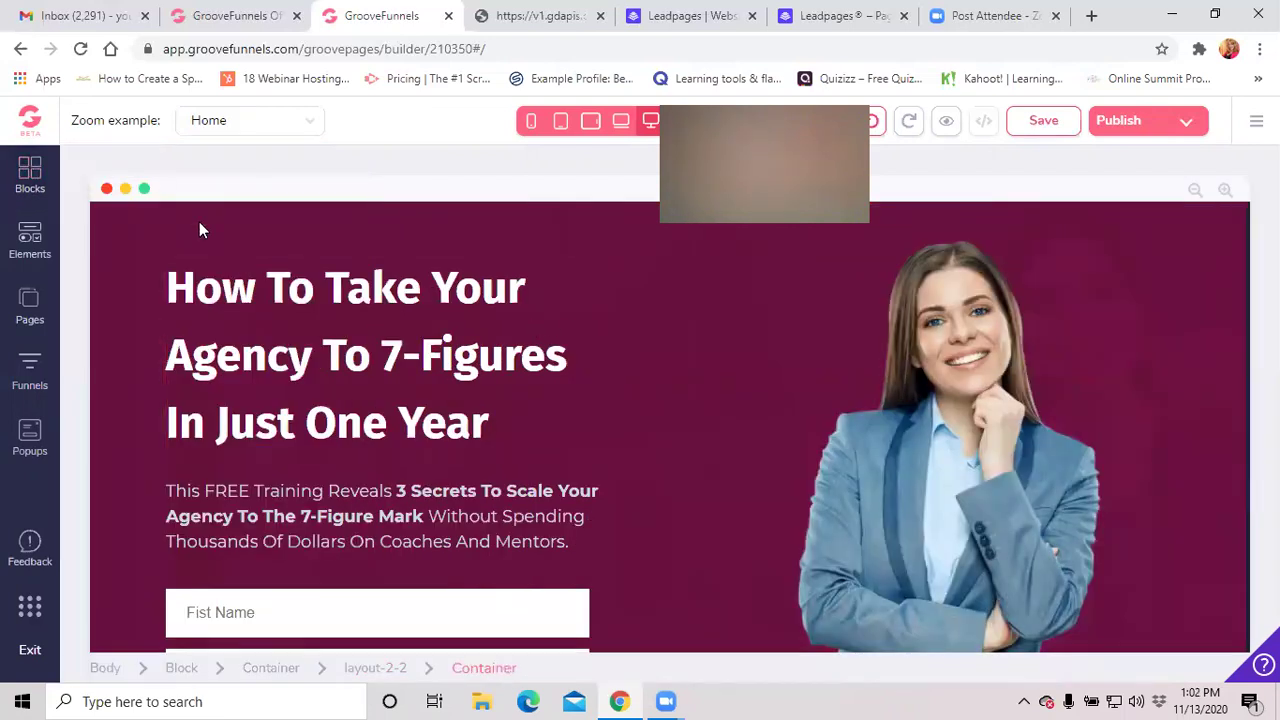
Leave the page builder for the My Sites list and look over the existing sites.
click(20, 49)
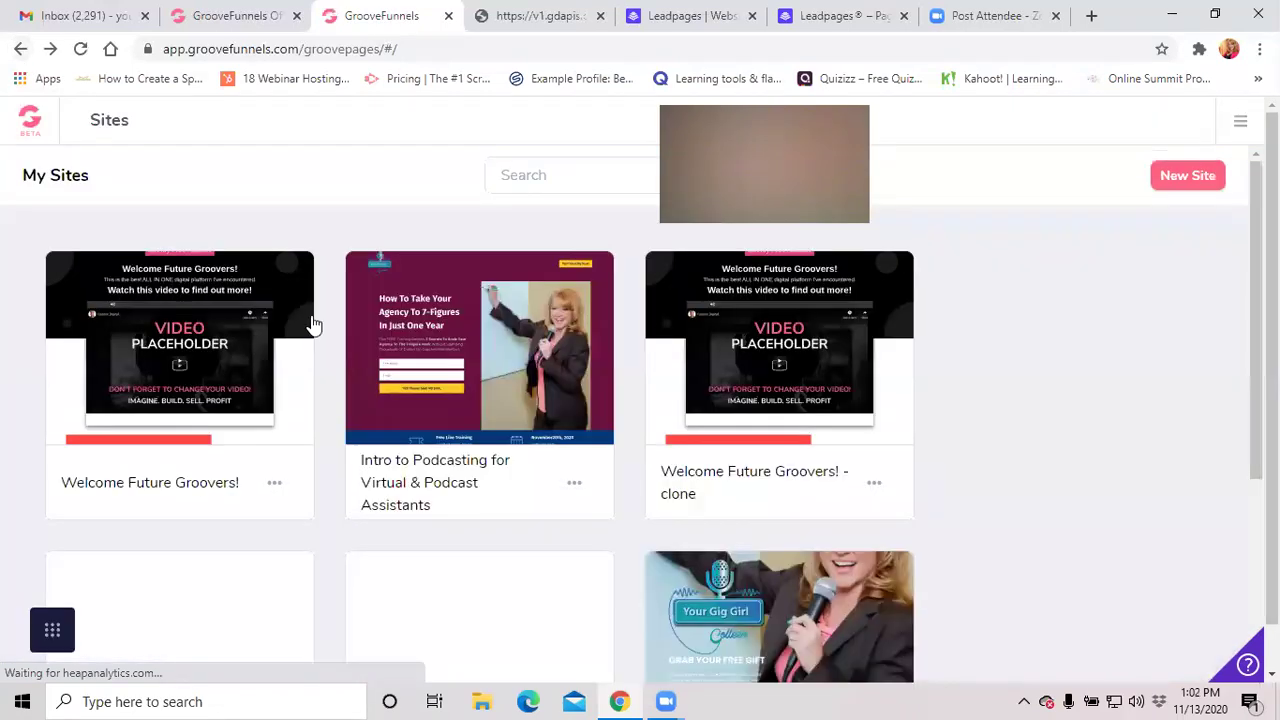
mouse_move(457, 445)
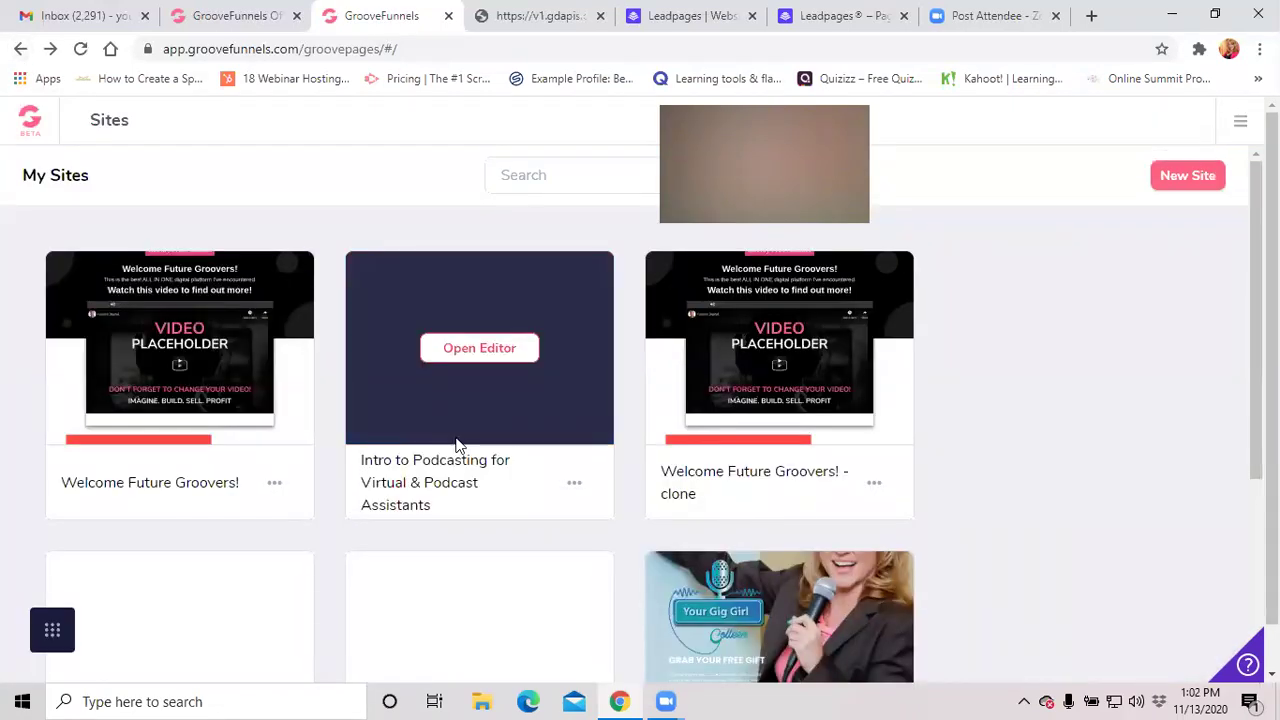
scroll(463, 474, down, 4)
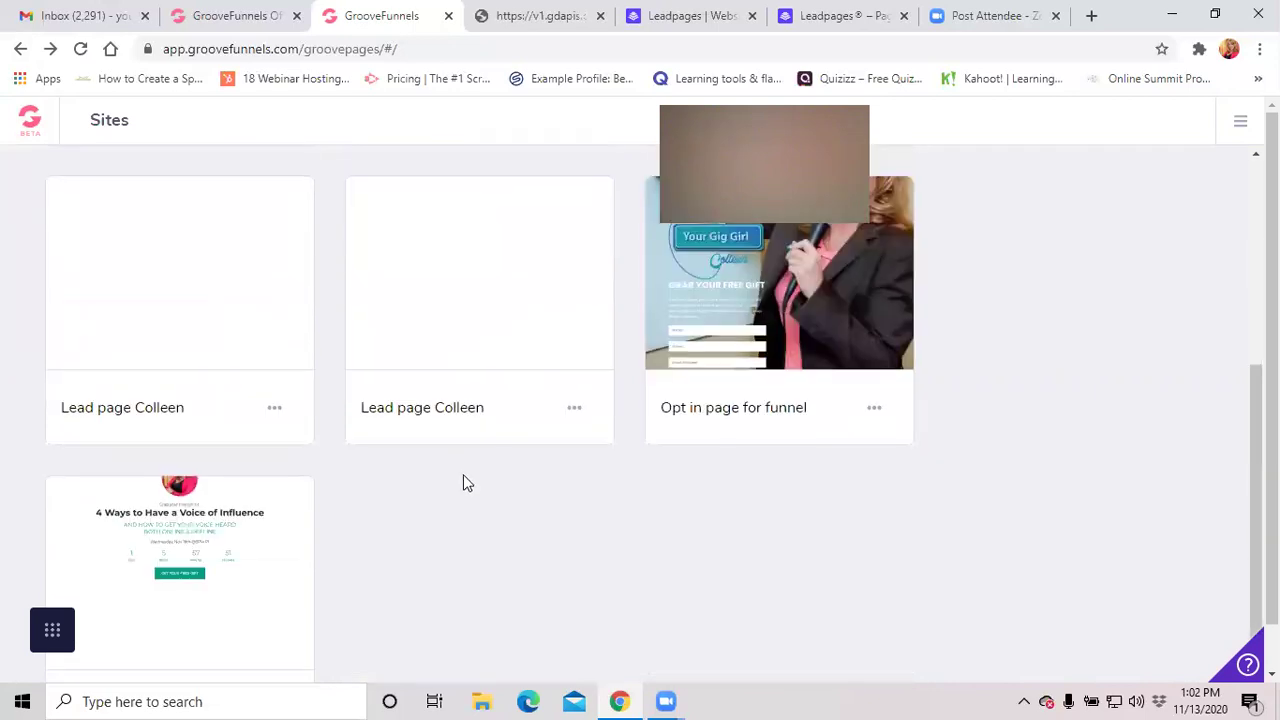
scroll(466, 476, up, 4)
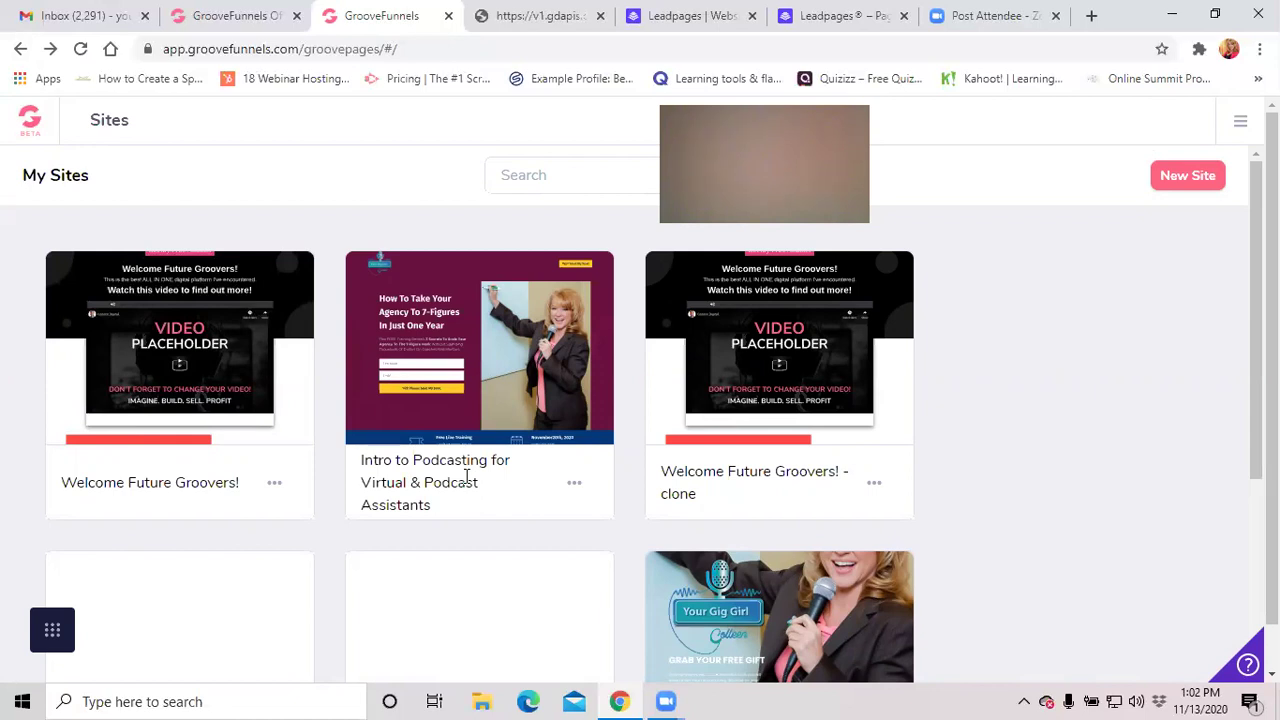
scroll(976, 530, down, 3)
scroll(990, 540, up, 3)
scroll(1009, 555, down, 3)
scroll(1003, 556, down, 2)
scroll(997, 551, up, 5)
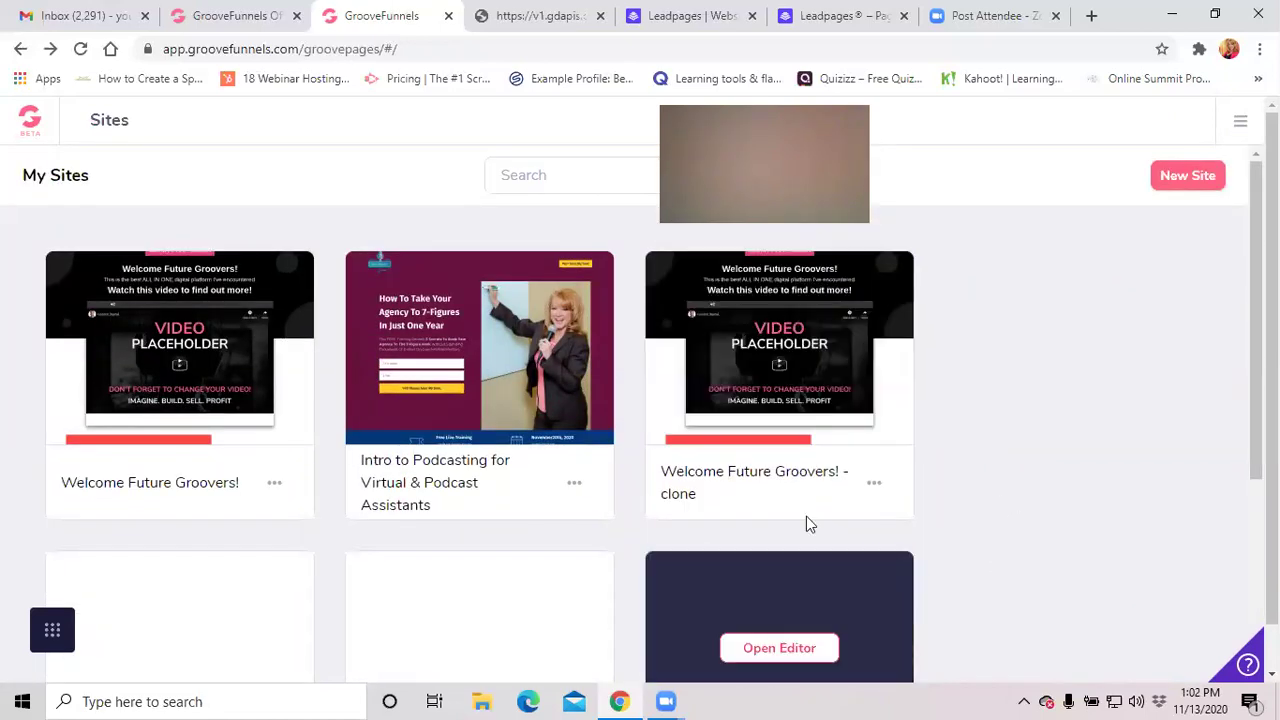
scroll(675, 530, down, 3)
scroll(670, 537, up, 3)
scroll(798, 490, down, 3)
scroll(798, 490, up, 1)
scroll(798, 490, up, 2)
scroll(798, 490, down, 4)
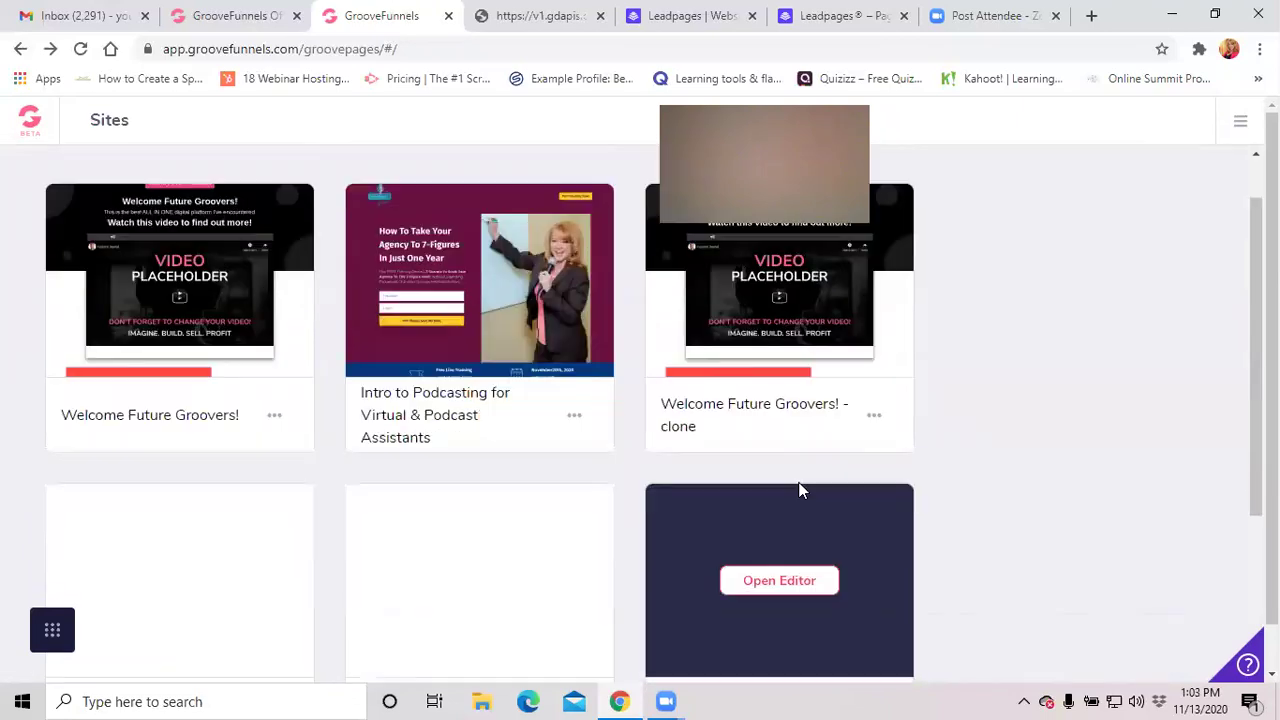
scroll(798, 490, up, 4)
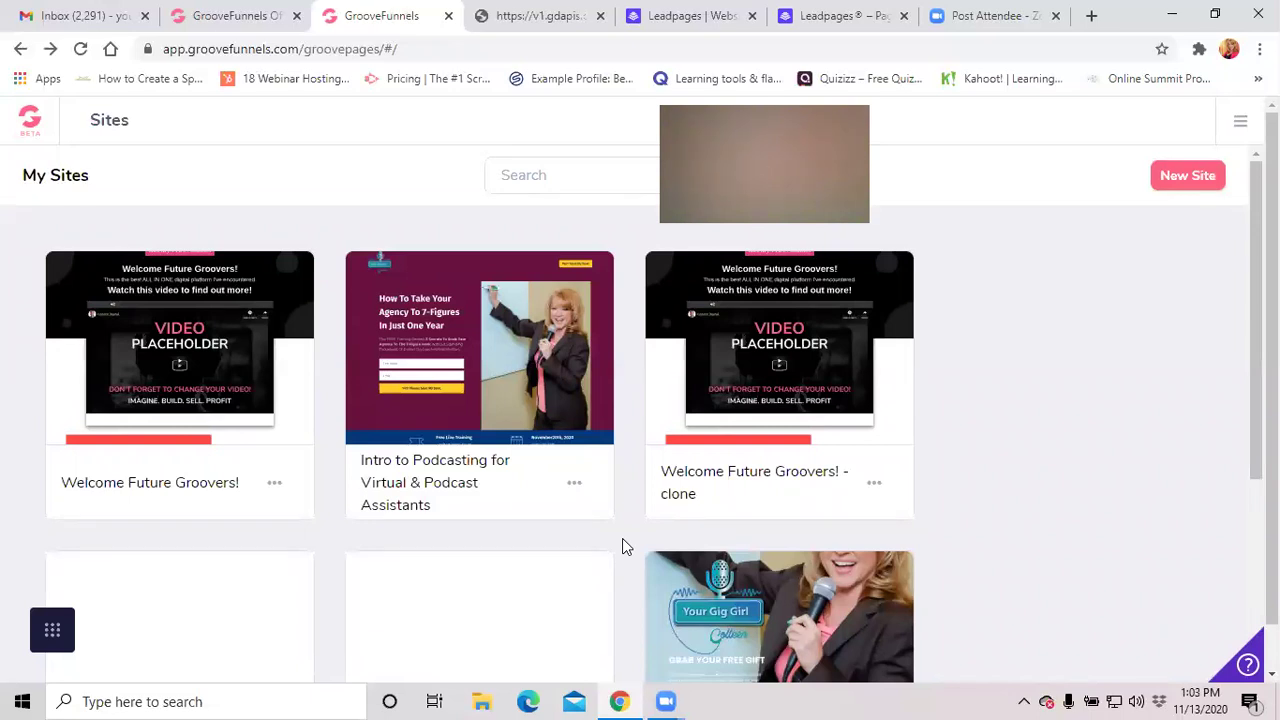
scroll(620, 530, down, 2)
scroll(615, 531, up, 2)
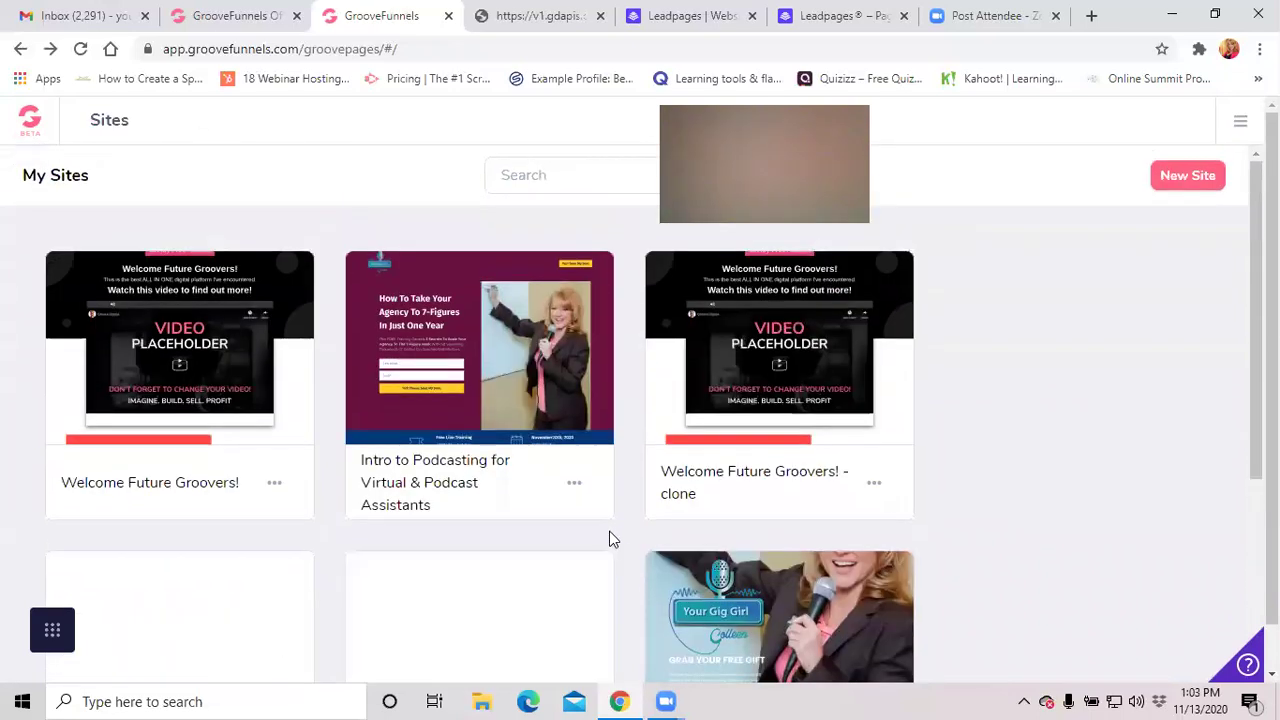